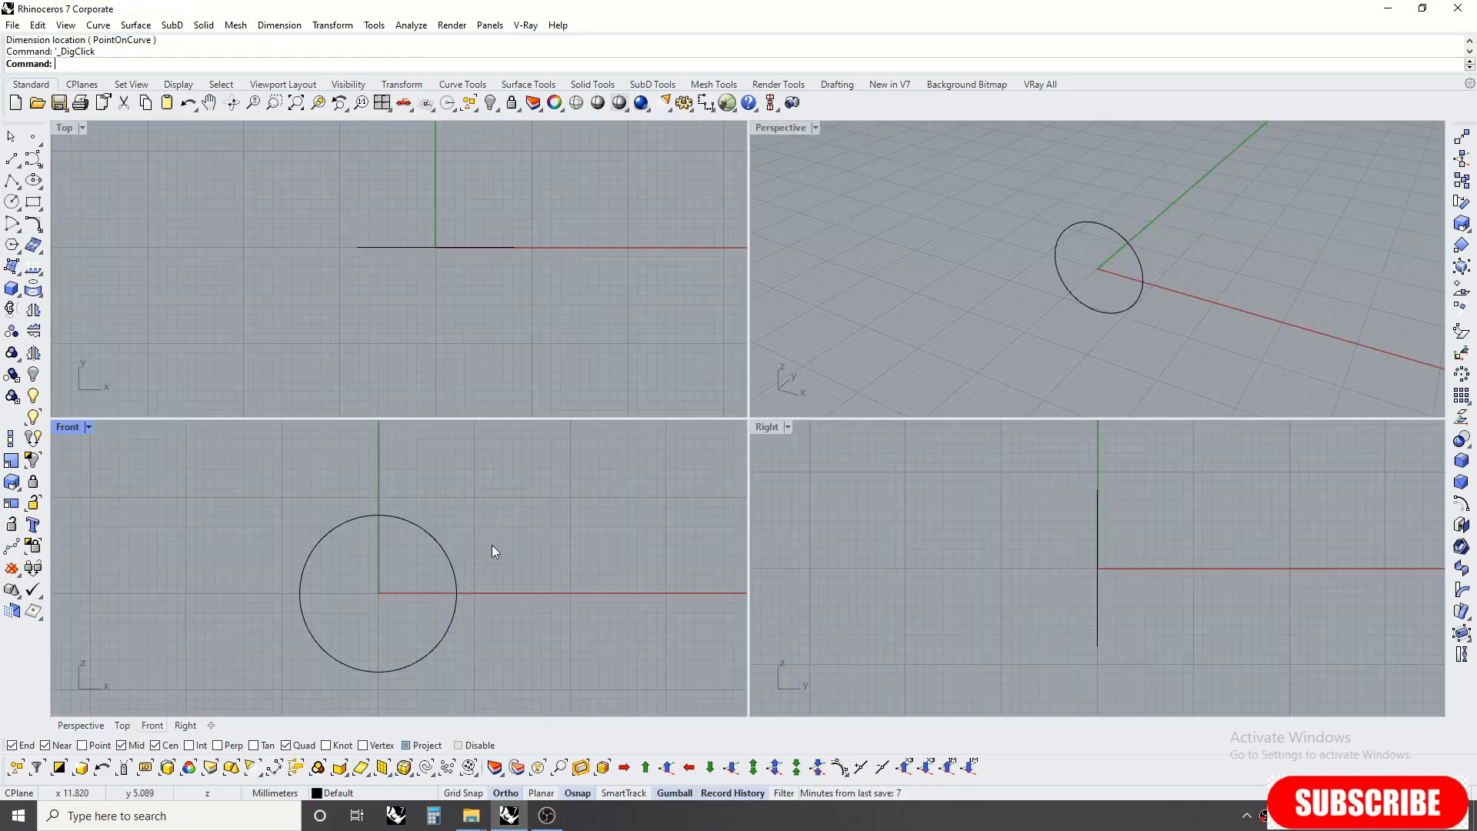
Step: Dimension the circle's diameter in the Front view
right_drag(527, 576, 585, 540)
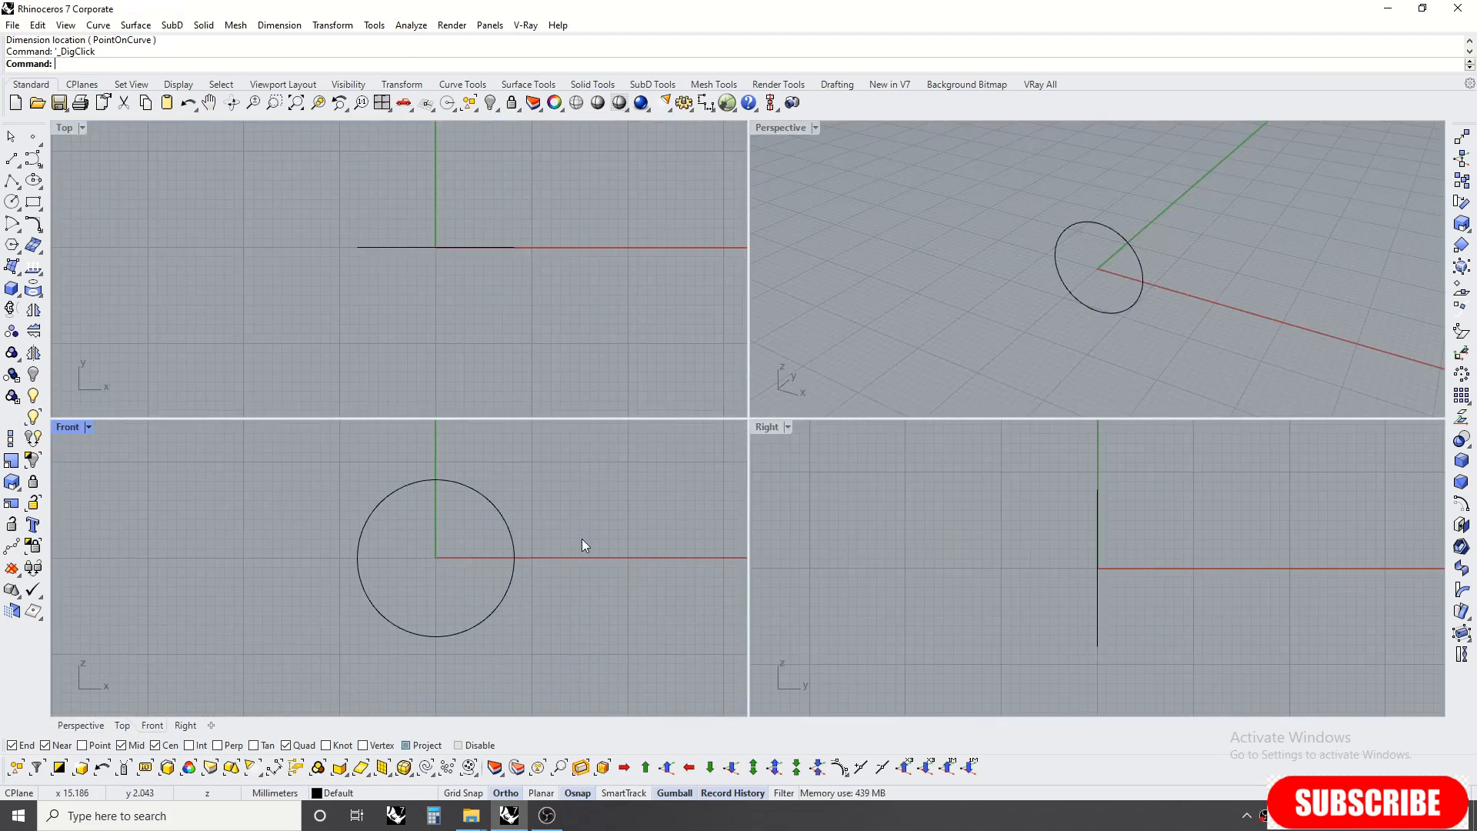
click(509, 529)
text(dd)
key(Return)
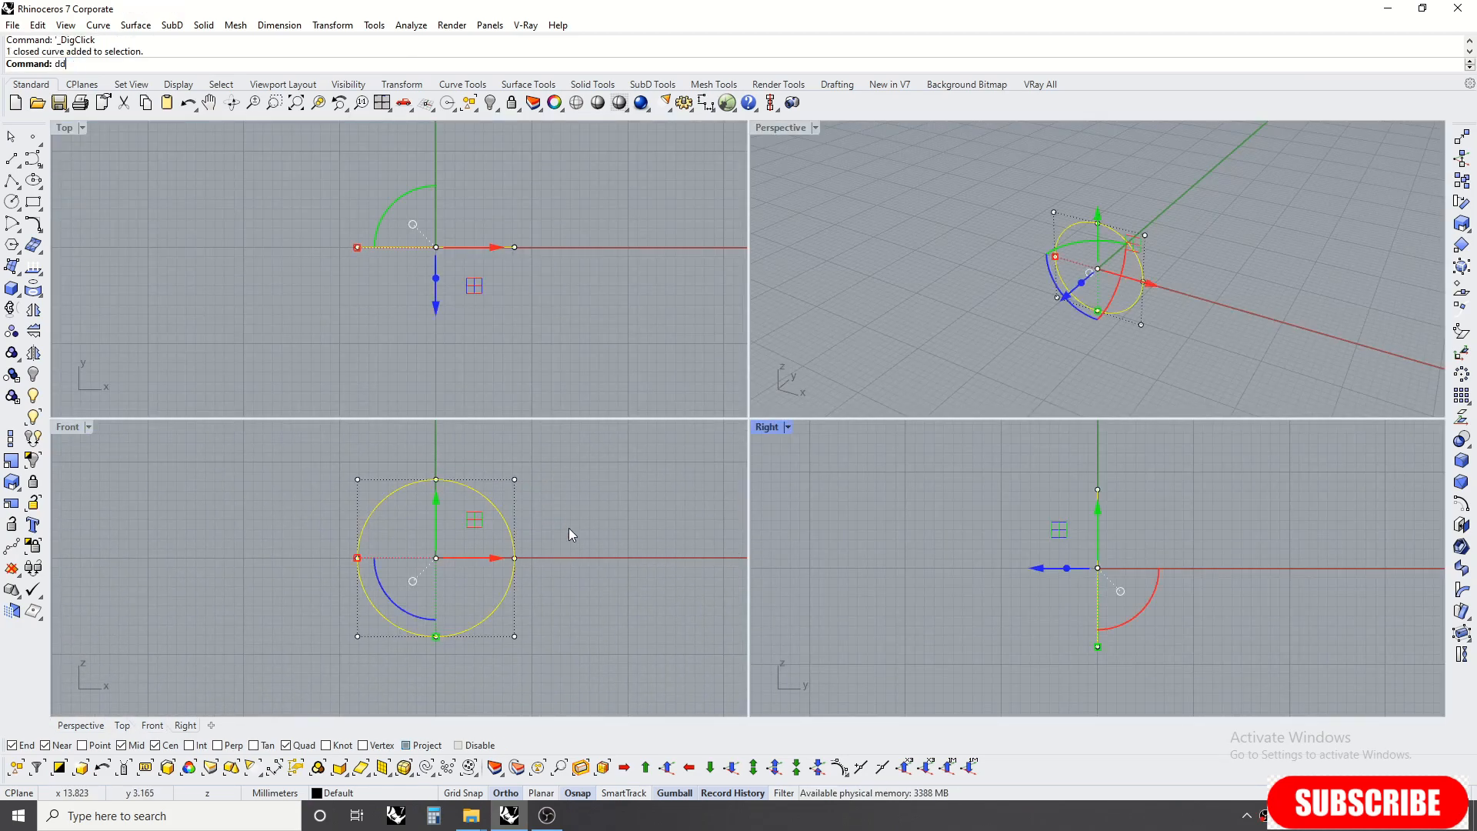
right_drag(567, 528, 497, 597)
scroll(500, 591, down, 3)
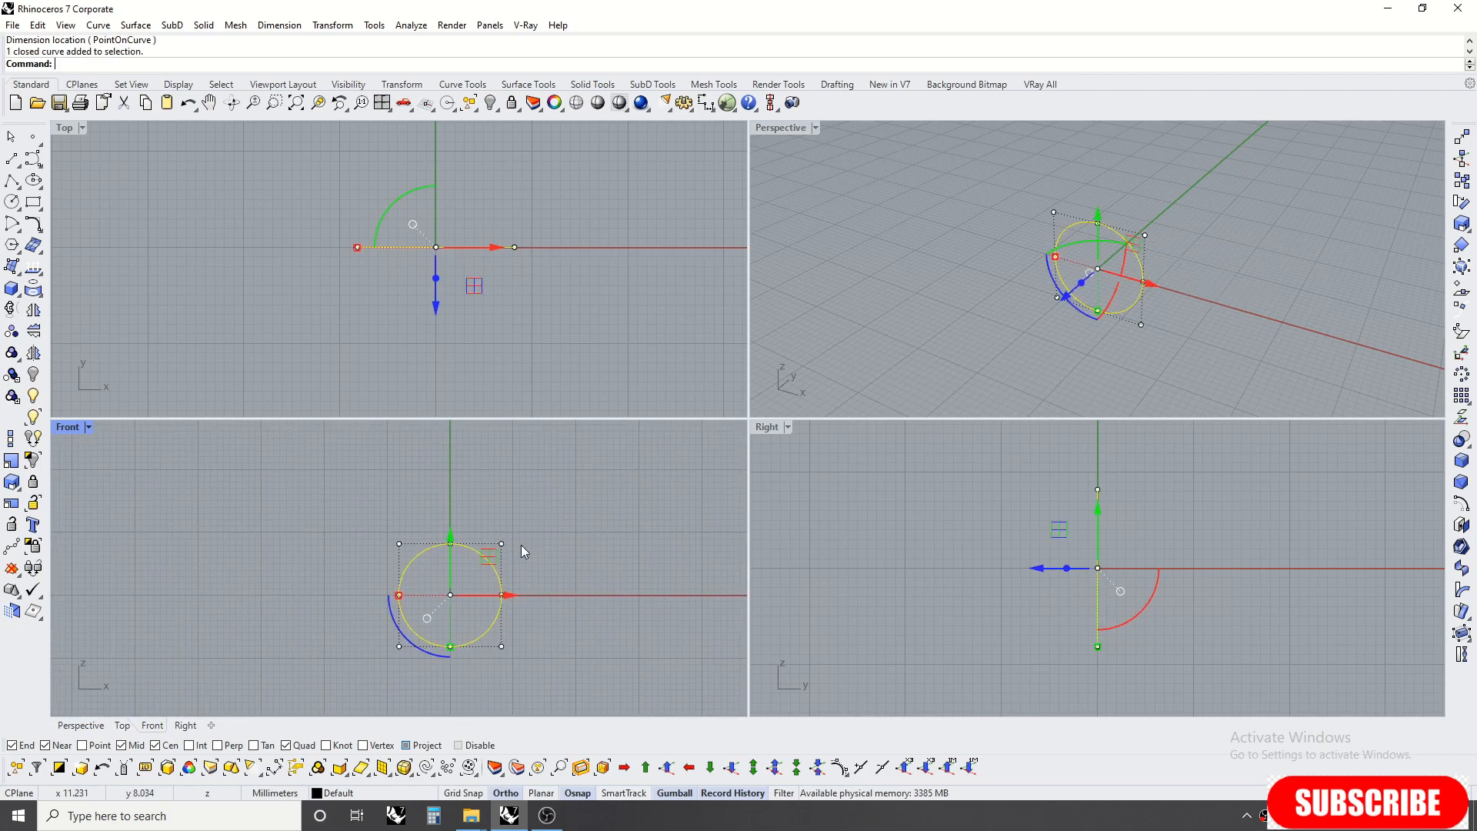
text(dd)
key(Return)
click(535, 537)
key(Escape)
double_click(77, 427)
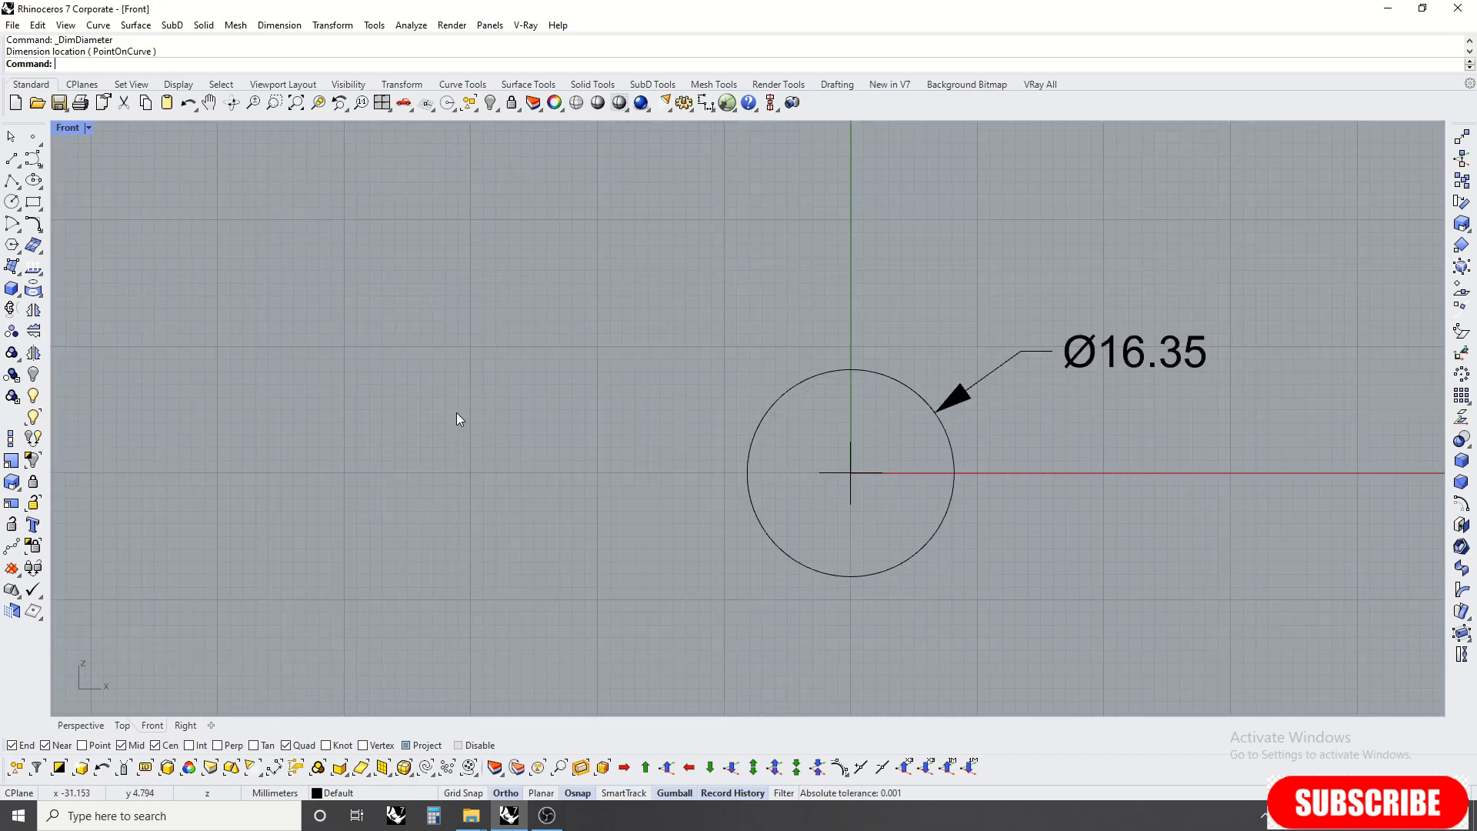
Step: Remove the circle's diameter dimension and leave the circle deselected
right_drag(1117, 365, 799, 335)
scroll(706, 330, up, 3)
click(707, 374)
click(799, 335)
key(Delete)
click(649, 385)
right_drag(710, 343, 676, 297)
key(ctrl+z)
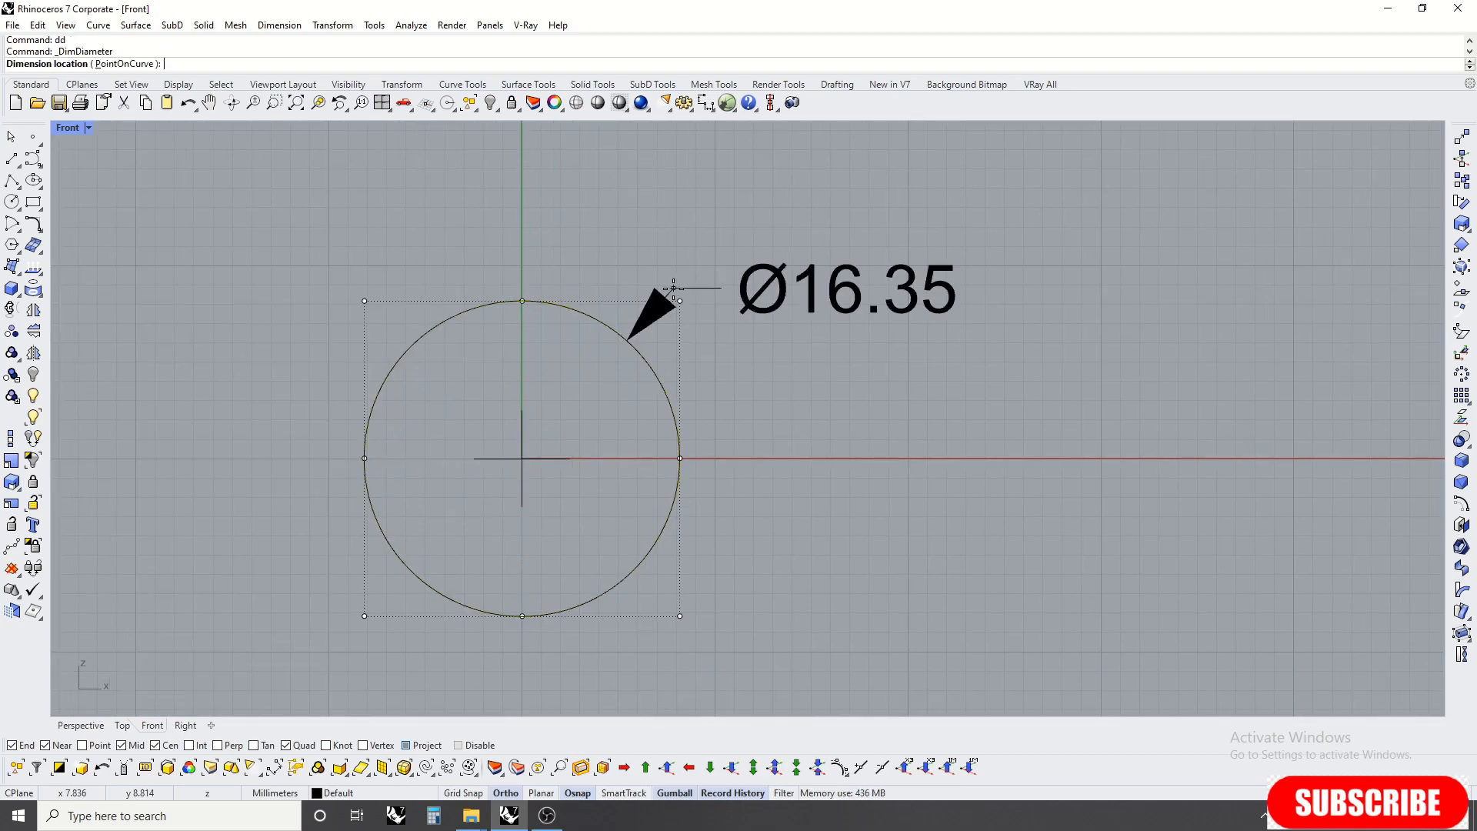
key(ctrl+z)
key(Escape)
key(F11)
key(F11)
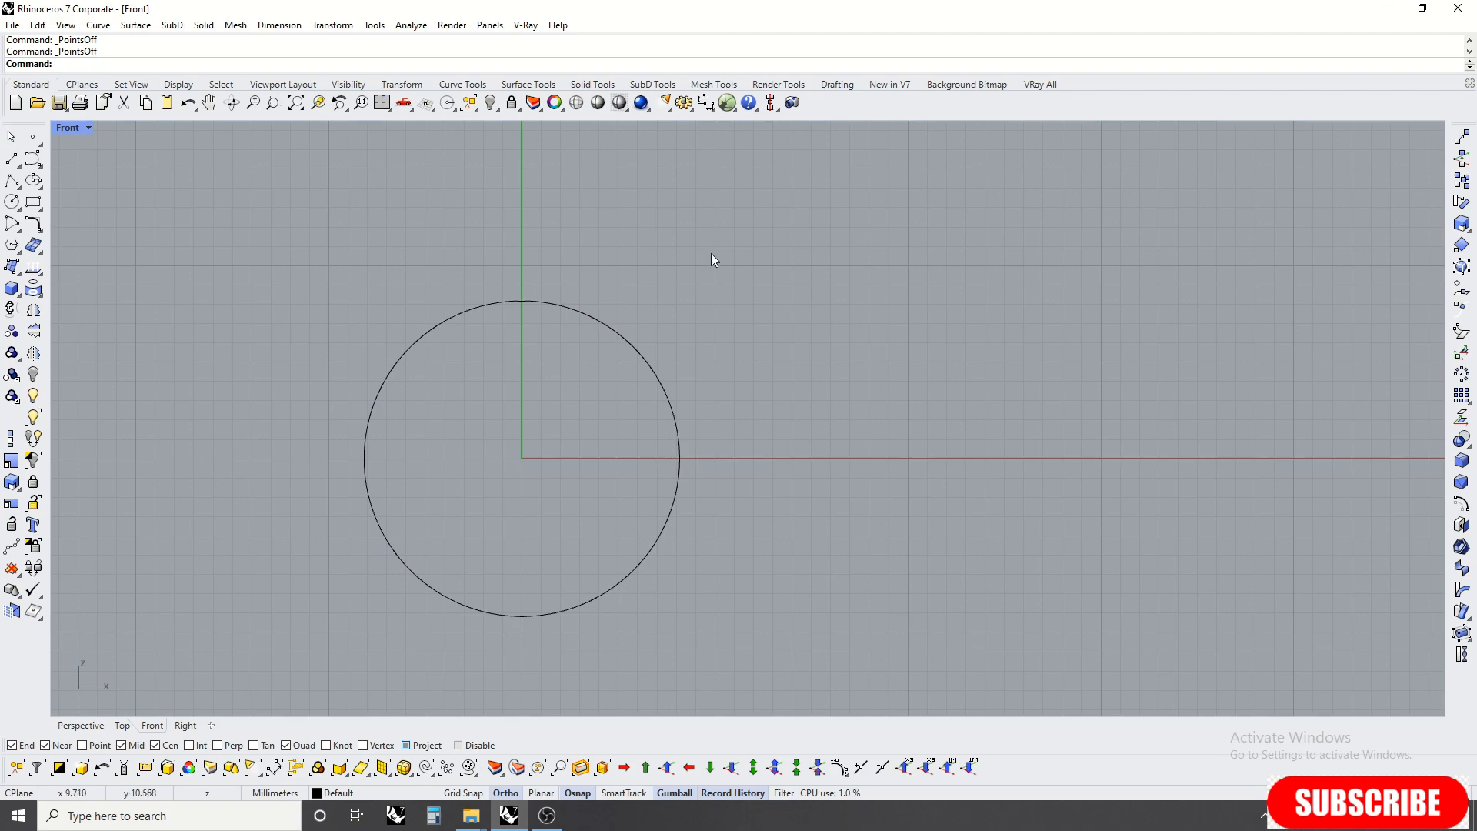
Step: Offset the circle outward by 1.1 mm
drag(594, 241, 551, 342)
right_drag(639, 331, 858, 276)
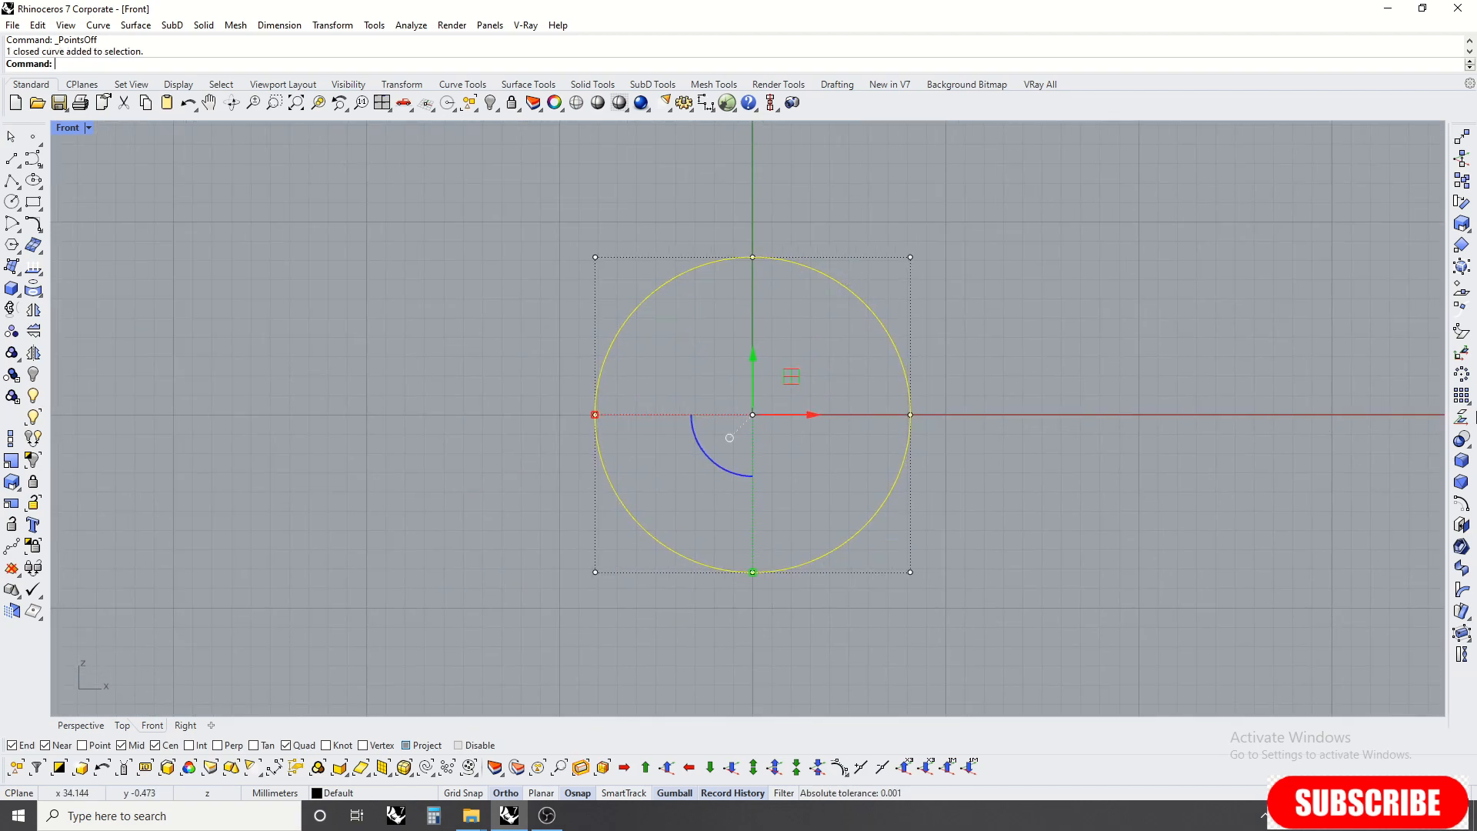
click(1462, 504)
right_drag(1039, 218, 998, 381)
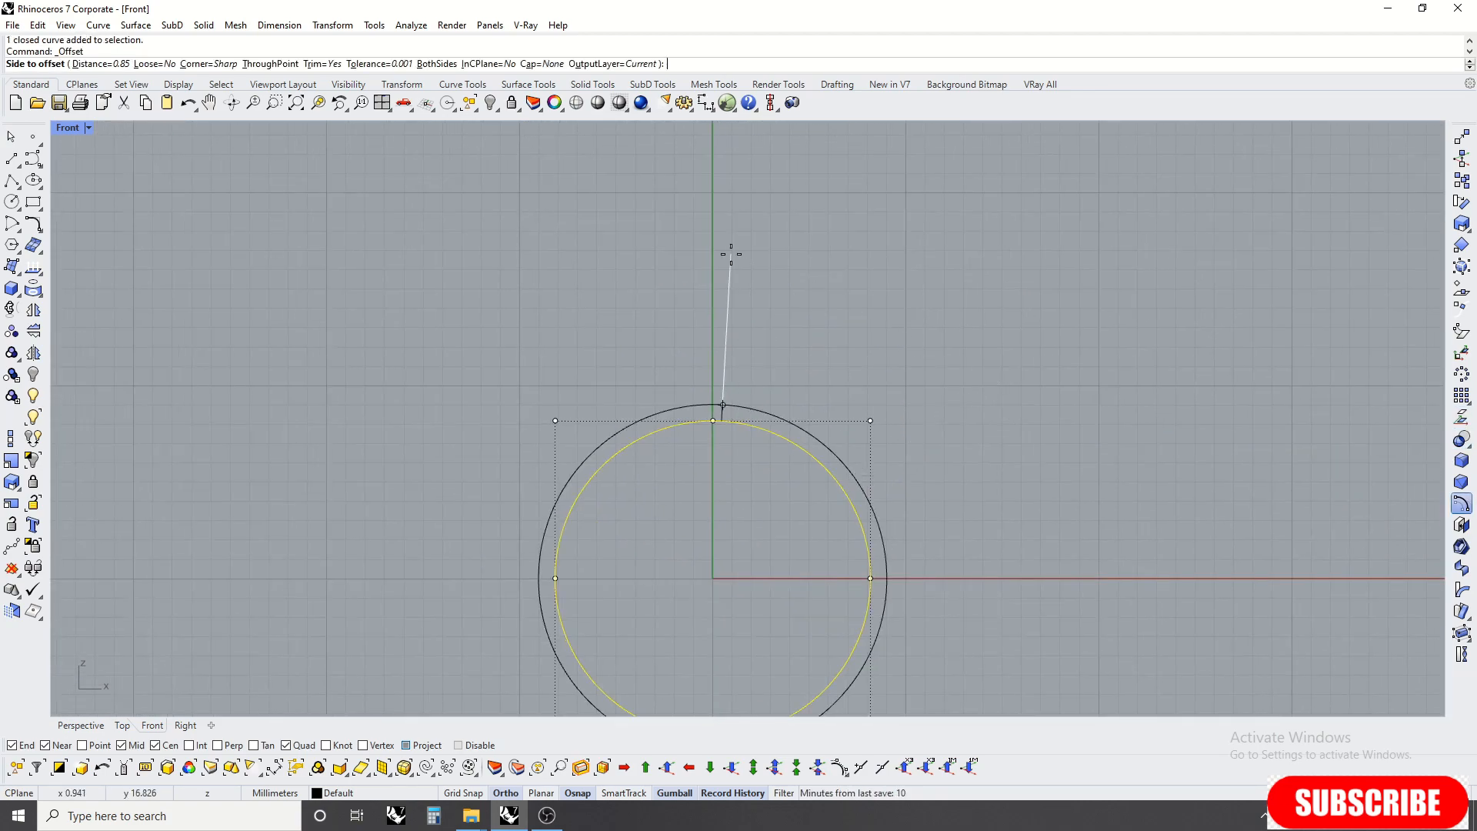
text(1.1)
key(Return)
click(622, 255)
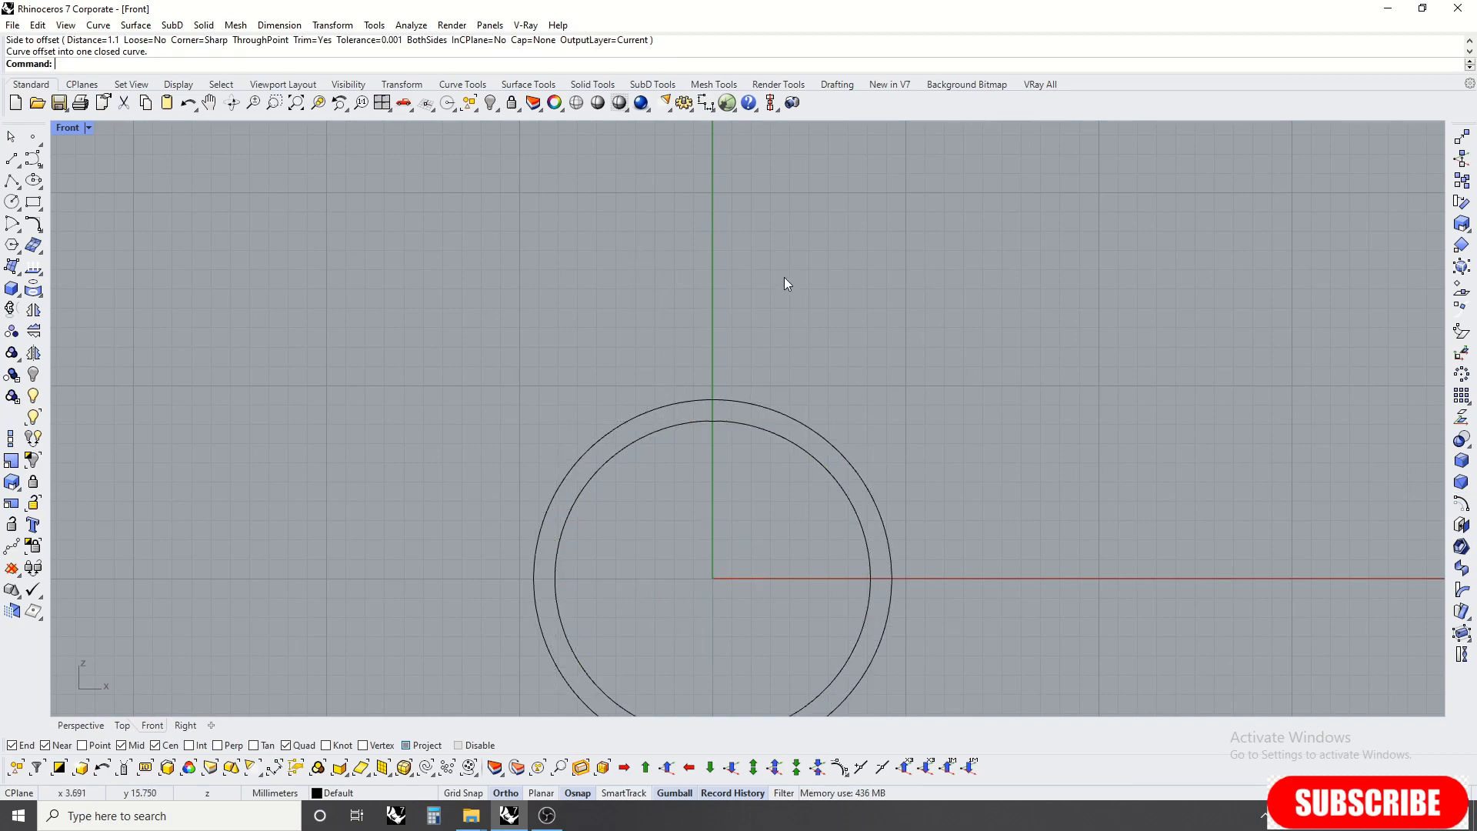
Step: Draw a circle of 5.1 mm diameter centred on the origin in the Top view
drag(808, 290, 708, 406)
key(ctrl+F1)
right_drag(803, 384, 762, 380)
click(11, 202)
right_drag(654, 251, 633, 267)
text(0)
key(Return)
right_drag(778, 297, 699, 336)
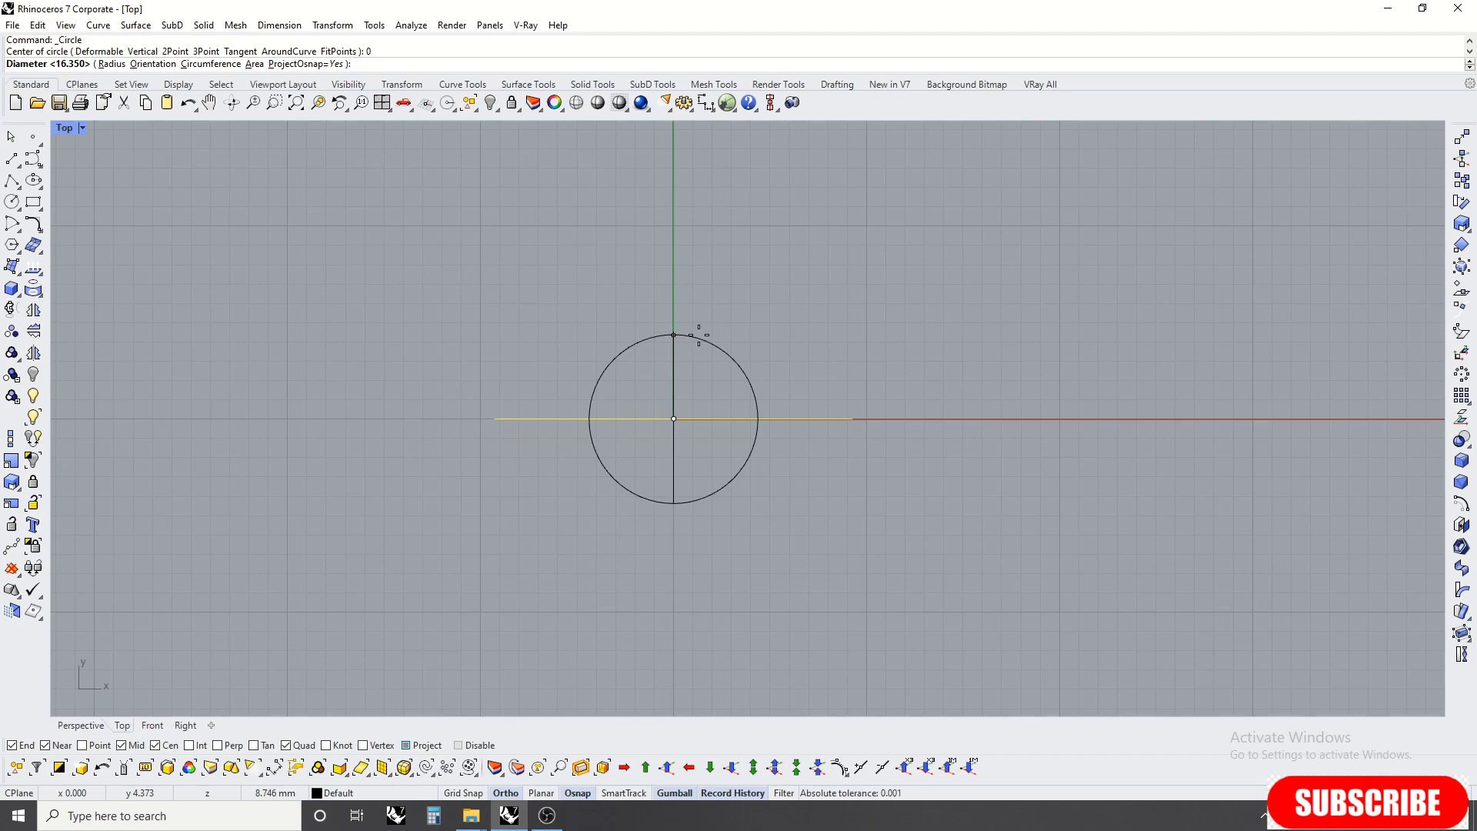
text(5.1)
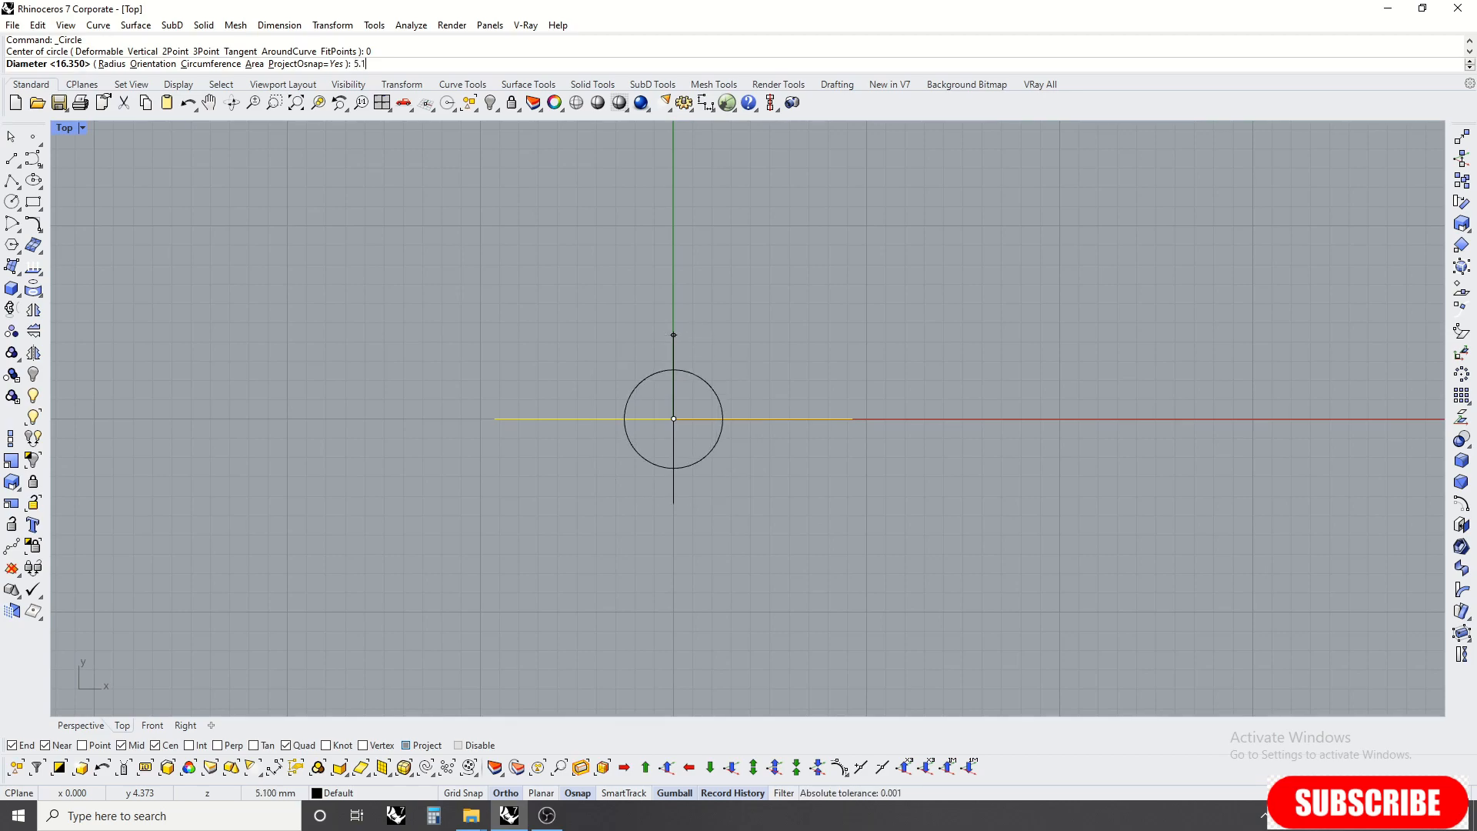
key(Return)
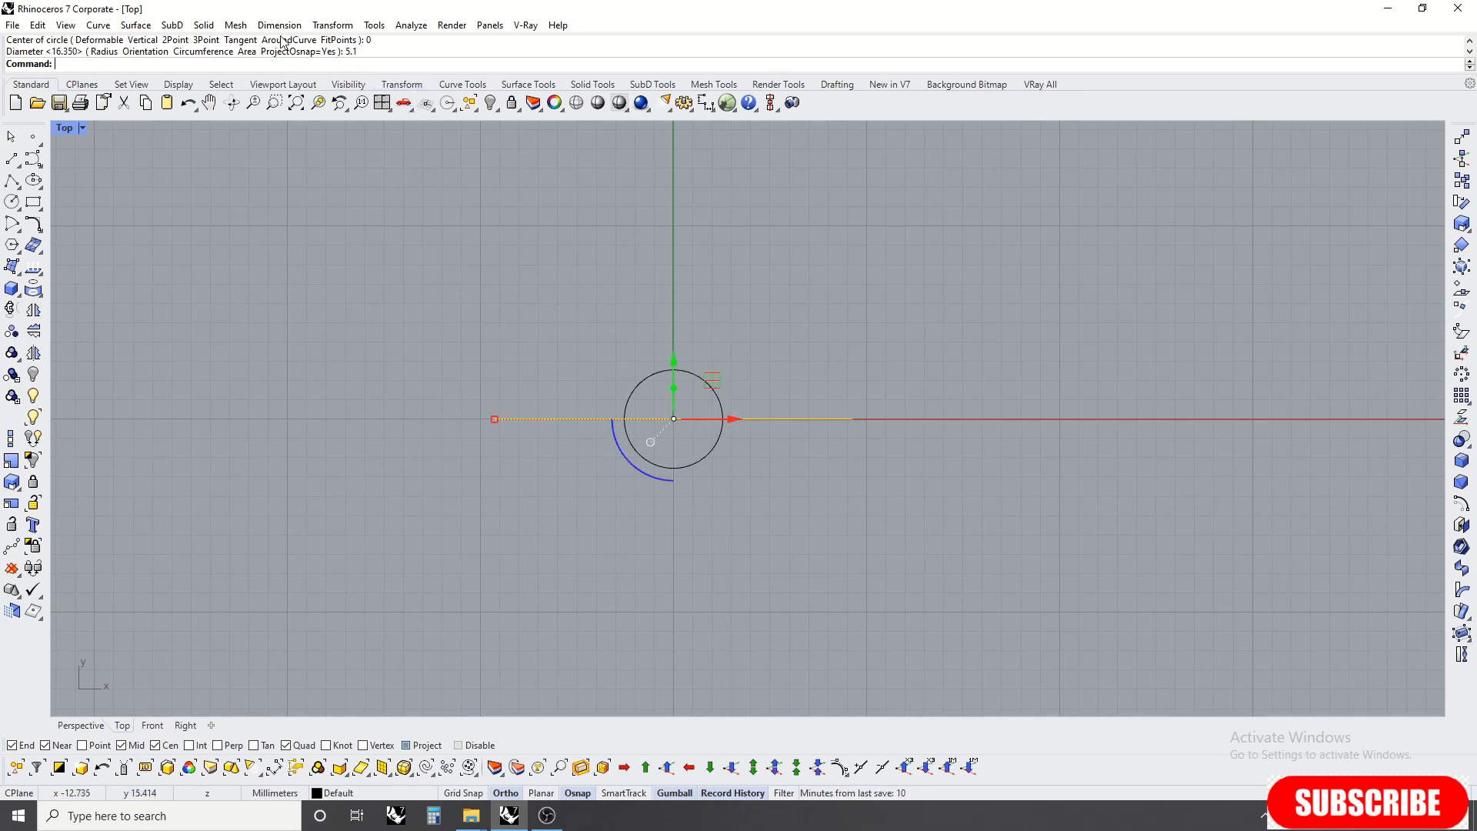
Step: Extrude the two ring circles straight to both sides as a solid, matching the width of the 5.1 mm circle
click(204, 25)
mouse_move(354, 296)
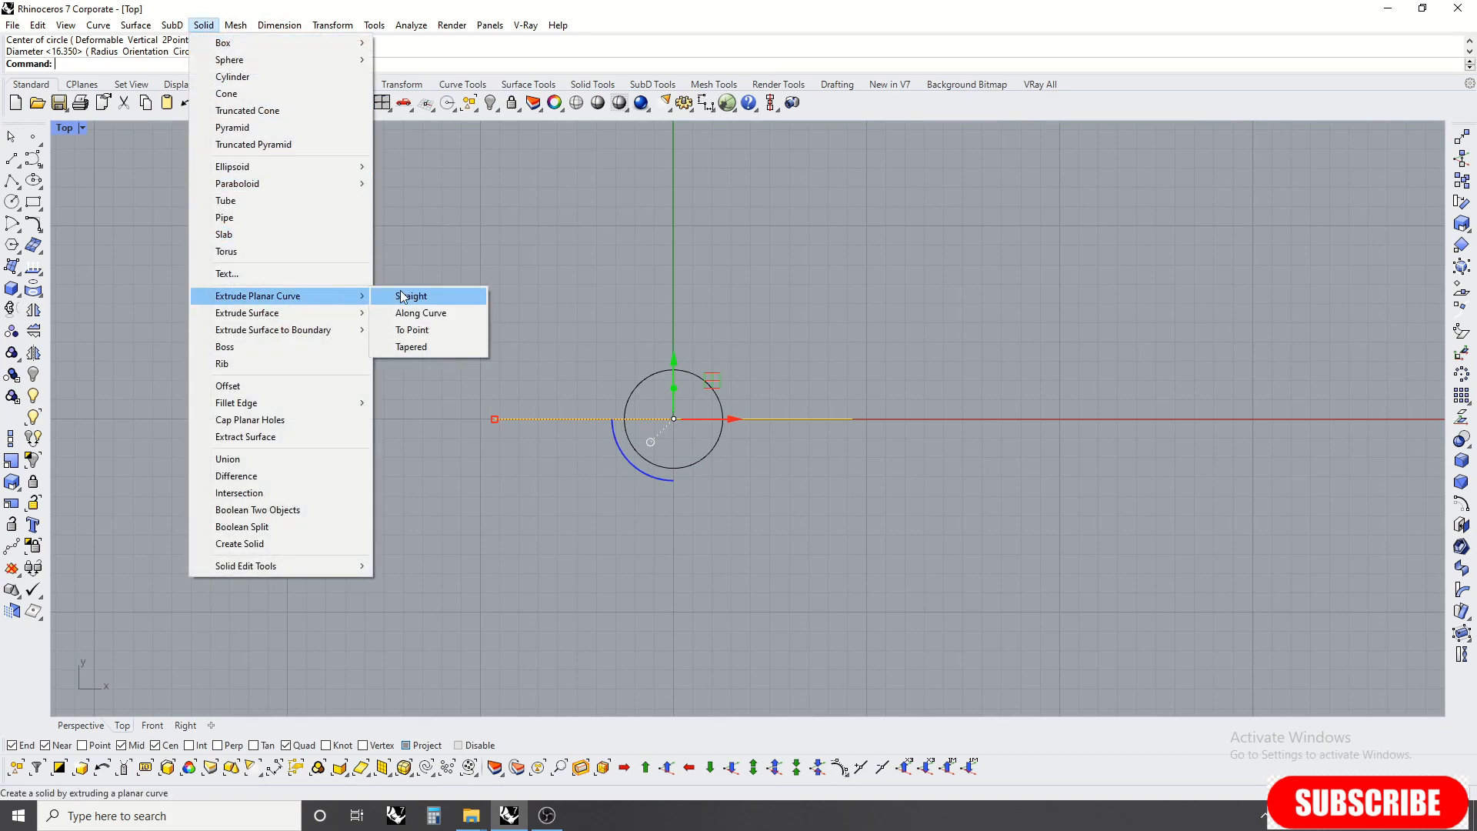
click(408, 296)
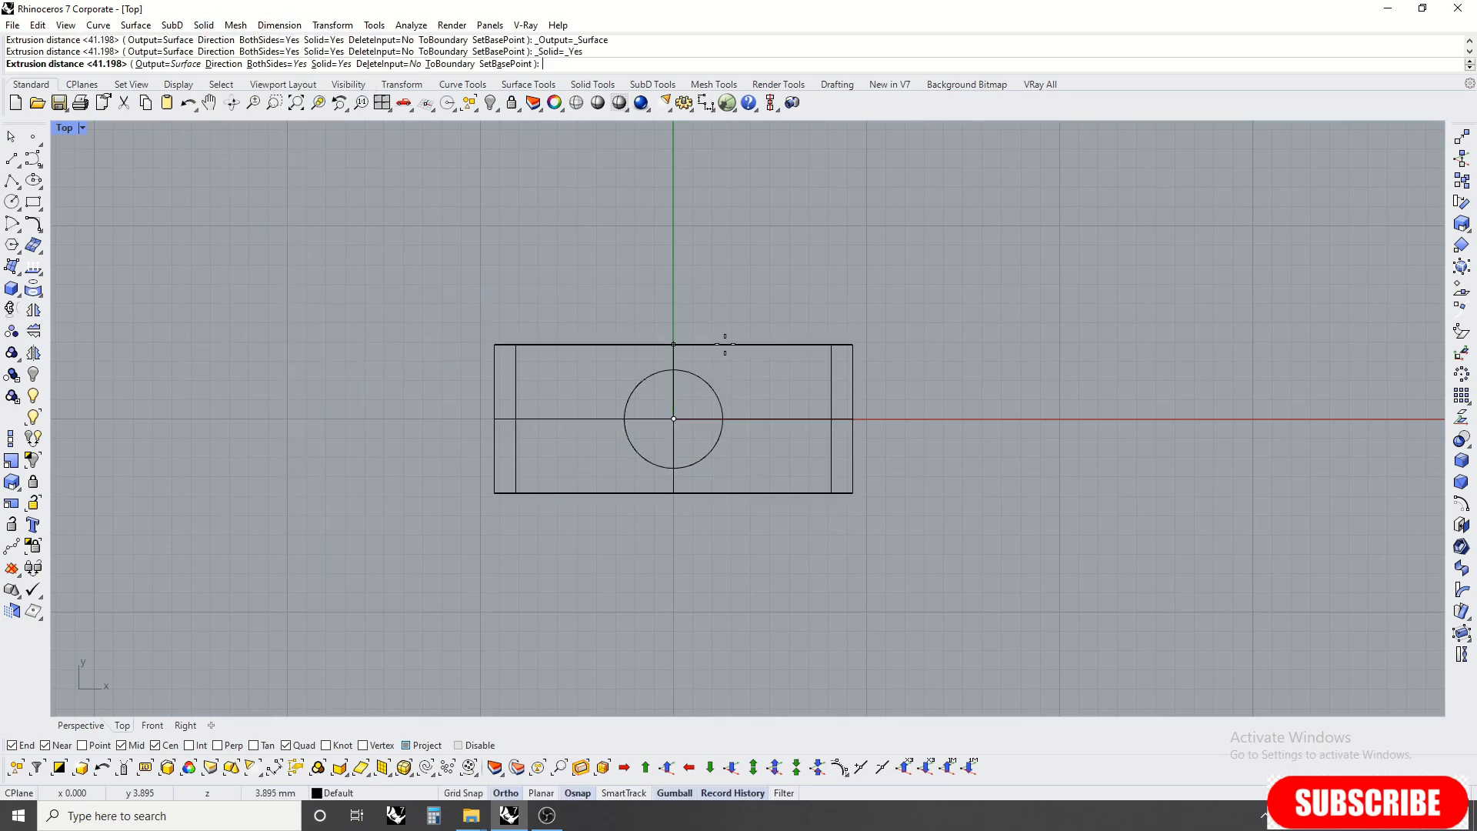
click(674, 368)
key(ctrl+F4)
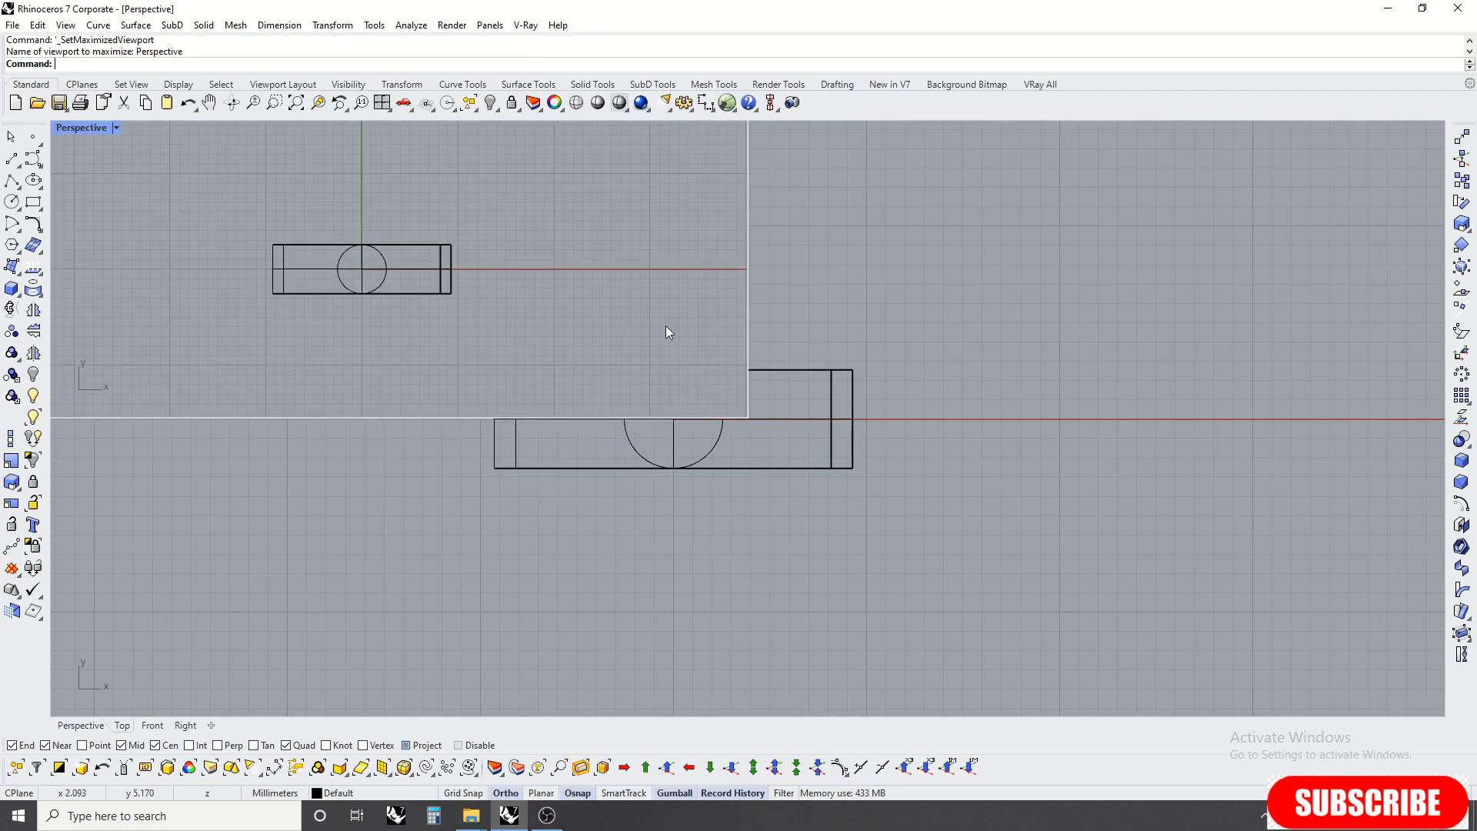
right_drag(653, 351, 726, 337)
middle_click(726, 337)
click(724, 340)
right_drag(777, 390, 748, 379)
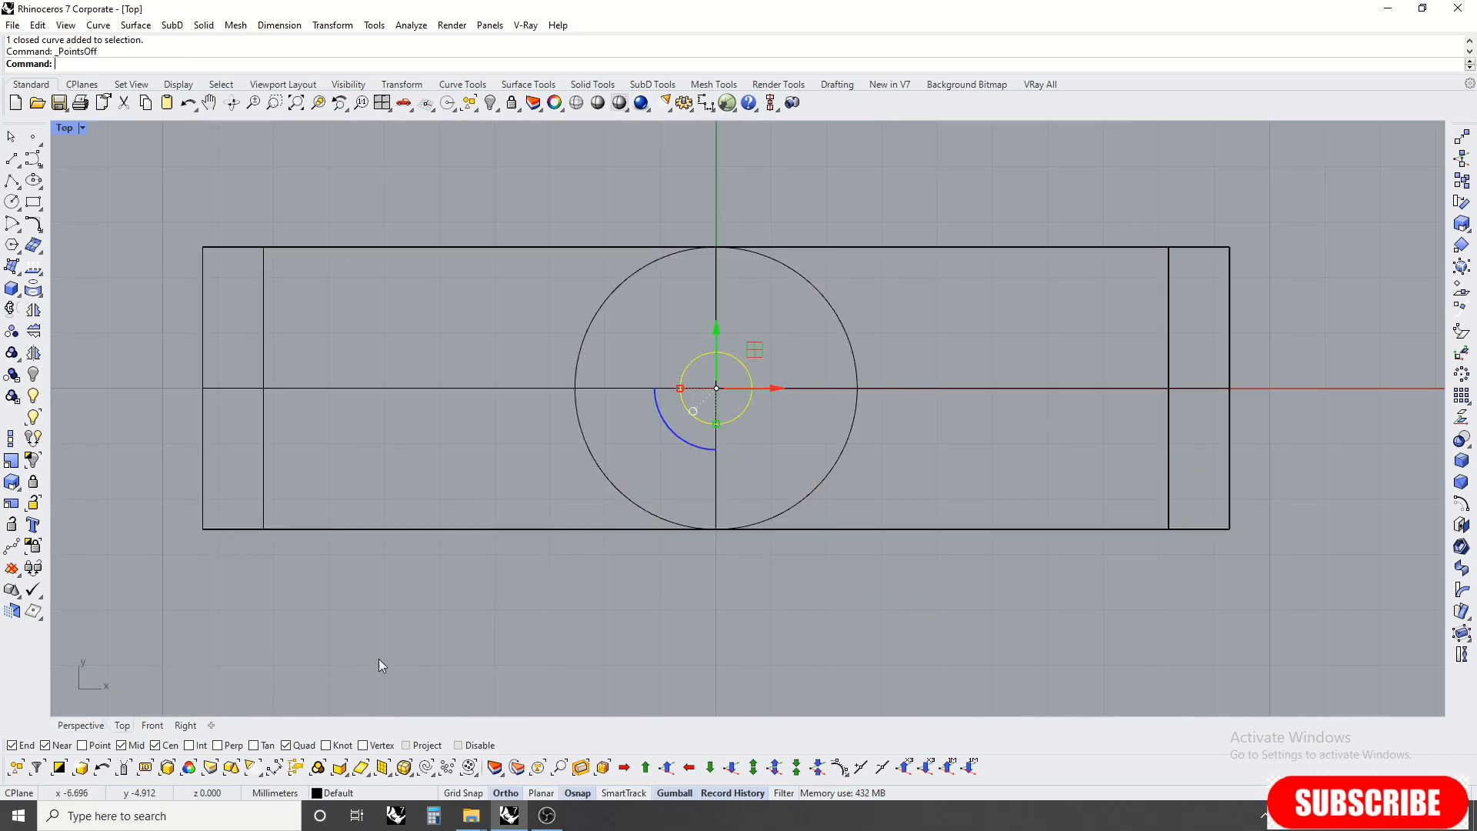
Step: Examine the small inner circle's position on the ring in the Front and Top views
right_drag(706, 571, 793, 581)
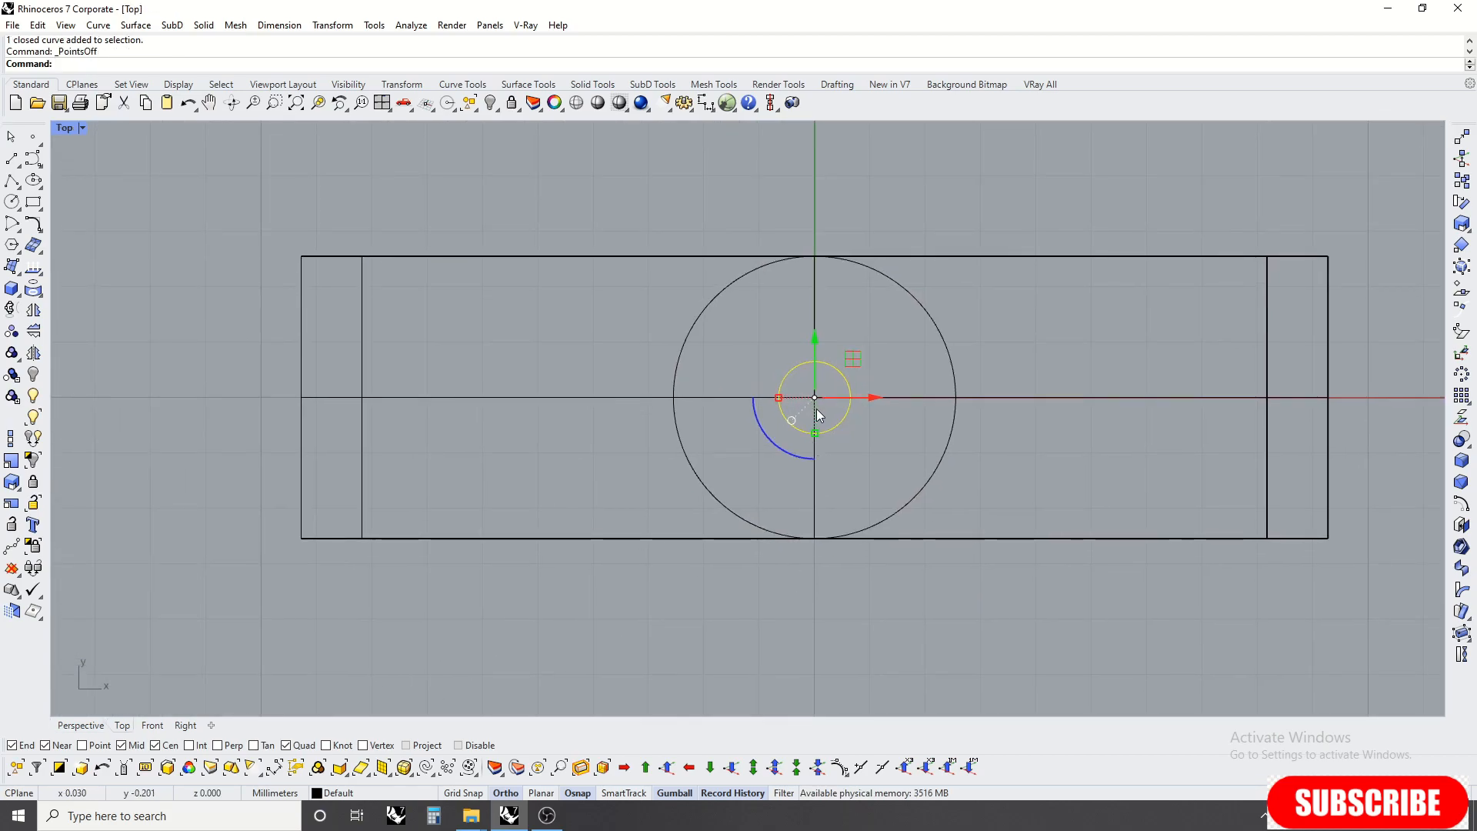
key(ctrl+F3)
key(ctrl+F2)
right_drag(727, 290, 743, 354)
key(ctrl+F1)
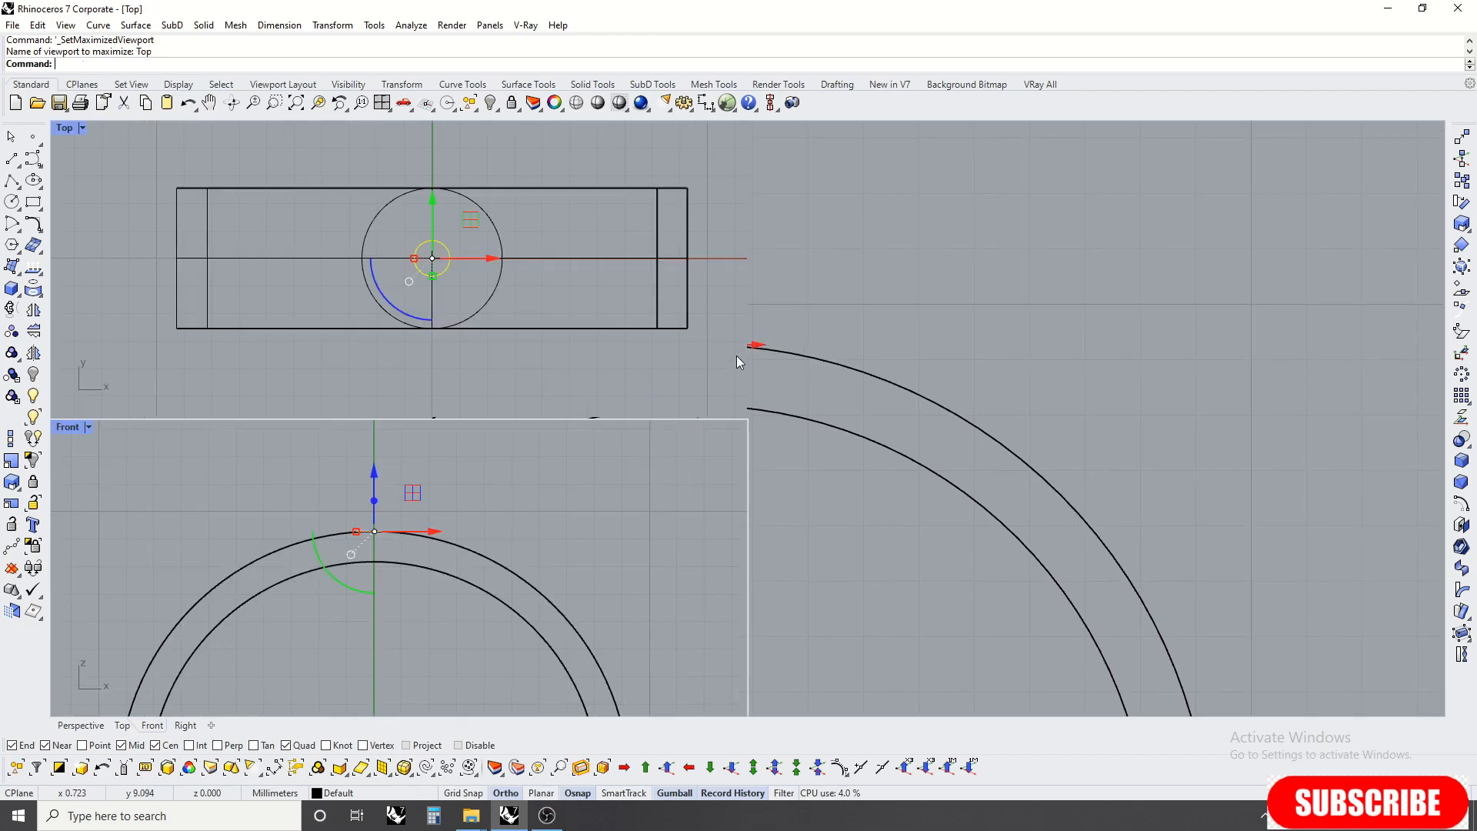
key(Escape)
click(839, 374)
right_drag(852, 387, 806, 385)
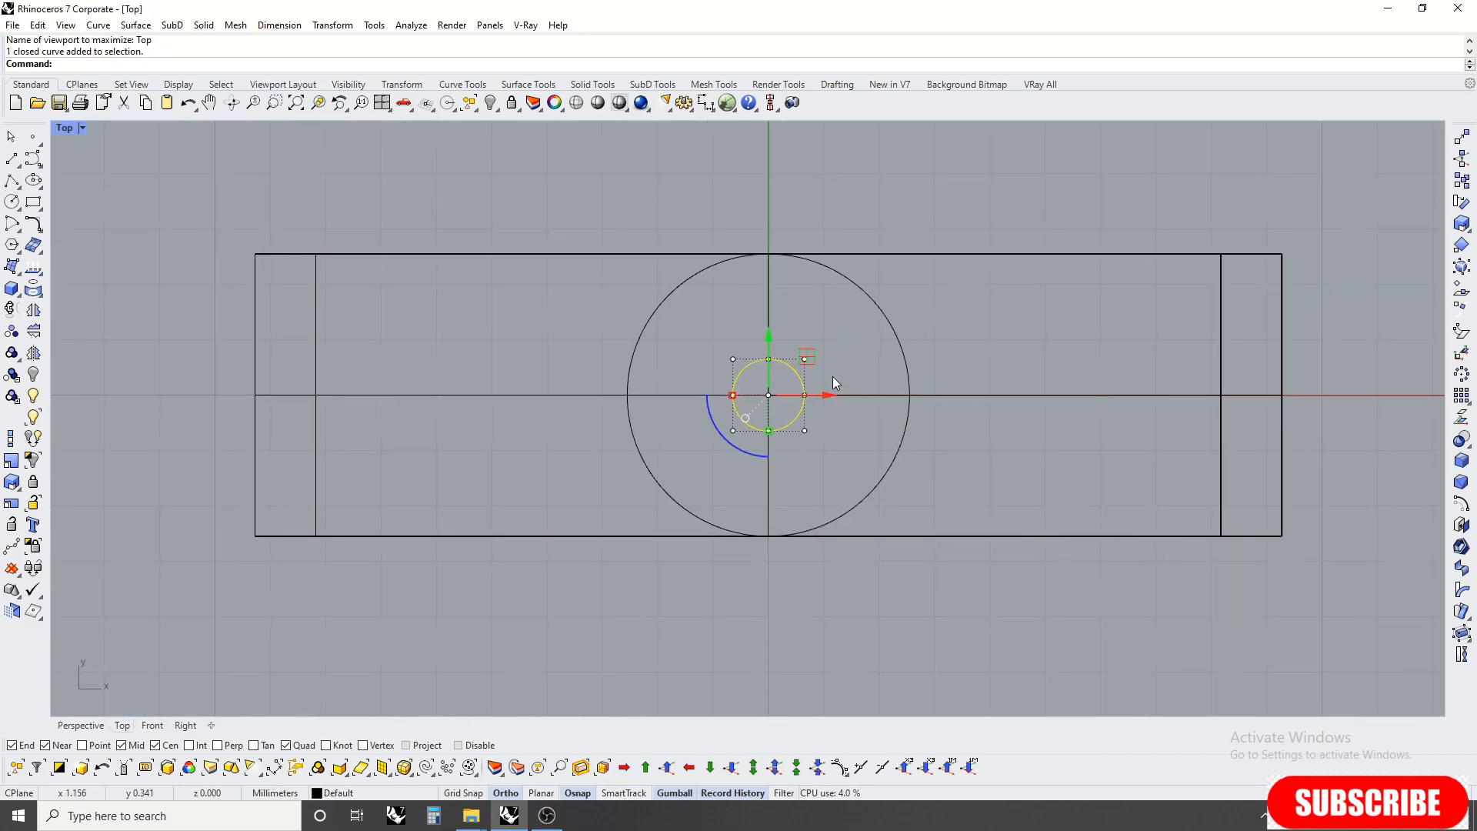
Step: Move the flat surface in the Front view down about 1.09 mm, from the ring's outer edge to its inner edge
scroll(832, 376, down, 6)
key(ctrl+F2)
right_drag(719, 400, 772, 370)
scroll(751, 334, up, 4)
key(Escape)
click(740, 382)
scroll(742, 383, down, 3)
click(1461, 137)
scroll(831, 362, up, 2)
scroll(850, 324, down, 2)
click(877, 198)
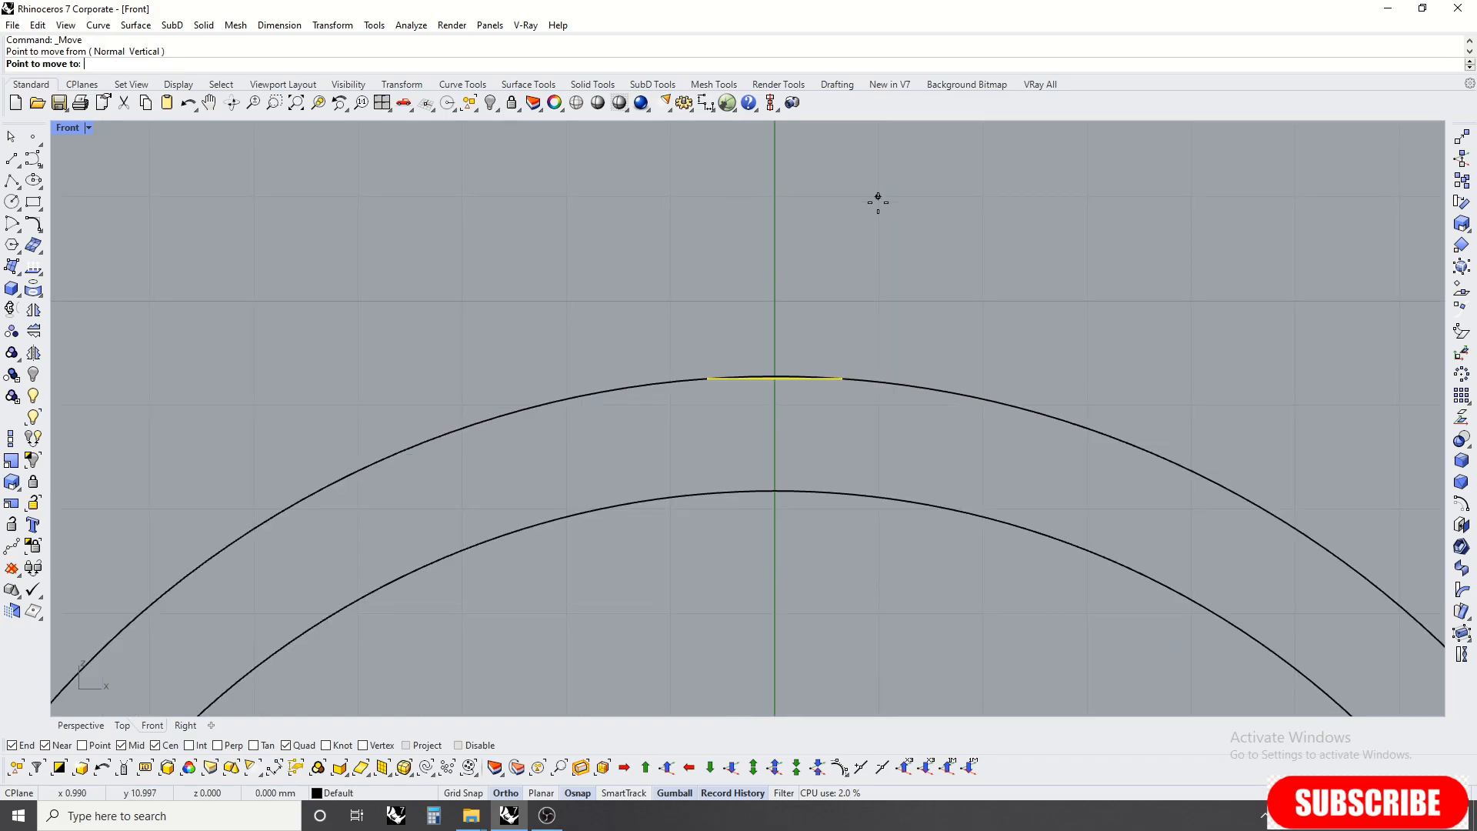
click(882, 312)
scroll(735, 482, up, 3)
click(843, 521)
drag(840, 454, 848, 465)
scroll(919, 485, down, 2)
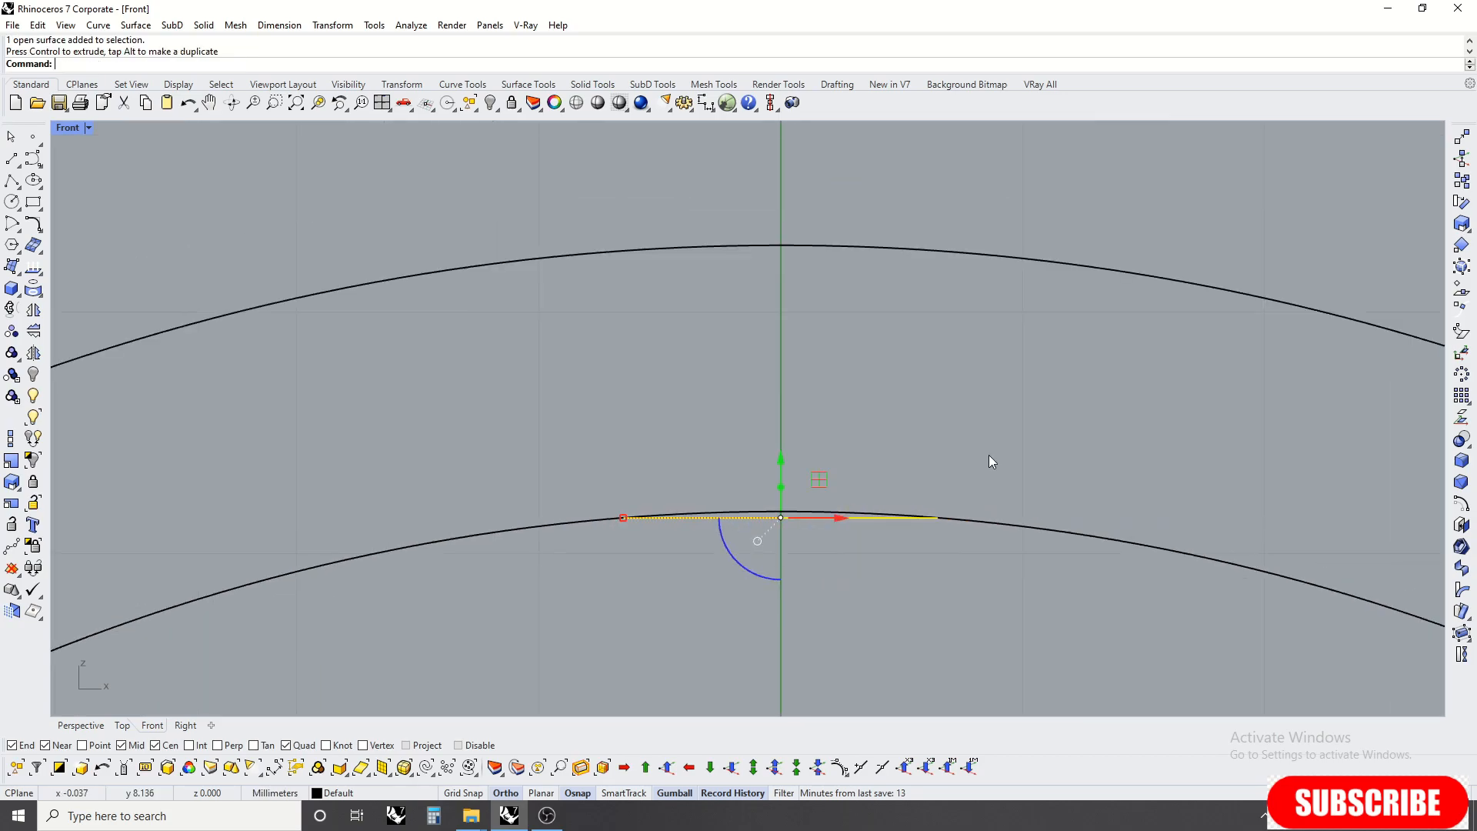
Step: Move the flat surface straight up by 0.75 mm
click(1467, 134)
scroll(792, 485, down, 2)
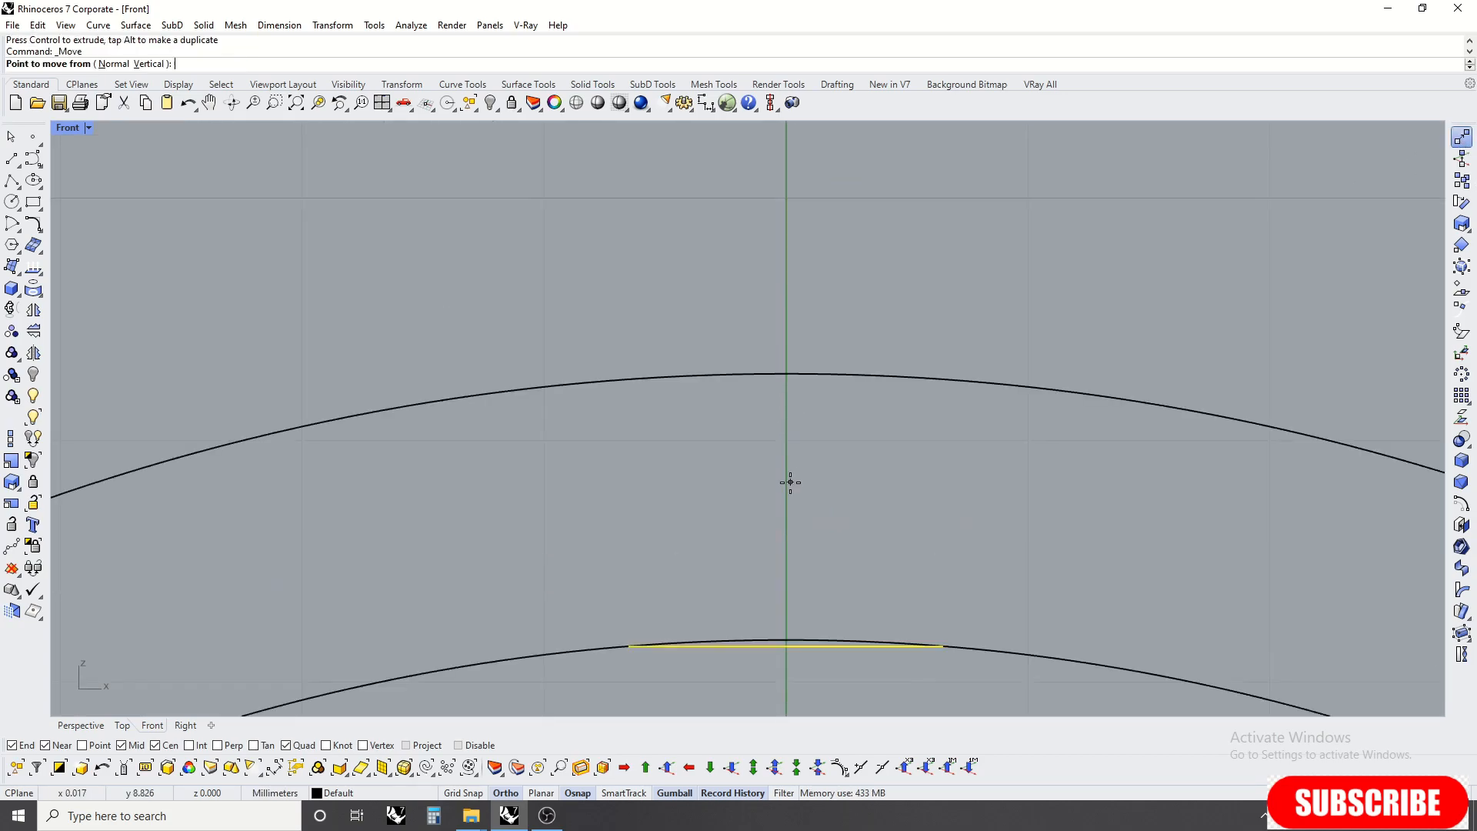
click(828, 351)
text(.75)
key(Return)
click(828, 307)
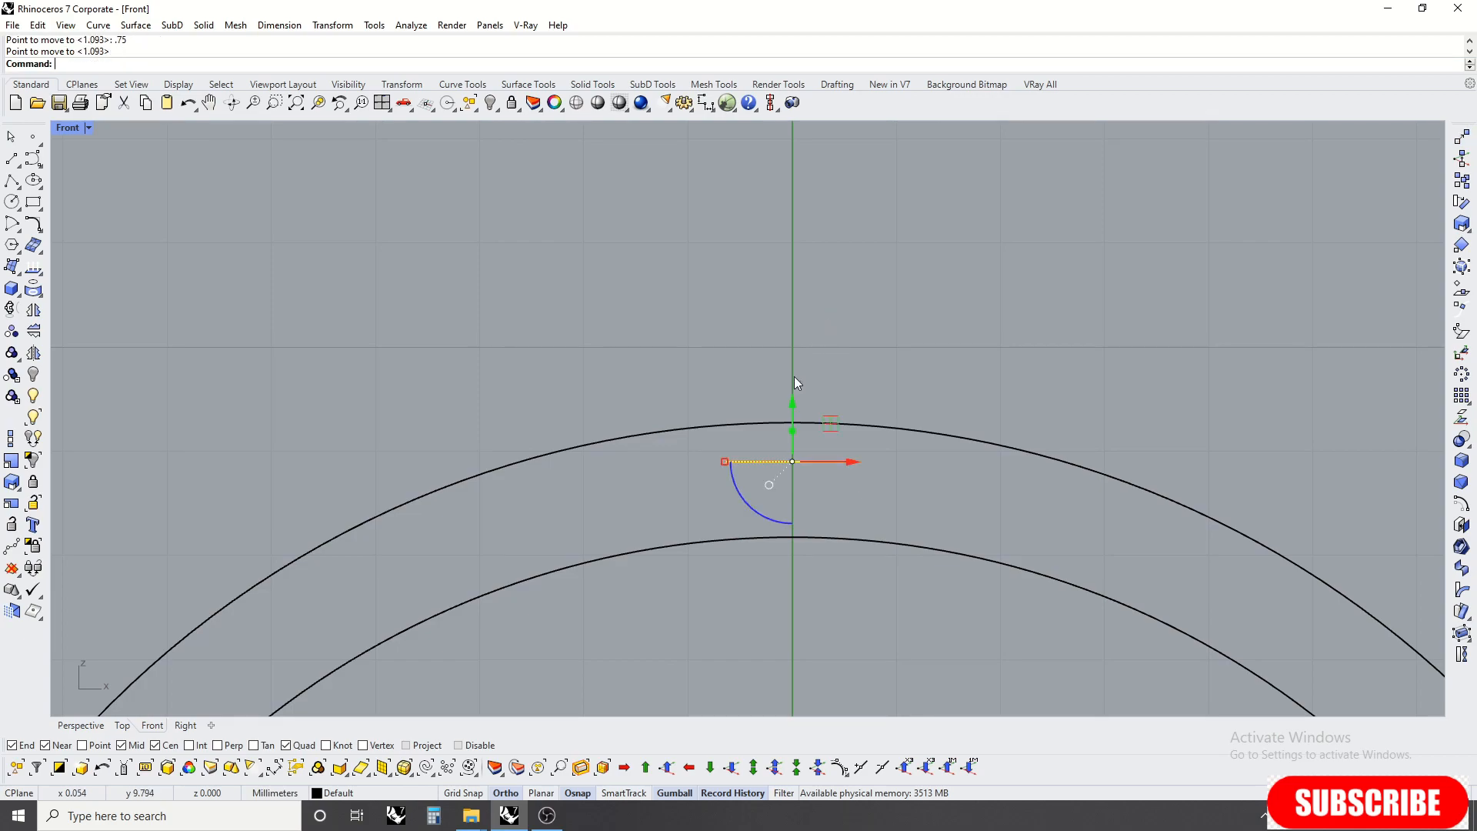
Step: Extrude the flat surface straight up into a solid block projecting beyond the ring's outer face
click(204, 25)
mouse_move(362, 312)
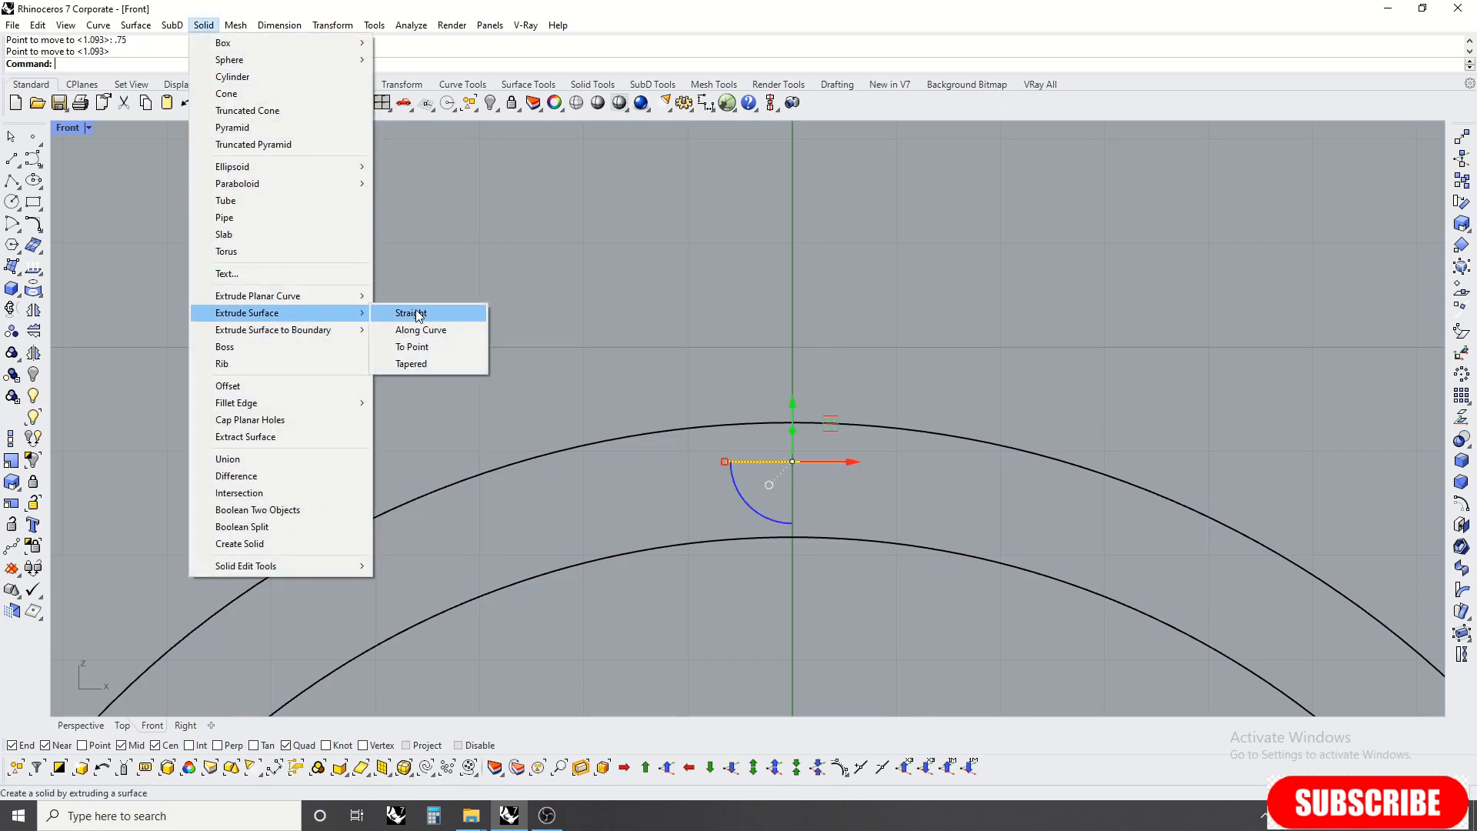
click(415, 314)
click(869, 239)
key(ctrl+F4)
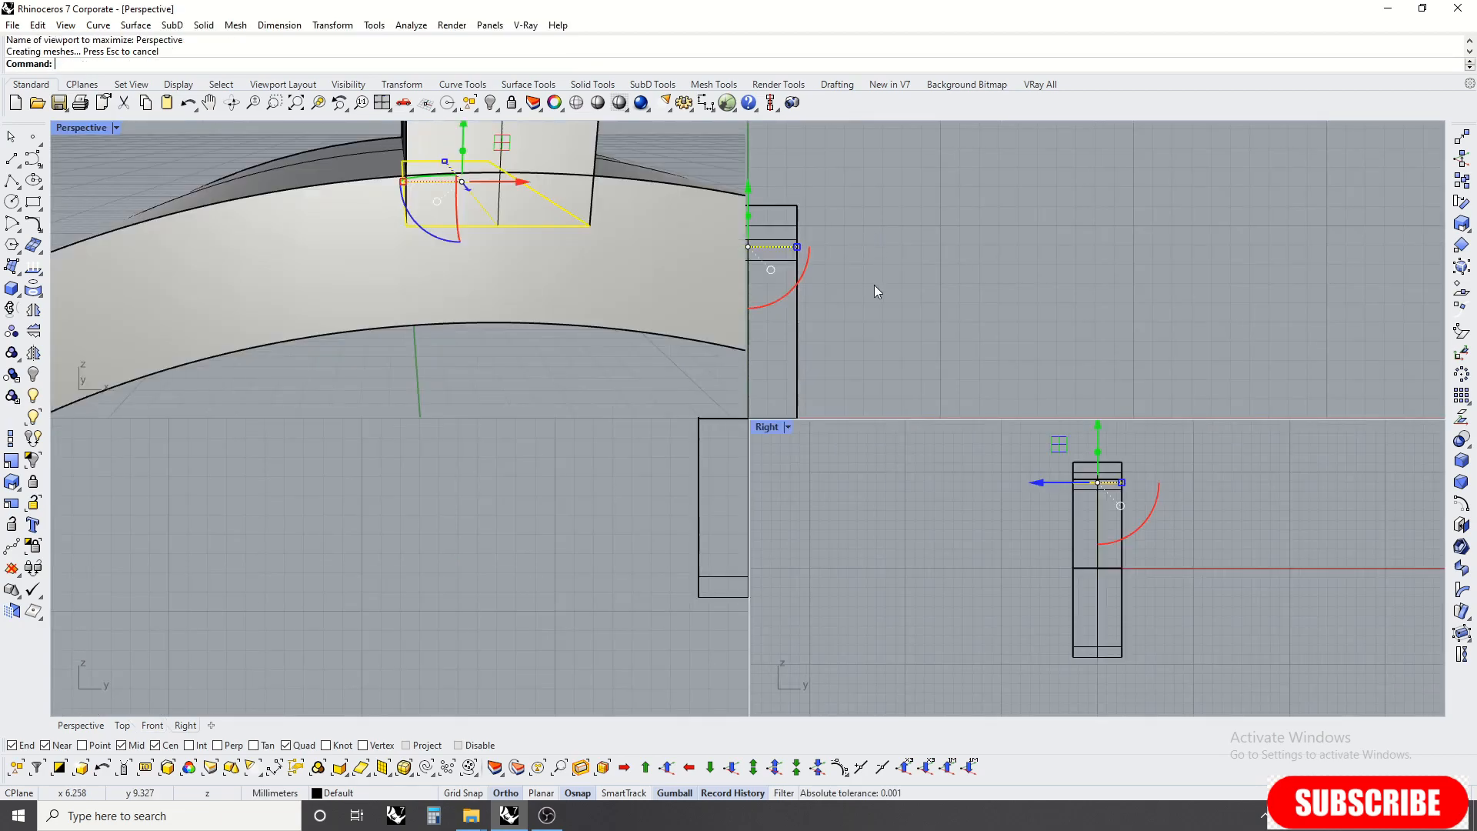
right_drag(843, 338, 1032, 359)
key(Escape)
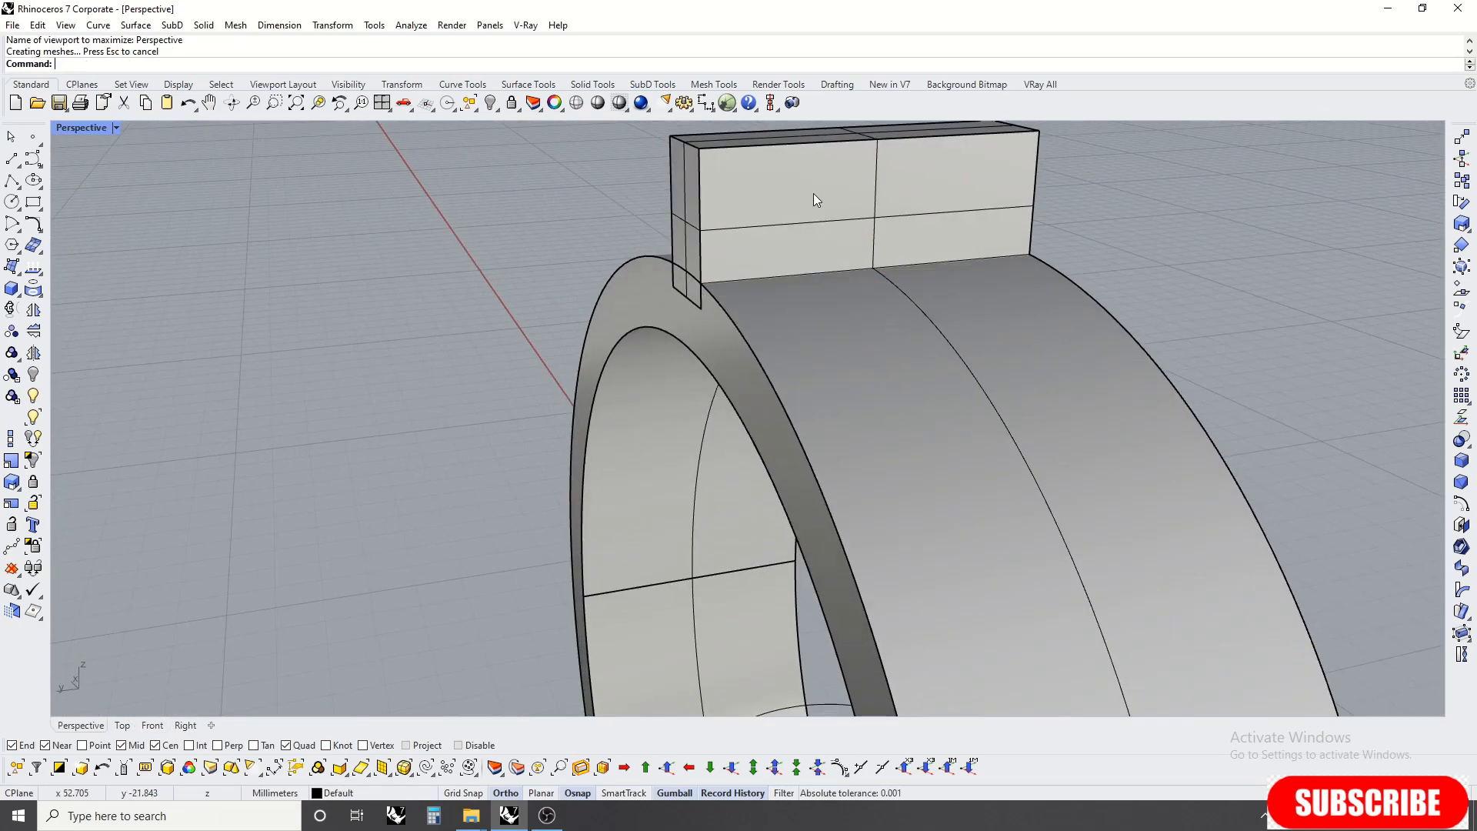
Step: Hide the surface left over from the block's extrusion
click(814, 195)
right_drag(814, 194, 1060, 219)
drag(1034, 201, 1069, 228)
right_drag(721, 343, 604, 334)
drag(604, 334, 1318, 231)
click(33, 374)
Step: Polar array the block around the origin in the Front view with 8 items over 360 degrees
right_drag(138, 379, 672, 298)
click(672, 298)
key(ctrl+F2)
scroll(662, 299, down, 4)
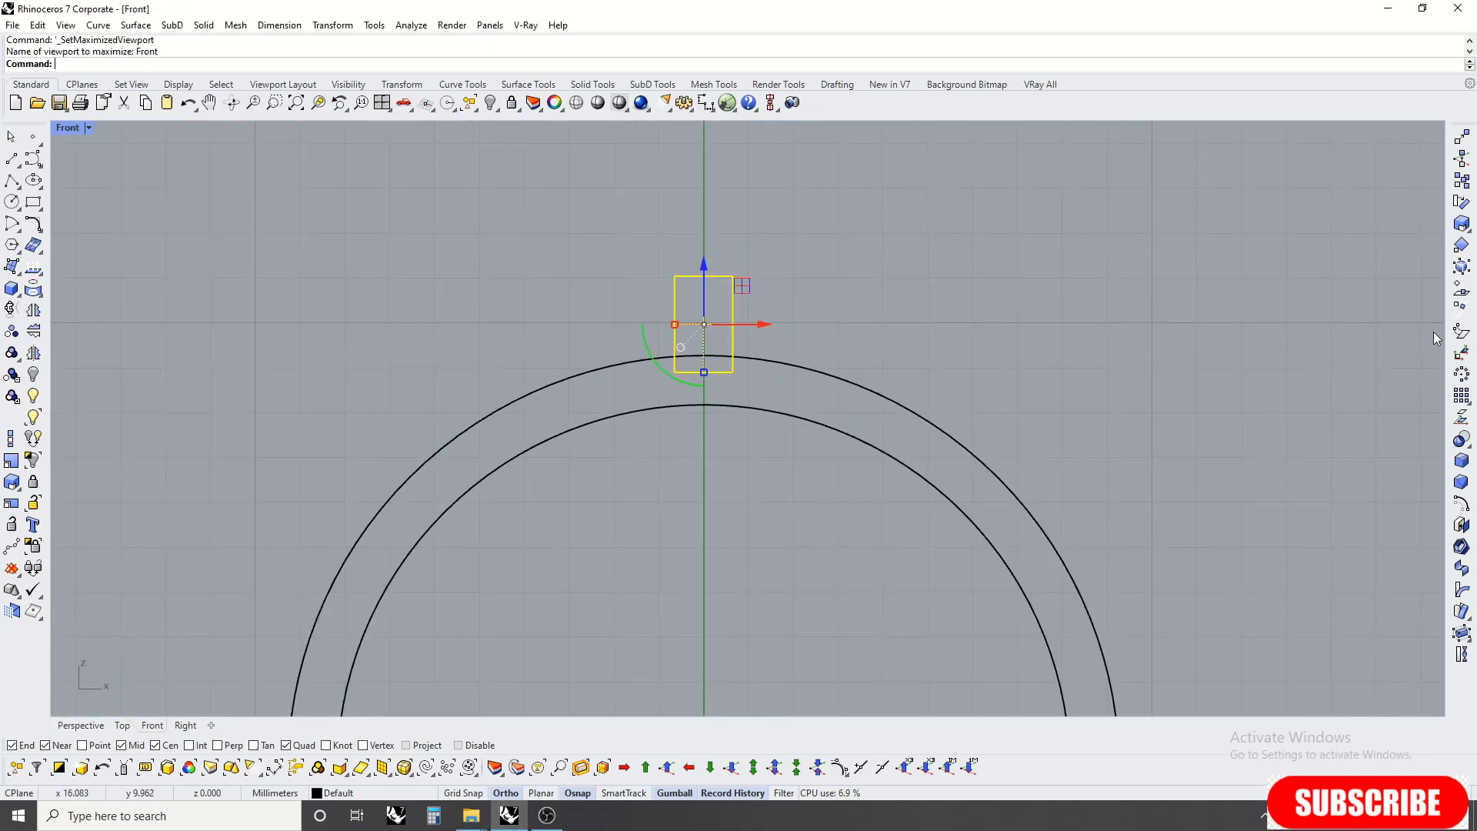
click(1462, 375)
right_drag(890, 303, 885, 272)
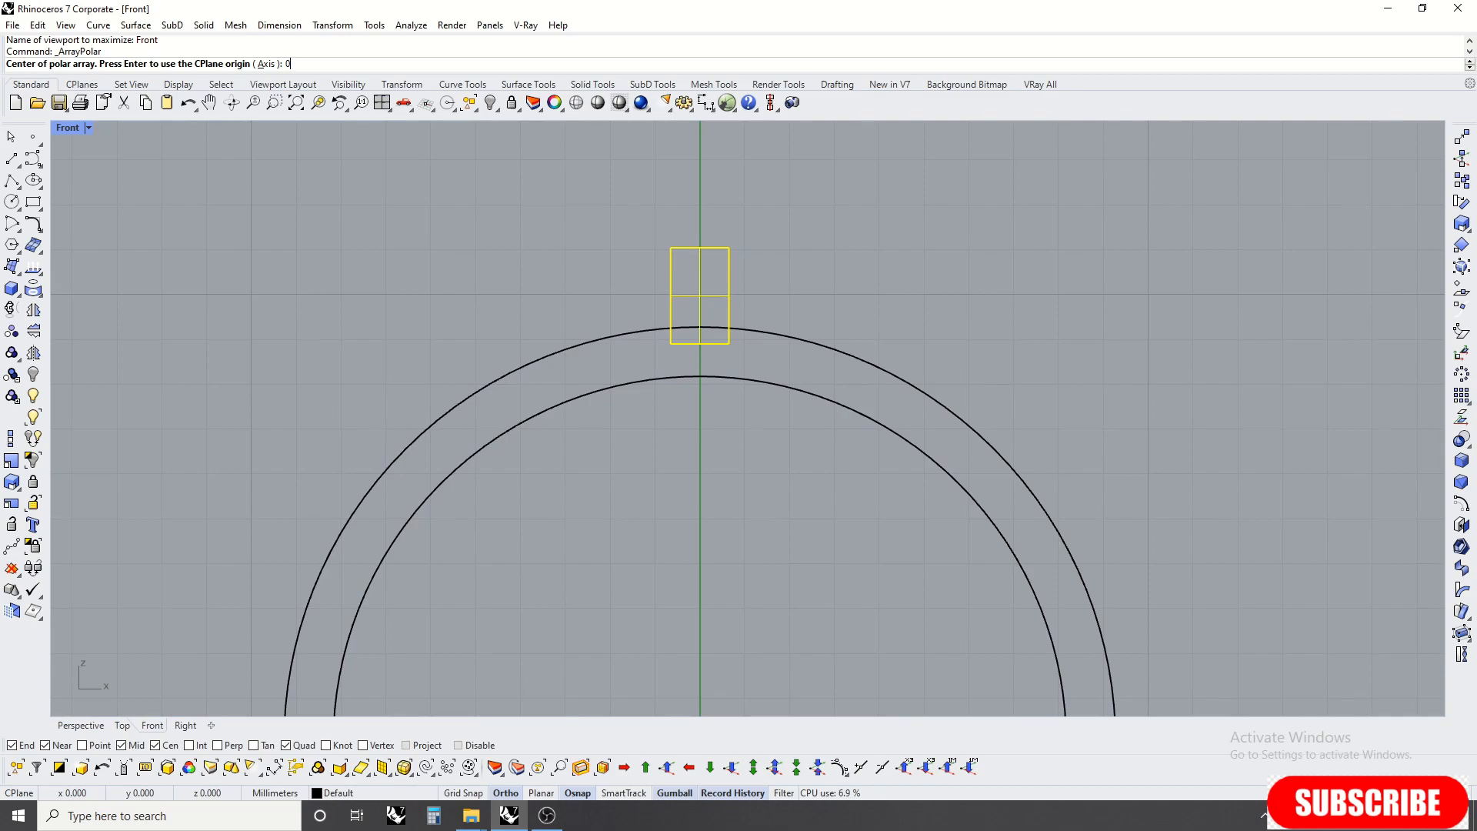
text(0)
key(Return)
scroll(885, 272, down, 4)
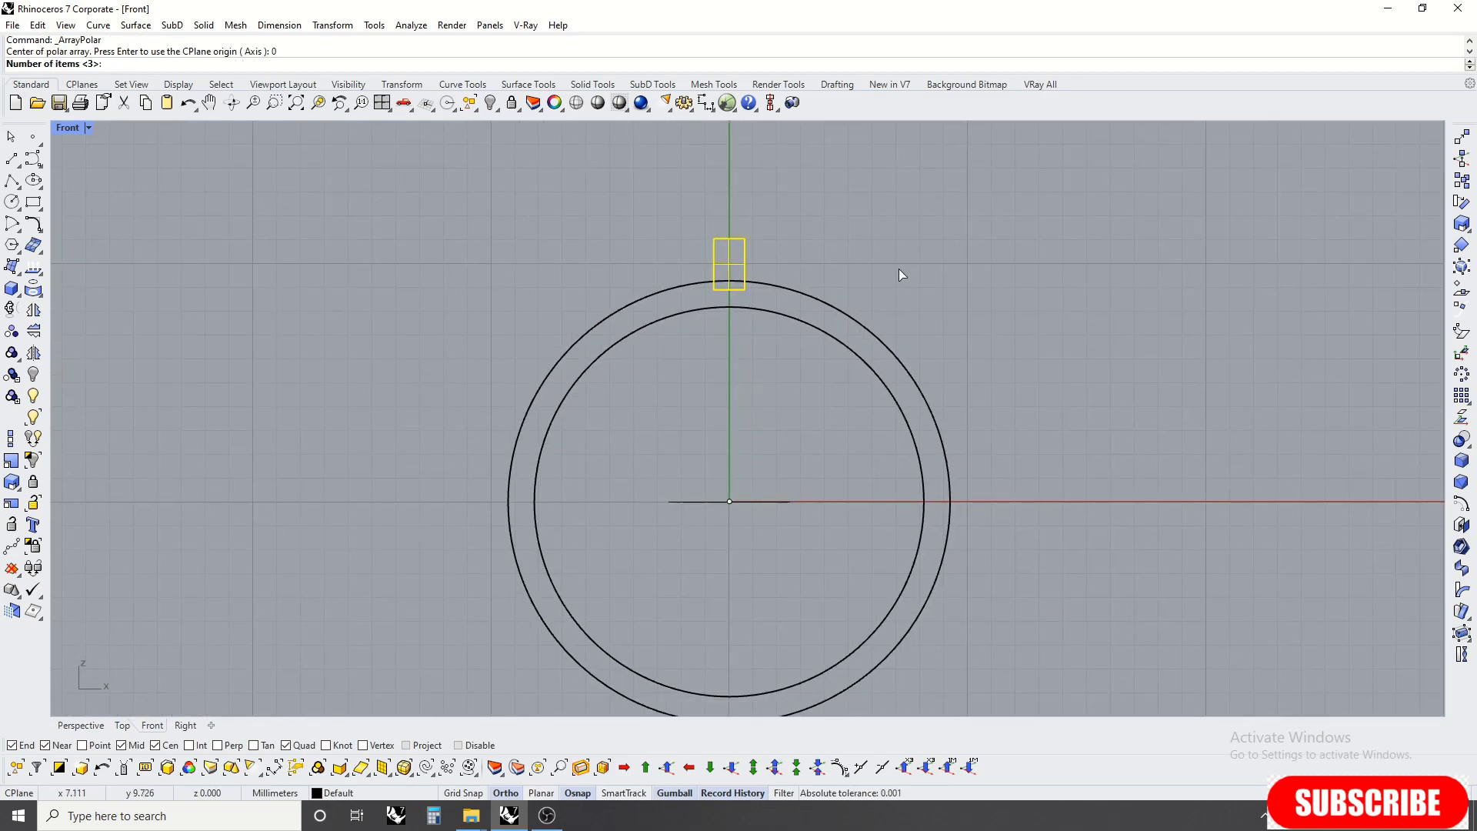
text(8)
key(Return)
key(Return)
key(Return)
scroll(630, 300, down, 3)
key(Escape)
scroll(610, 310, up, 4)
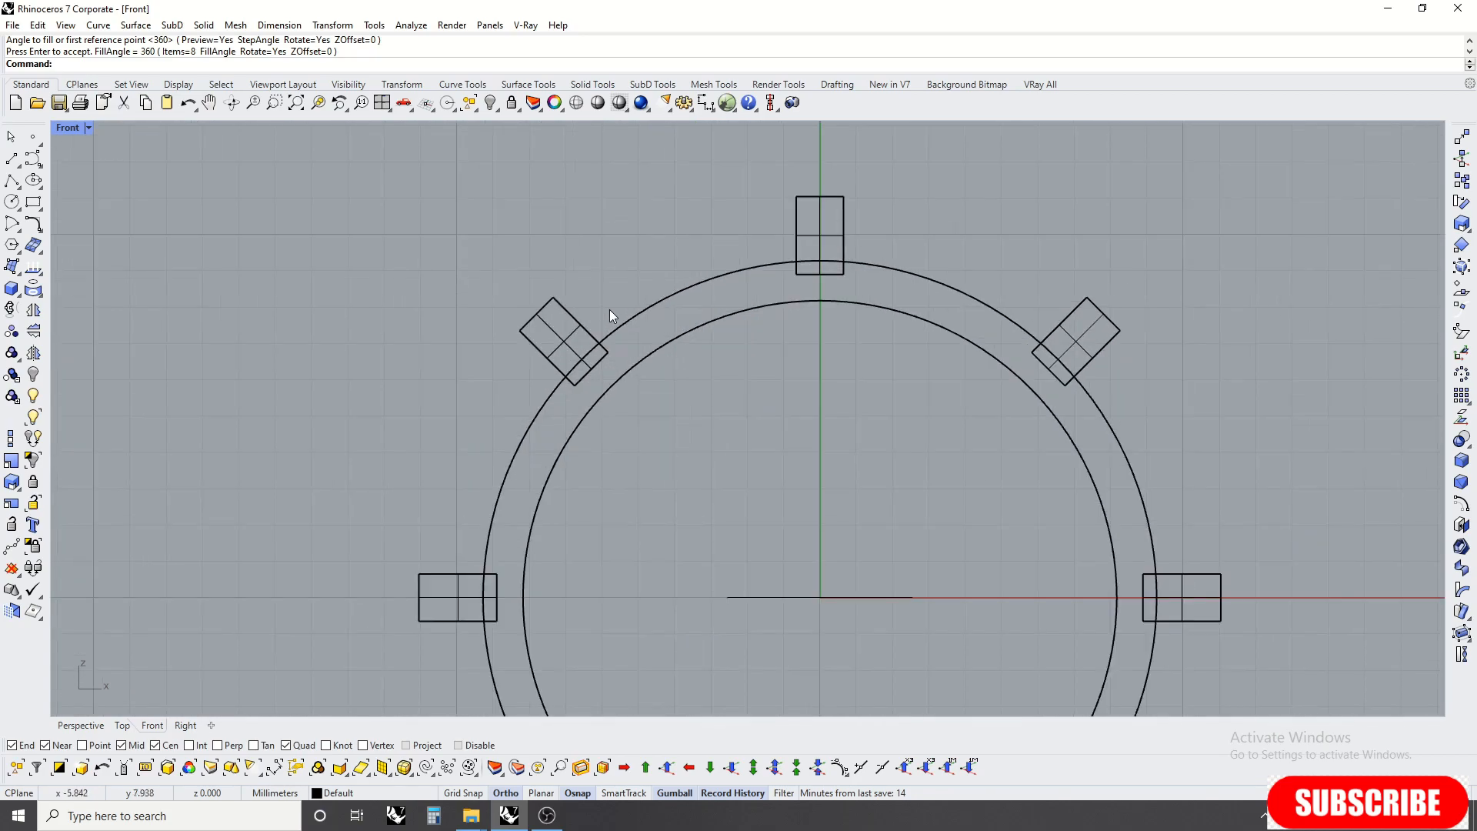
Step: Try to dimension the distance between the top block and its upper-left neighbour with an aligned dimension
text(ad)
key(Return)
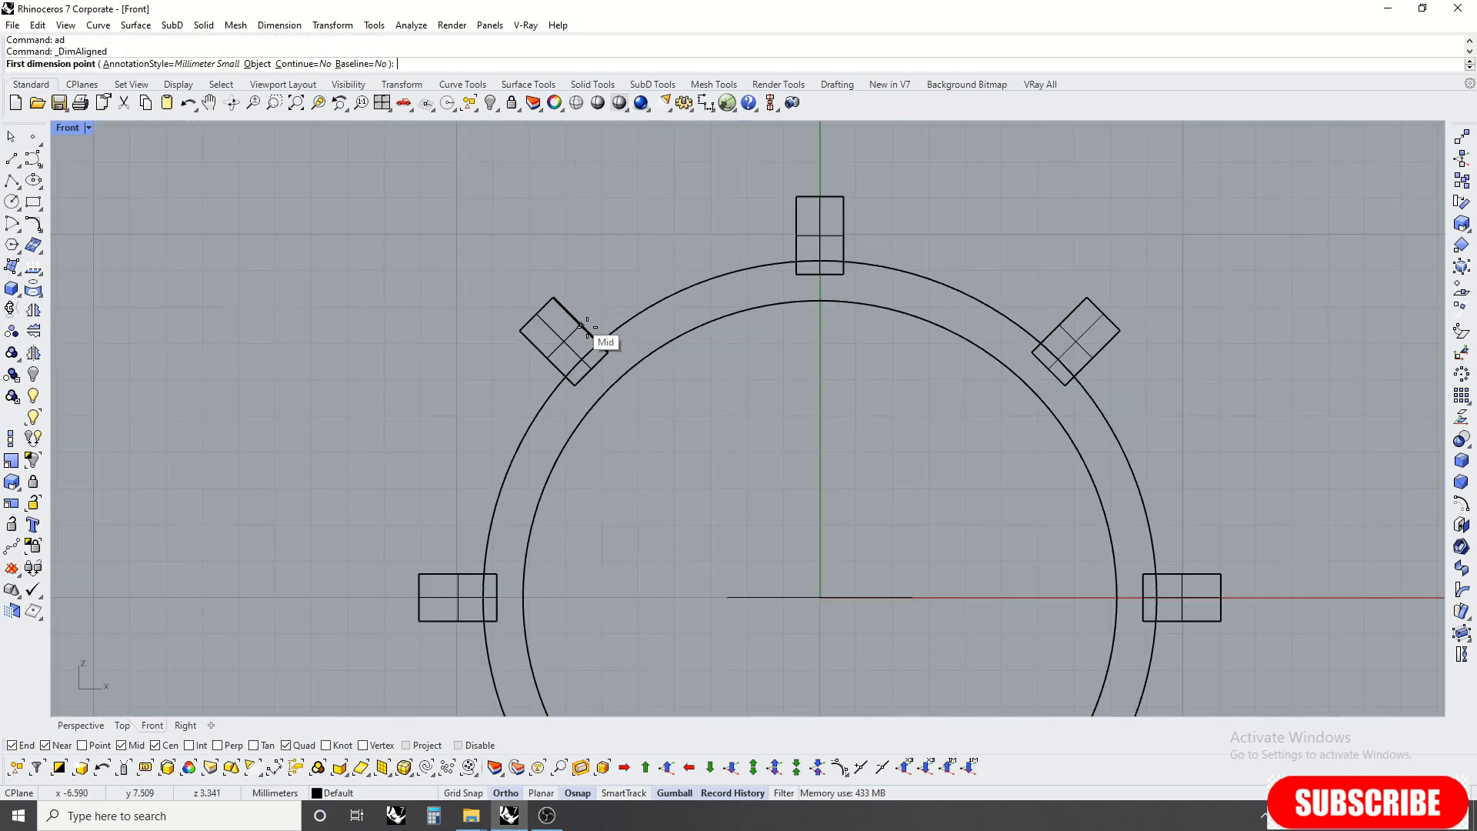
scroll(606, 341, up, 5)
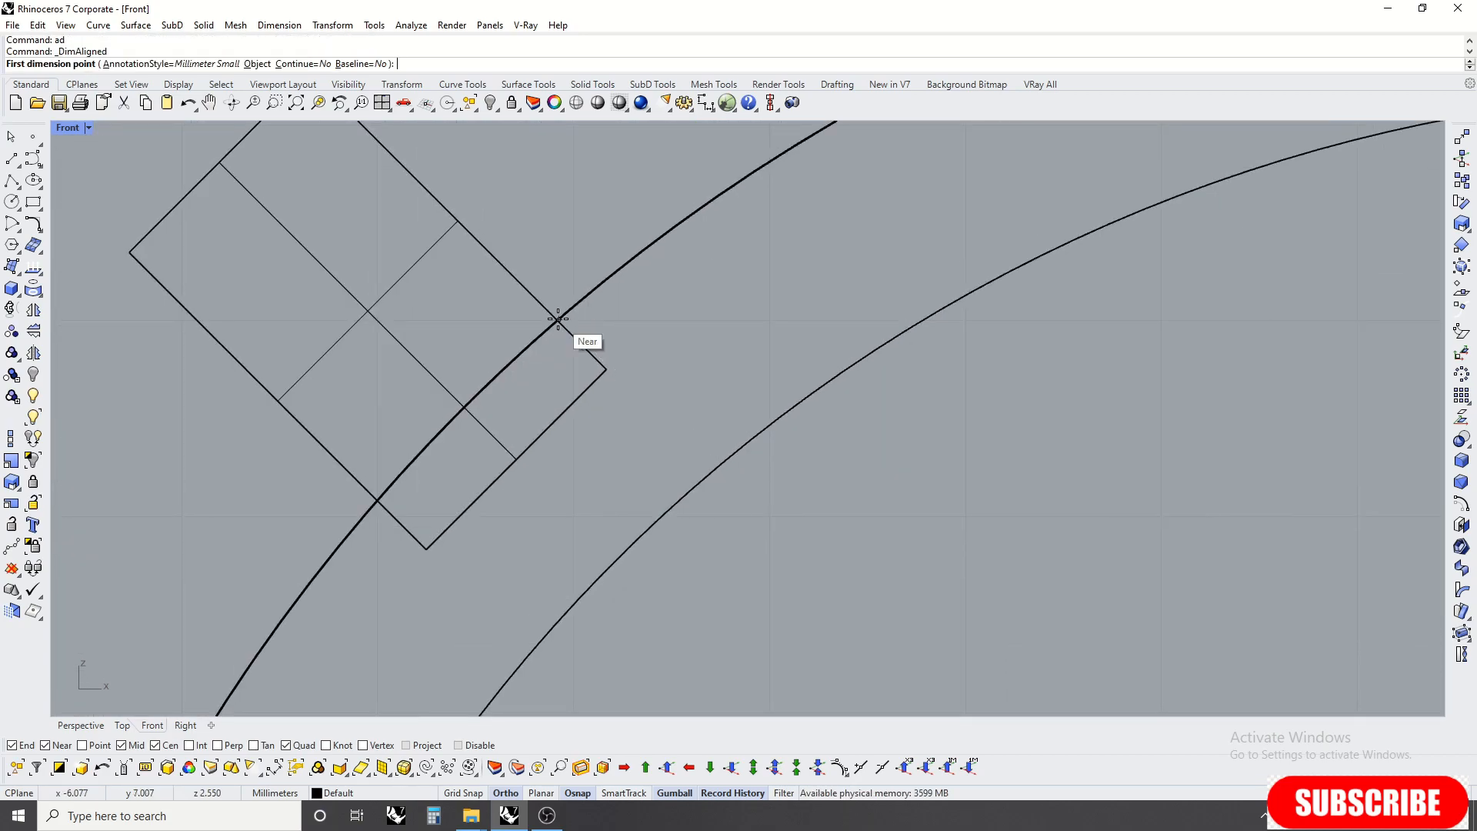
click(551, 341)
scroll(538, 397, down, 5)
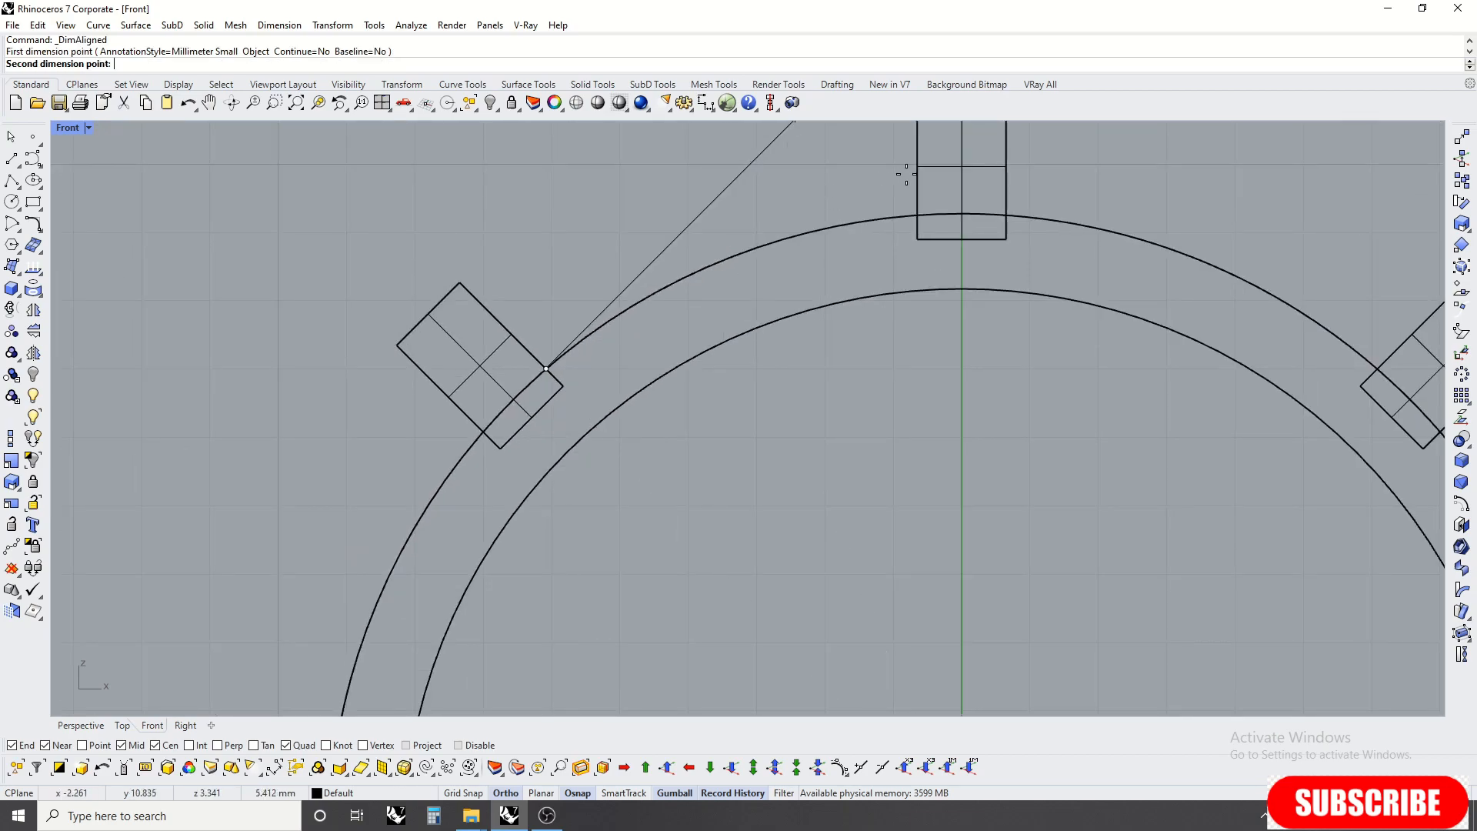
click(914, 215)
scroll(915, 215, down, 5)
scroll(721, 450, up, 2)
scroll(721, 450, up, 6)
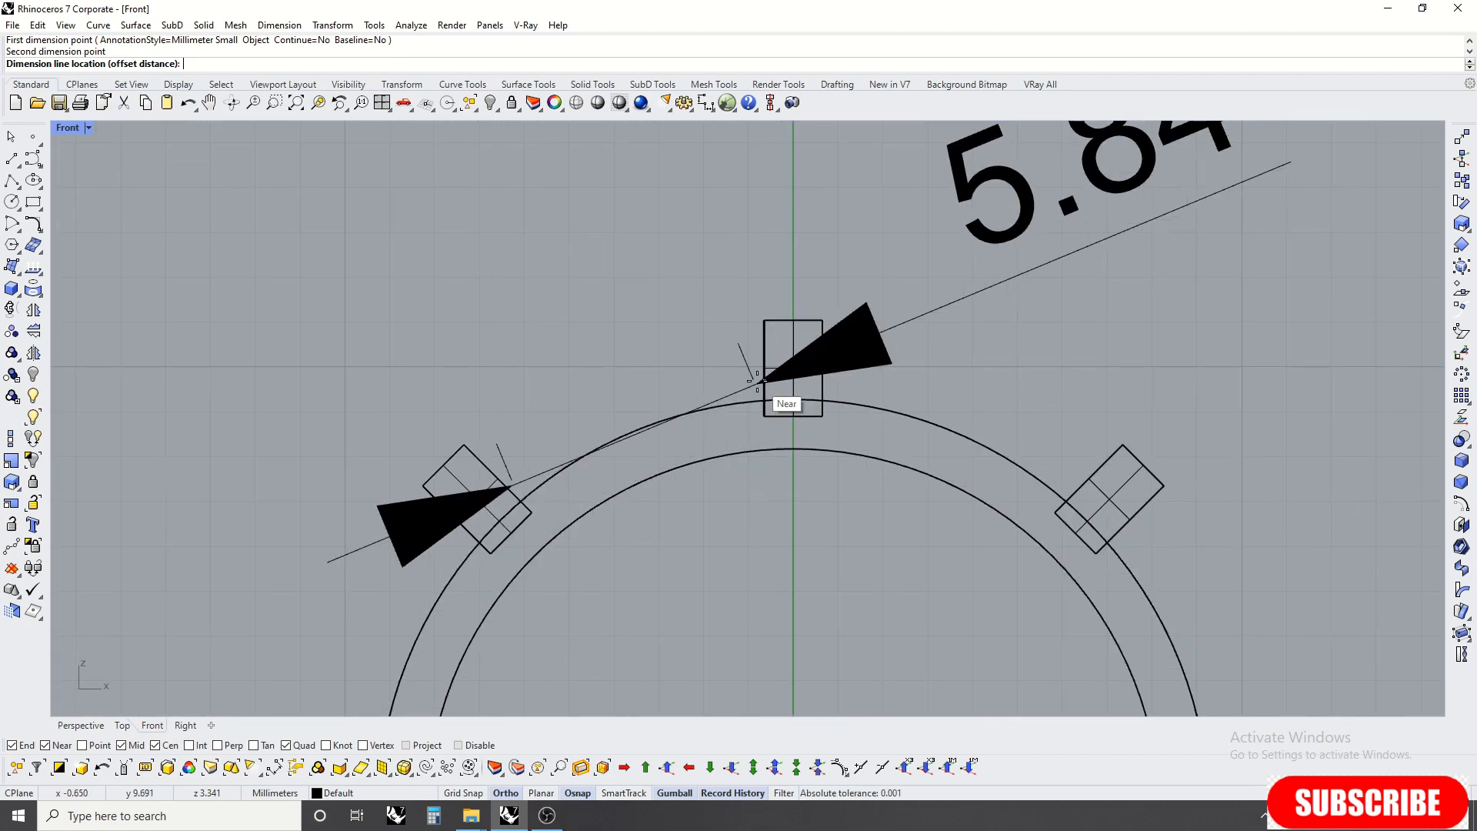
key(Escape)
Step: Measure the gap between the top block and its upper-left neighbour along the ring's outer edge with an aligned dimension
text(ad)
key(Return)
scroll(206, 644, up, 4)
scroll(205, 645, up, 2)
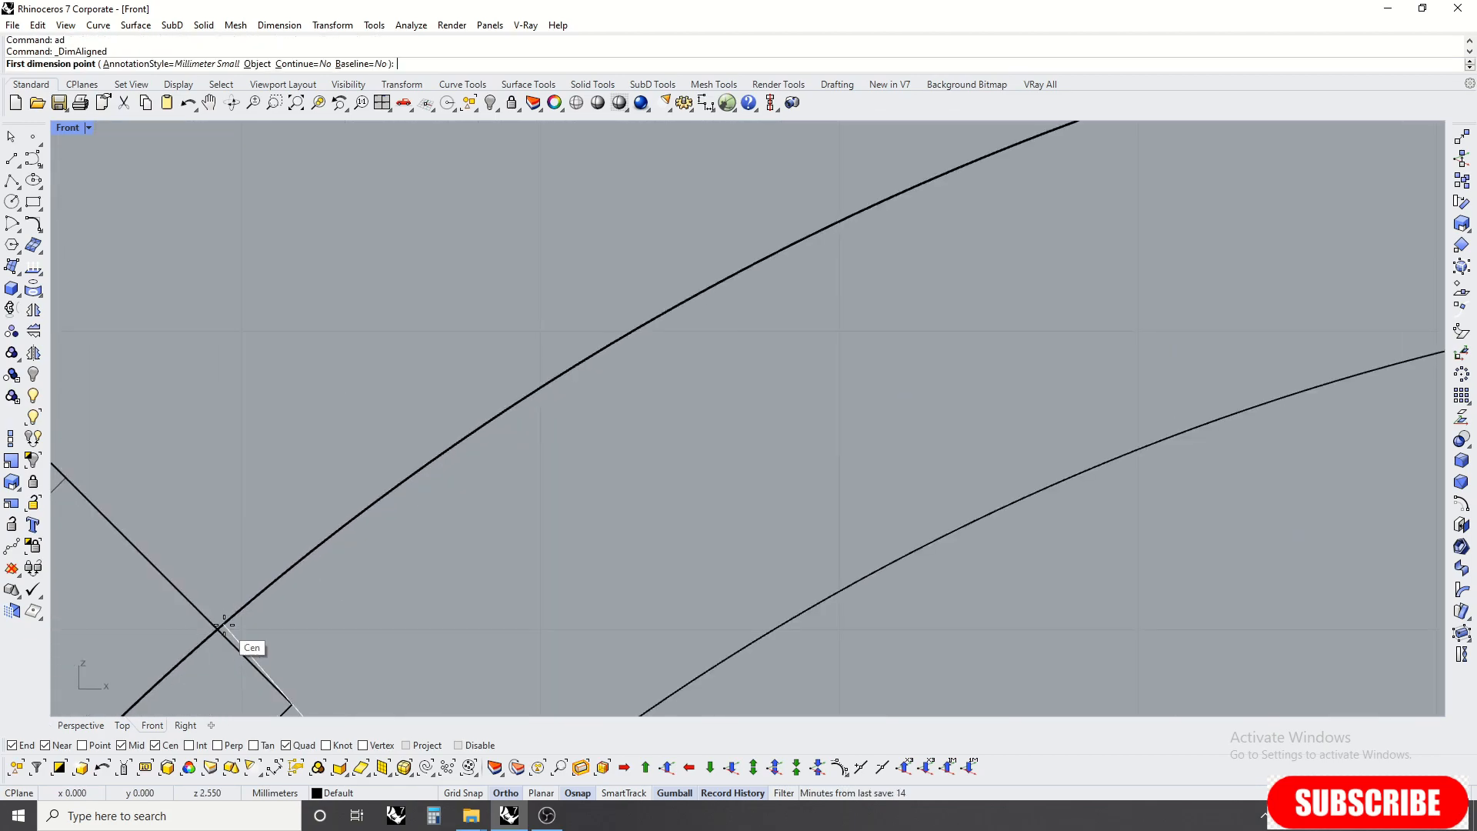
click(202, 745)
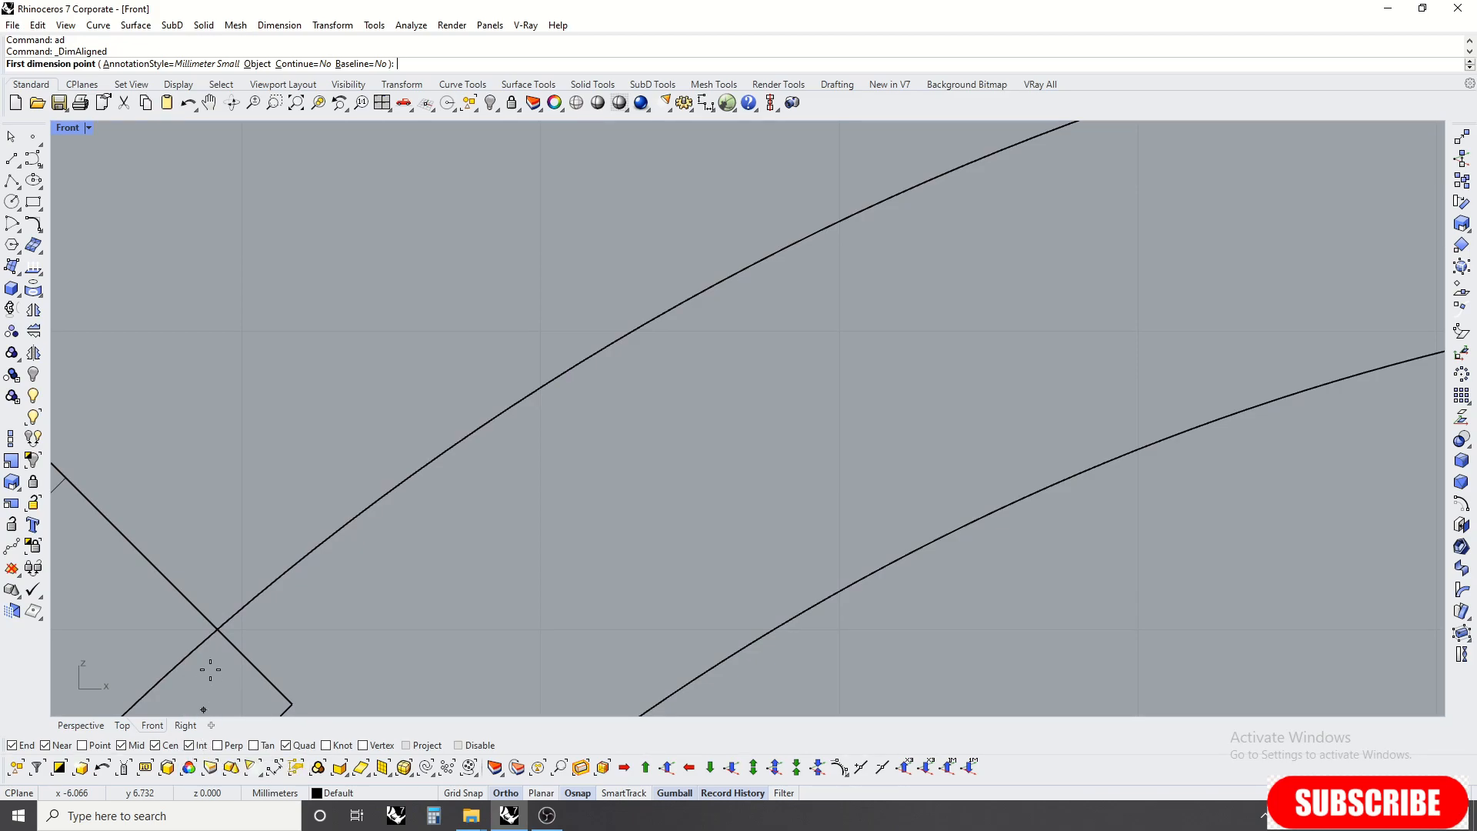
click(218, 630)
scroll(254, 660, down, 2)
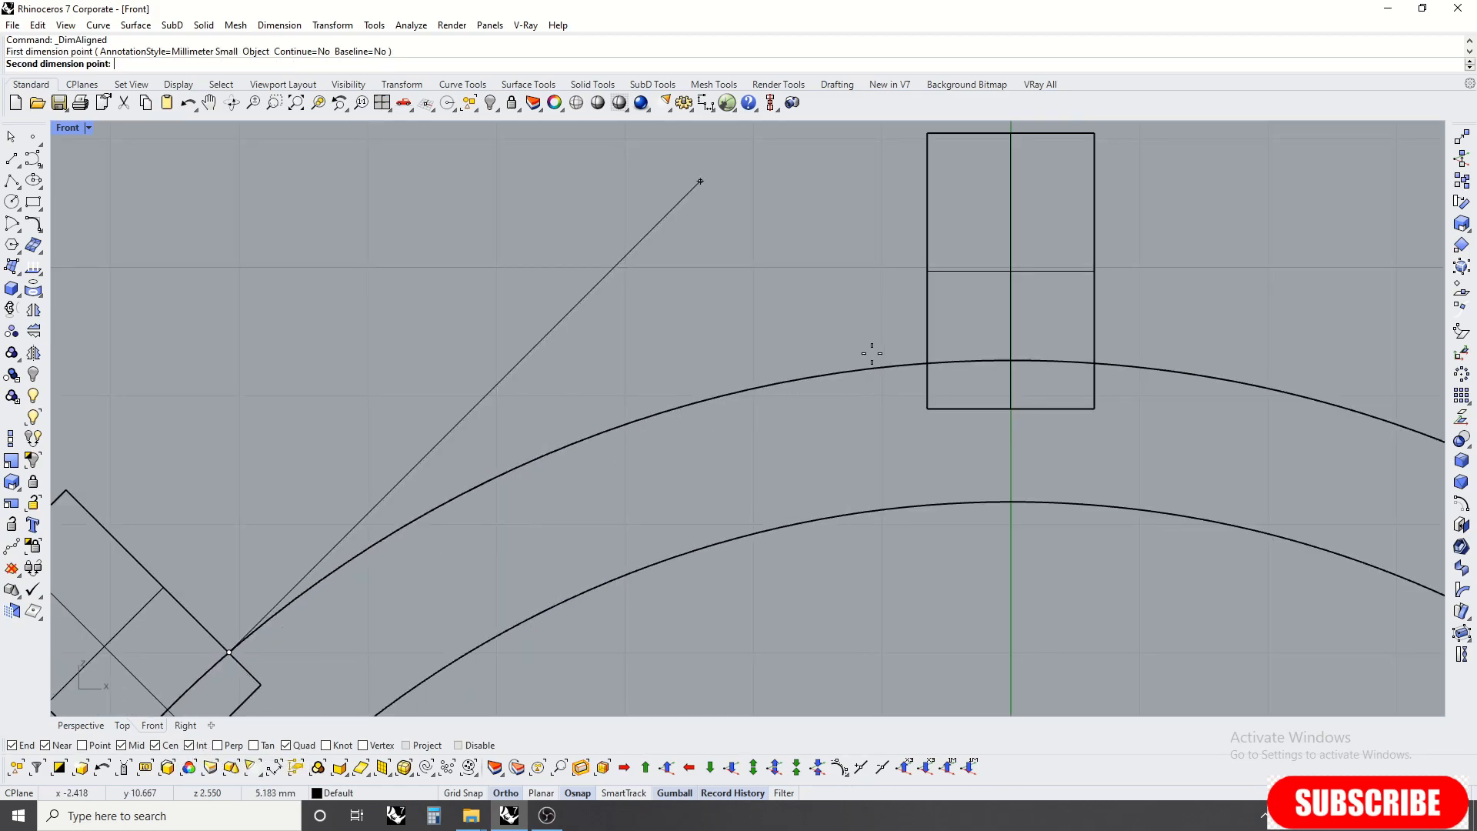
click(931, 363)
scroll(653, 362, down, 5)
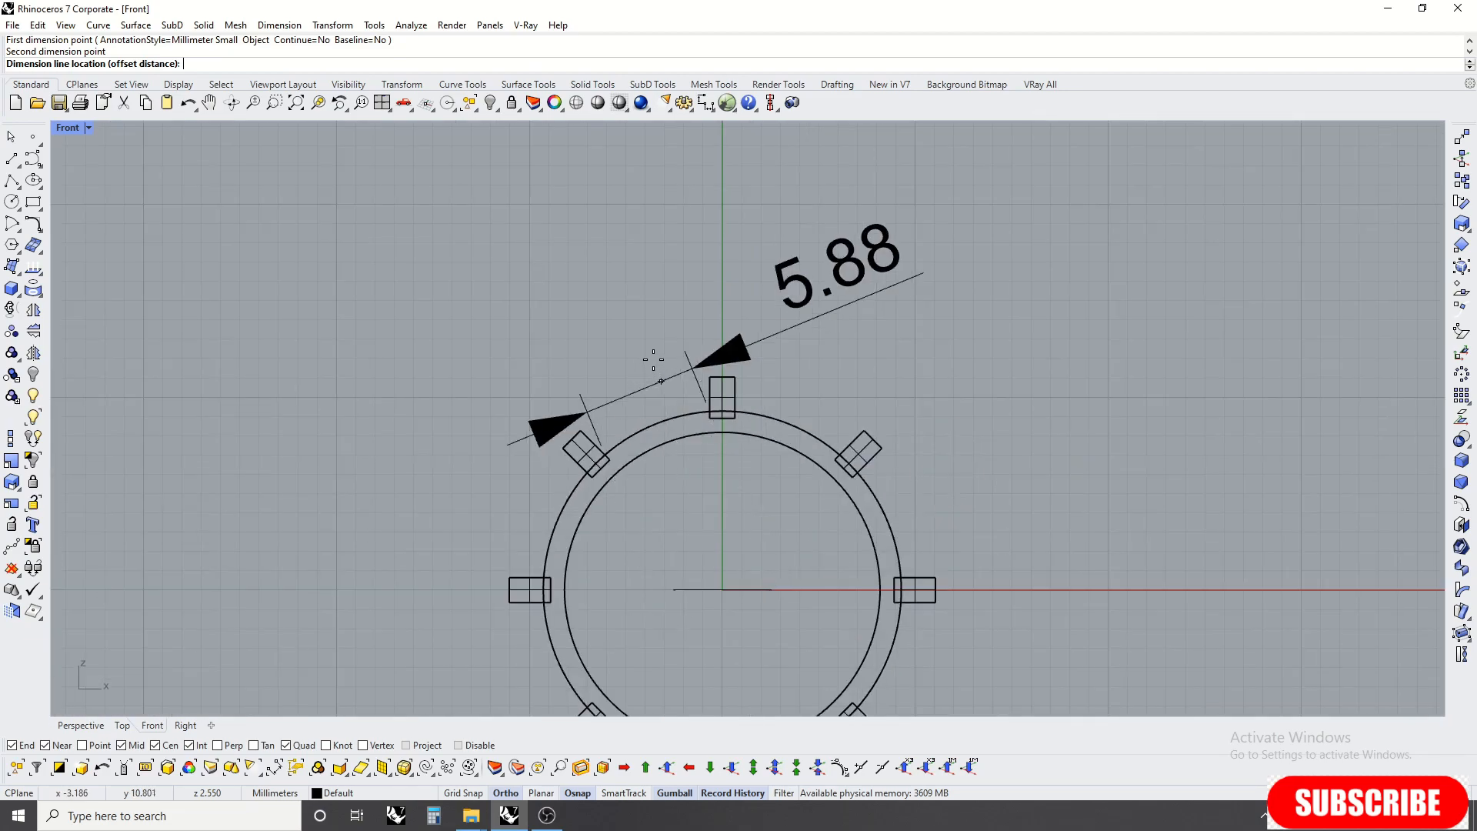
key(Escape)
scroll(652, 357, down, 4)
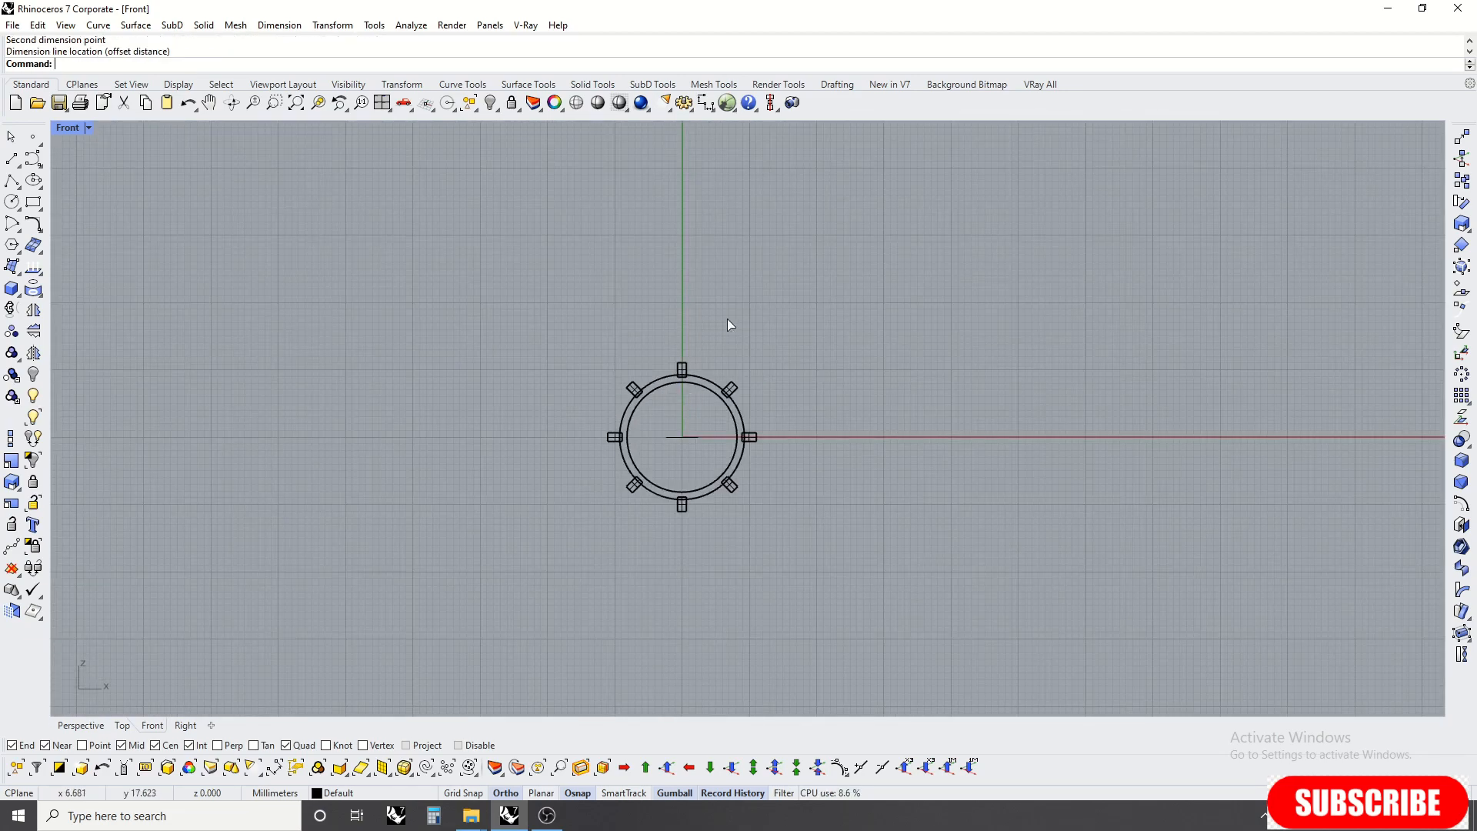
Step: Subtract all the arrayed blocks from the ring band with Boolean Difference to cut notches around its outer face
key(ctrl+F3)
key(ctrl+F4)
right_drag(719, 317, 586, 401)
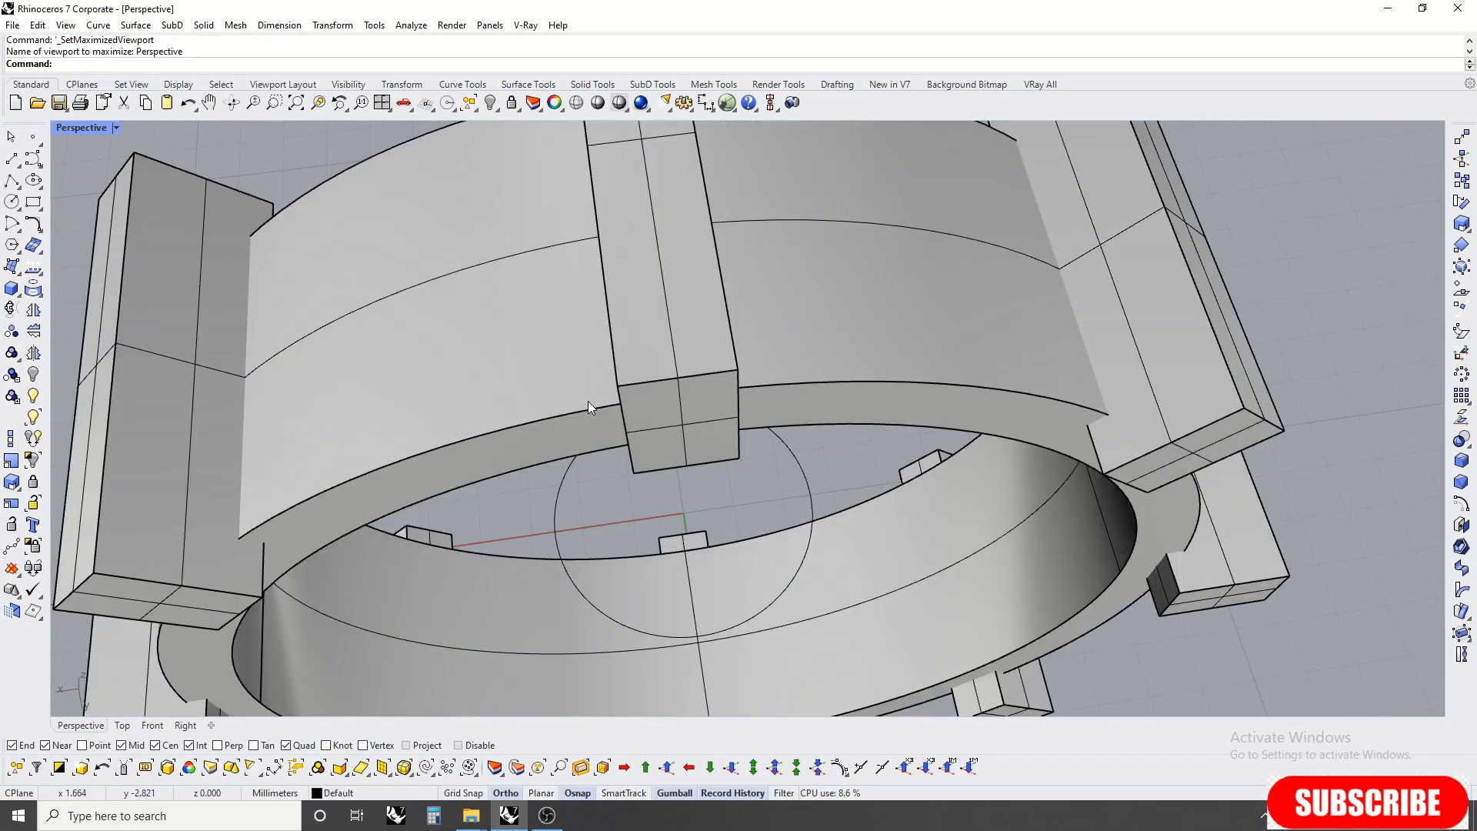
scroll(616, 377, down, 7)
right_drag(654, 311, 773, 370)
click(707, 339)
key(ctrl+F1)
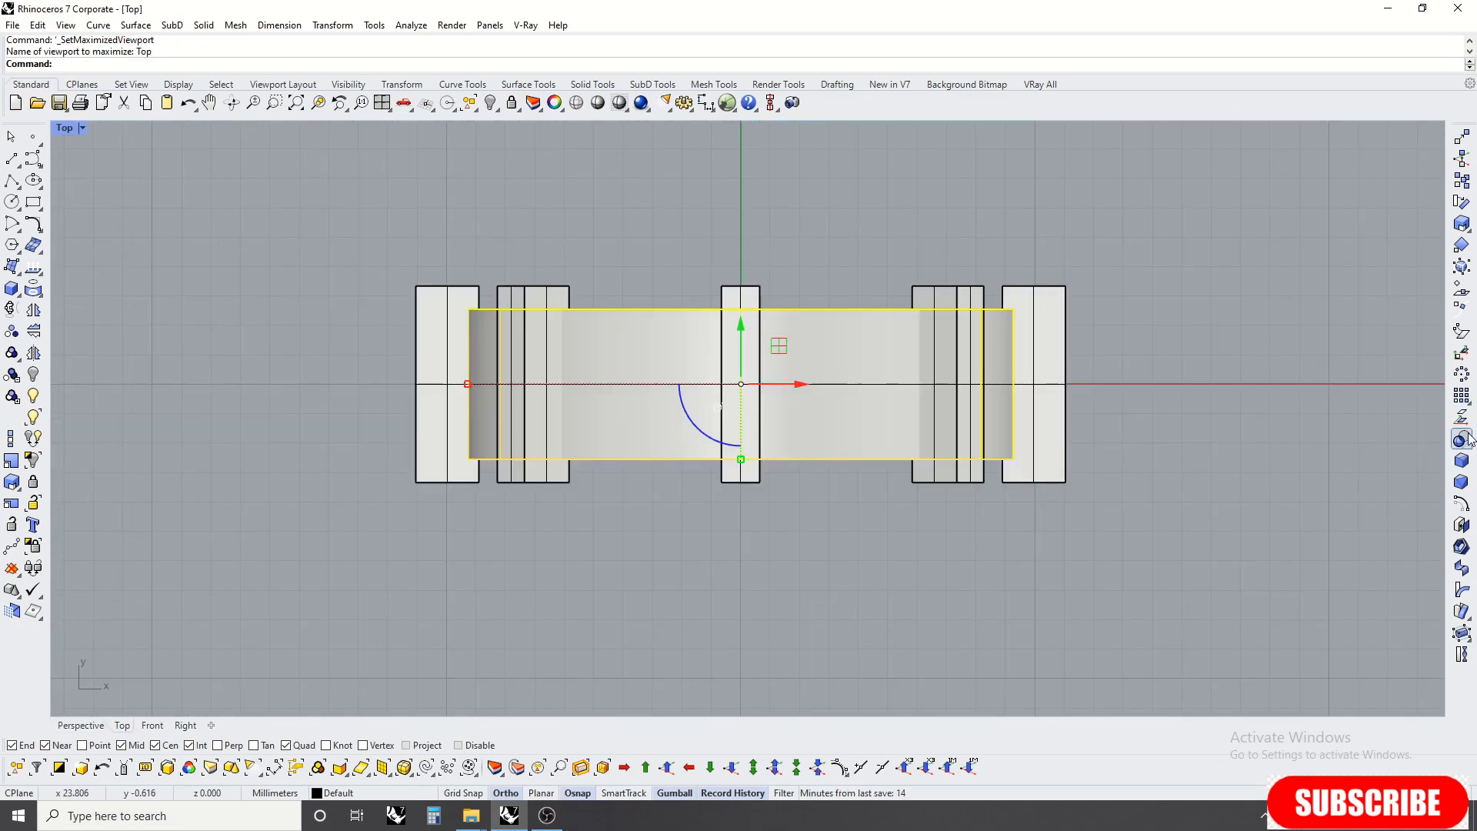
click(1461, 440)
drag(1115, 182, 320, 295)
key(Return)
key(ctrl+F4)
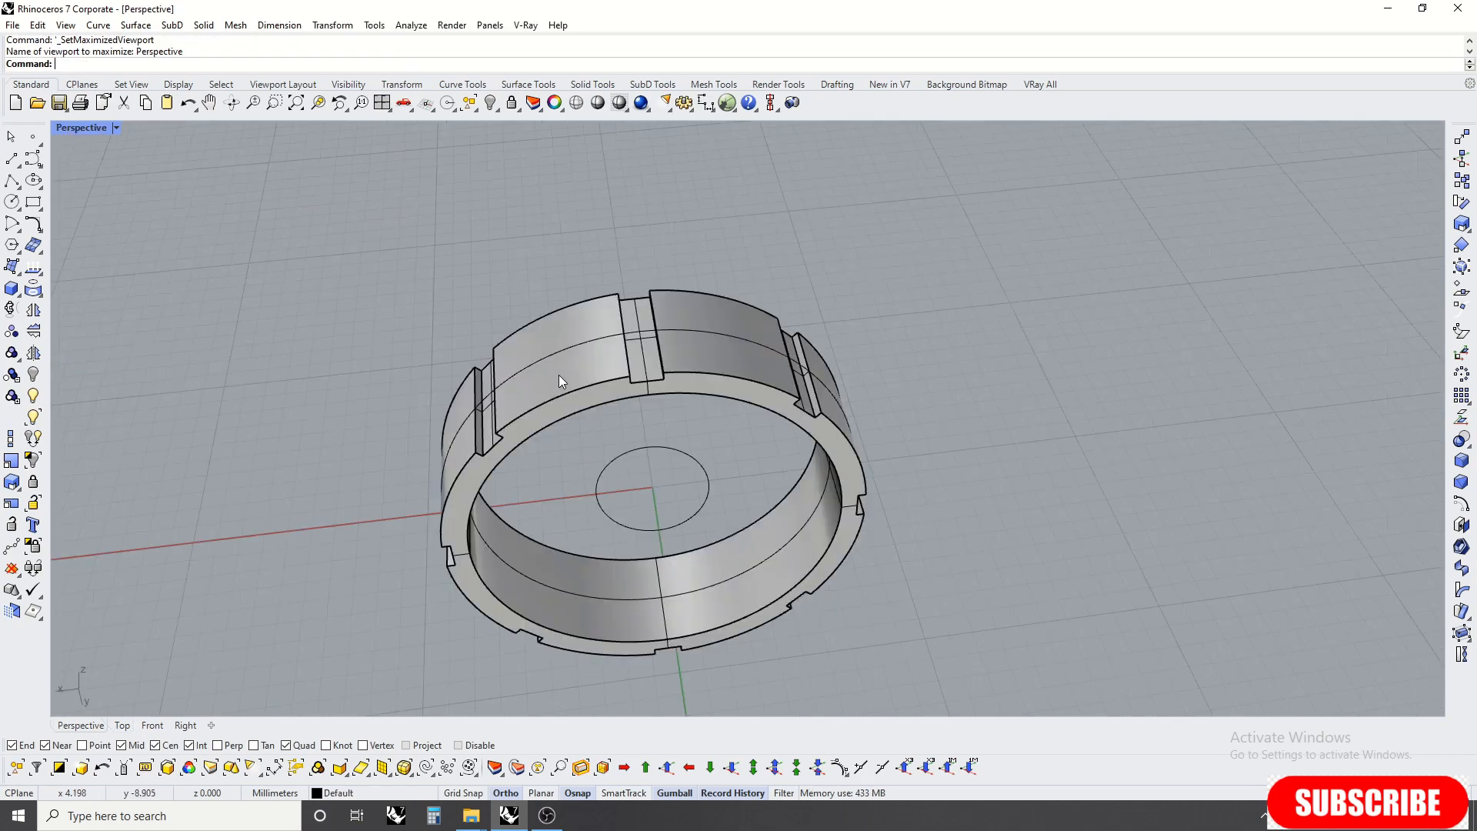
right_drag(641, 377, 757, 423)
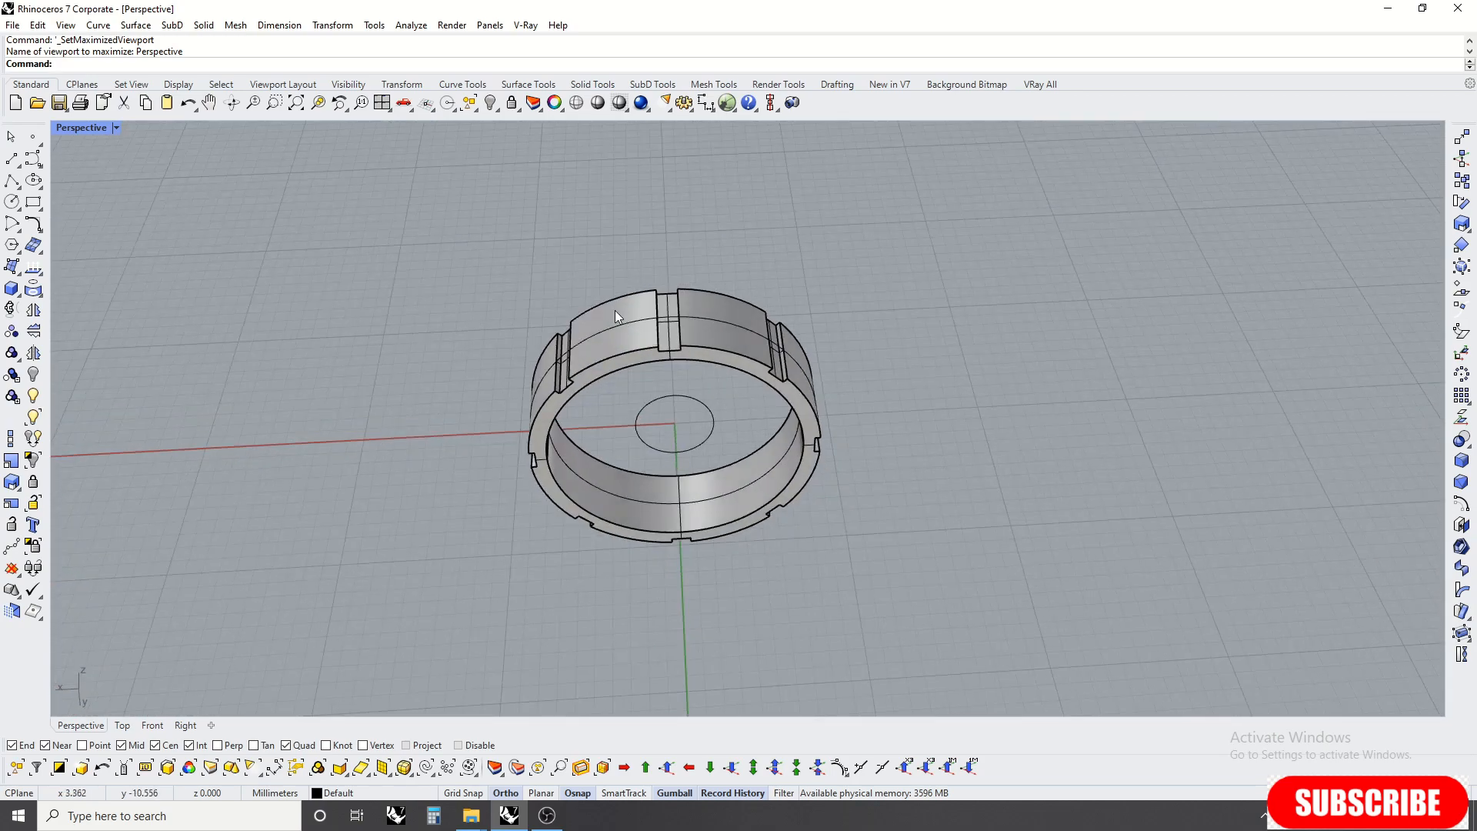
scroll(622, 317, up, 4)
right_drag(761, 368, 767, 288)
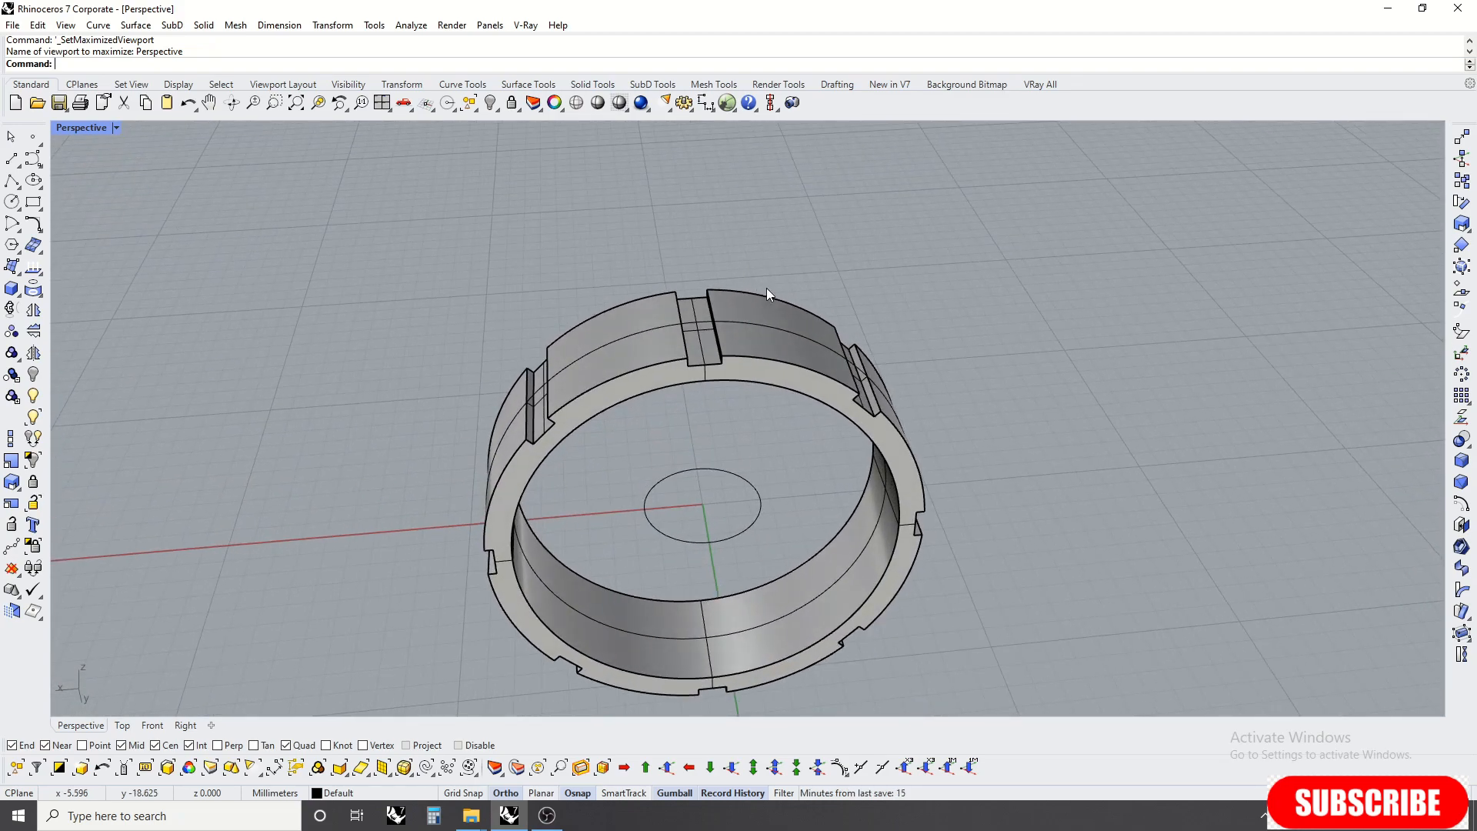
Step: Draw a circle with a 2.5 mm diameter in the Top view, in the empty area below the ring
key(ctrl+F1)
scroll(758, 277, down, 5)
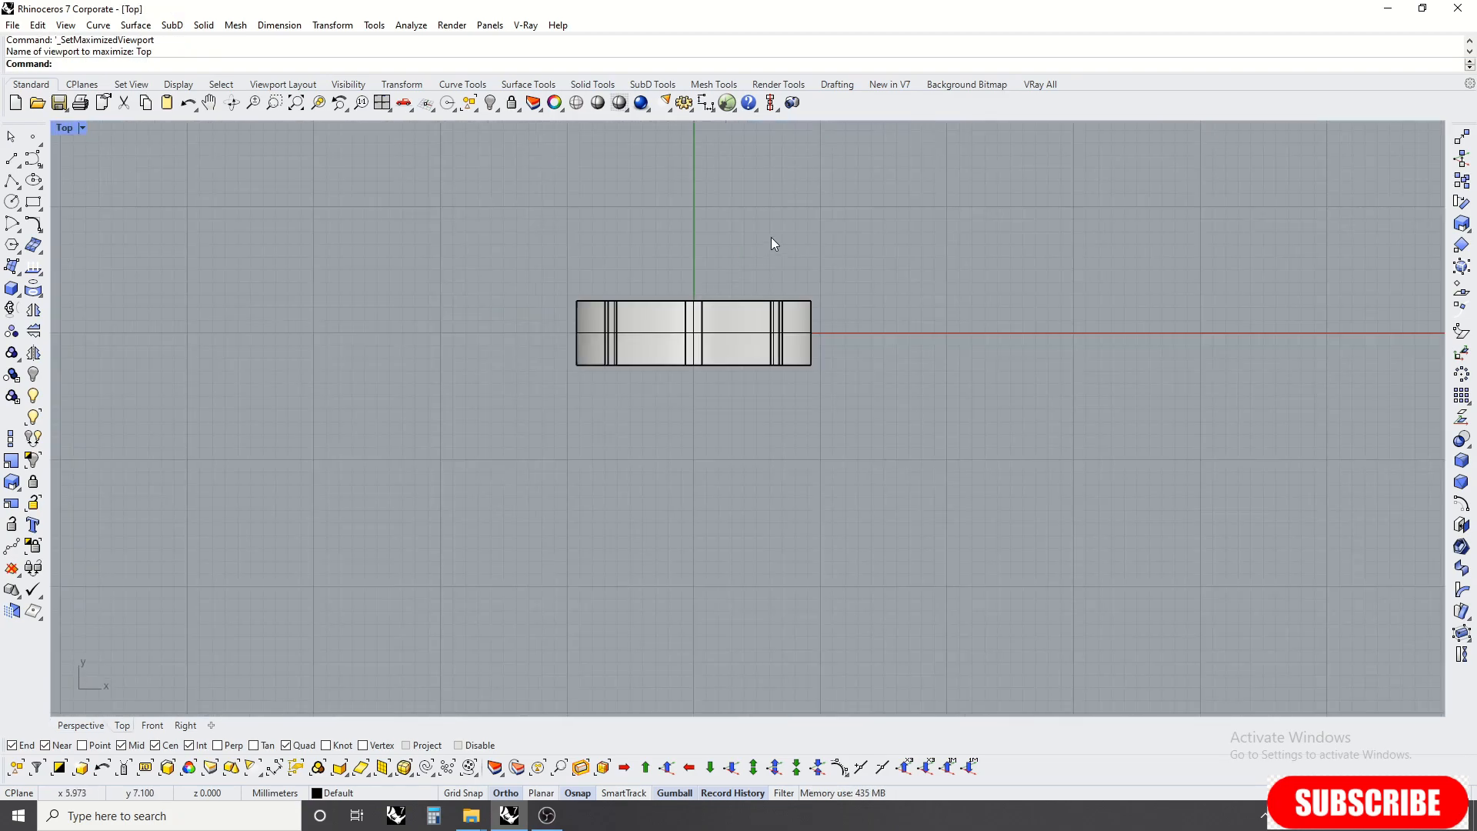
right_drag(771, 244, 763, 292)
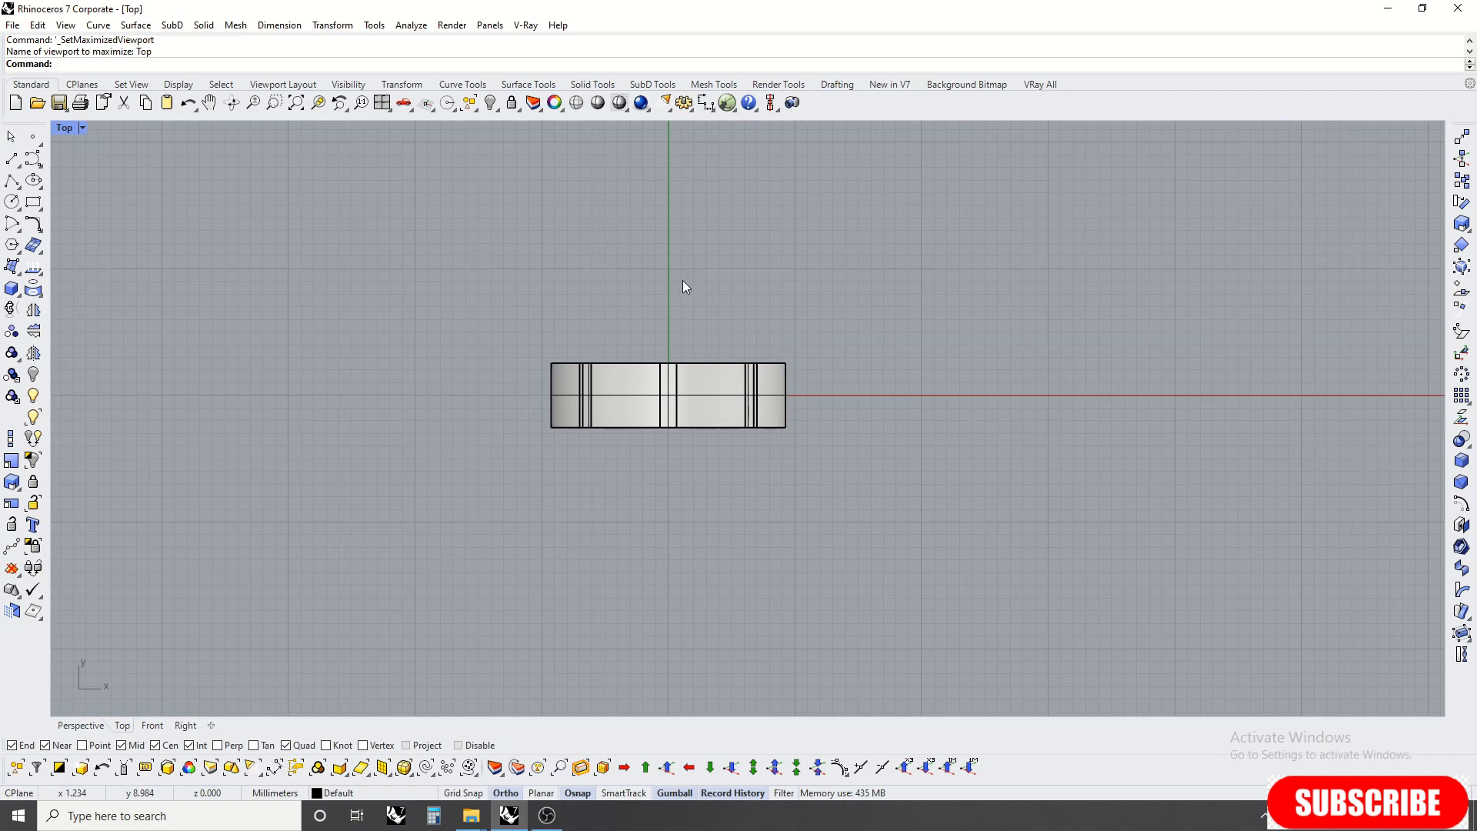
click(11, 201)
right_drag(587, 588, 584, 514)
click(605, 497)
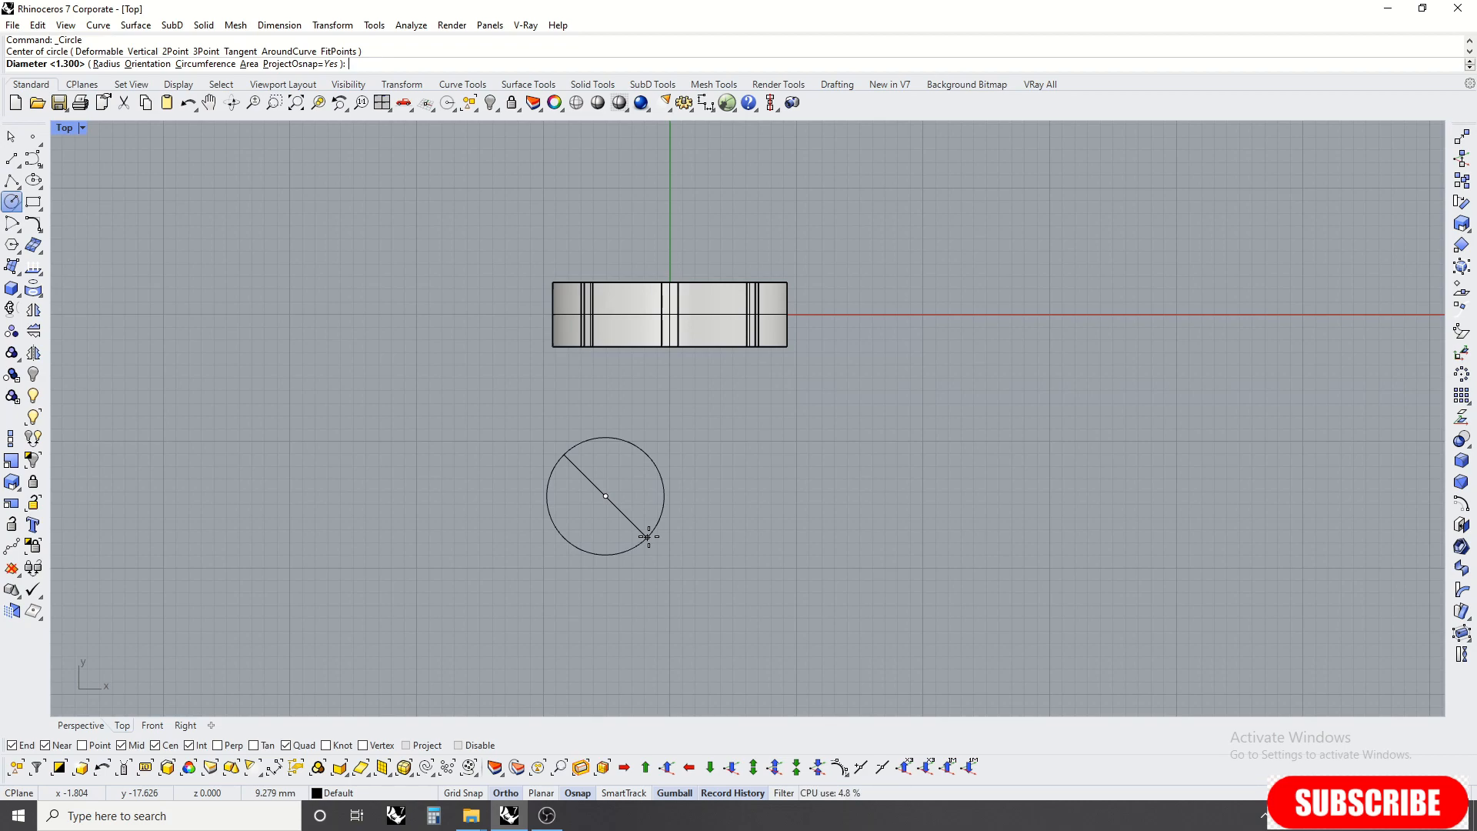
text(2)
key(Return)
text(.5)
key(Return)
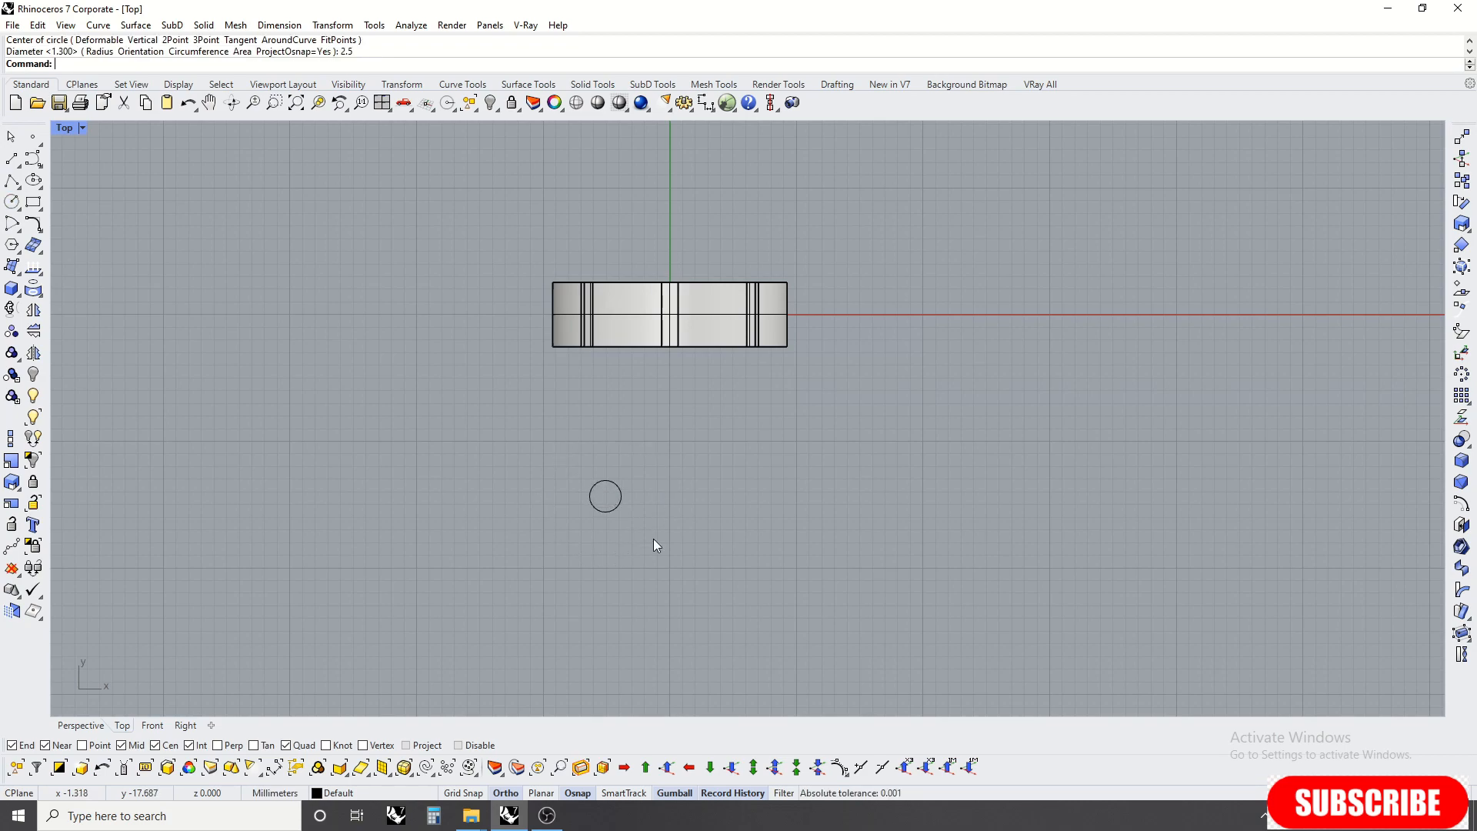
Step: Check the small circle's size with a diameter dimension
scroll(631, 517, up, 6)
drag(530, 417, 657, 539)
right_drag(686, 514, 667, 454)
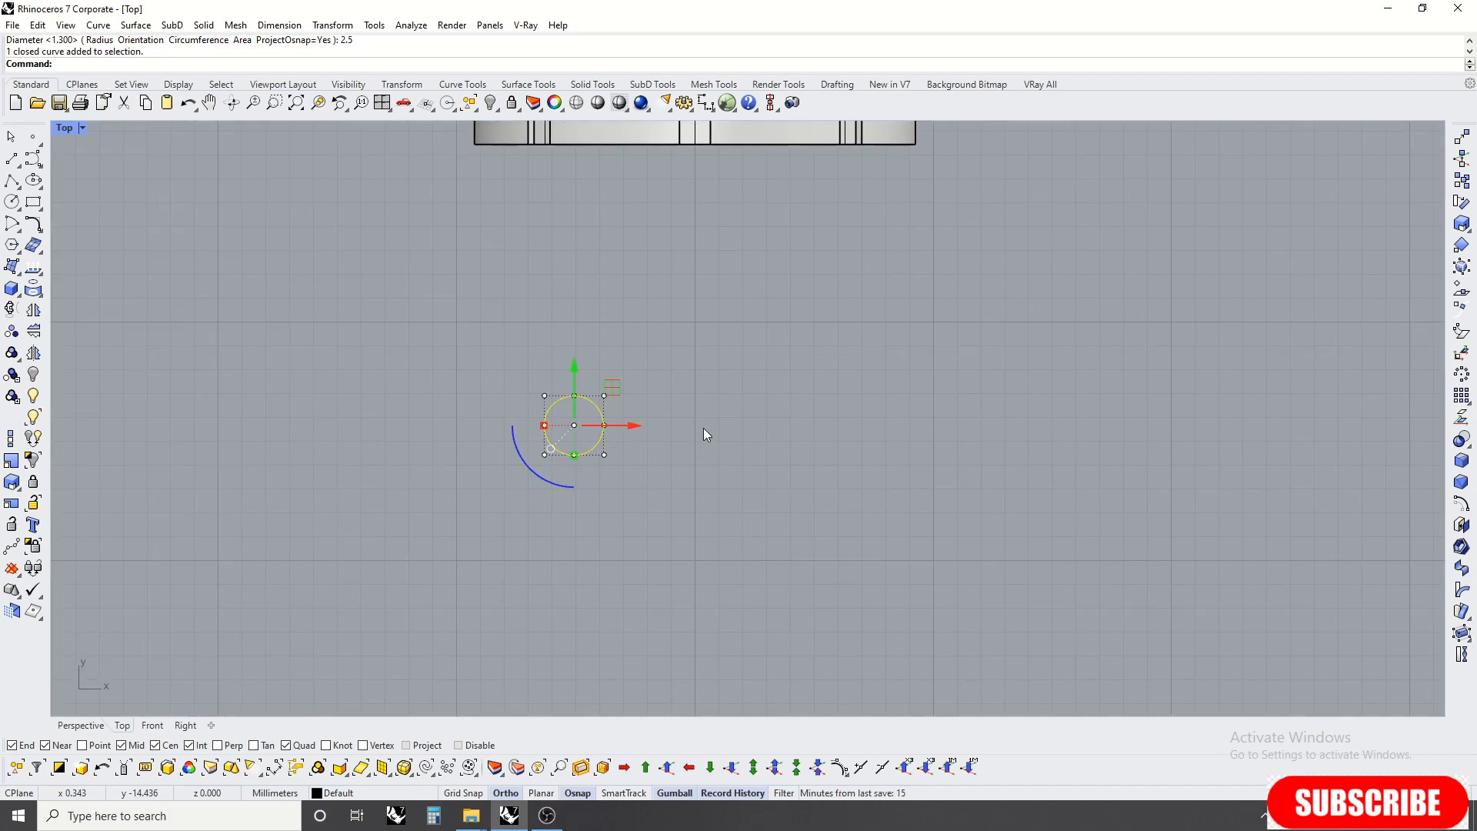
text(dd)
key(Return)
key(Escape)
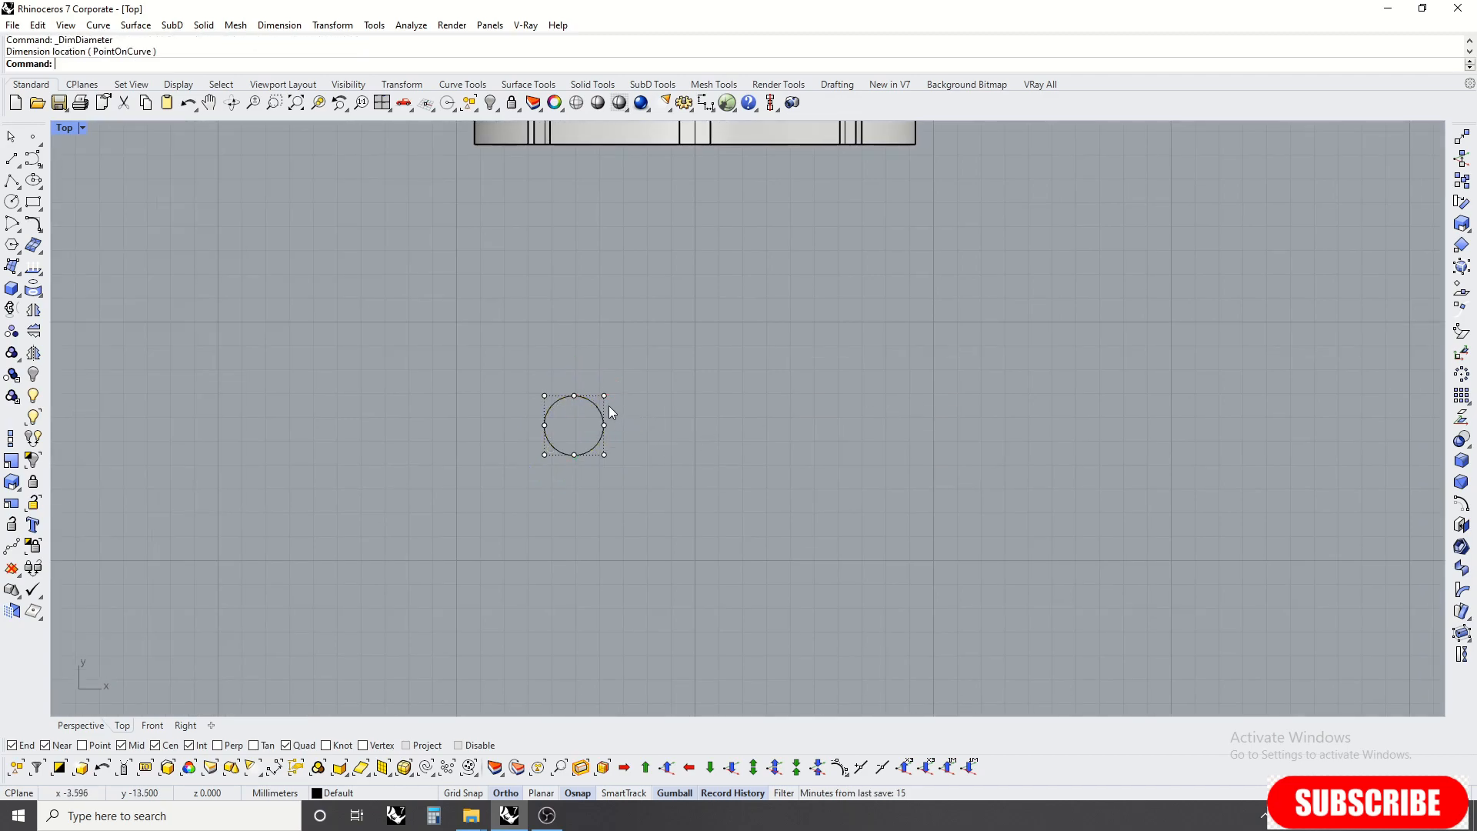
Step: Offset the 2.5 mm circle outward by 0.55 mm
scroll(605, 405, up, 8)
click(604, 408)
right_drag(648, 417, 765, 382)
click(1461, 503)
scroll(834, 469, up, 5)
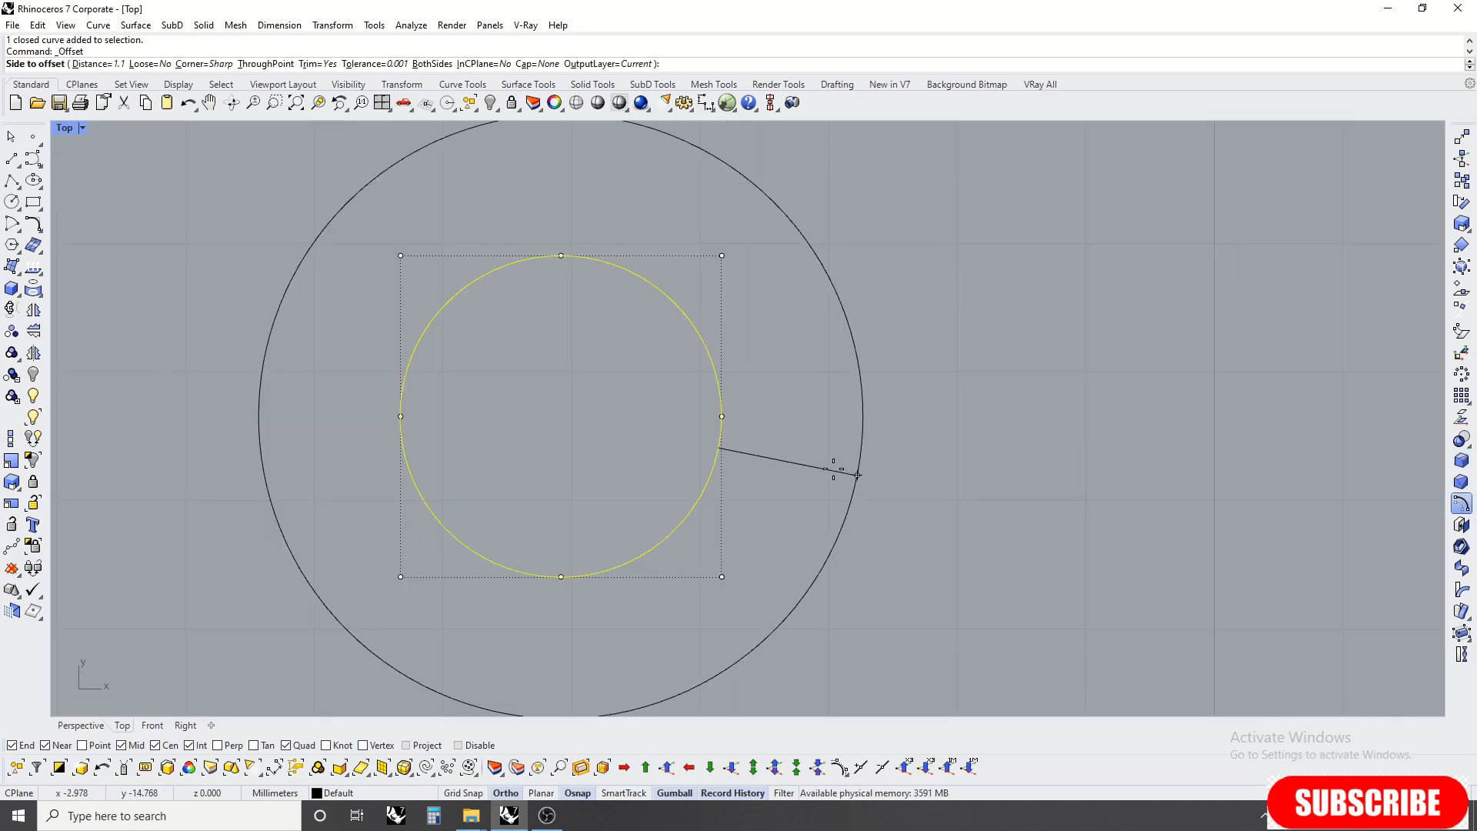
text(.5)
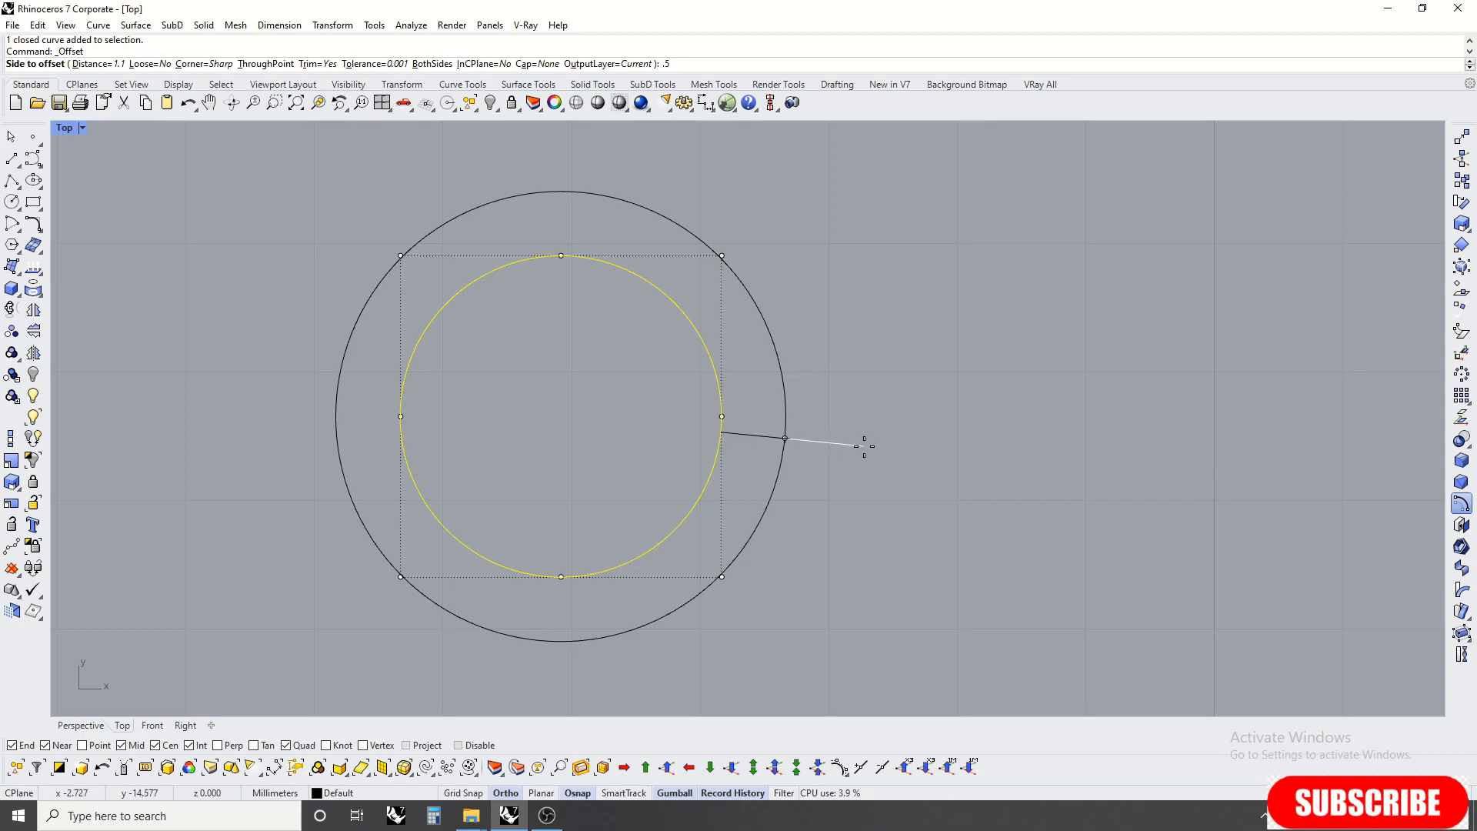
text(5)
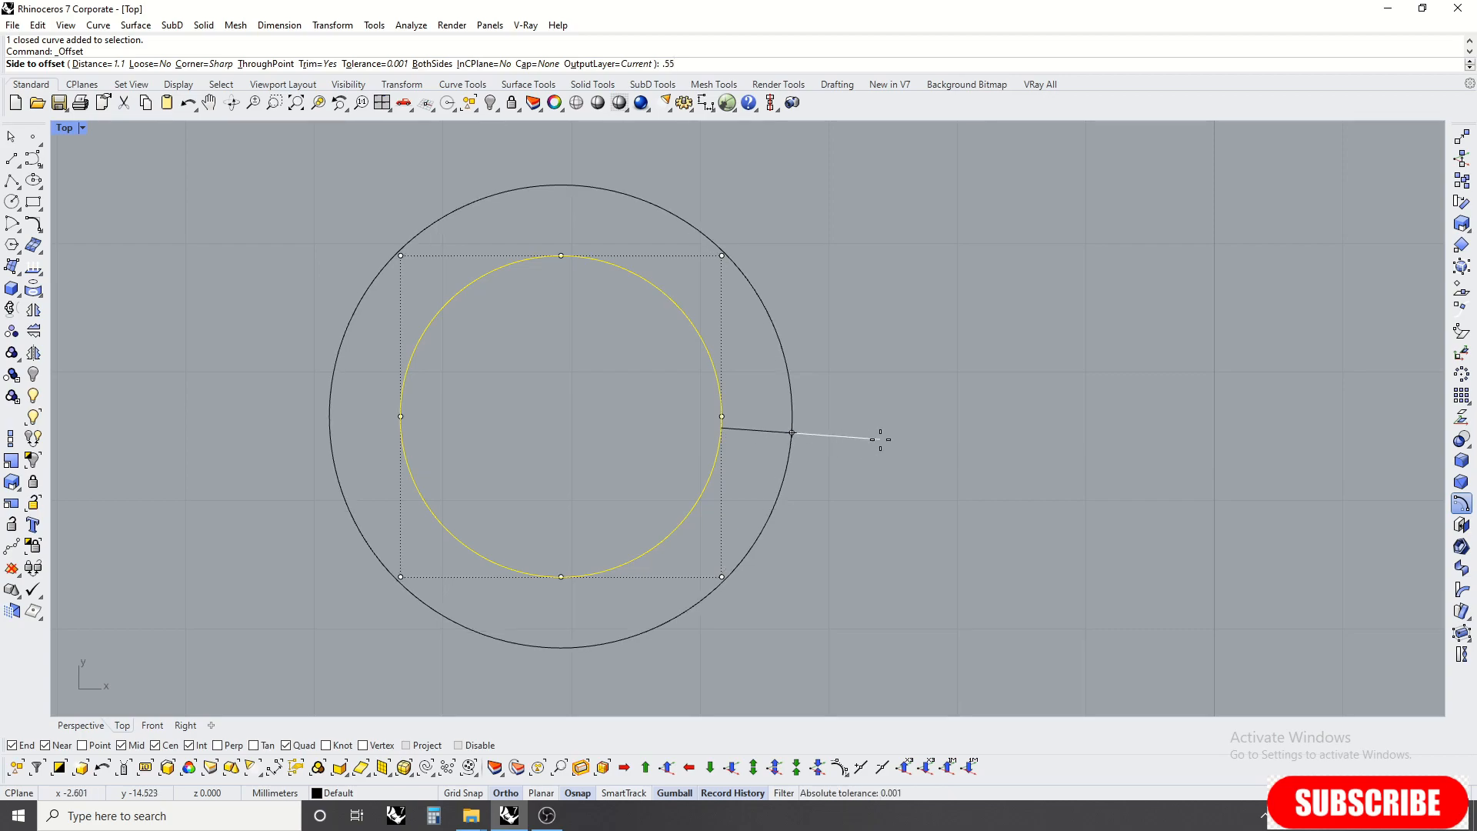
key(Return)
scroll(750, 368, up, 2)
key(Escape)
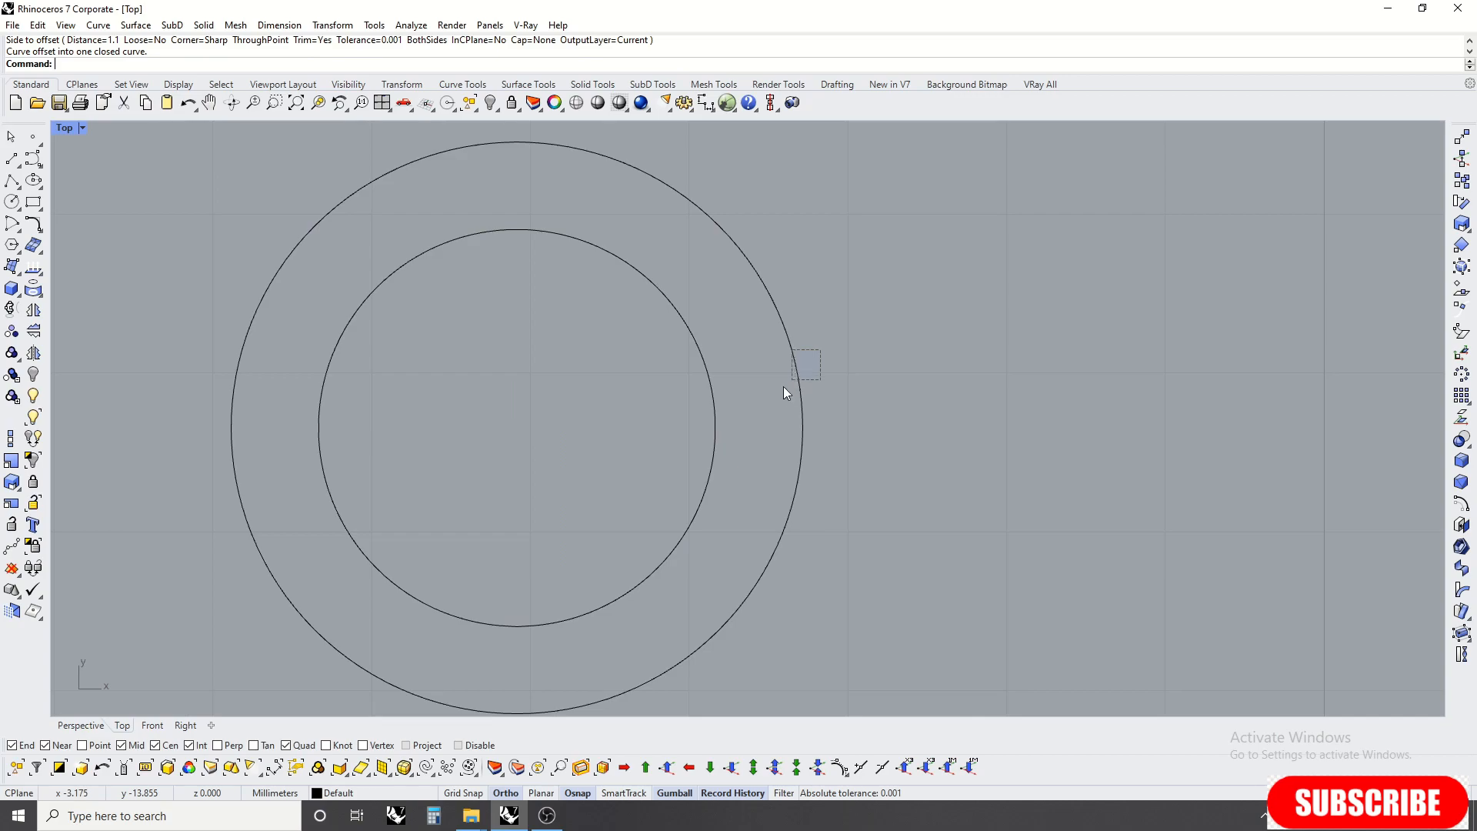
Step: Offset the outer circle inward by 0.6 mm to create an innermost circle
drag(787, 385, 772, 428)
click(1461, 504)
scroll(768, 431, up, 3)
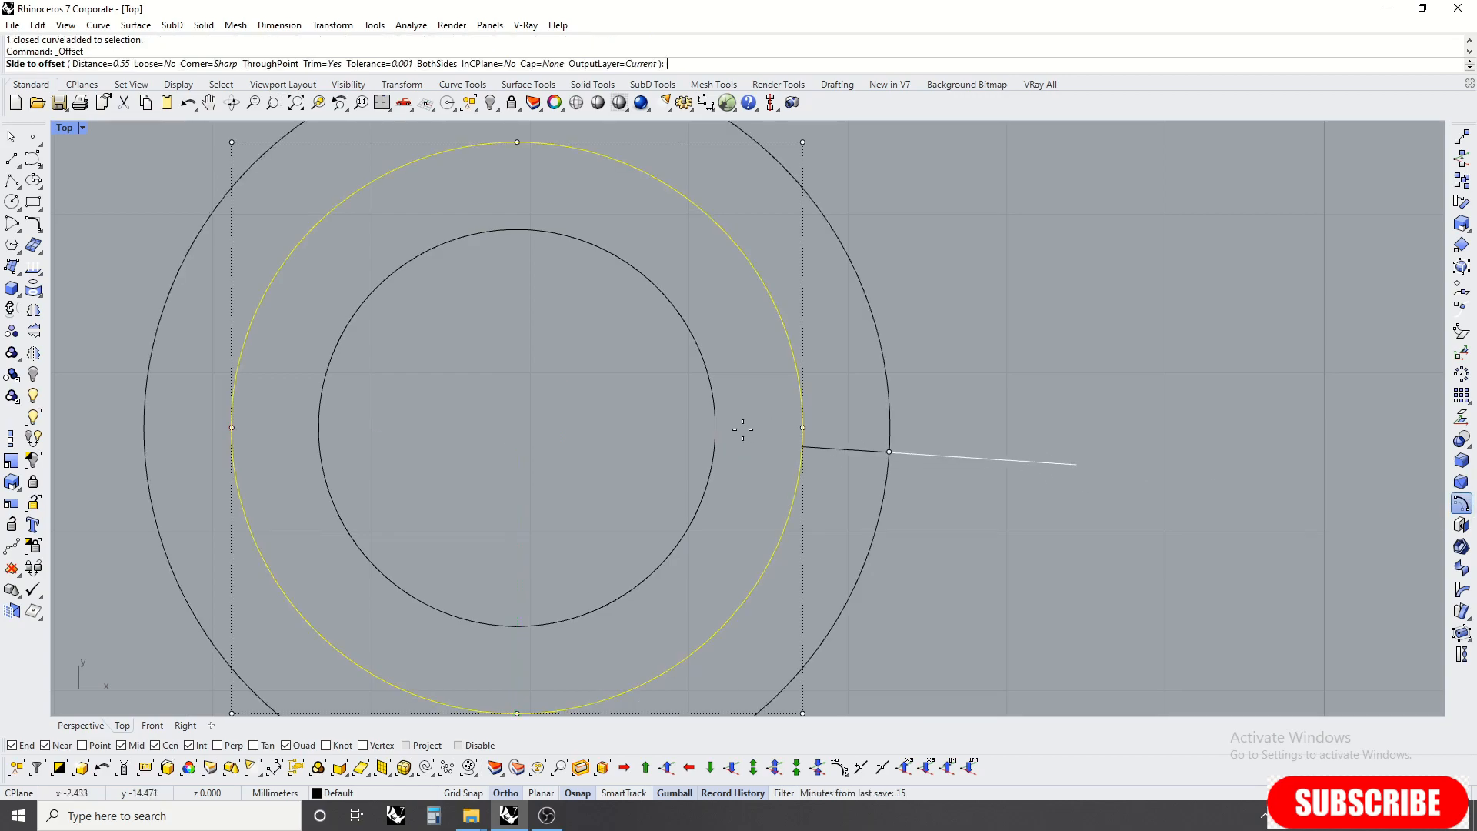
text(.6)
key(Return)
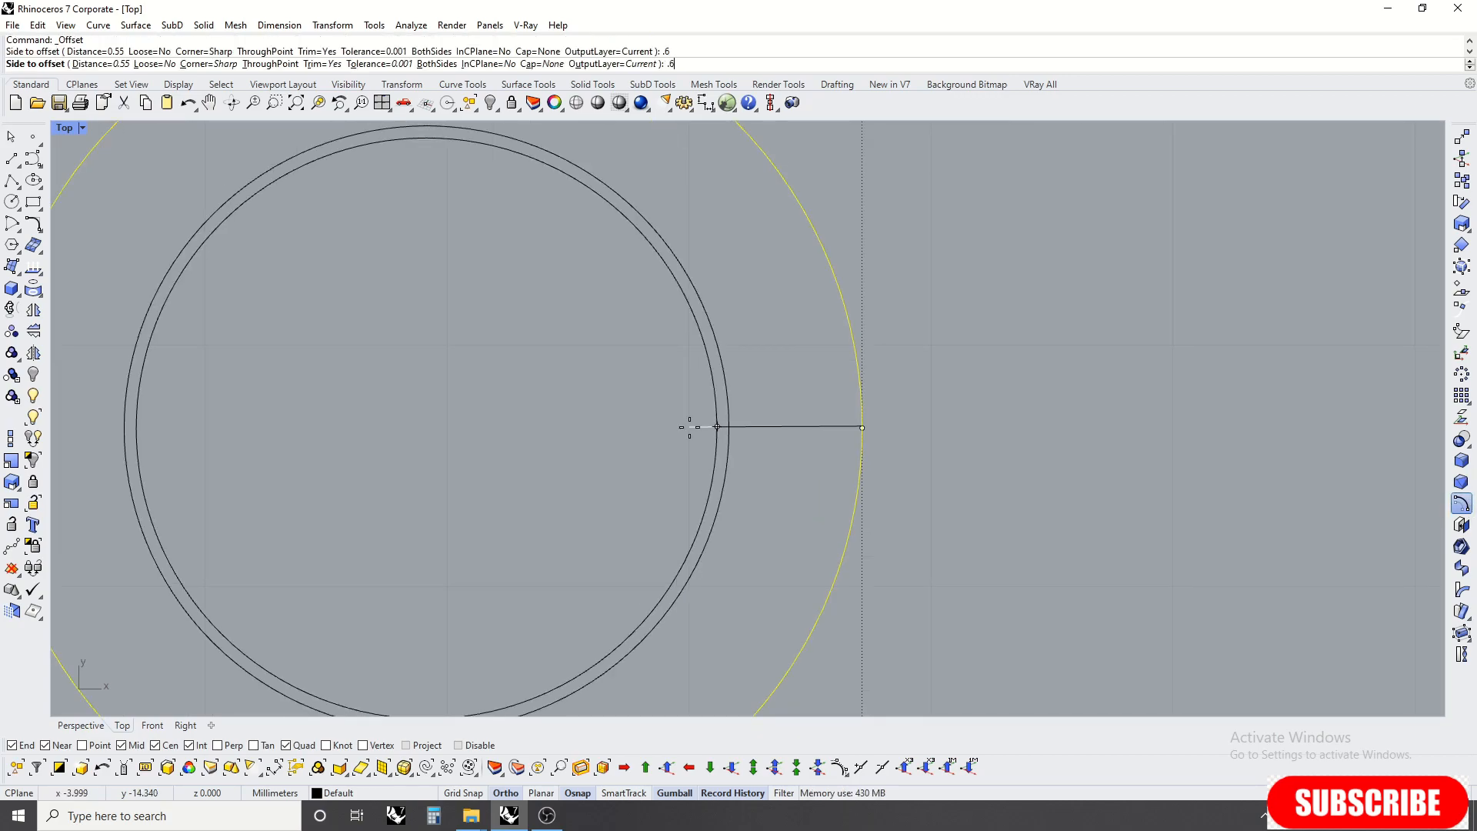
click(681, 436)
scroll(681, 382, down, 2)
key(Escape)
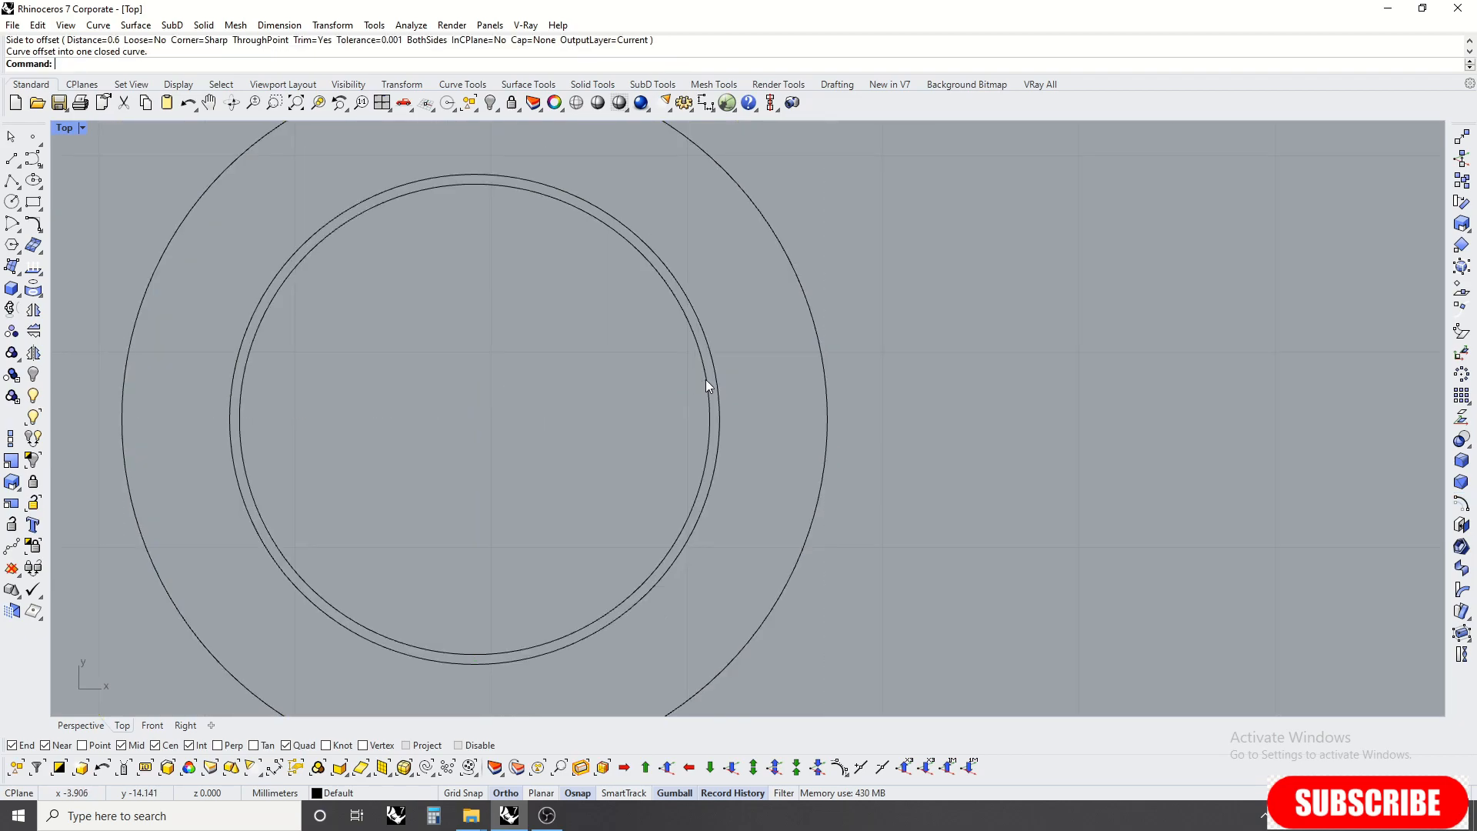
Step: Extrude the outermost and innermost circles 2 mm downward to one side only as a solid tube, with BothSides off
click(706, 382)
scroll(825, 354, down, 6)
key(ctrl+F3)
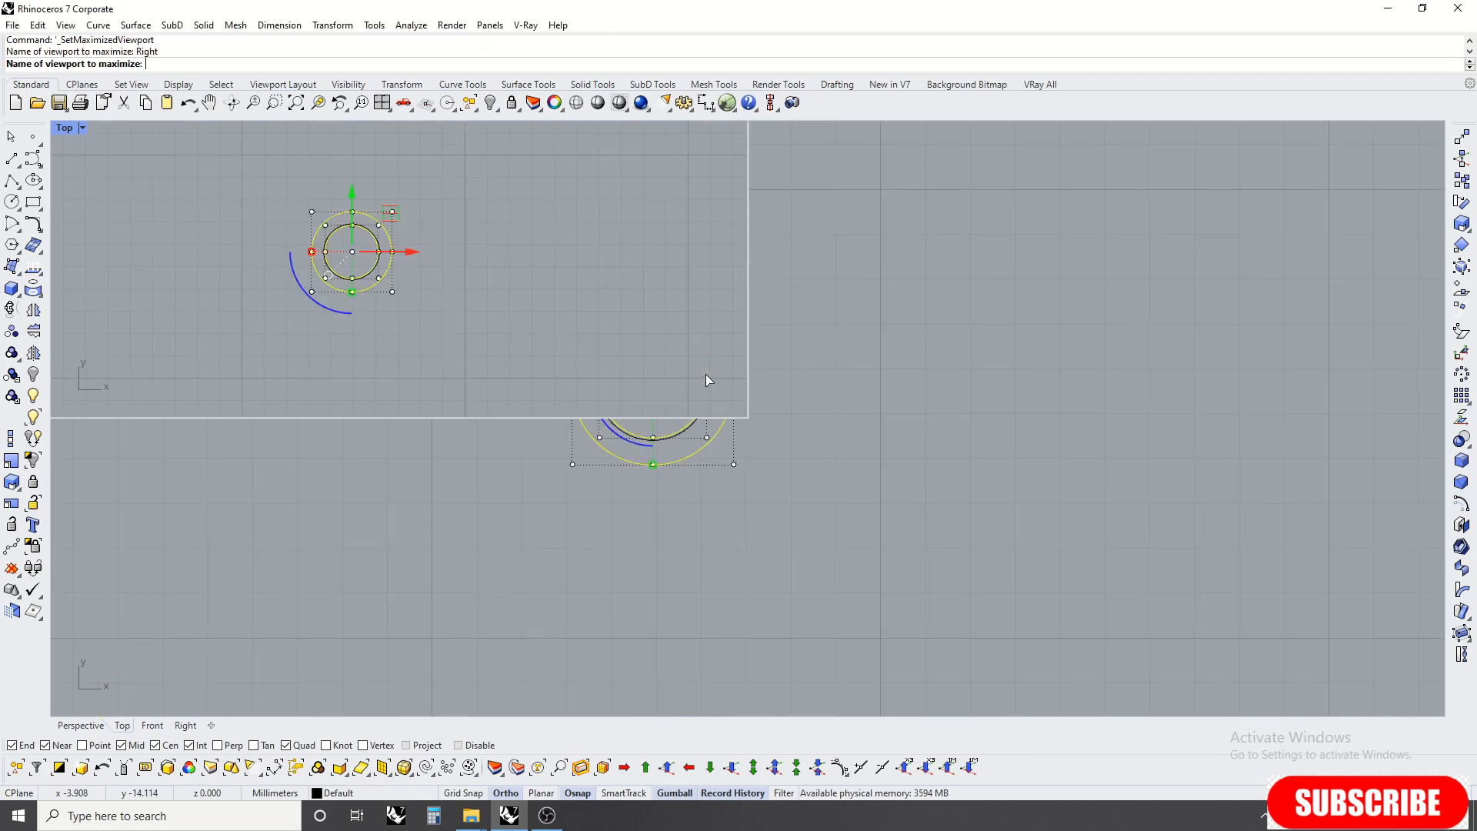
middle_click(600, 421)
click(599, 422)
scroll(657, 436, down, 5)
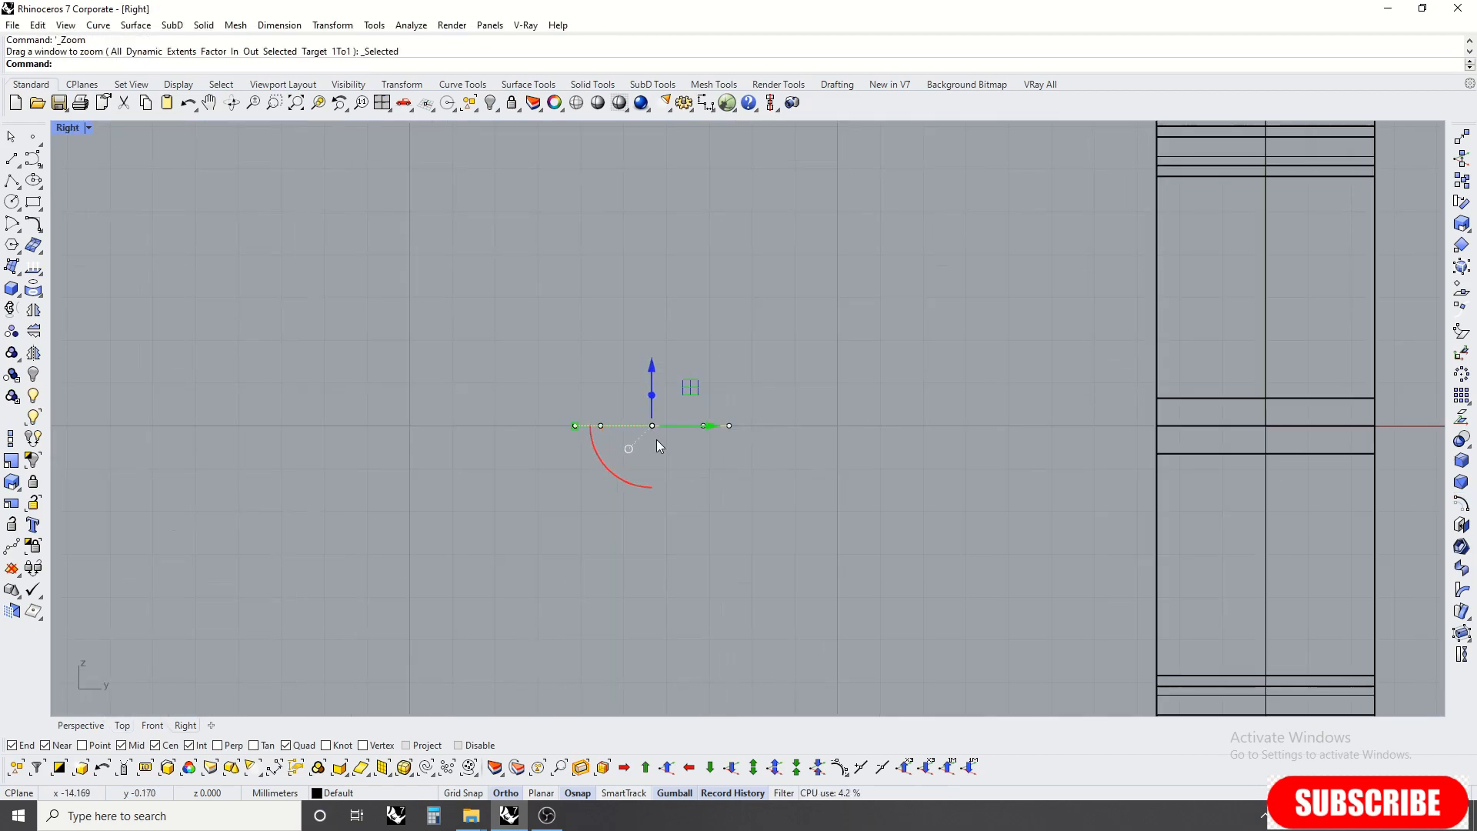
click(204, 25)
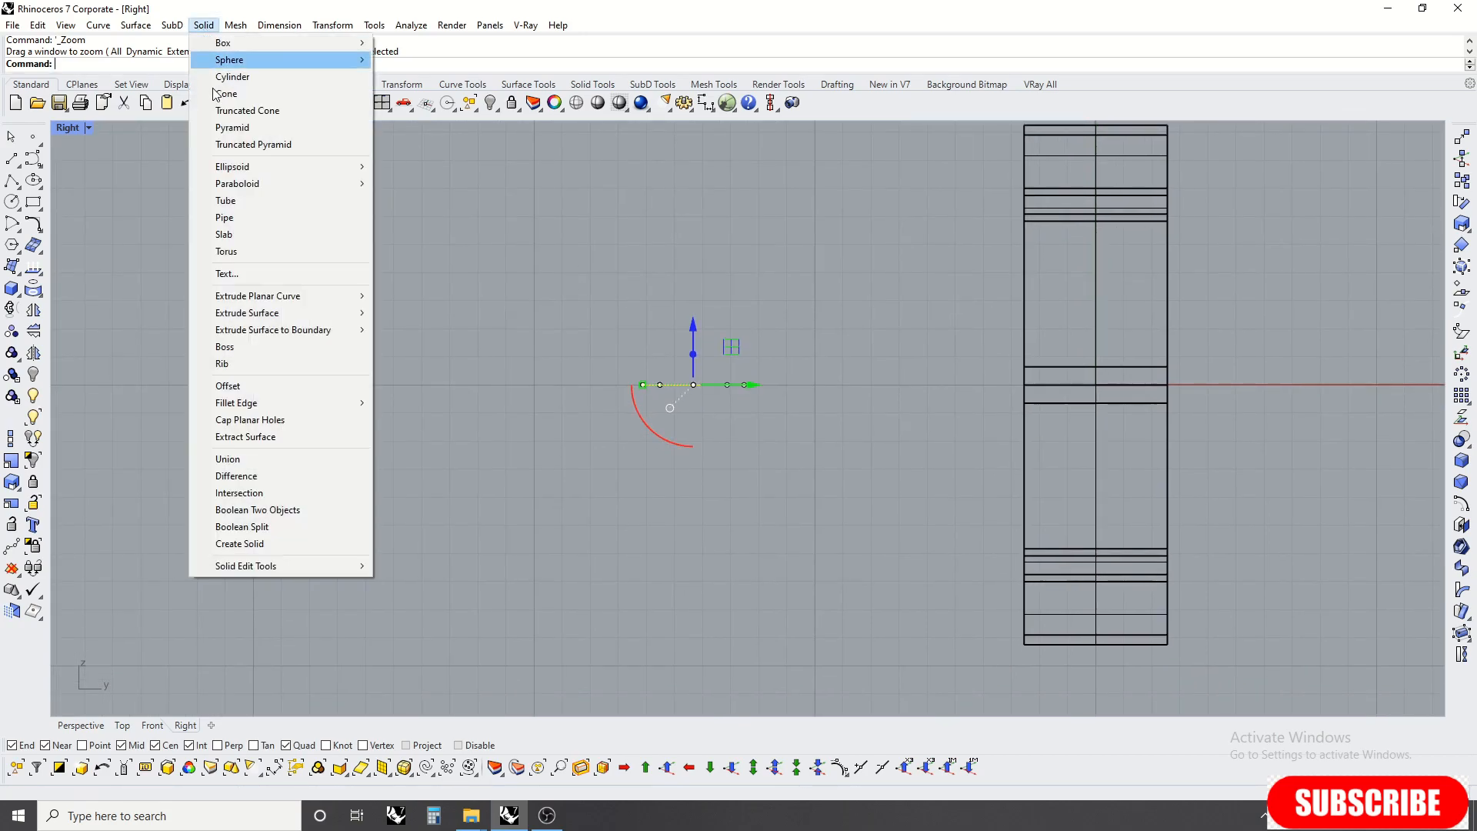
mouse_move(288, 295)
click(427, 297)
scroll(668, 419, up, 3)
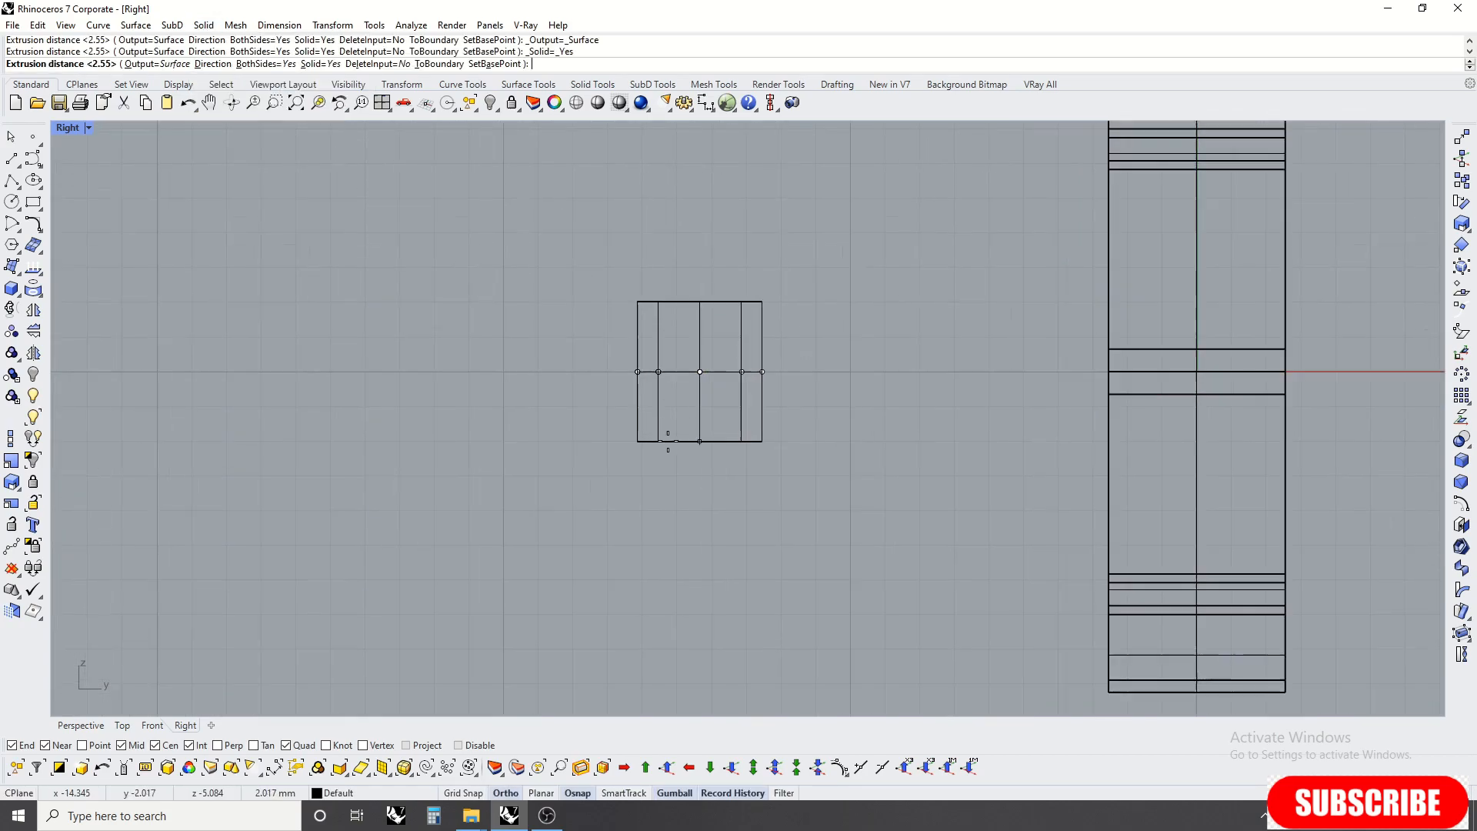
text(b)
key(Return)
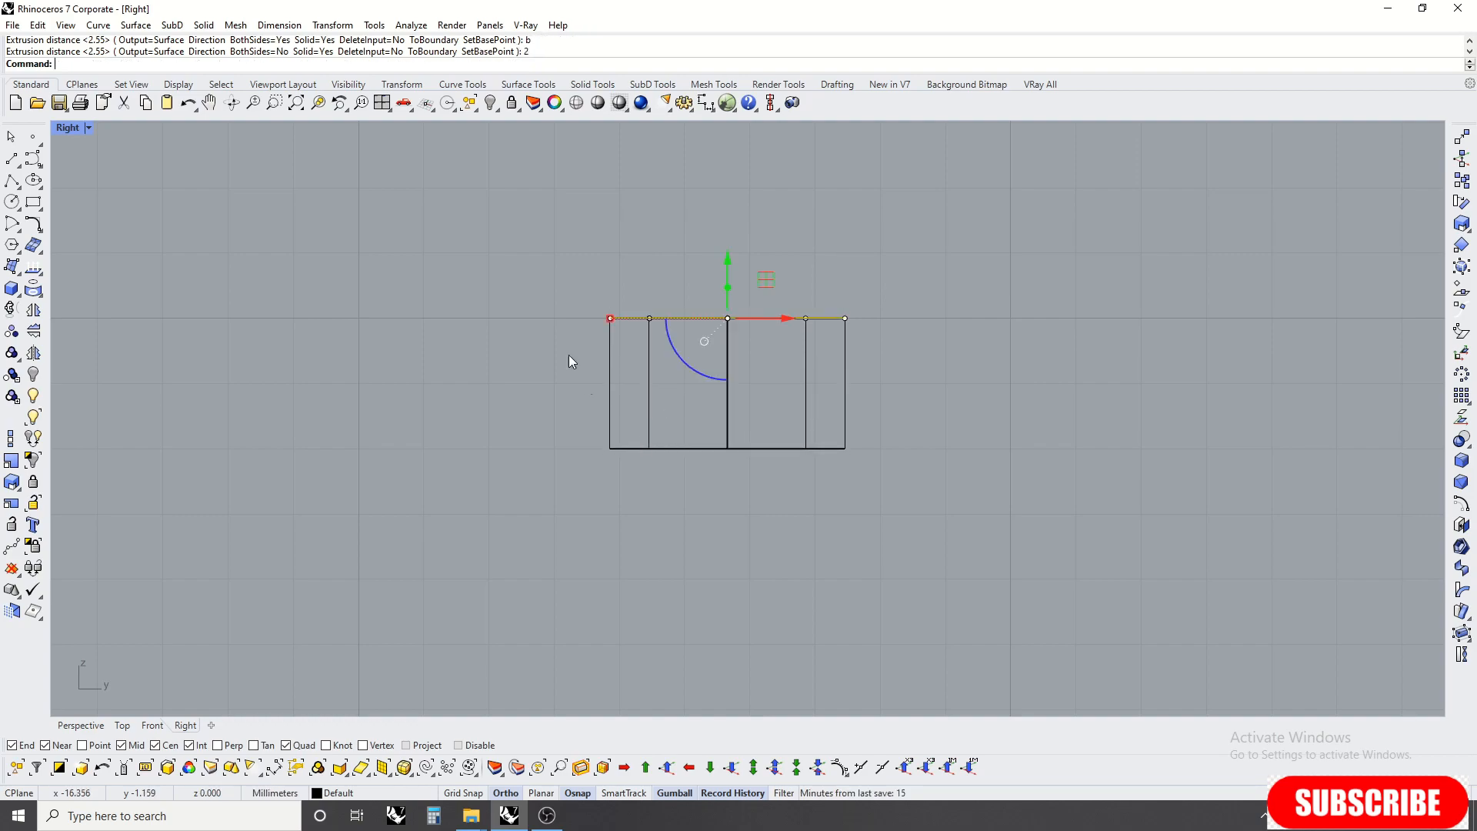
scroll(570, 354, down, 4)
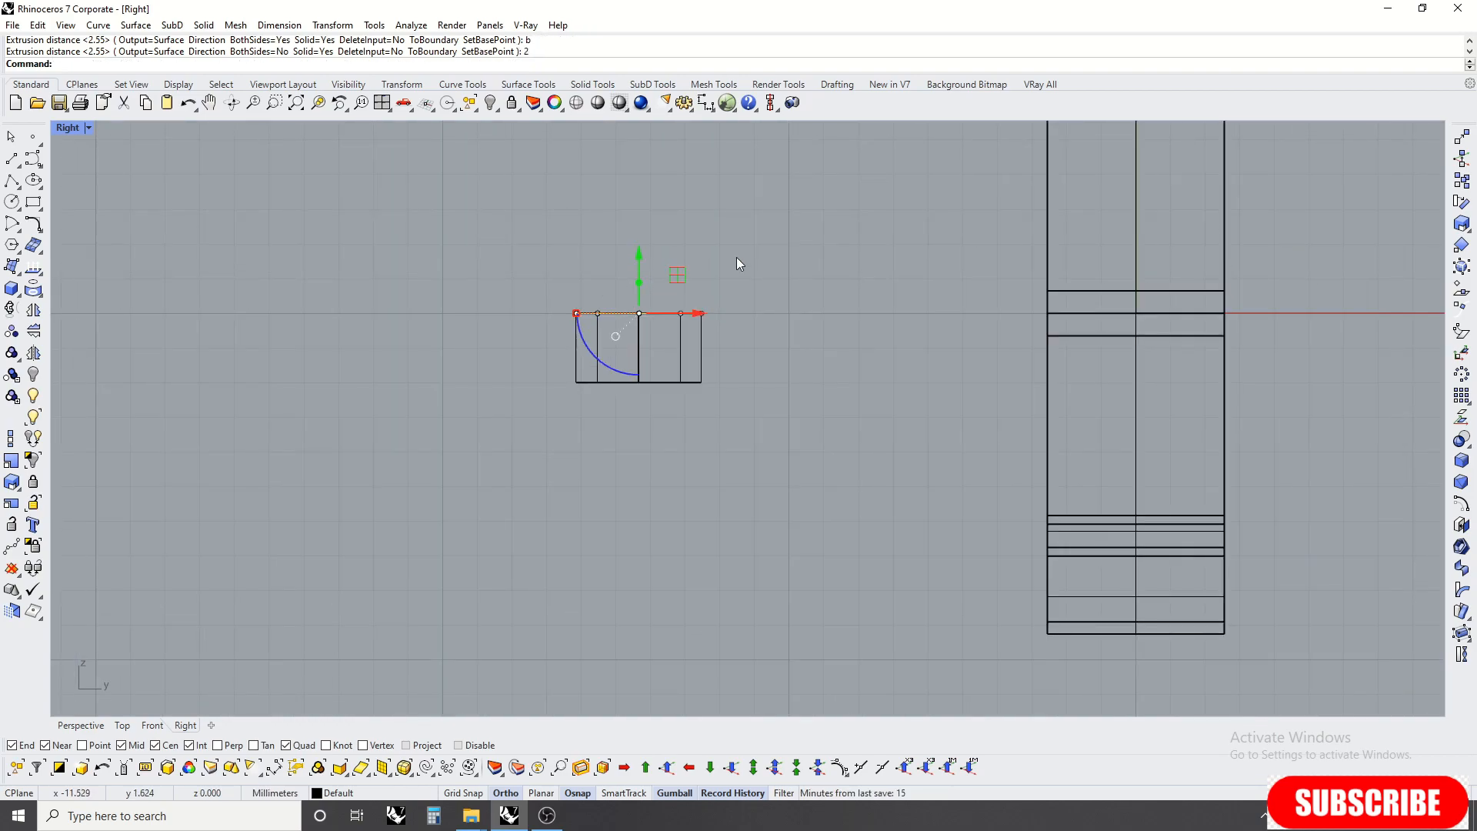
Step: Scale the tube's top face slightly outward in its plane so the walls taper toward the base
key(ctrl+F4)
scroll(731, 308, down, 5)
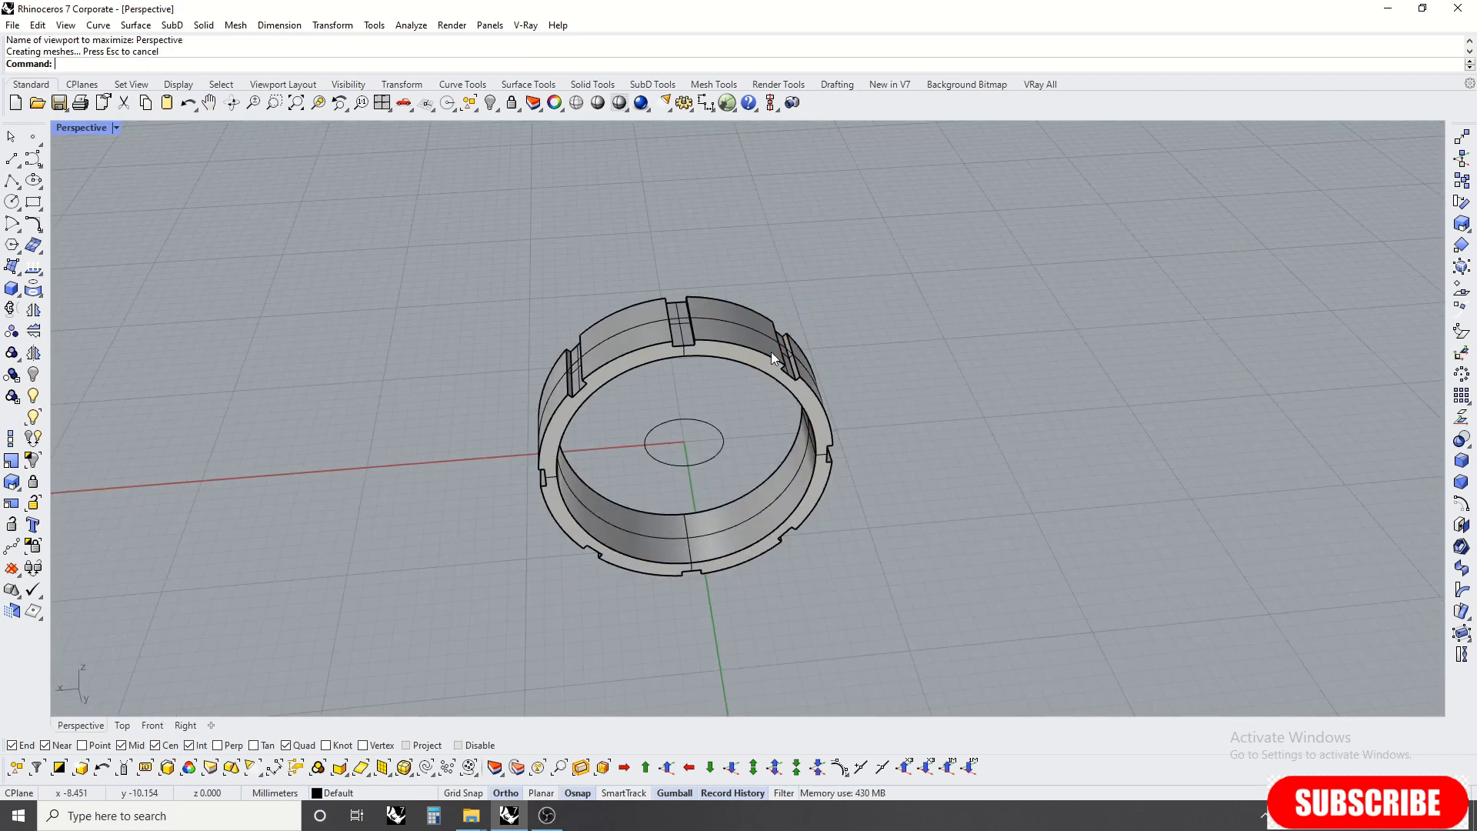
right_drag(673, 422, 893, 419)
scroll(884, 454, up, 5)
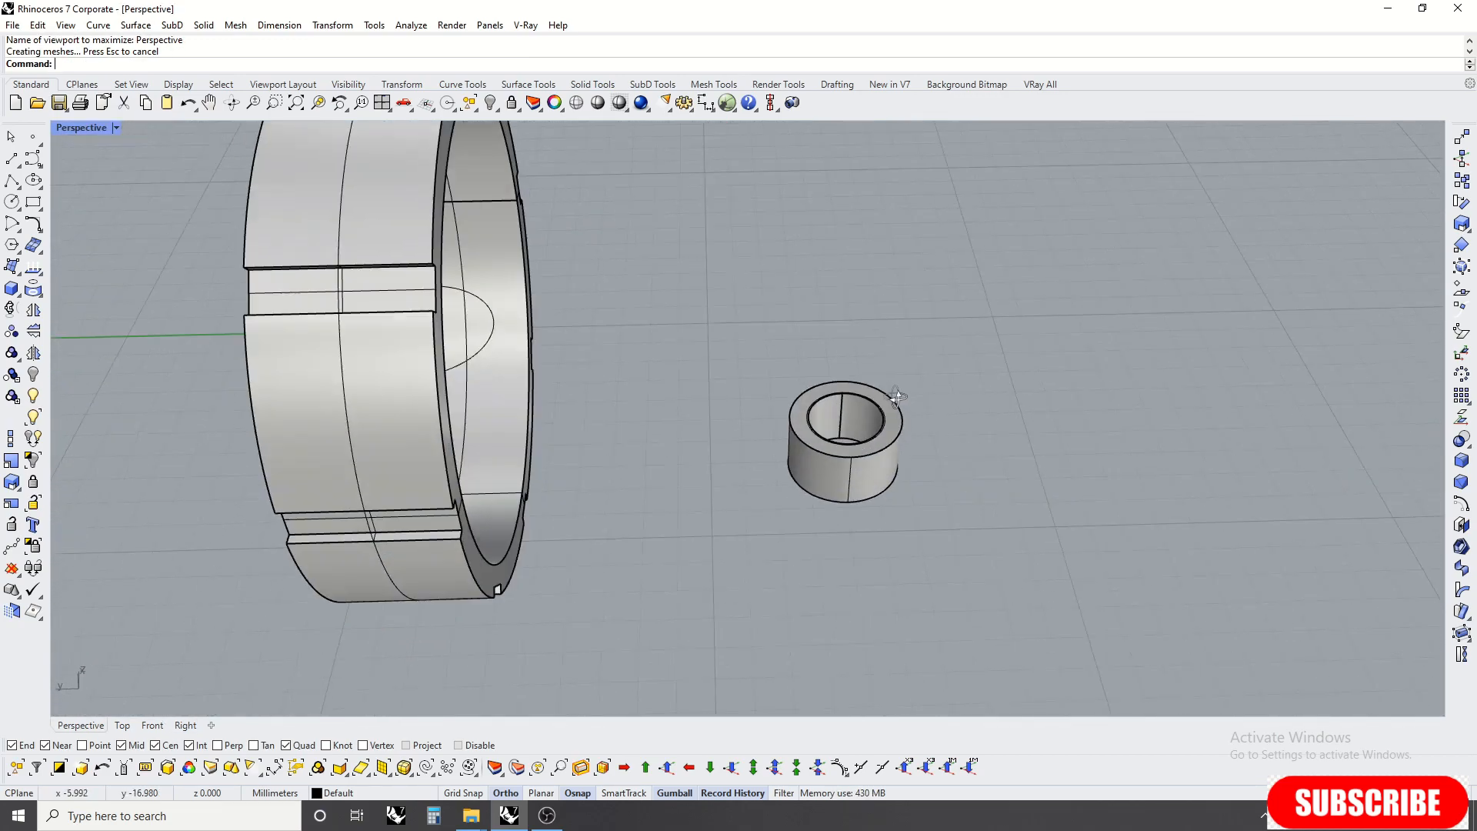
click(876, 470)
key(ctrl+alt+e)
key(Escape)
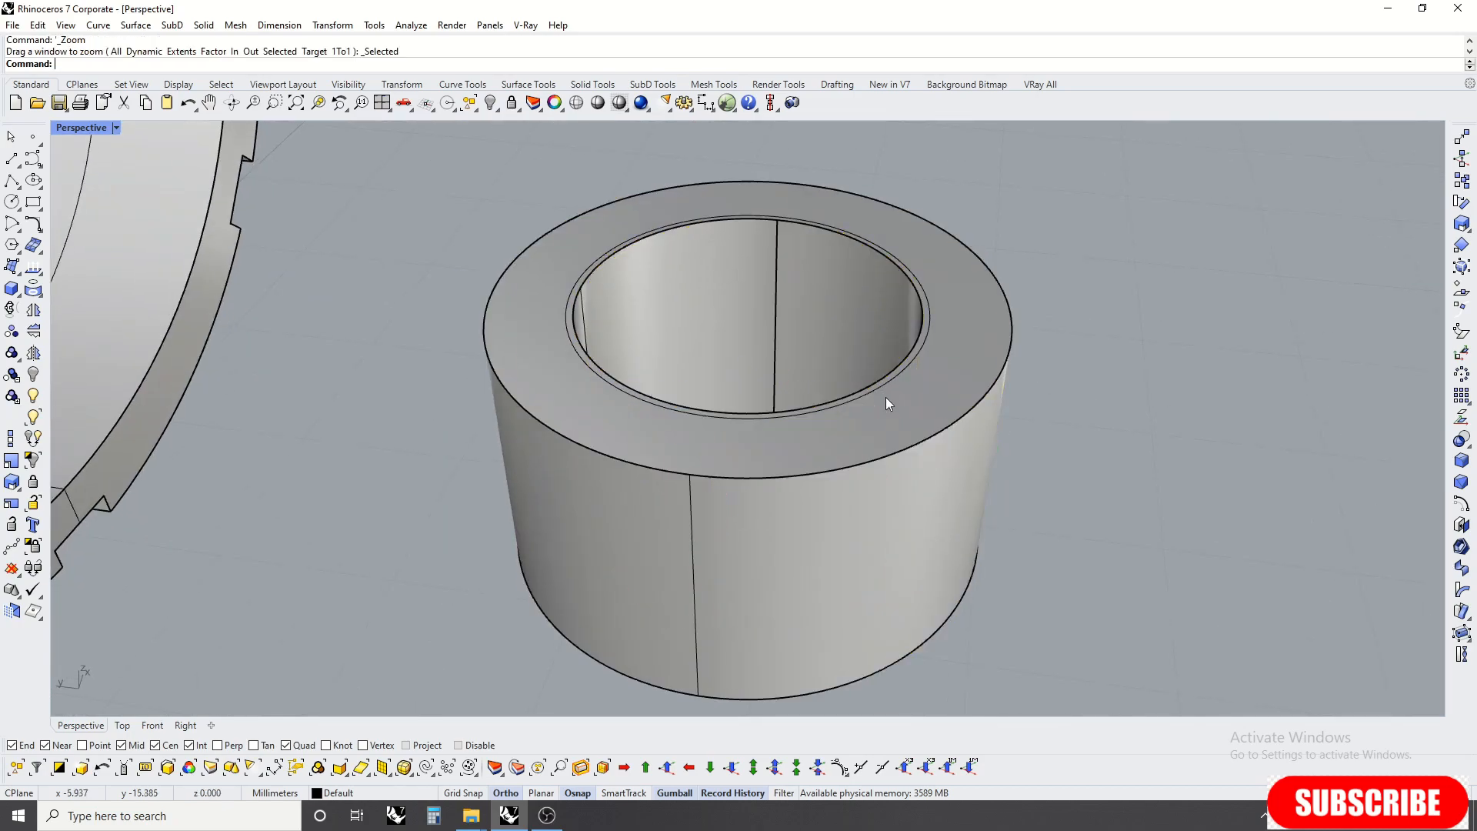
ctrl+shift+click(958, 316)
scroll(1052, 360, up, 3)
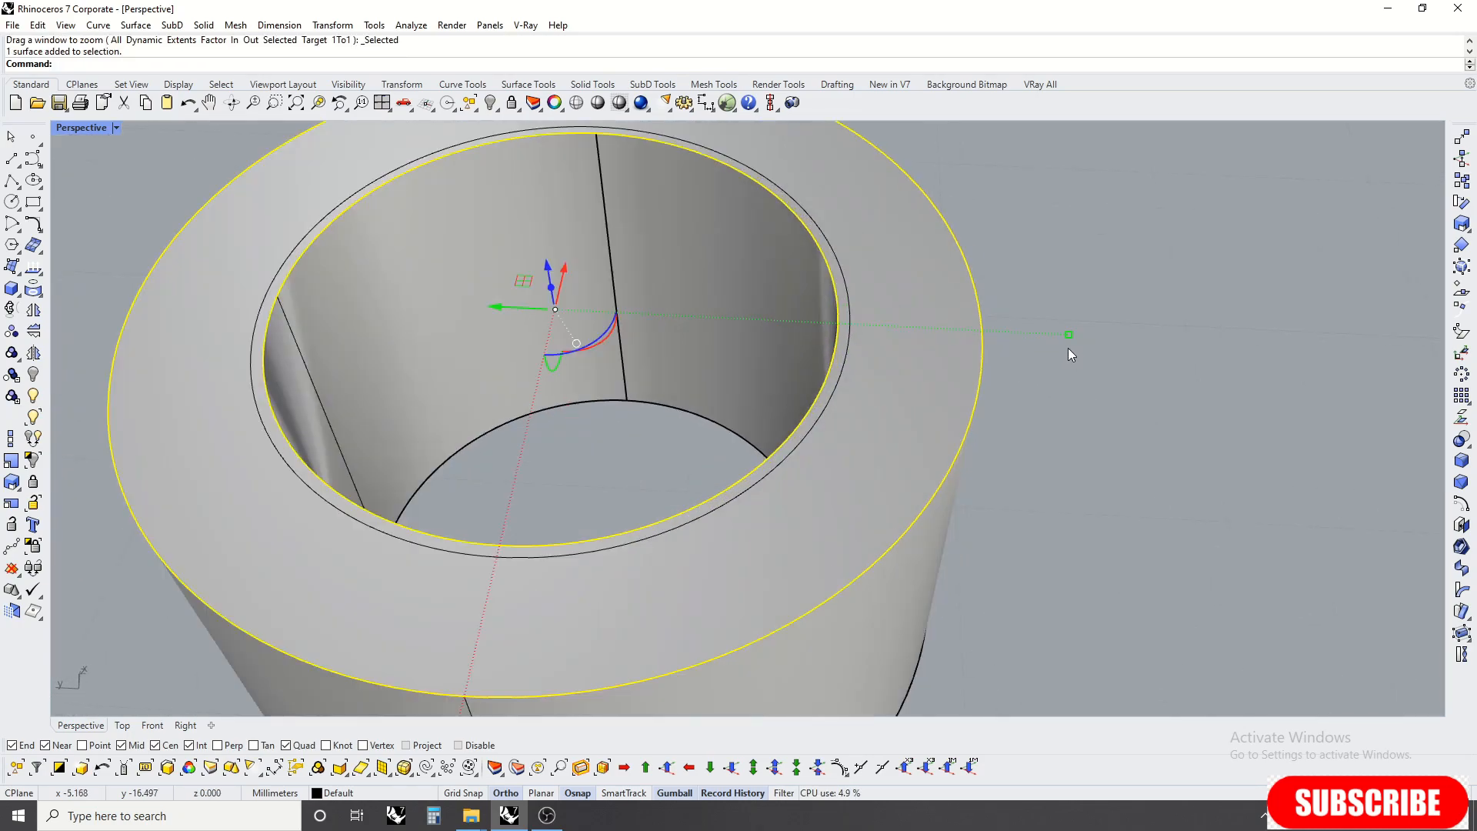
drag(1068, 339, 1085, 338)
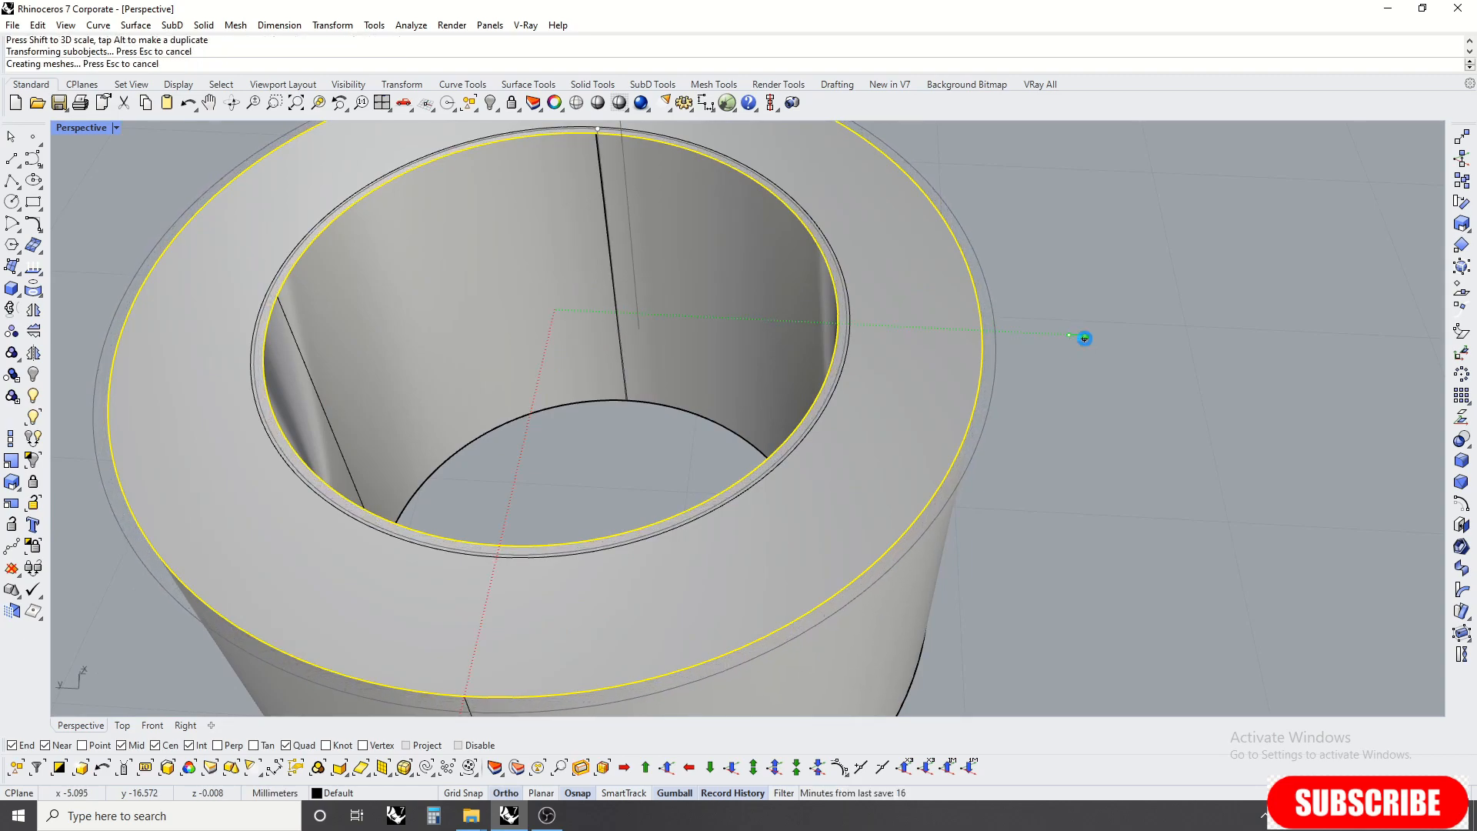
Step: Hide the three construction circles at the top of the setting
scroll(994, 334, down, 5)
right_drag(828, 349, 817, 266)
drag(482, 224, 1124, 482)
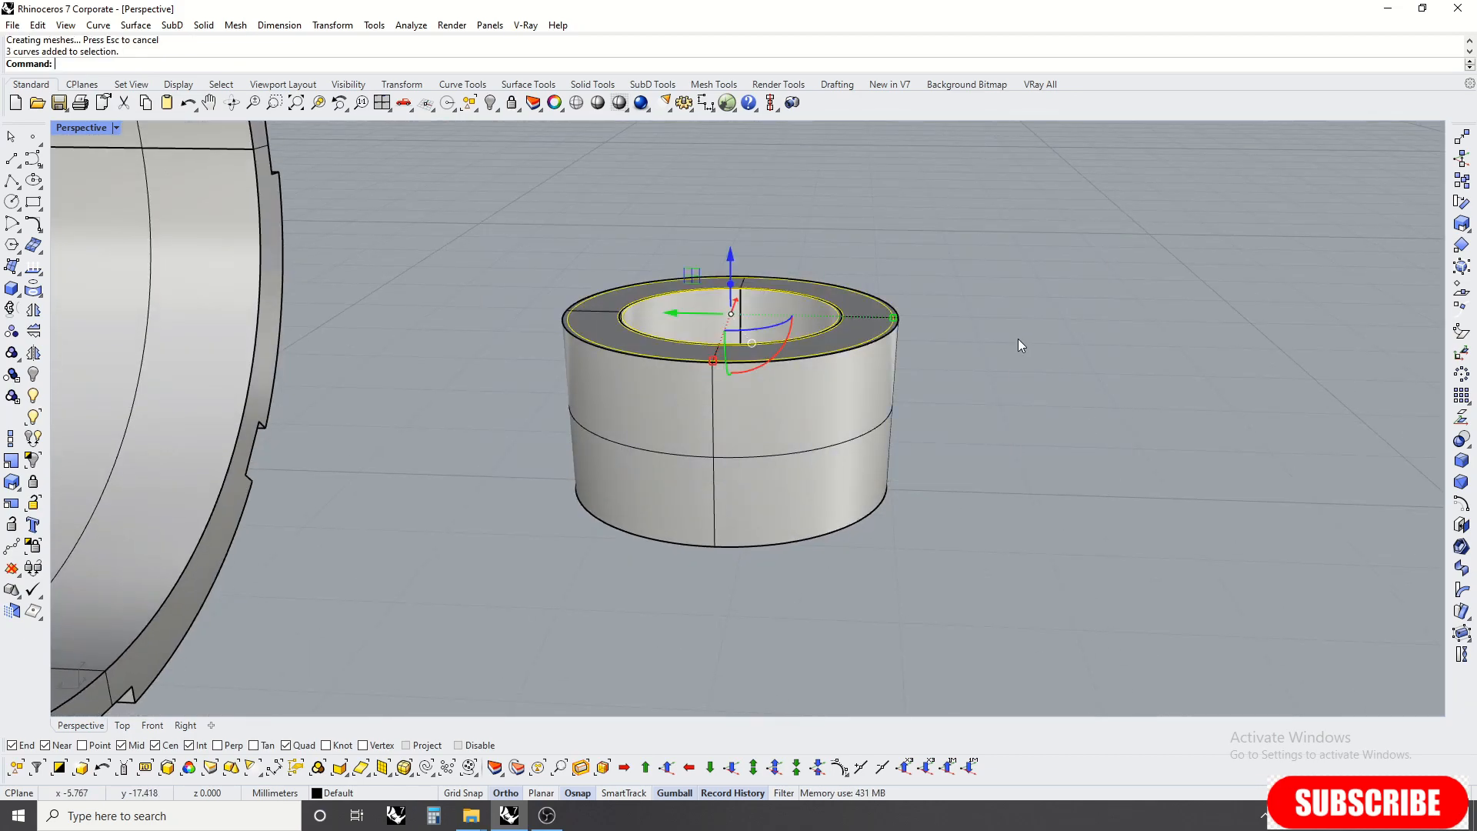
right_drag(1018, 337, 1031, 409)
click(9, 377)
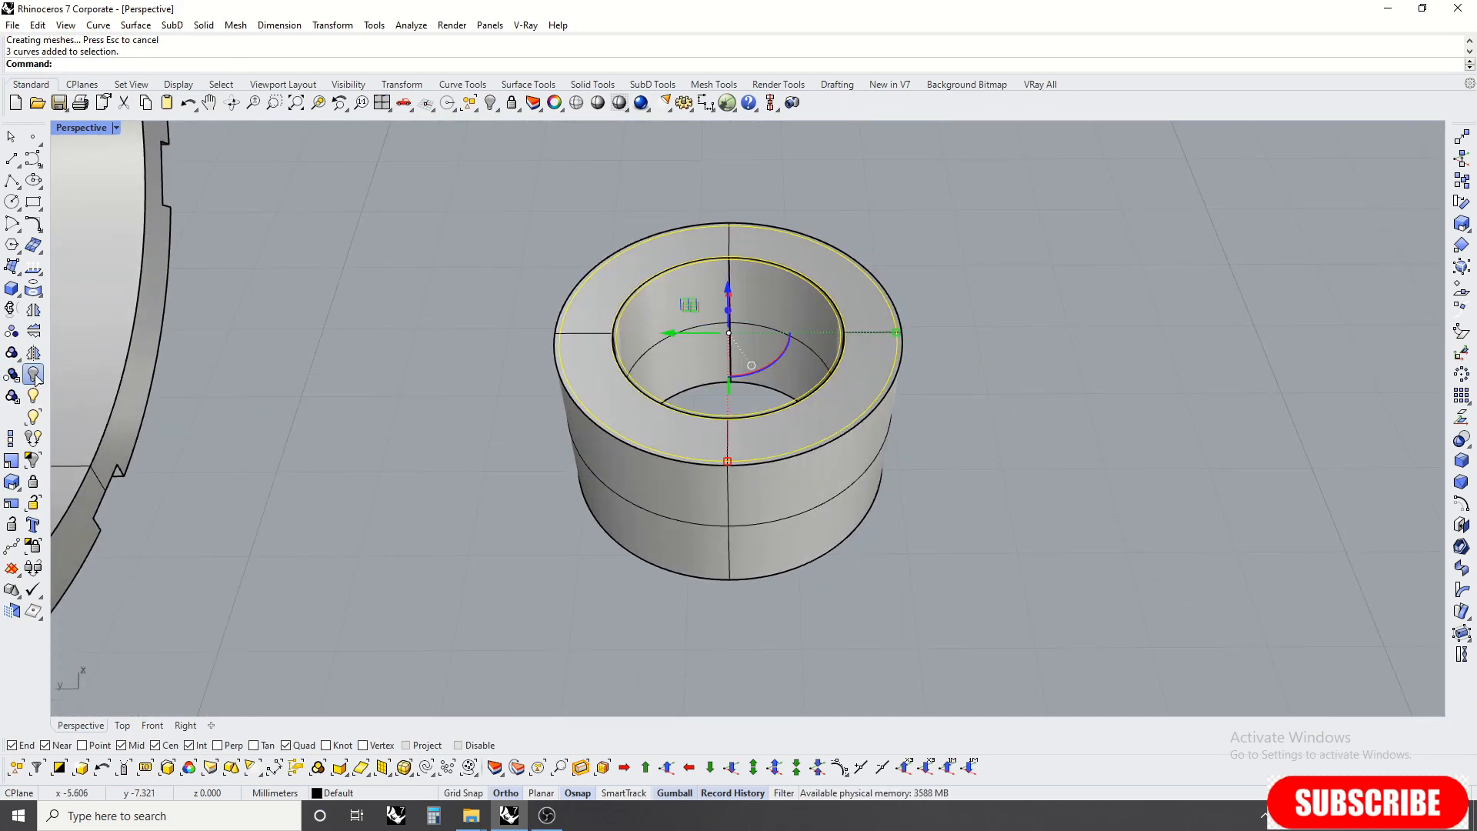
Step: Try a 0.2 mm fillet on the setting's inner and outer top edges, then undo it
click(1461, 461)
right_drag(716, 377, 711, 330)
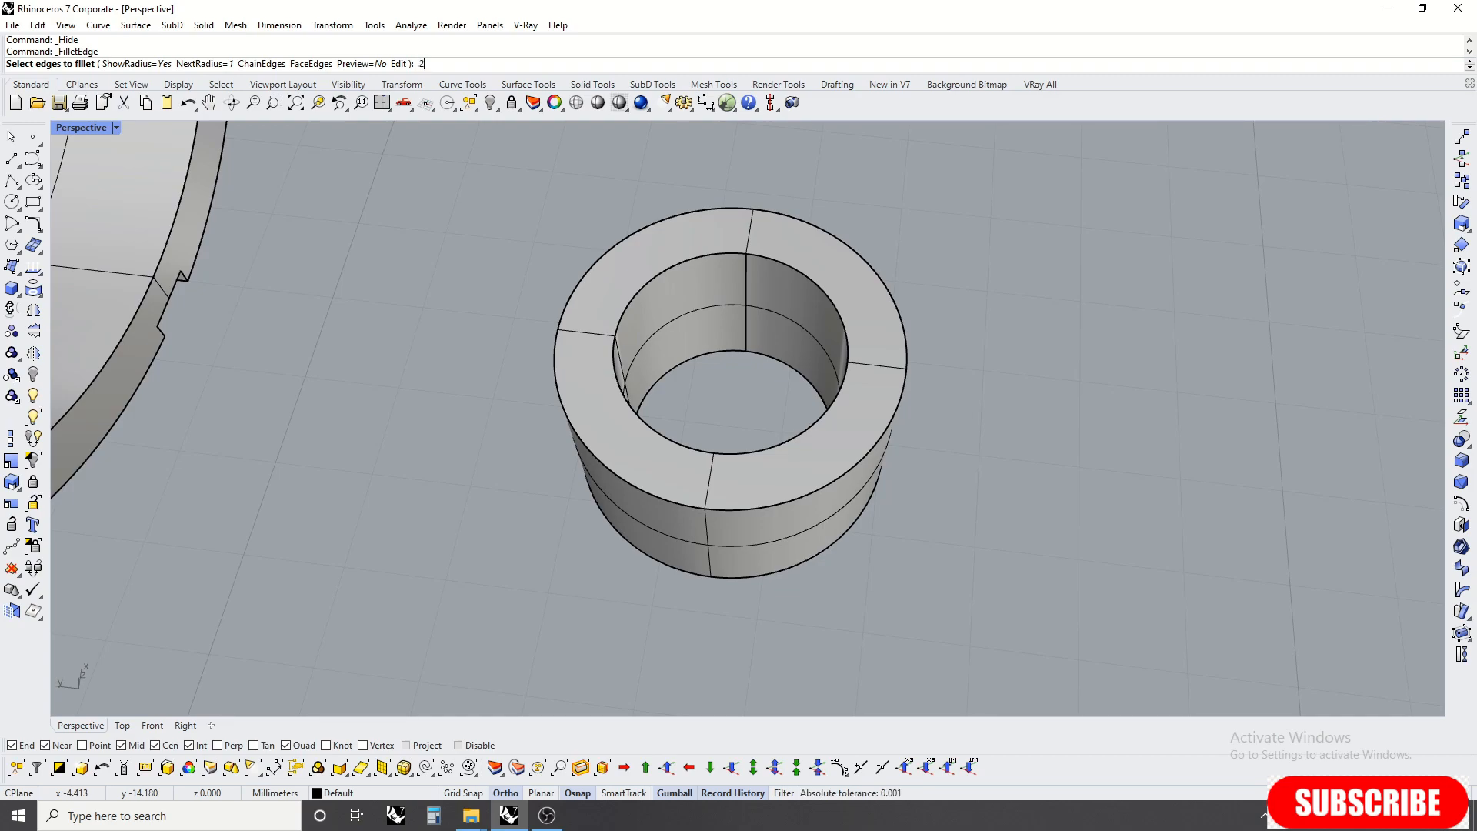
key(Return)
click(821, 290)
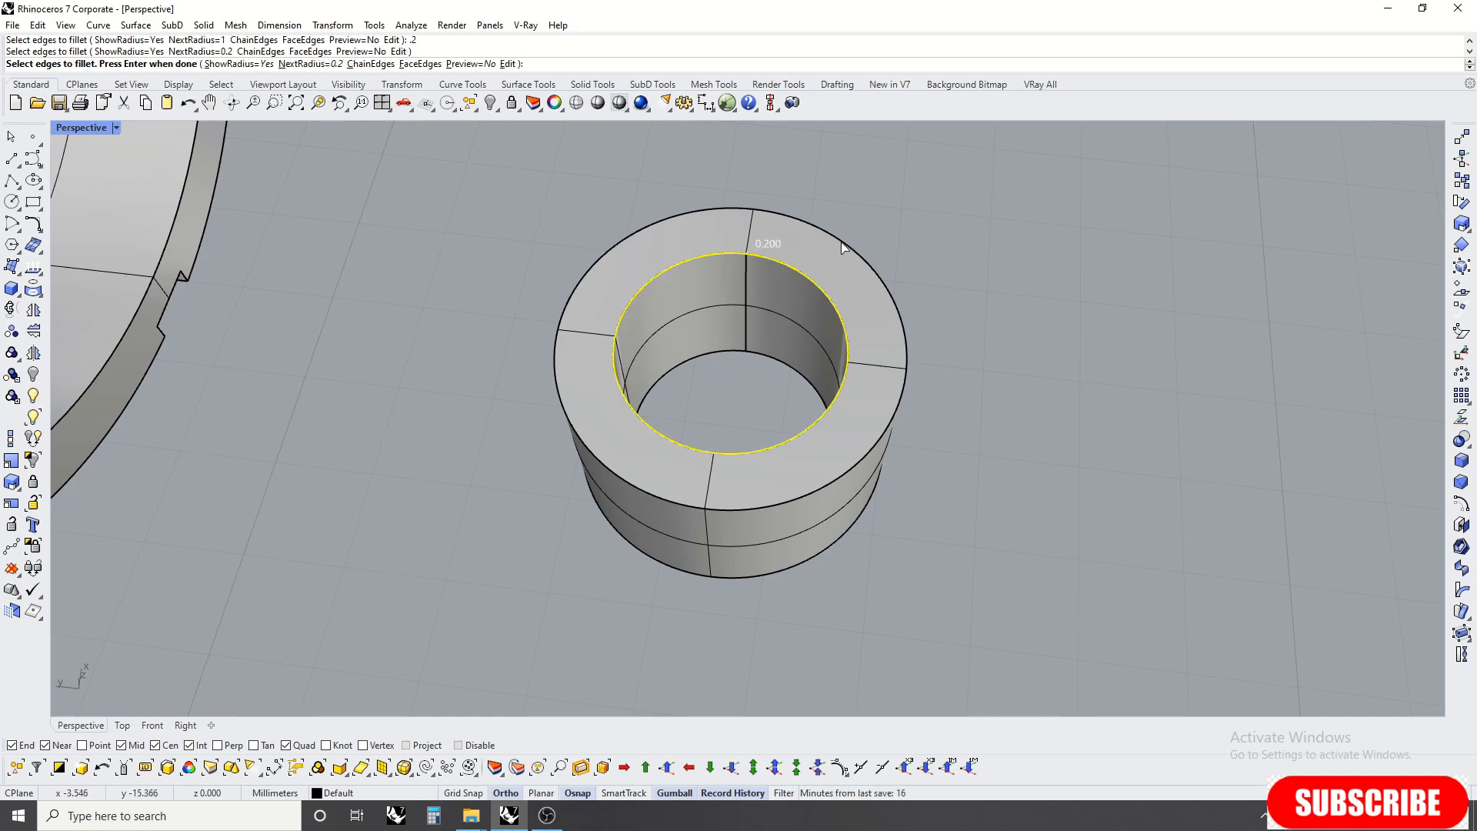
click(844, 246)
right_click(908, 182)
scroll(837, 226, up, 5)
key(Return)
scroll(888, 345, down, 10)
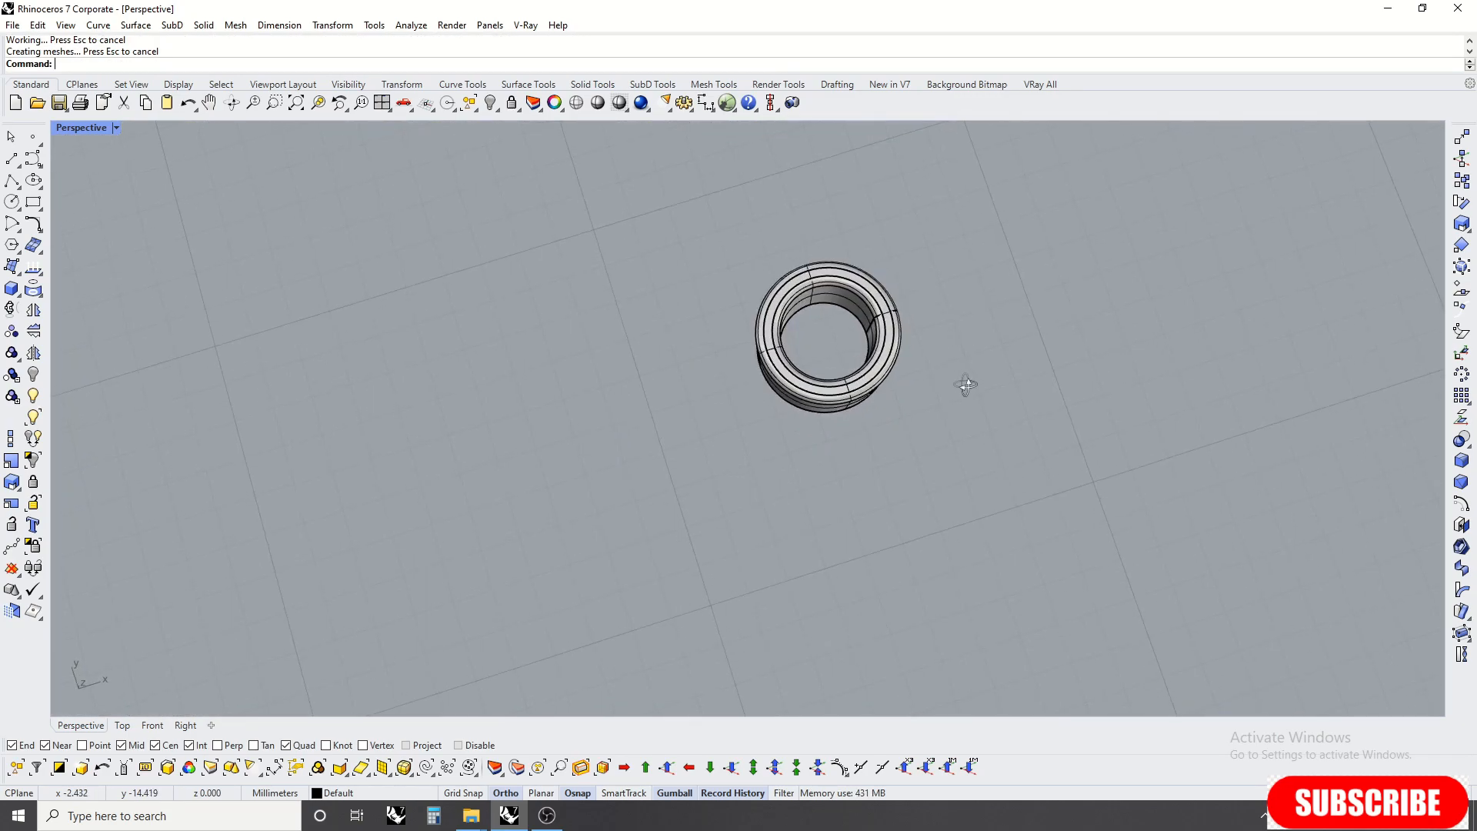
key(ctrl+z)
Step: Fillet the setting's inner and outer top edges with a 0.3 mm radius
key(Return)
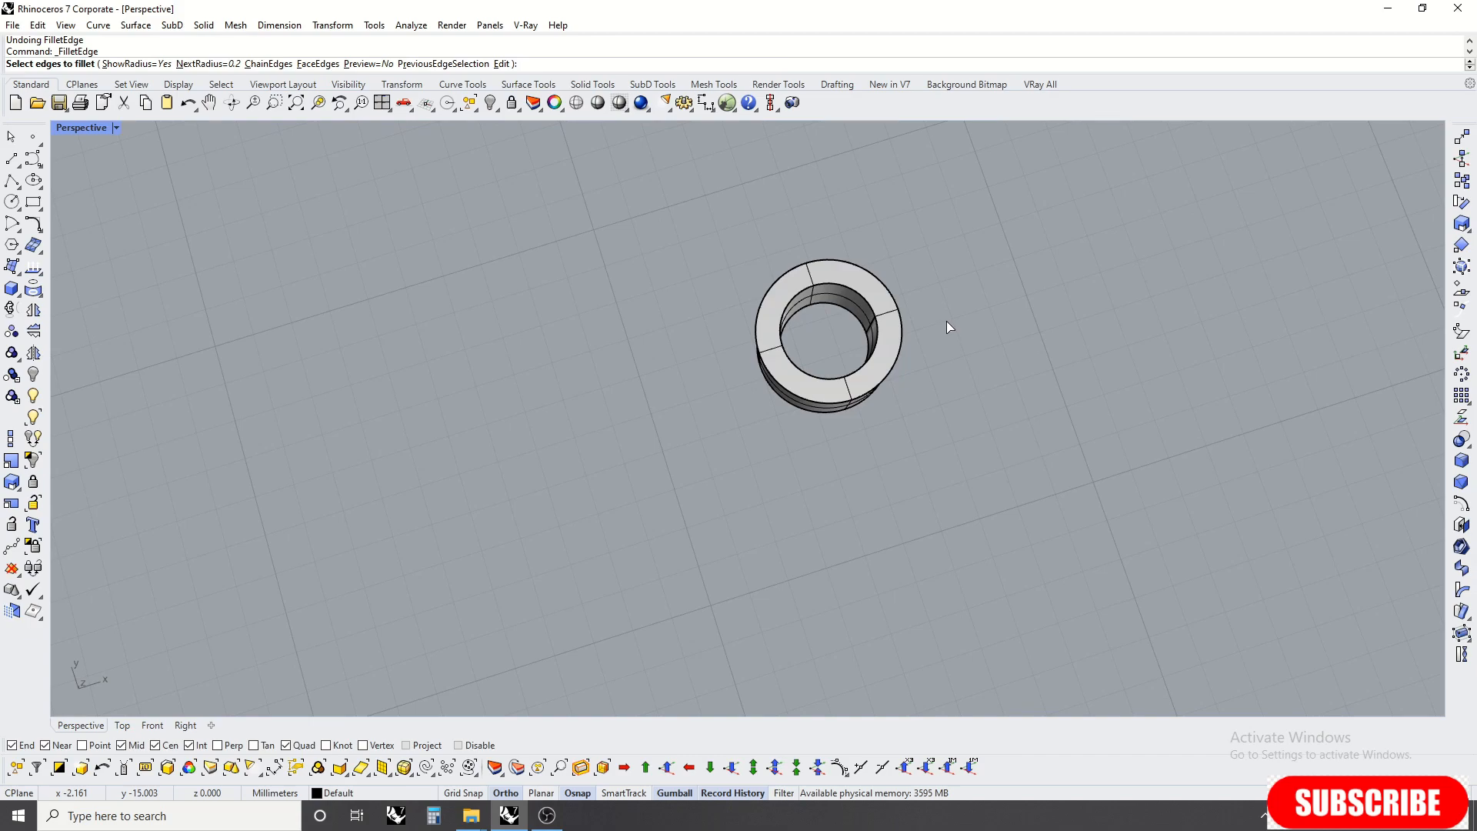
text(.3)
key(Return)
click(856, 293)
click(877, 280)
key(Return)
scroll(900, 308, up, 8)
scroll(901, 334, up, 4)
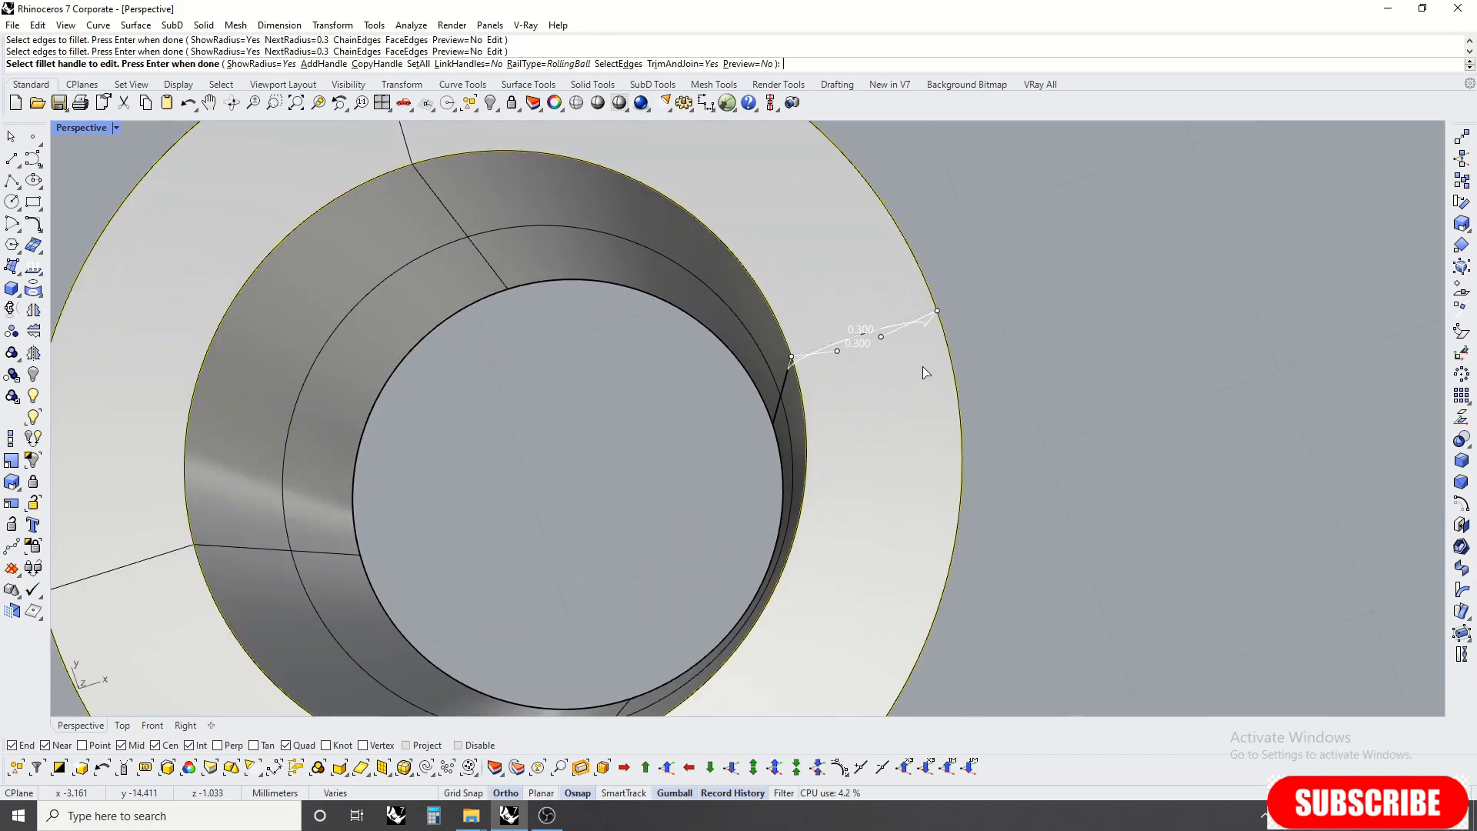
key(Return)
scroll(902, 352, down, 14)
right_drag(900, 350, 925, 378)
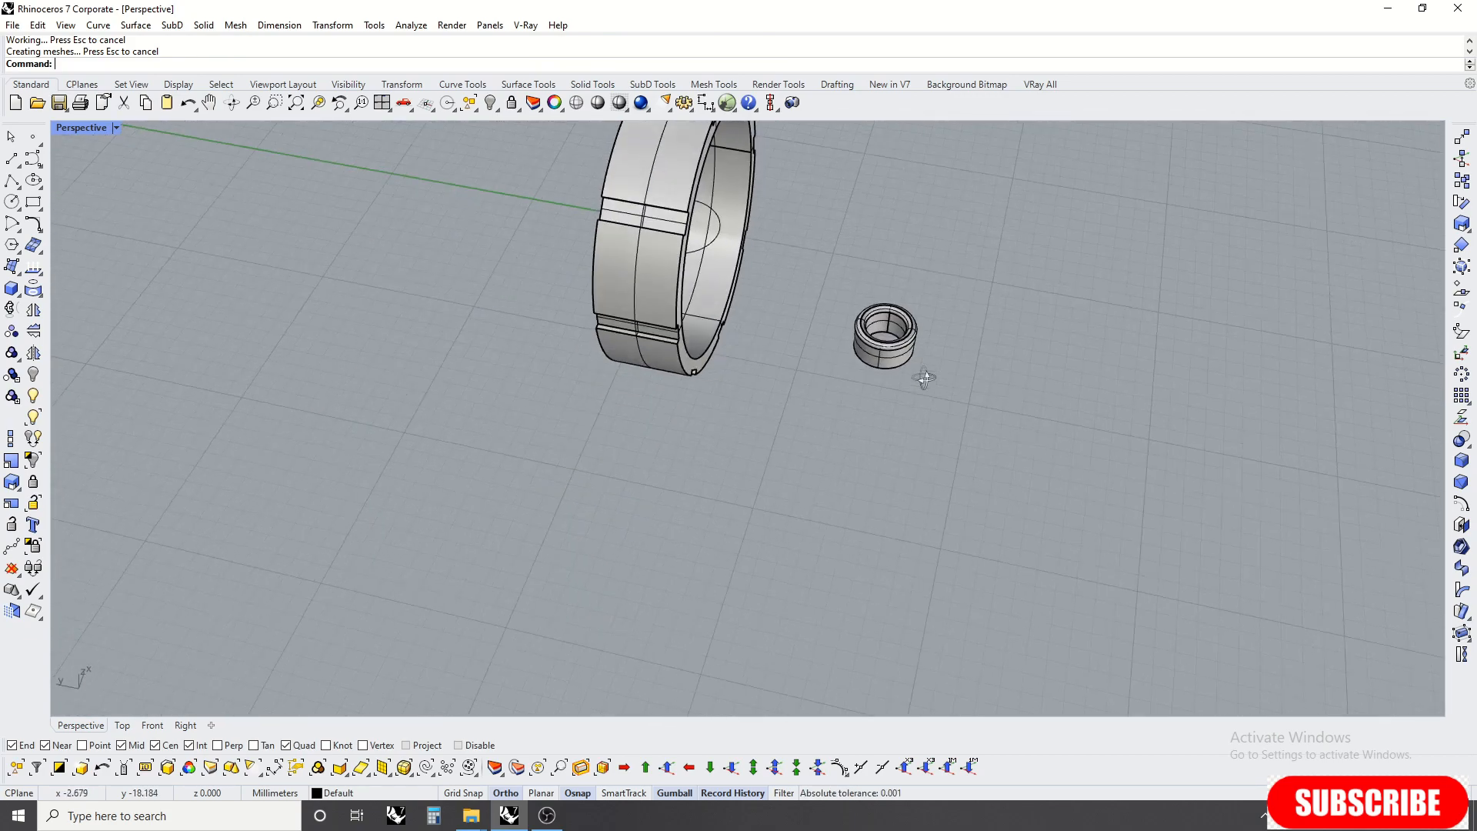
Step: Unhide only the innermost construction circle of the setting
click(33, 417)
scroll(835, 324, up, 6)
click(836, 316)
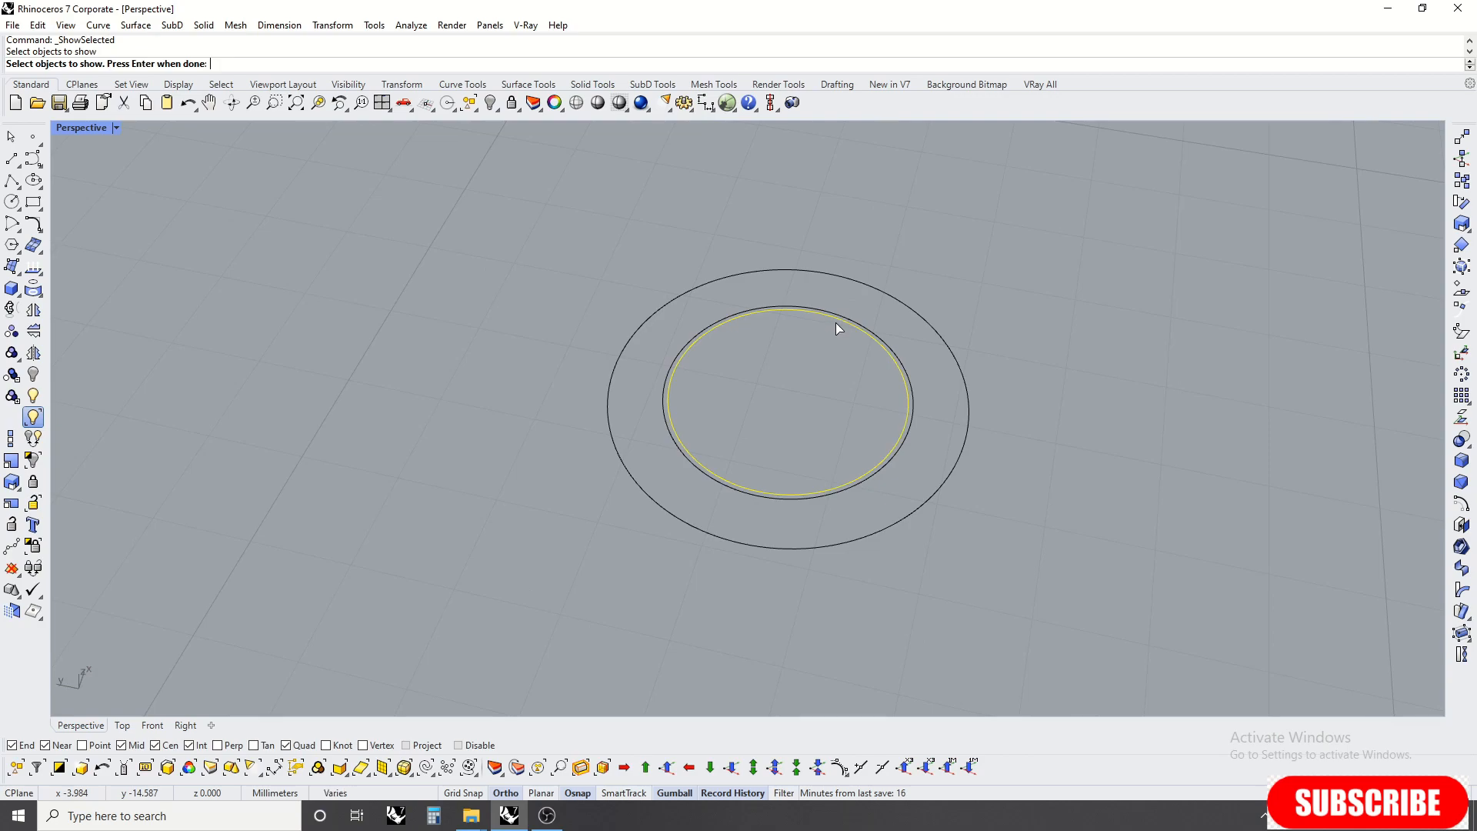
key(Return)
Step: Measure the innermost circle's diameter in the top view without placing a dimension
click(856, 361)
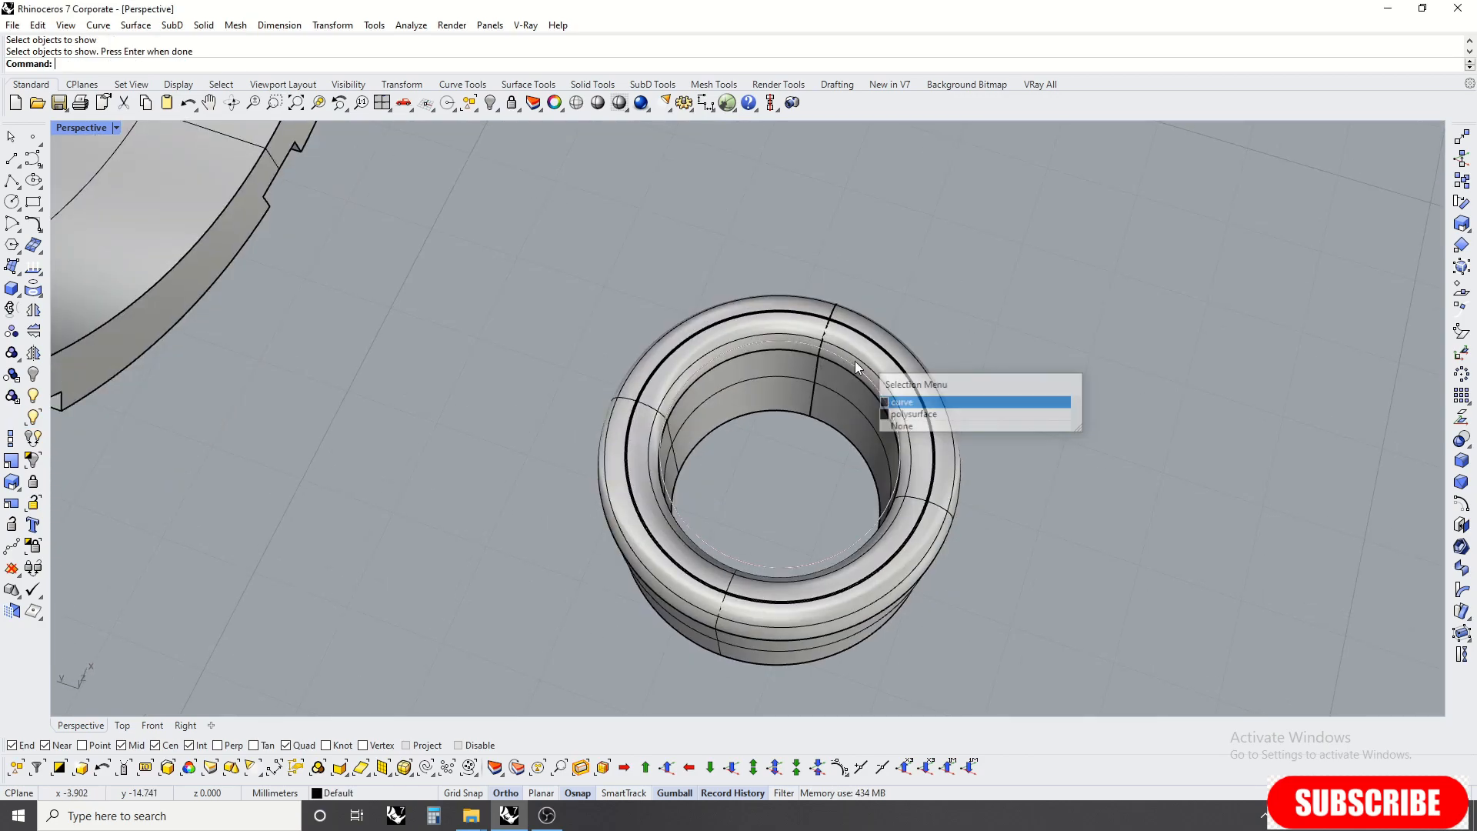
right_click(856, 362)
key(ctrl+F1)
scroll(666, 340, up, 6)
right_drag(893, 361, 965, 294)
text(Ff)
key(Return)
key(Escape)
scroll(771, 288, up, 3)
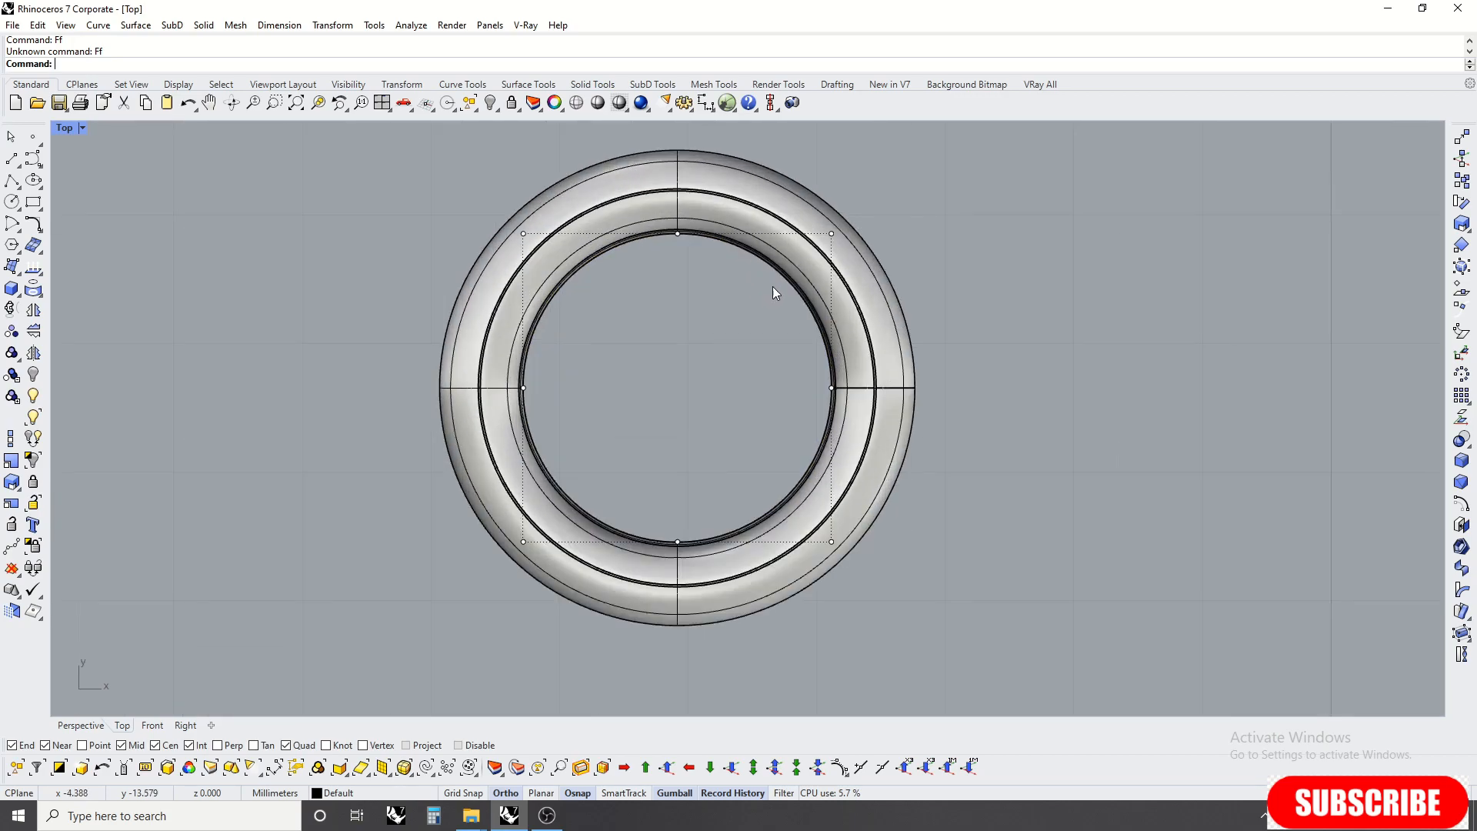
scroll(771, 288, up, 3)
click(786, 259)
click(830, 300)
scroll(809, 293, down, 4)
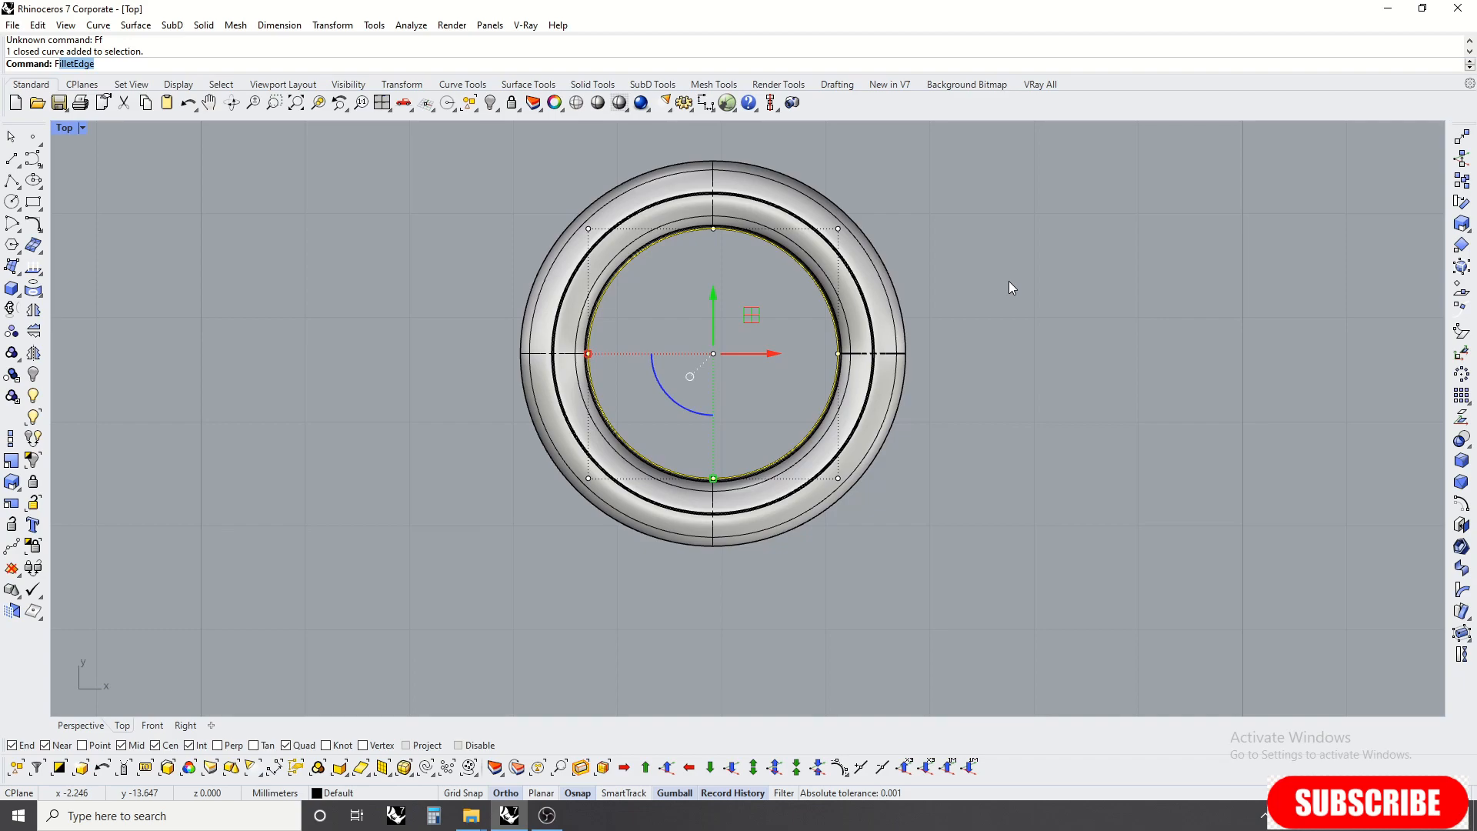
key(Escape)
text(dd)
key(Return)
scroll(1009, 280, down, 14)
key(Escape)
Step: Hide the innermost circle and unhide the 2.5 mm stone circle instead
scroll(967, 284, up, 2)
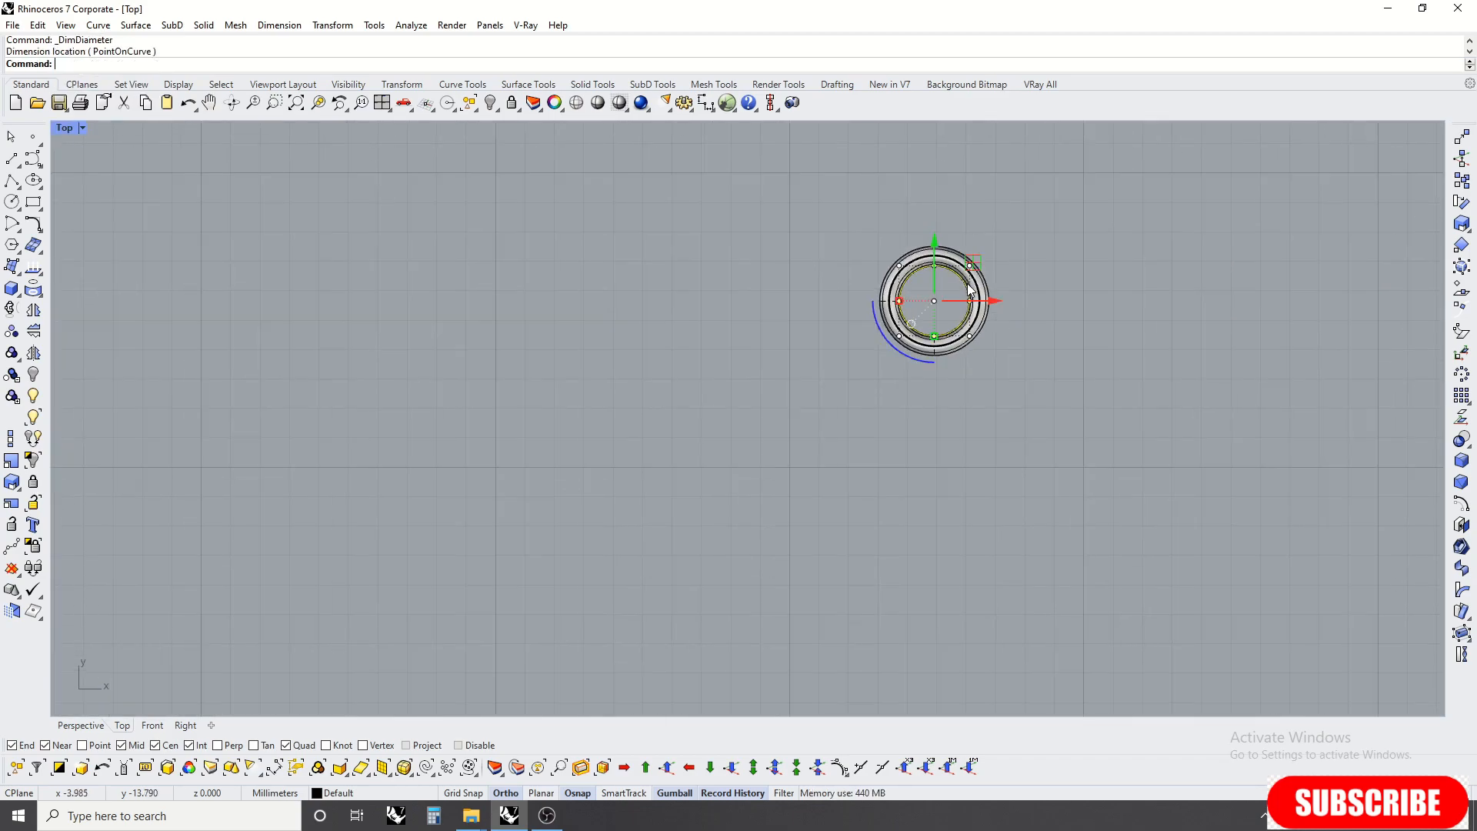
scroll(968, 285, up, 16)
key(Escape)
click(973, 273)
click(967, 279)
key(Escape)
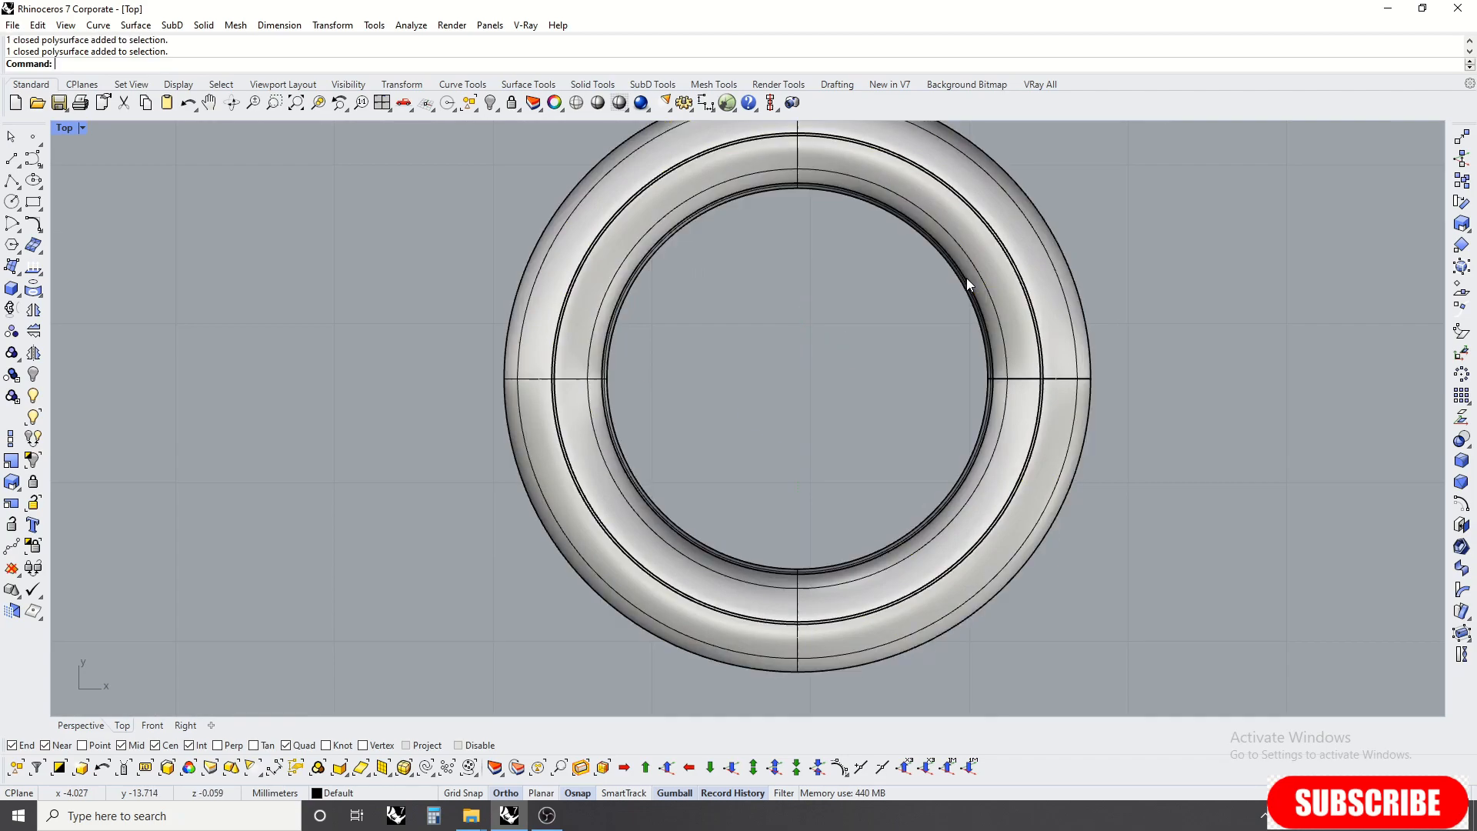
click(959, 279)
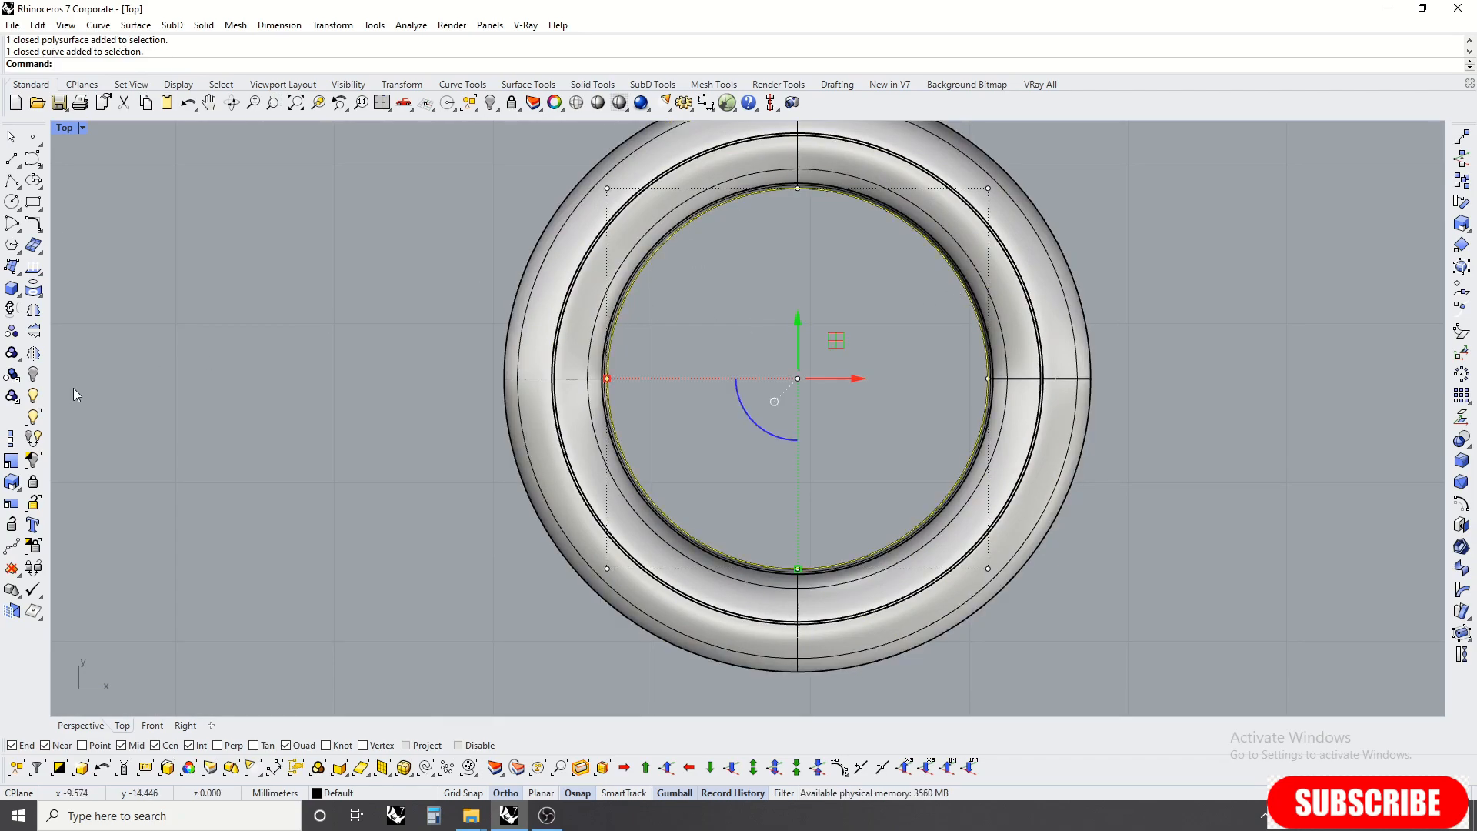
click(33, 375)
click(33, 395)
click(920, 215)
key(Return)
Step: Measure the stone circle's diameter without placing a dimension
click(953, 244)
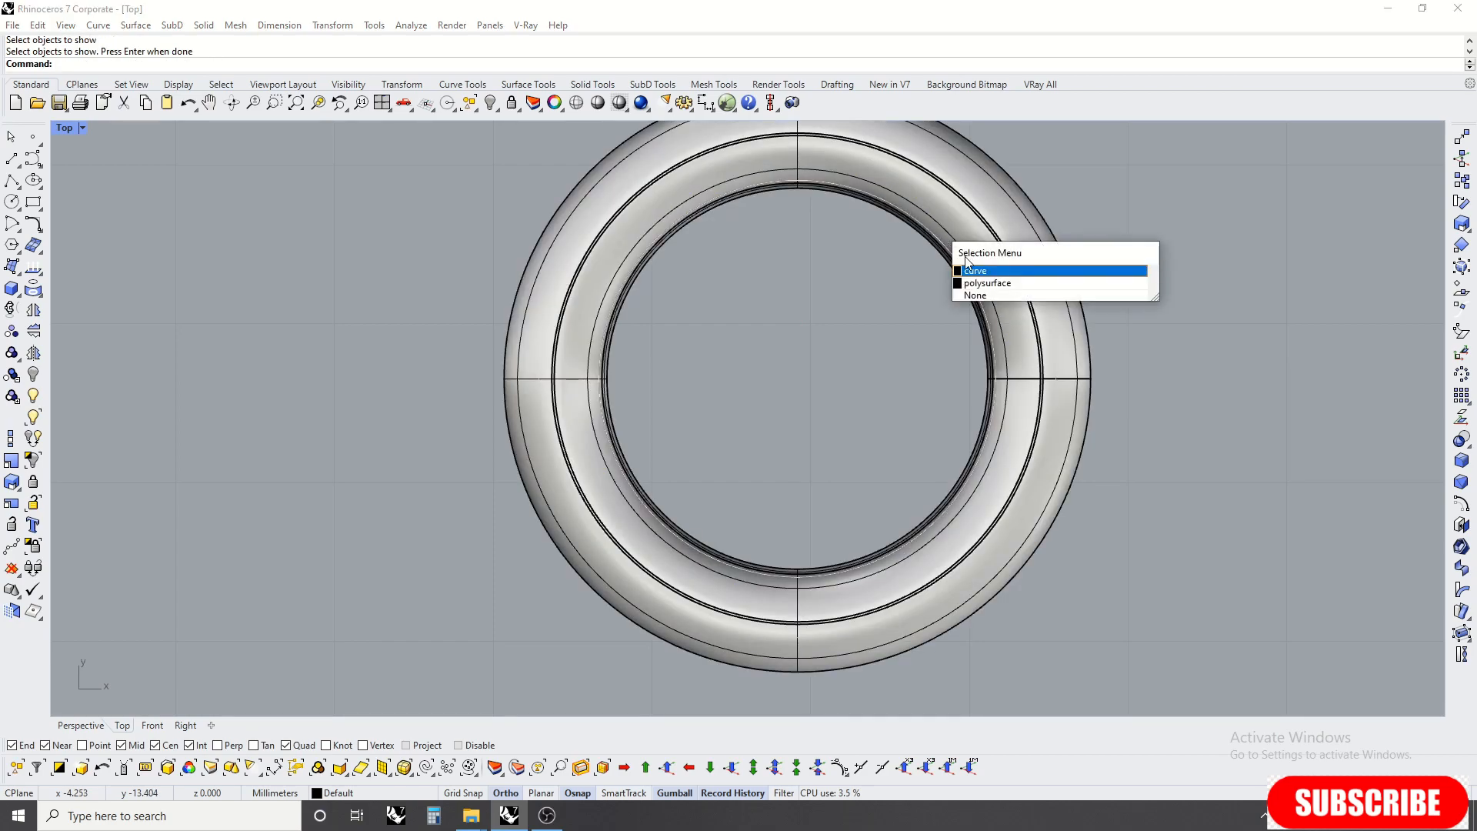
click(984, 271)
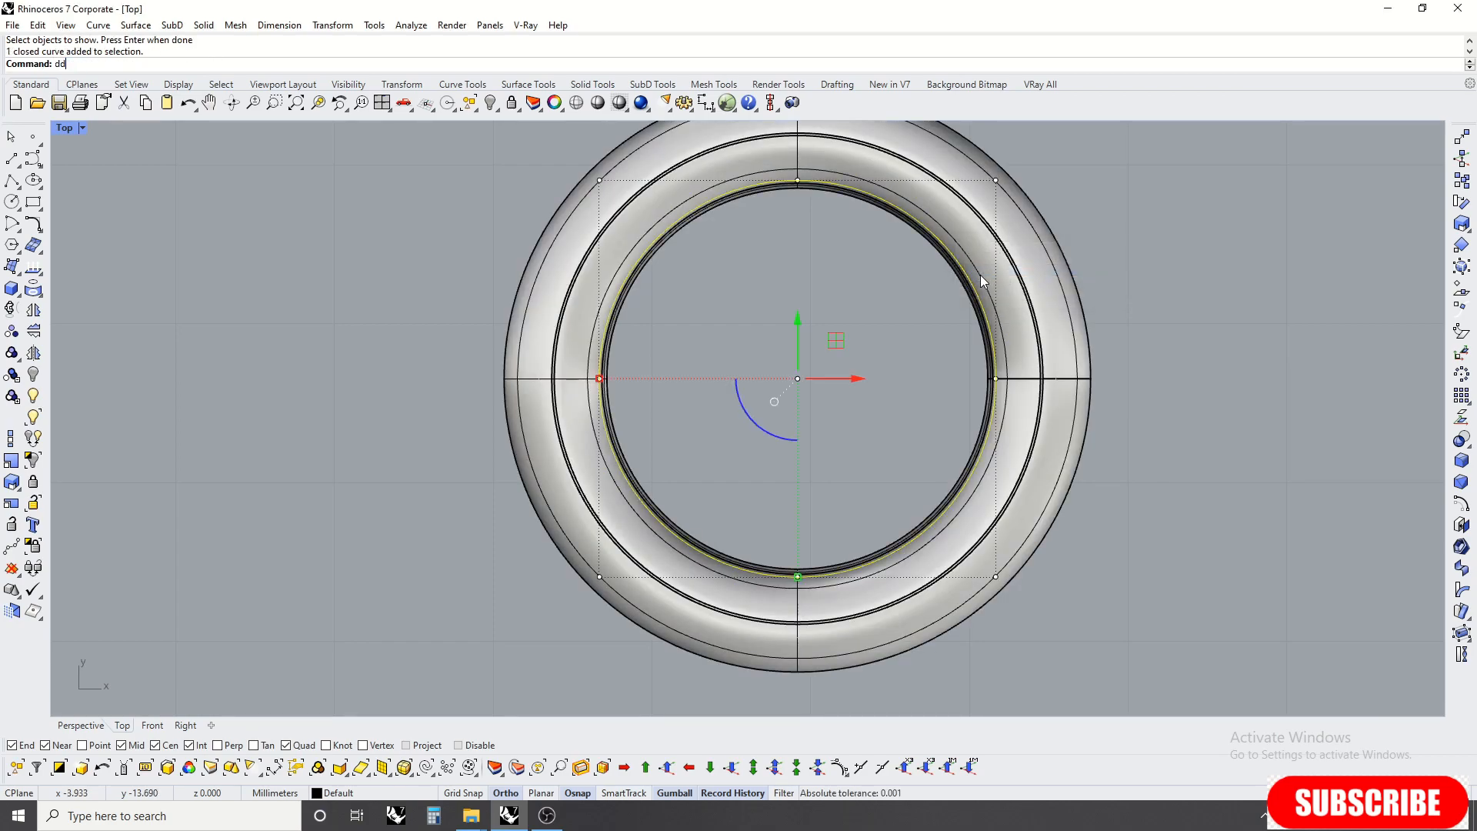
key(Return)
scroll(974, 279, down, 18)
key(Escape)
Step: Examine how the stone circle lies relative to the setting's inner wall in the top view
scroll(1003, 283, up, 8)
click(877, 277)
scroll(897, 260, up, 6)
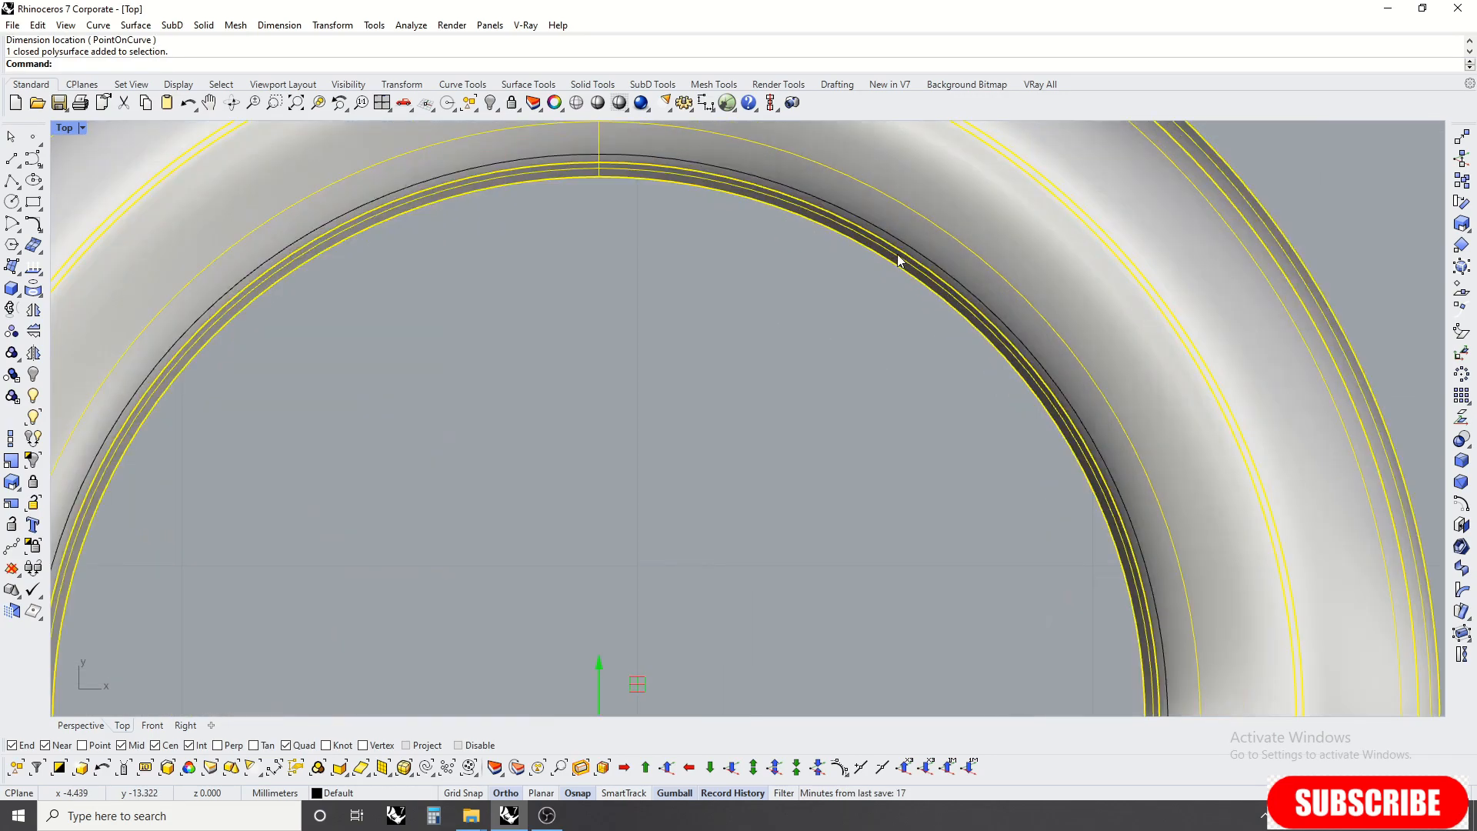
scroll(897, 256, up, 4)
scroll(897, 257, down, 4)
right_drag(897, 257, 893, 258)
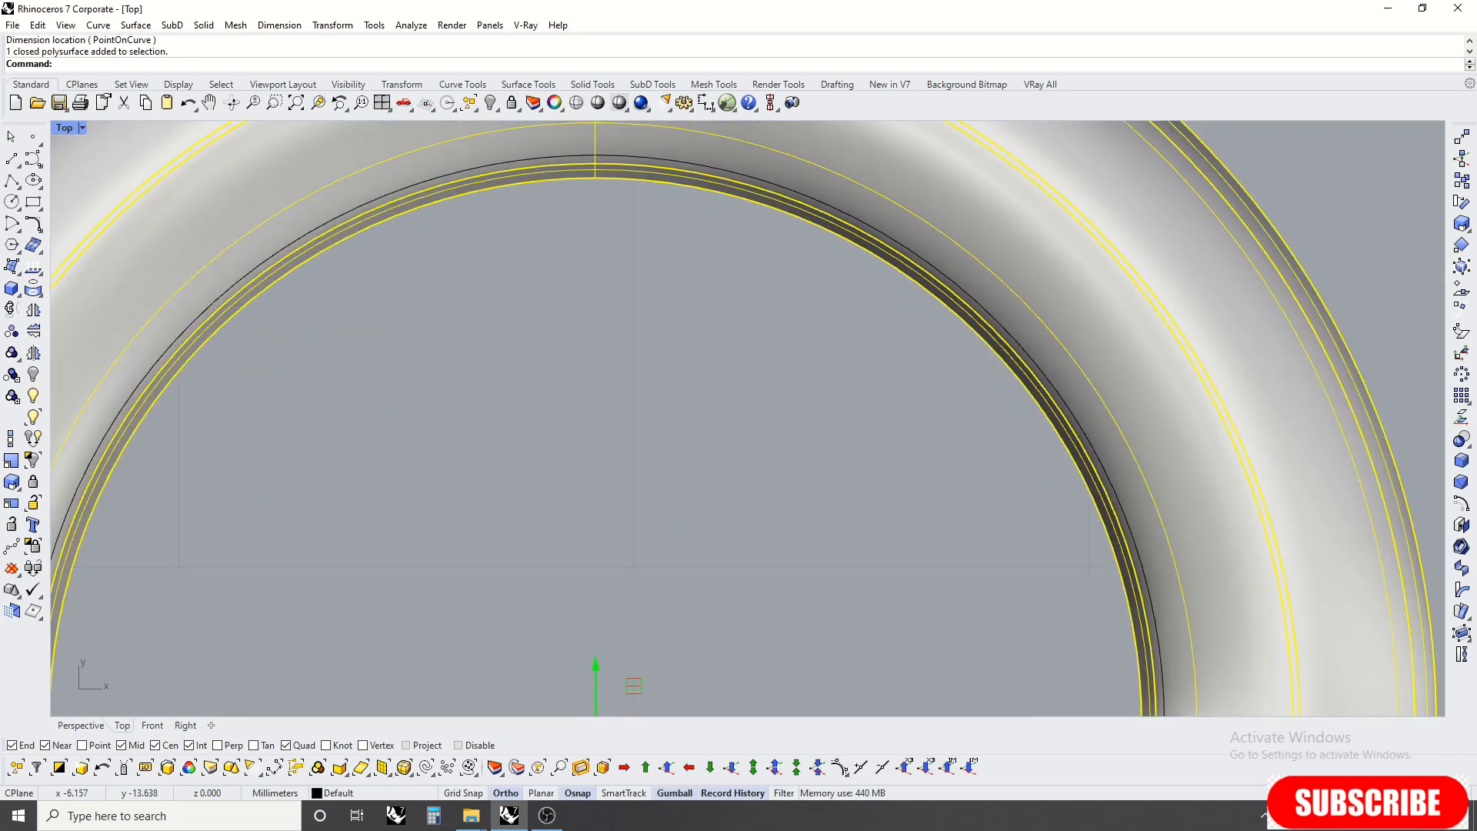
scroll(600, 370, down, 16)
click(722, 322)
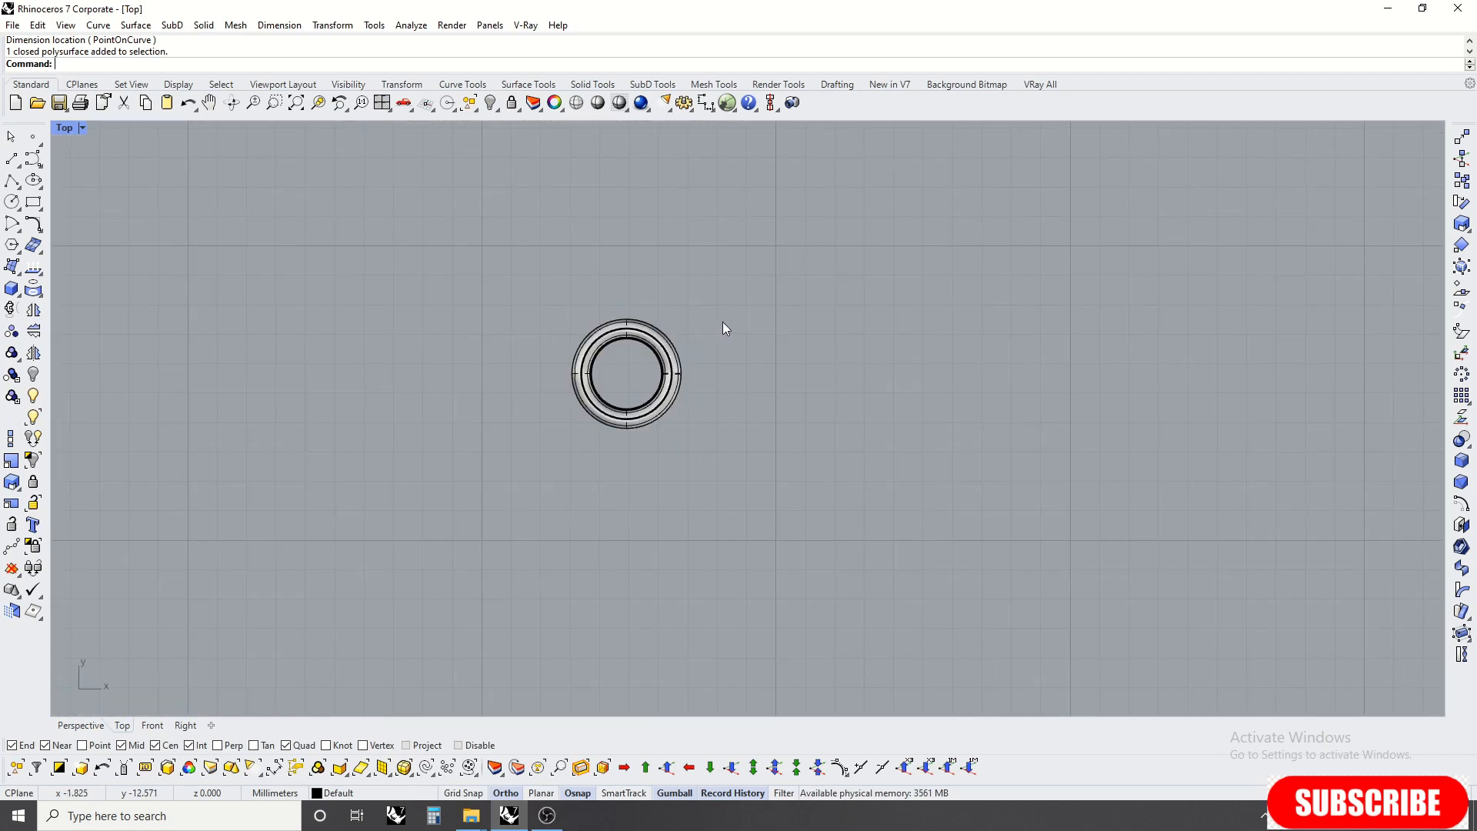
Step: Rotate the band about the origin in the front view, bringing the midpoint of a segment between two notches to the vertical axis
scroll(727, 387, down, 7)
right_drag(731, 388, 727, 438)
scroll(740, 321, up, 2)
scroll(754, 304, up, 2)
click(764, 285)
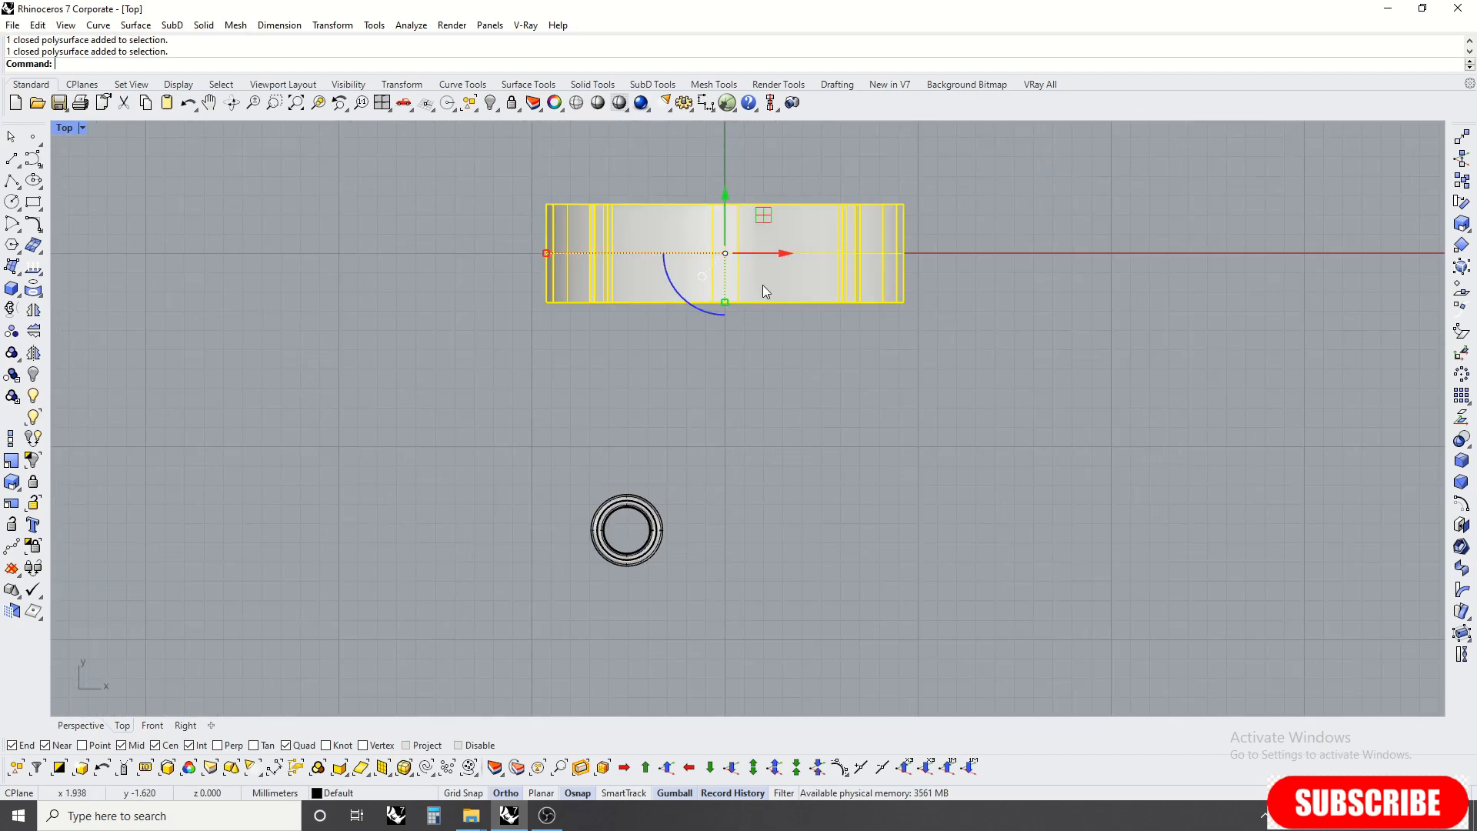
key(ctrl+F2)
scroll(728, 443, up, 4)
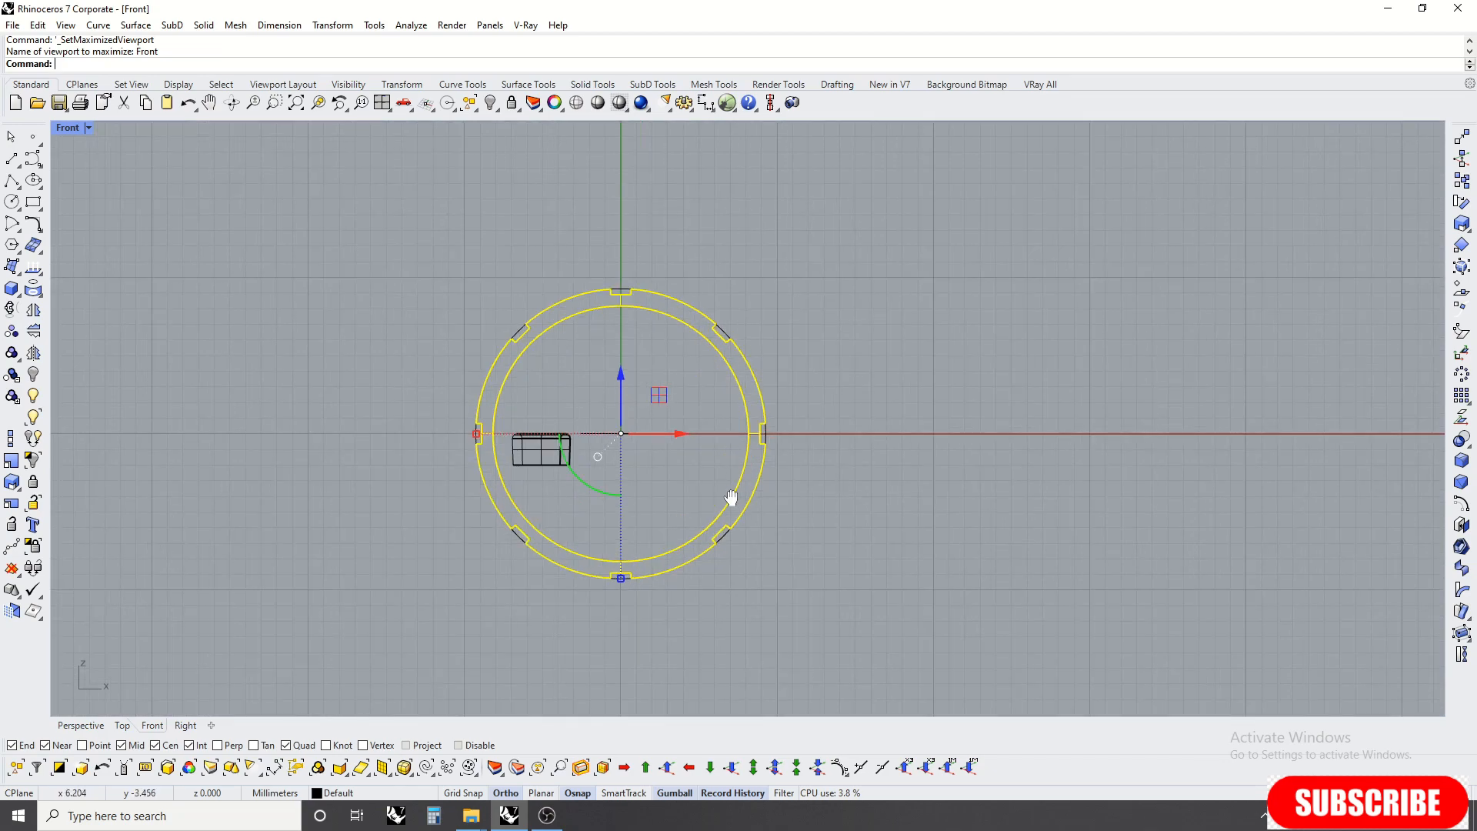
right_drag(718, 487, 770, 505)
click(1466, 200)
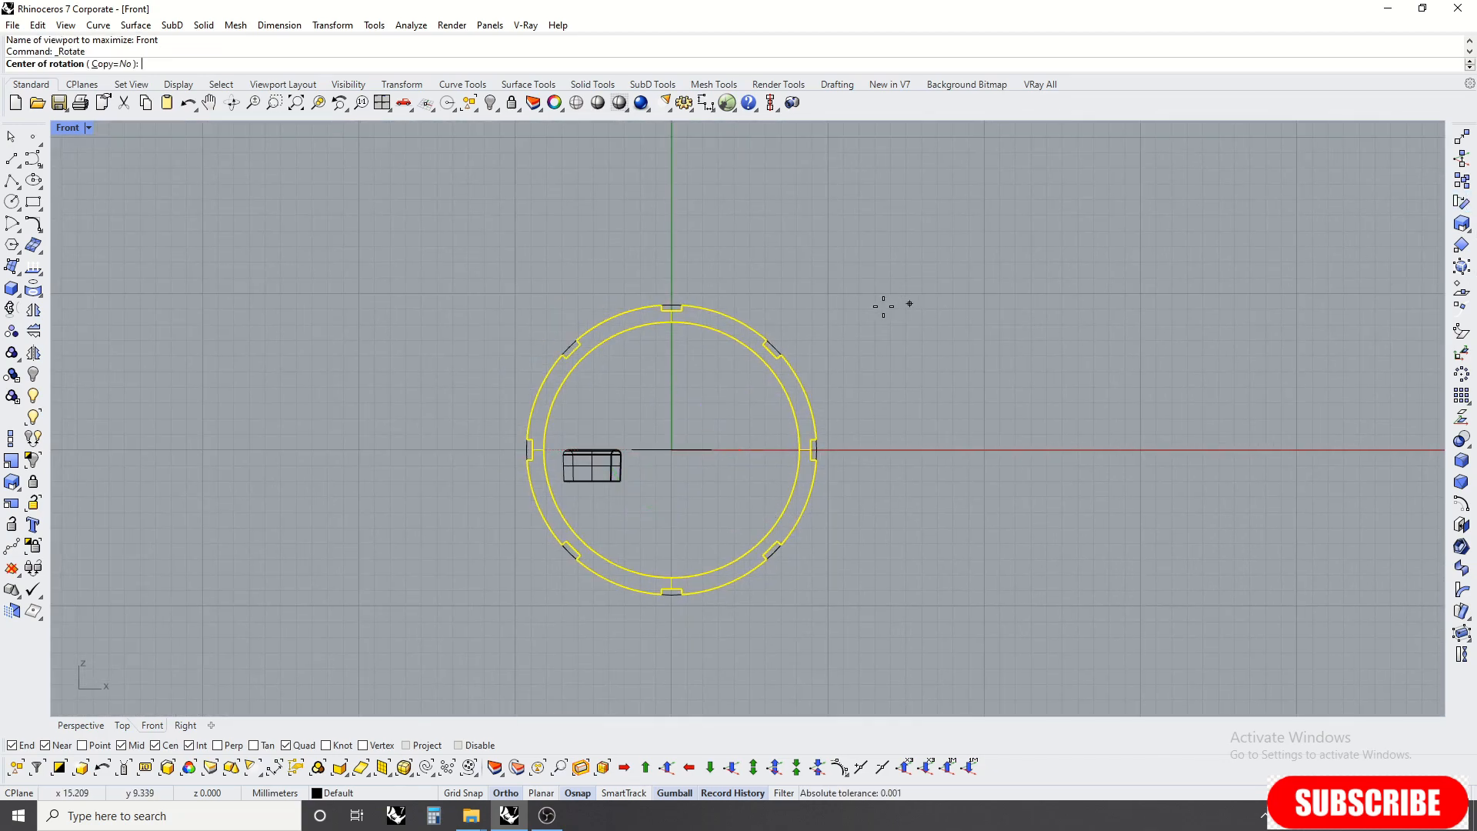
right_drag(895, 303, 797, 383)
text(0)
key(Return)
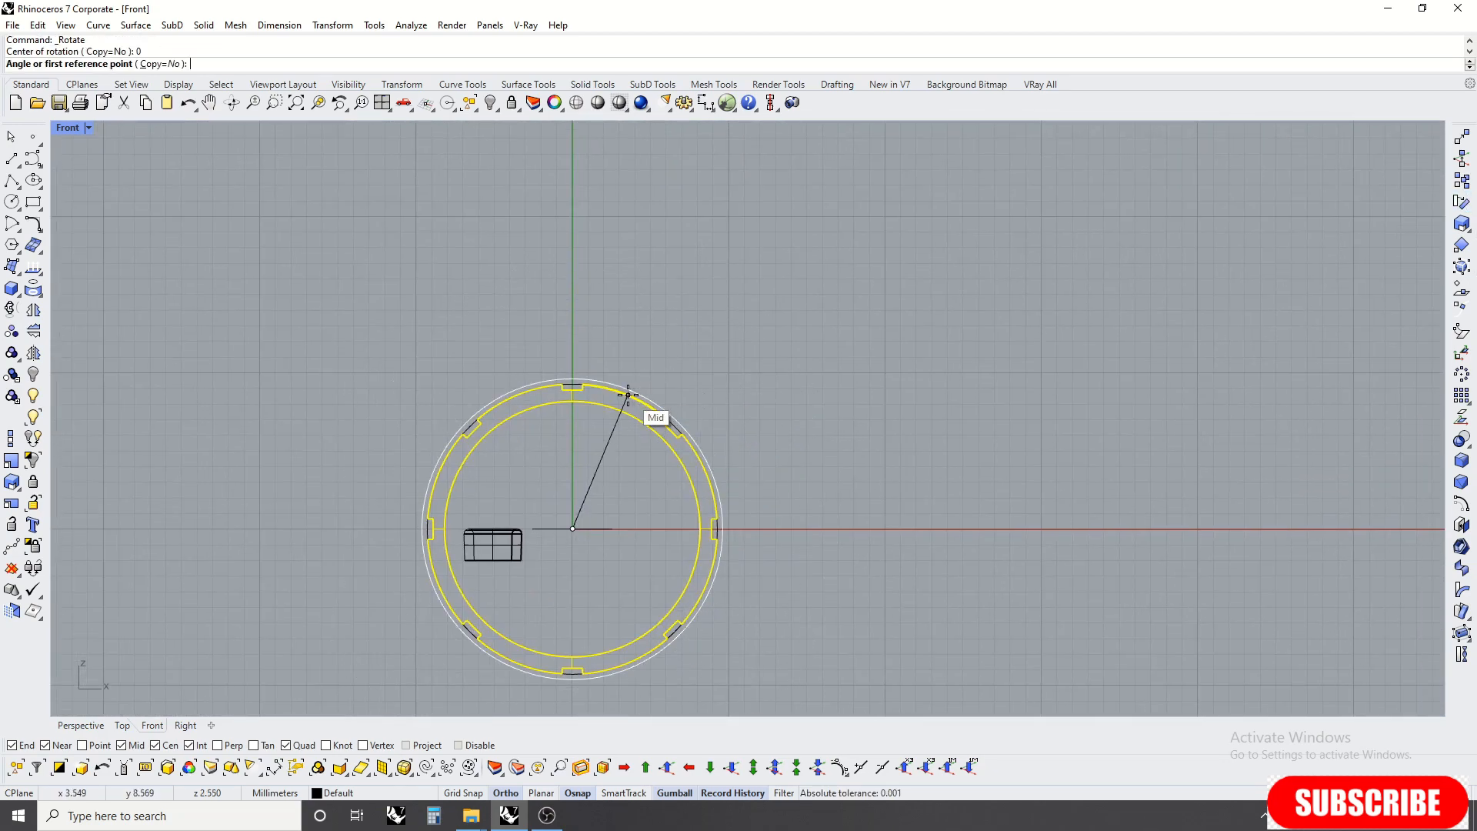
click(629, 396)
click(615, 423)
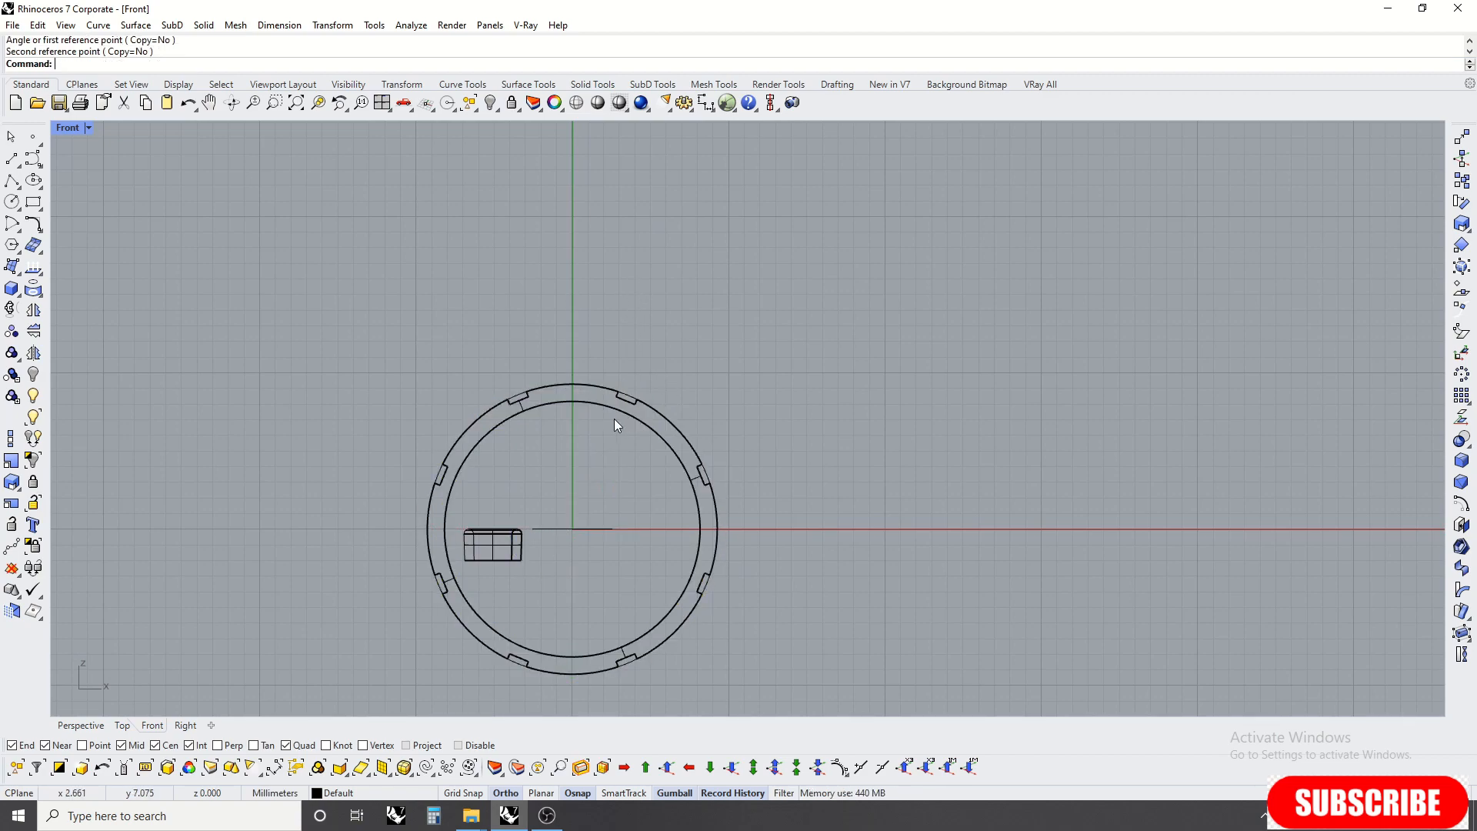
Step: Hide all the curves and move the setting by its centre to the origin
click(410, 767)
click(33, 376)
click(492, 542)
key(ctrl+F1)
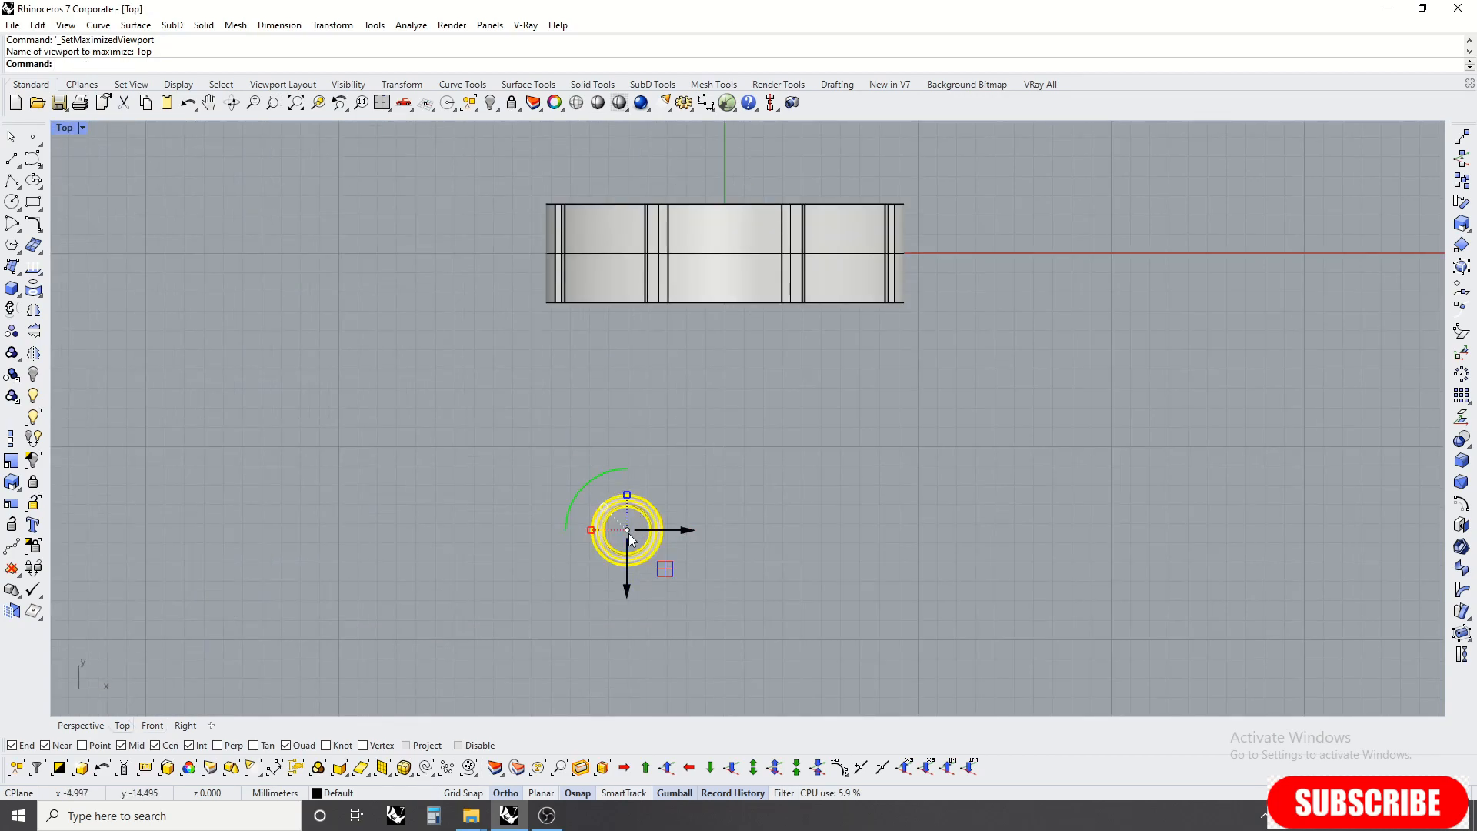
drag(629, 539, 746, 461)
text(0)
key(Return)
key(Escape)
scroll(726, 242, up, 3)
Step: Raise the setting vertically in the front view to the top of the band, with its base at the band's inner surface
key(ctrl+F2)
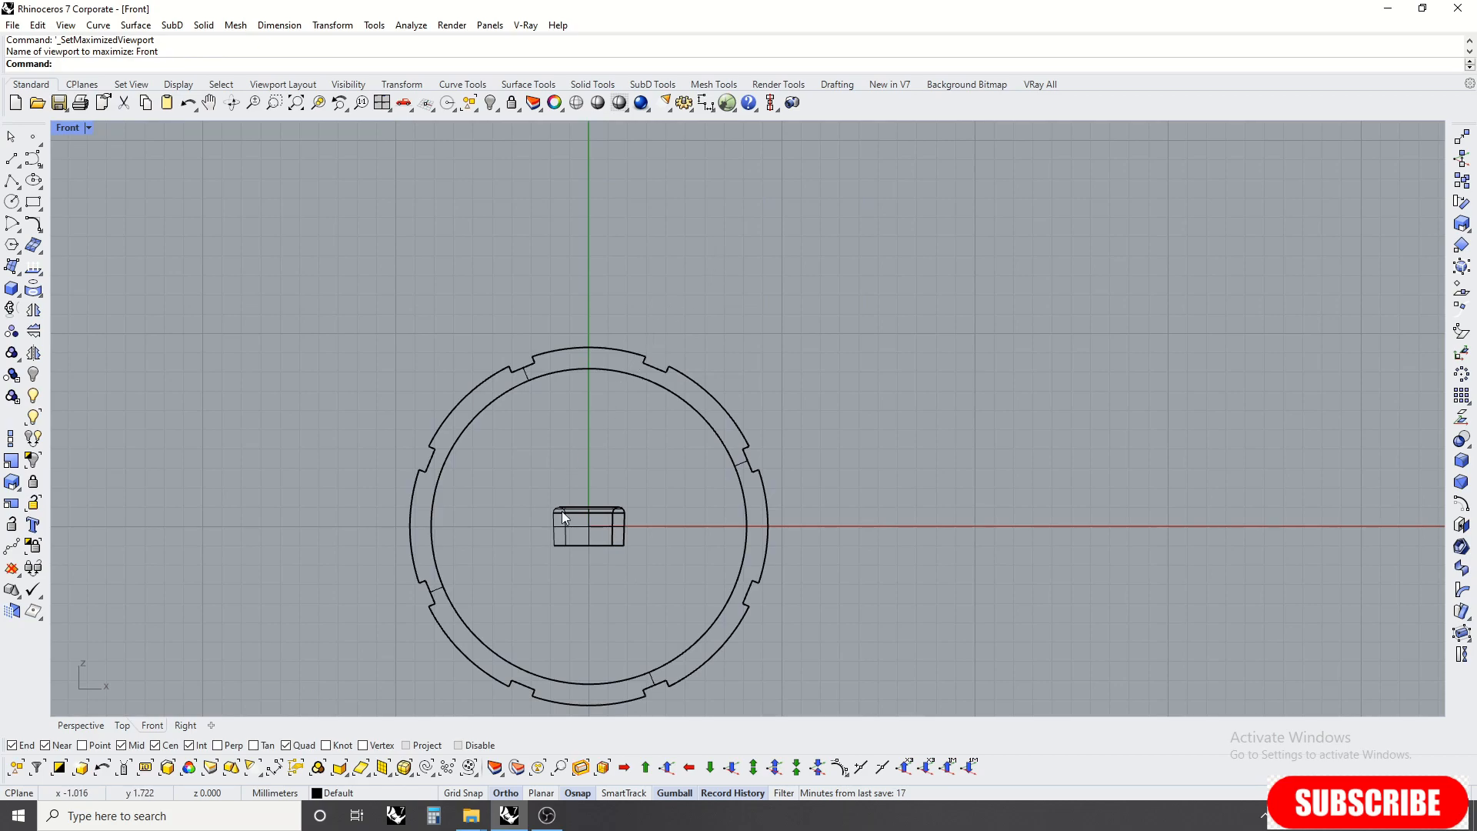
click(592, 512)
key(ctrl+F1)
middle_click(750, 232)
click(754, 186)
key(ctrl+F2)
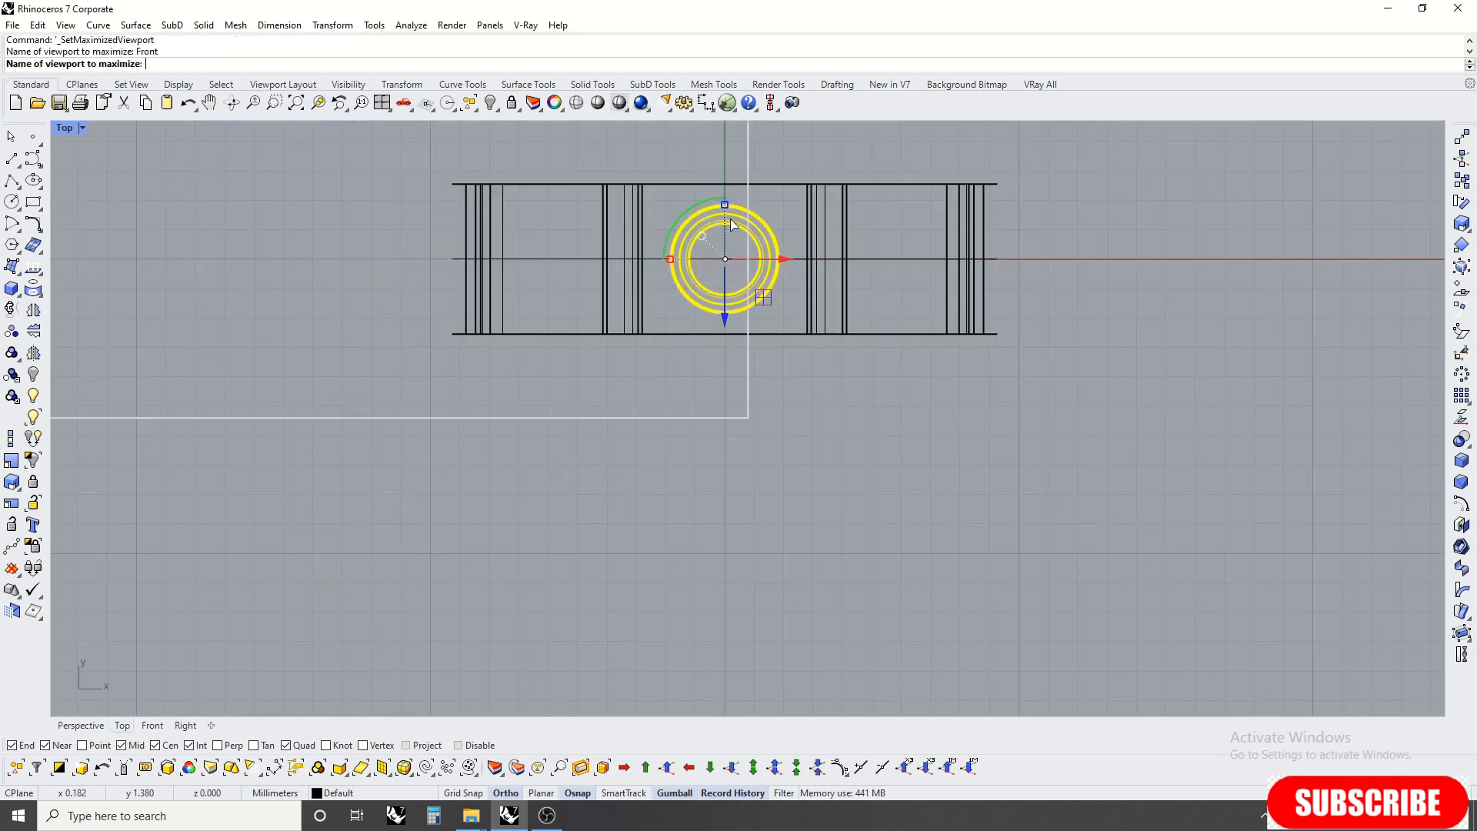
drag(589, 489, 576, 293)
scroll(612, 274, up, 7)
scroll(618, 307, down, 10)
click(672, 316)
Step: Display the ring in Shaded mode in the perspective view
key(ctrl+F4)
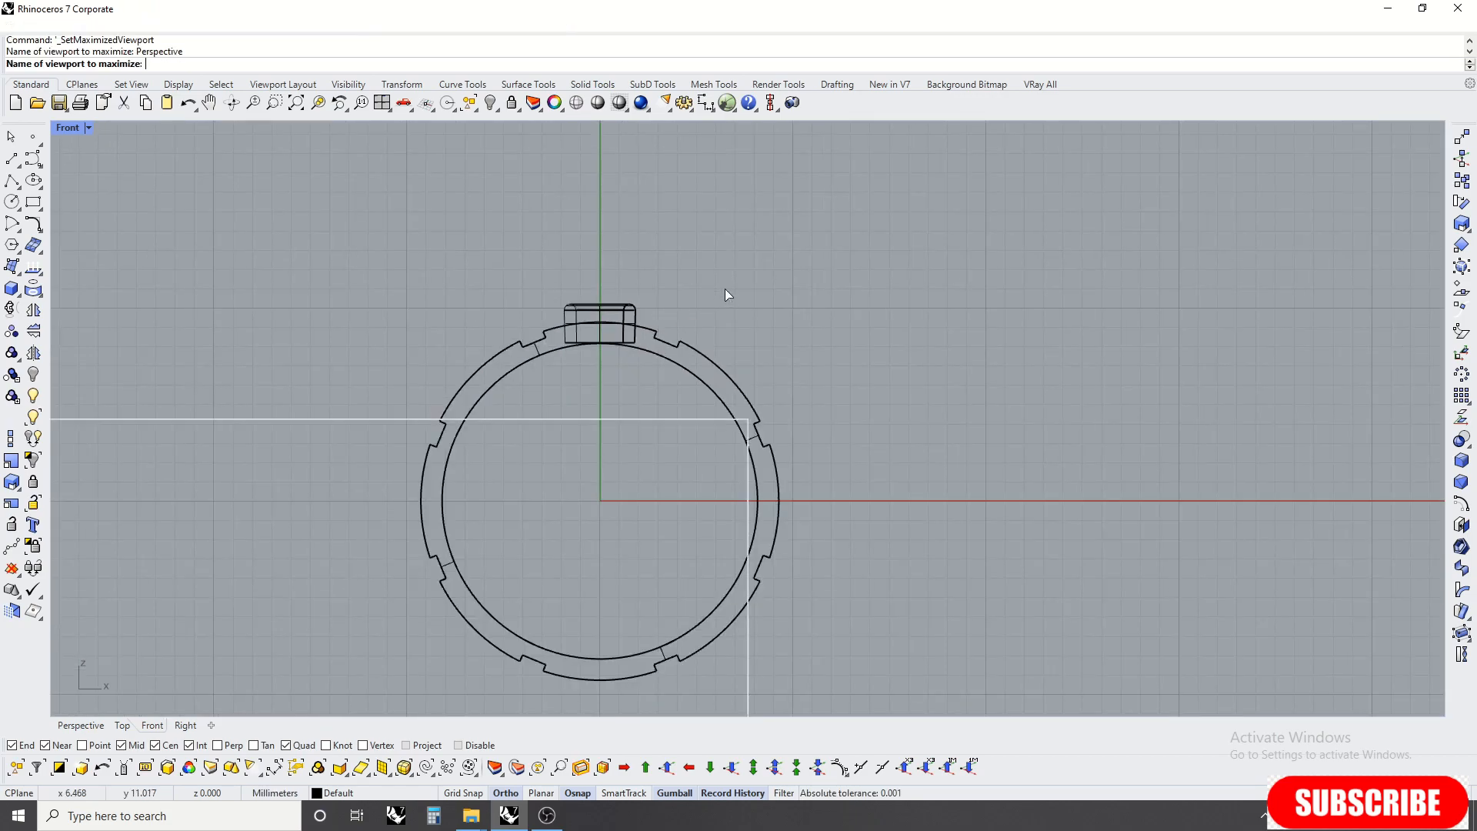
scroll(739, 431, down, 6)
right_drag(729, 493, 743, 241)
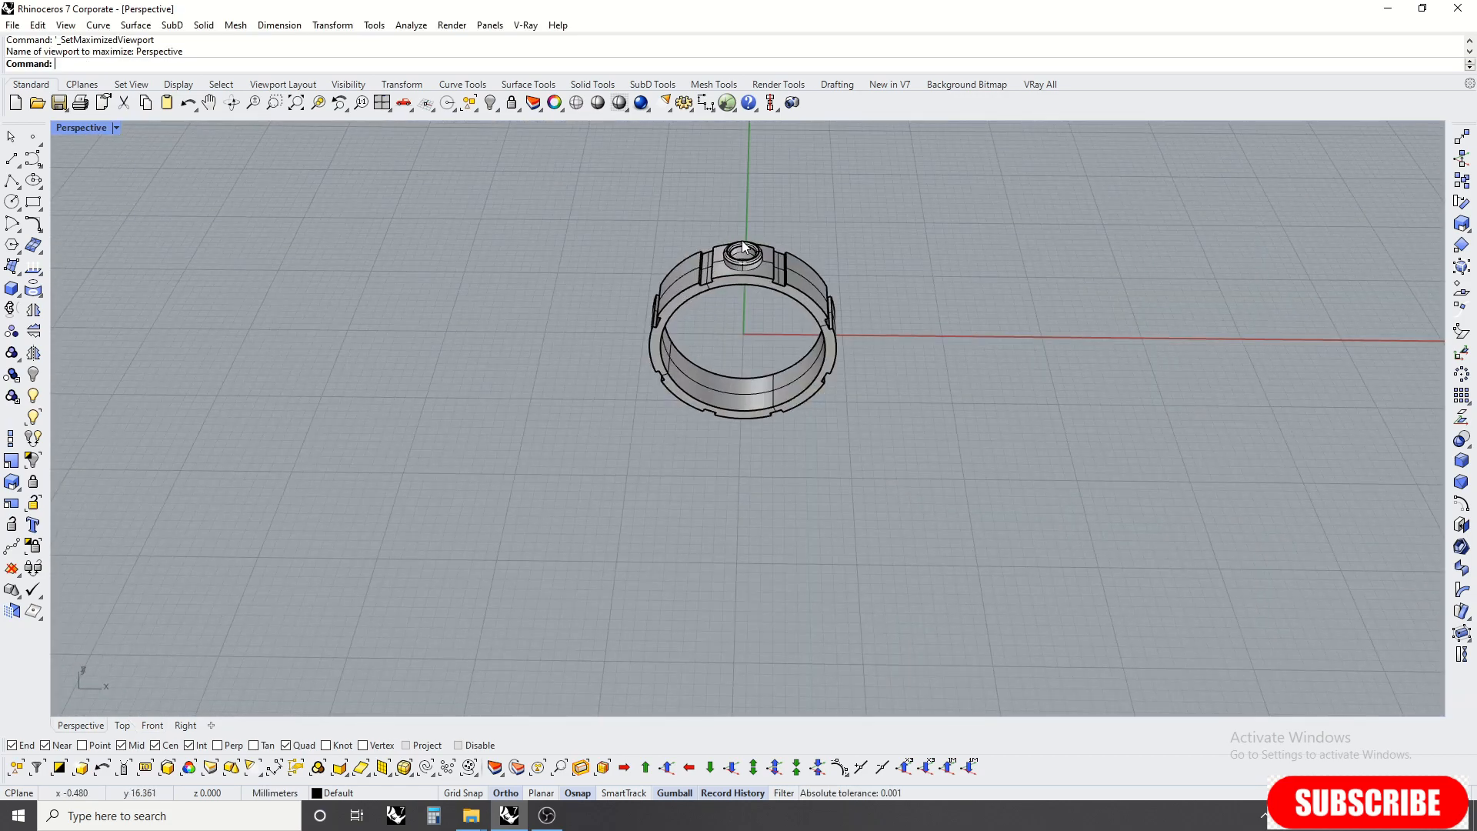
scroll(743, 246, up, 4)
middle_click(690, 257)
click(704, 312)
scroll(733, 316, up, 4)
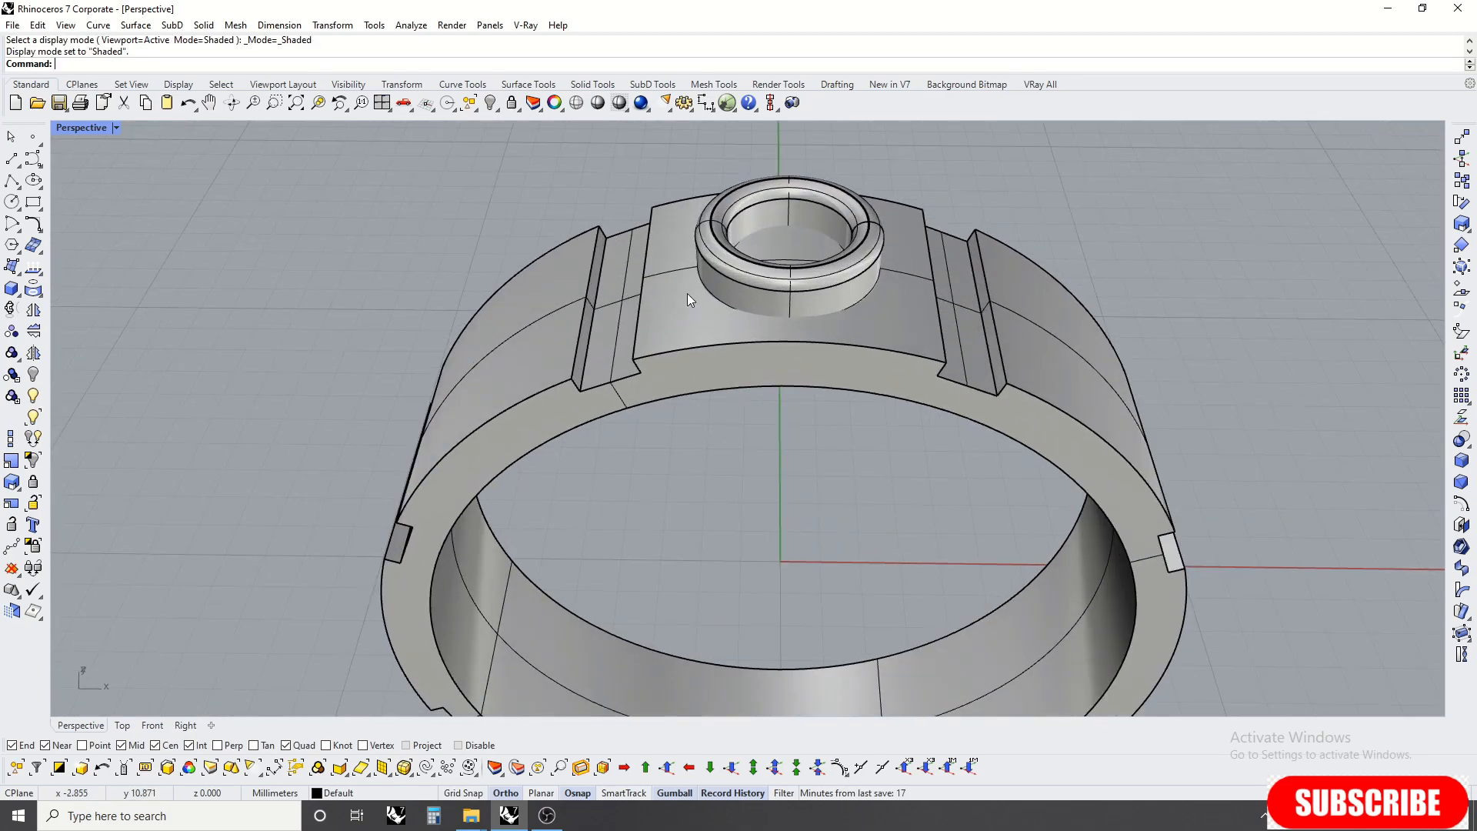
Step: Raise the band's outer face beneath the setting slightly to thicken that segment
ctrl+shift+click(686, 292)
right_drag(719, 326, 783, 351)
drag(784, 351, 810, 344)
right_drag(810, 344, 791, 384)
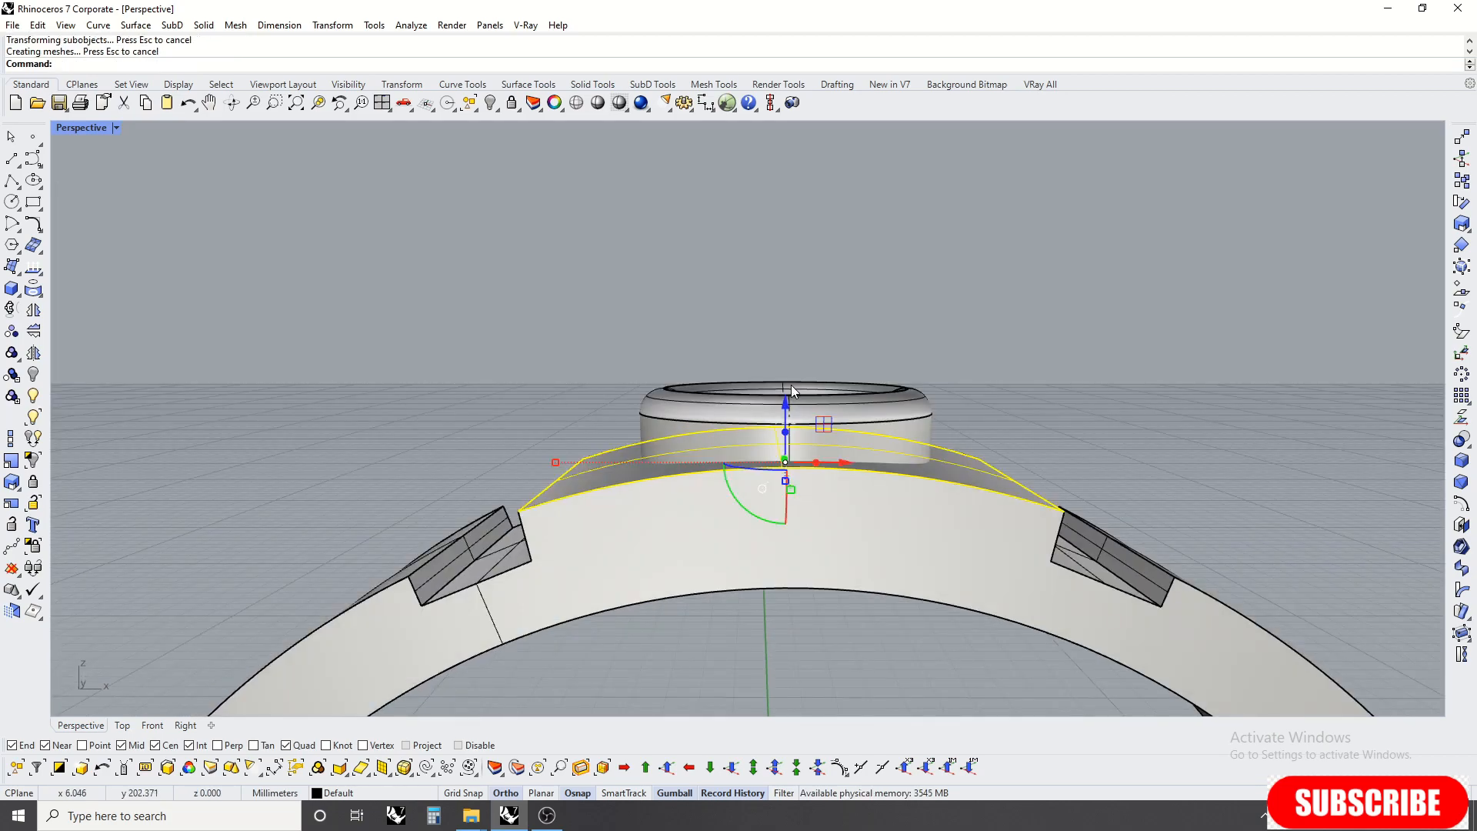
drag(785, 401, 801, 391)
key(Escape)
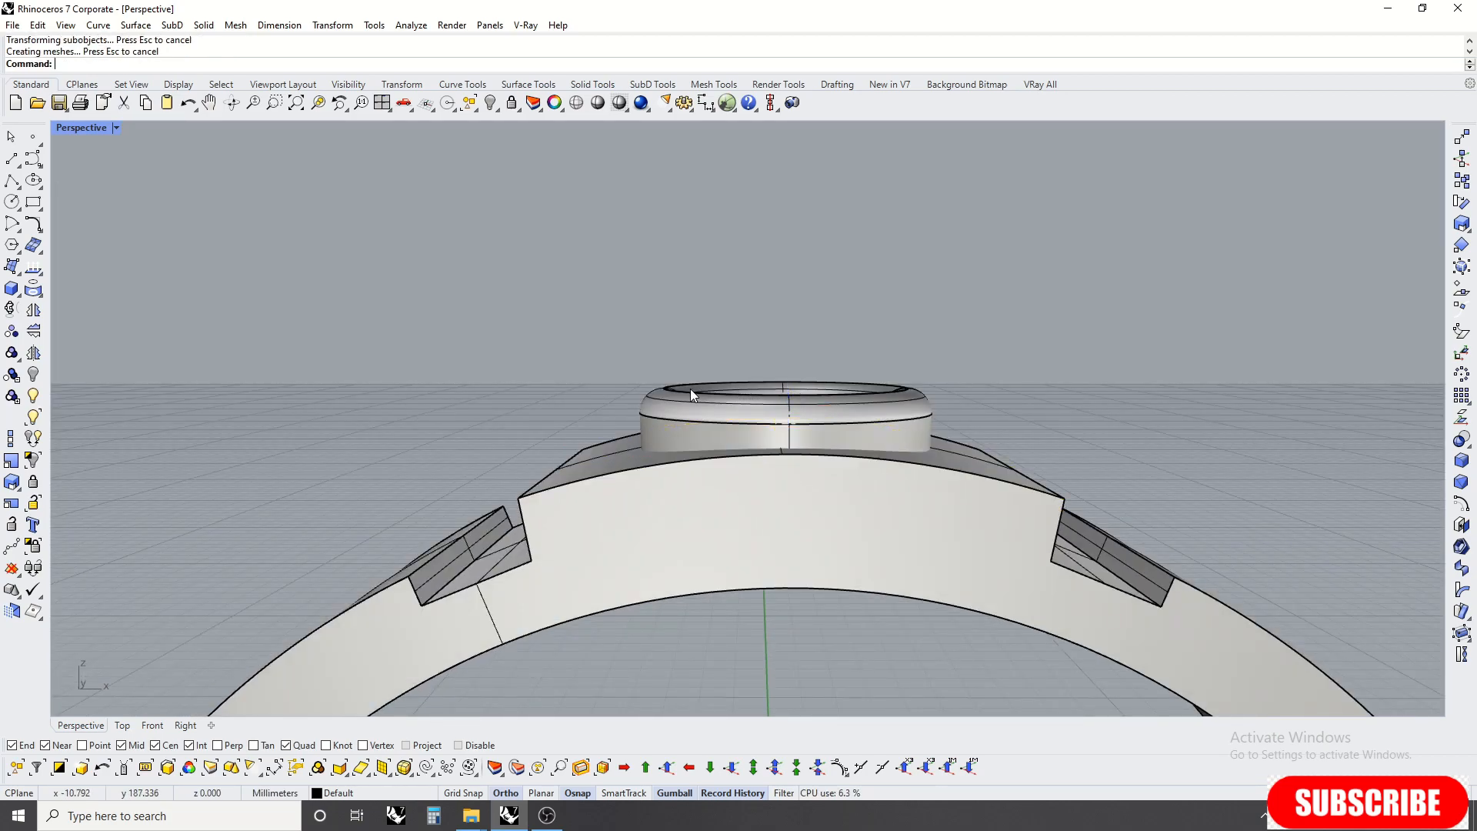
scroll(691, 389, down, 6)
right_drag(845, 417, 802, 365)
key(ctrl+F2)
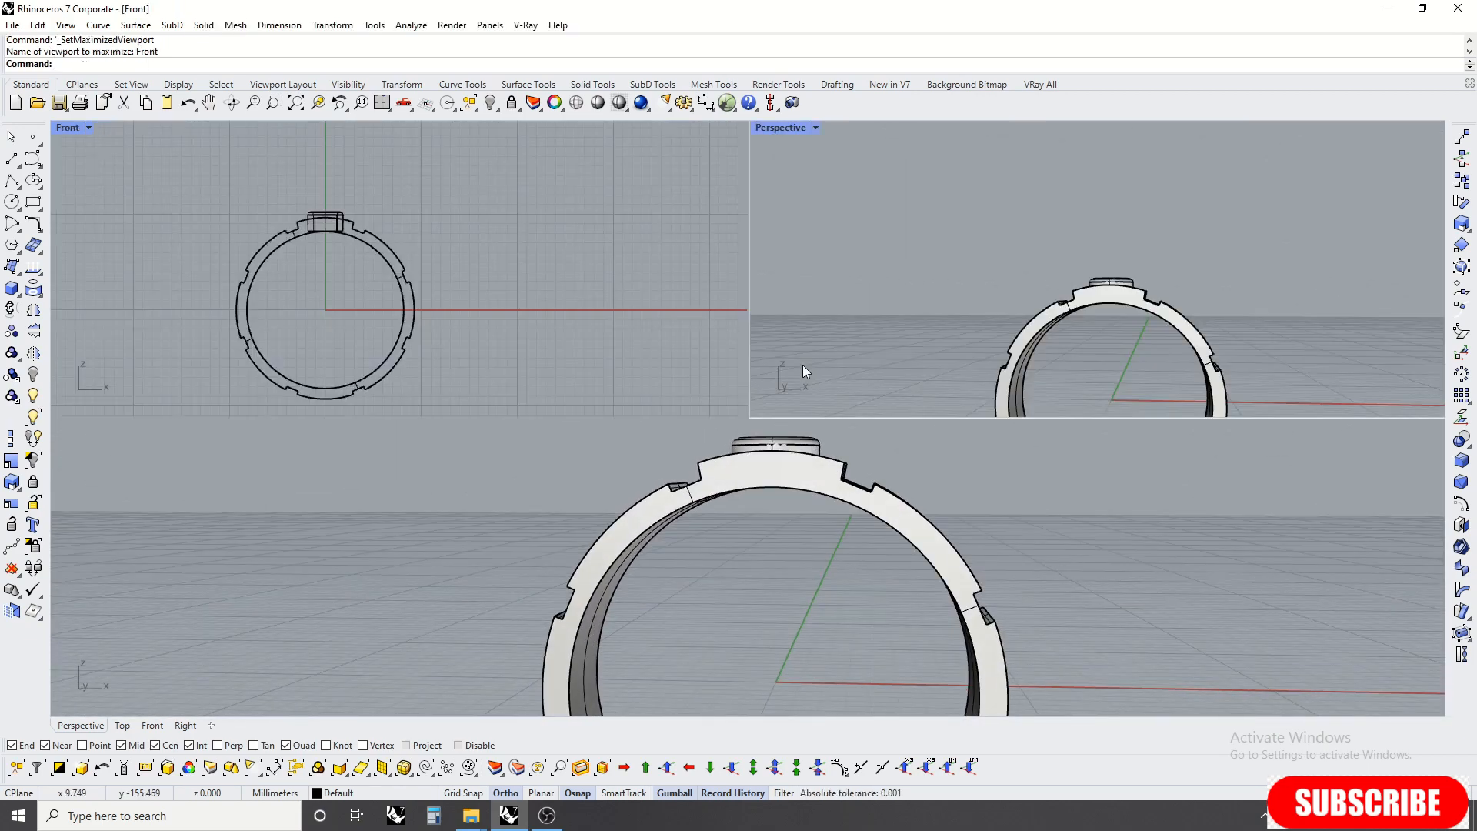
key(ctrl+F4)
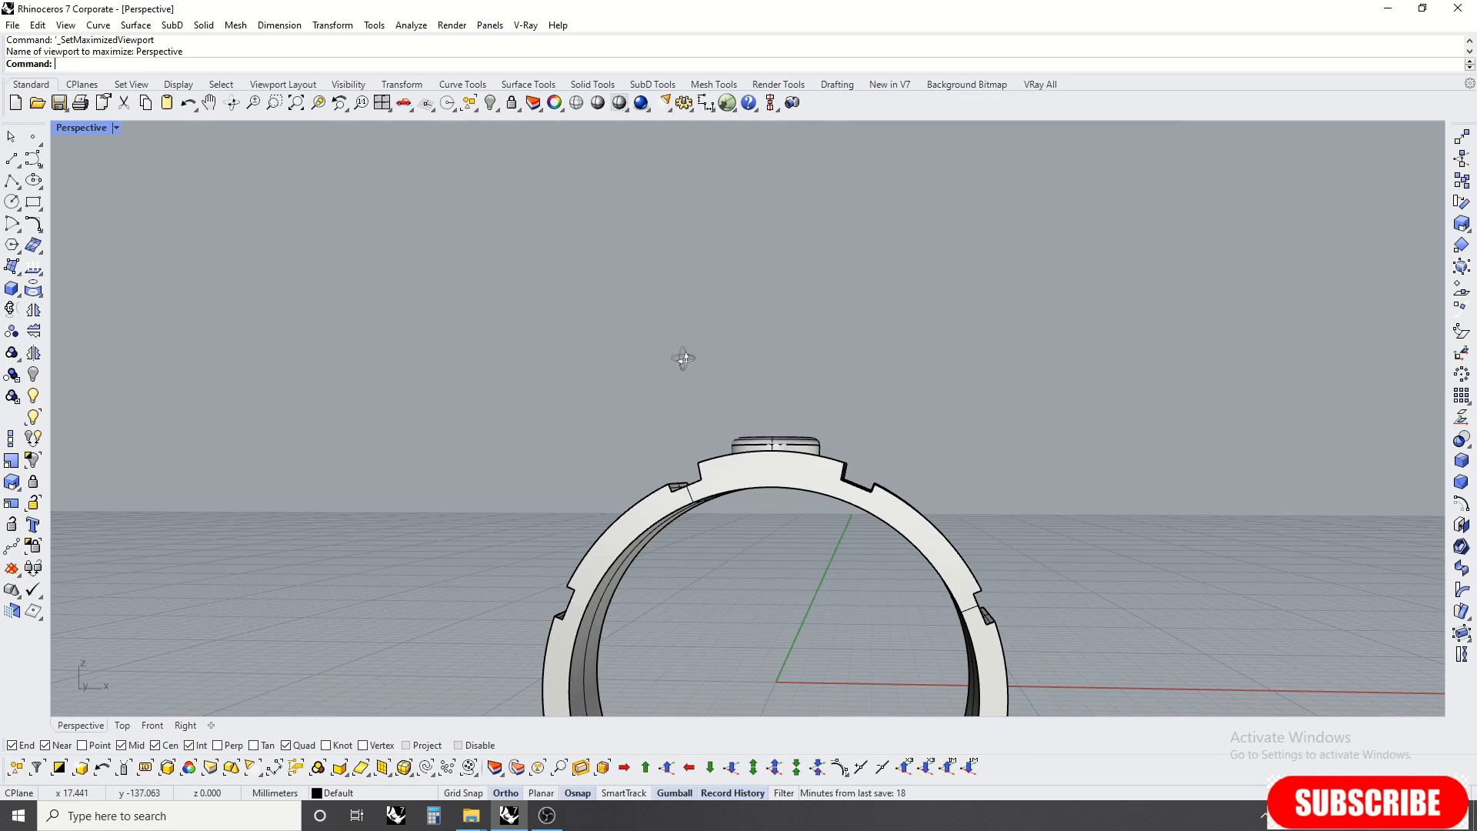
Step: Display the ring in Shaded mode in the top view, after viewing the setting closely in perspective
right_drag(680, 346, 740, 500)
scroll(694, 385, up, 10)
right_drag(723, 422, 770, 291)
scroll(627, 369, down, 8)
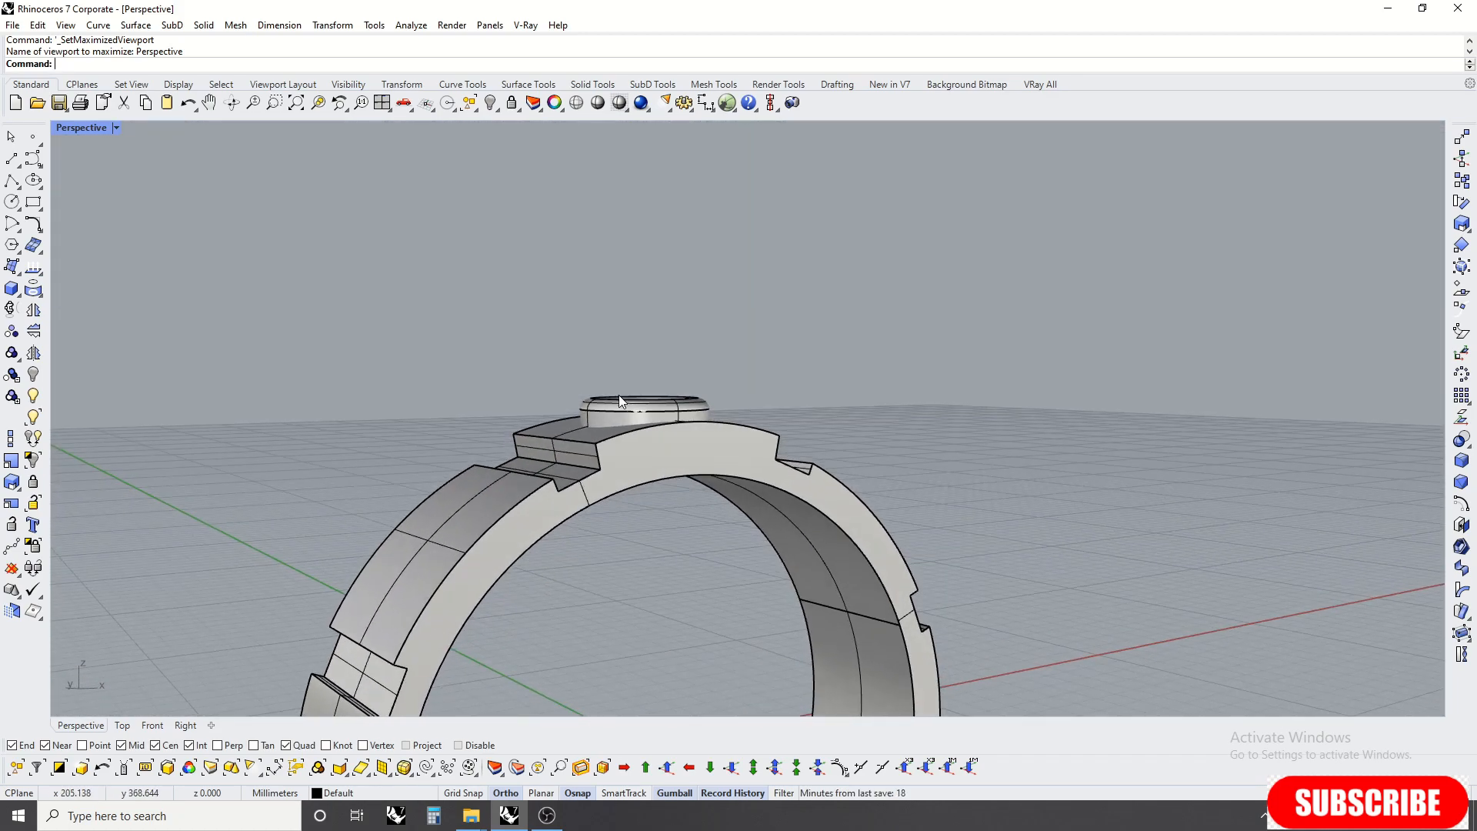
scroll(612, 405, up, 8)
right_drag(601, 421, 760, 495)
key(ctrl+F1)
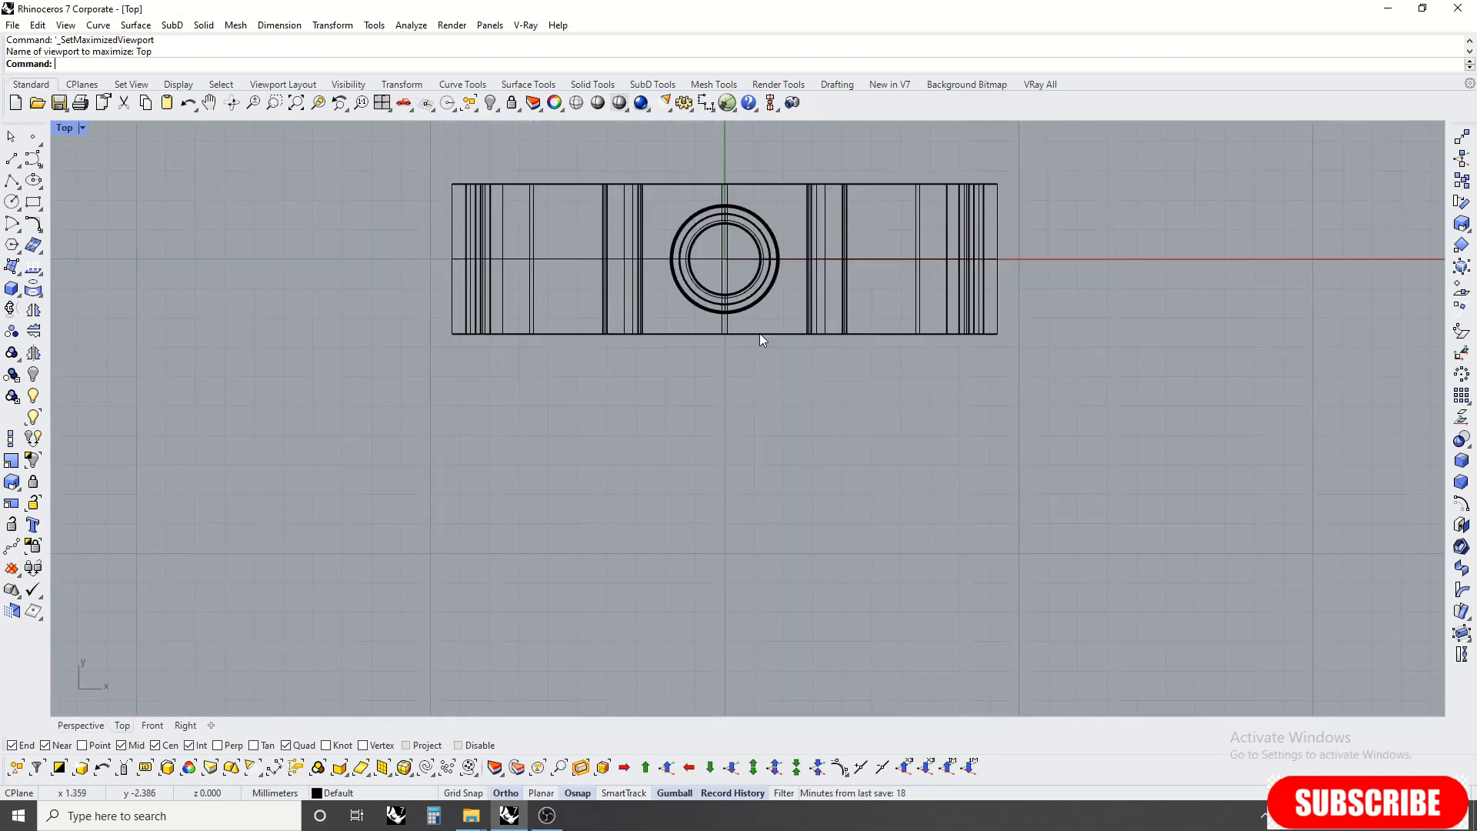
middle_click(728, 188)
click(727, 183)
scroll(727, 183, up, 5)
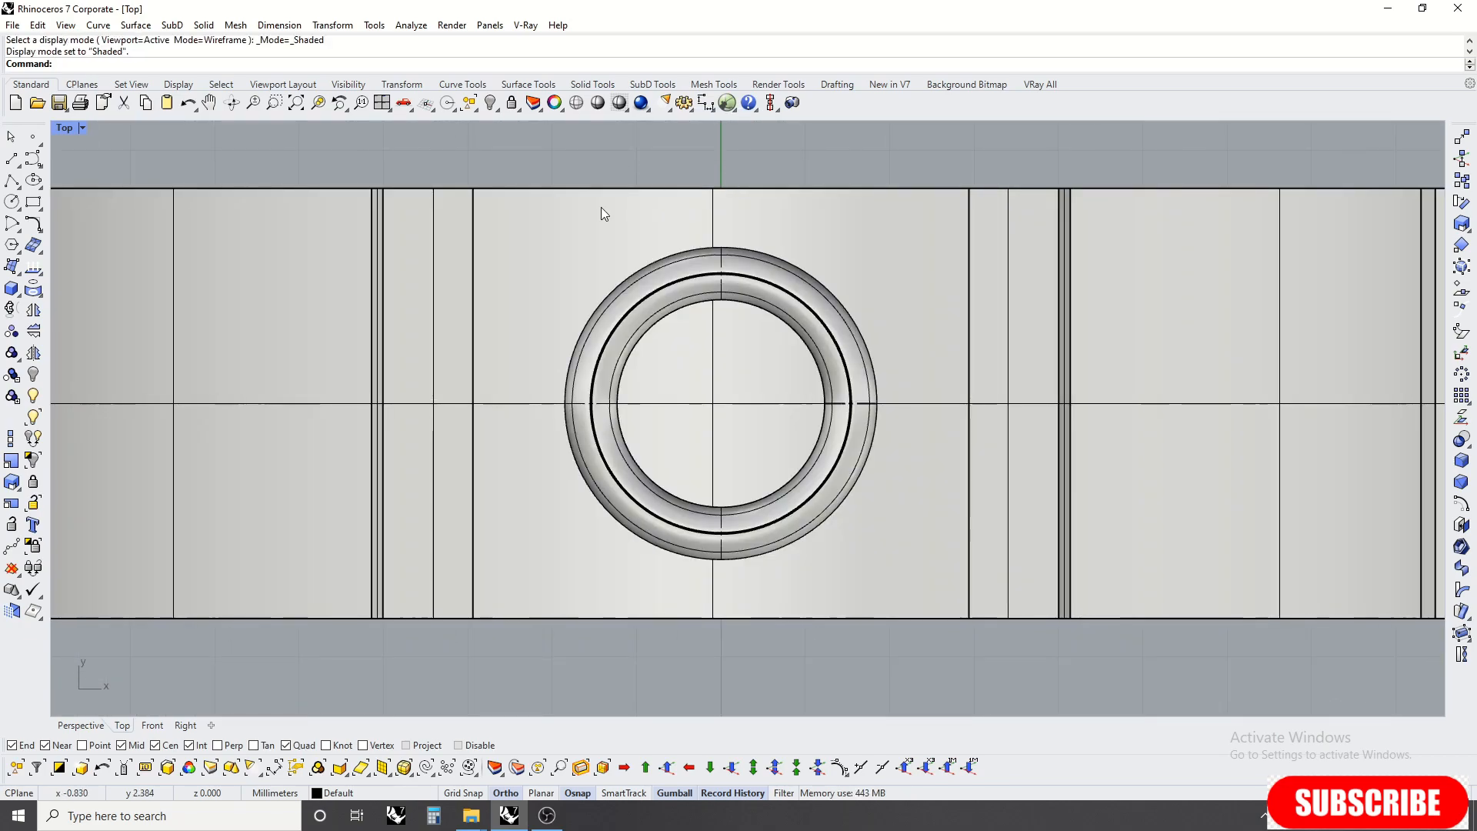
Step: Examine the setting against the band in the top view in both Wireframe and Shaded display
middle_click(561, 263)
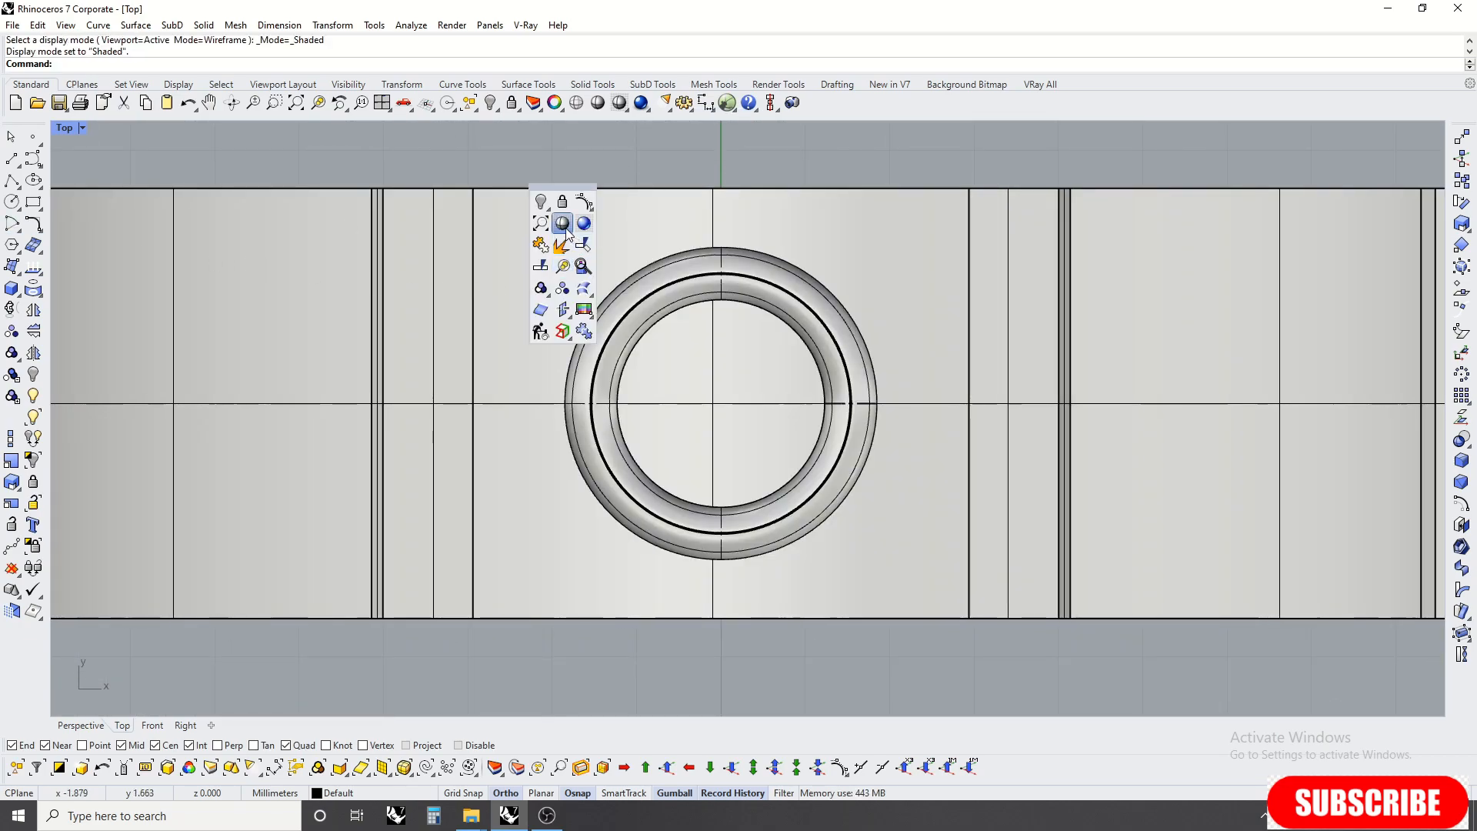
click(566, 229)
click(792, 310)
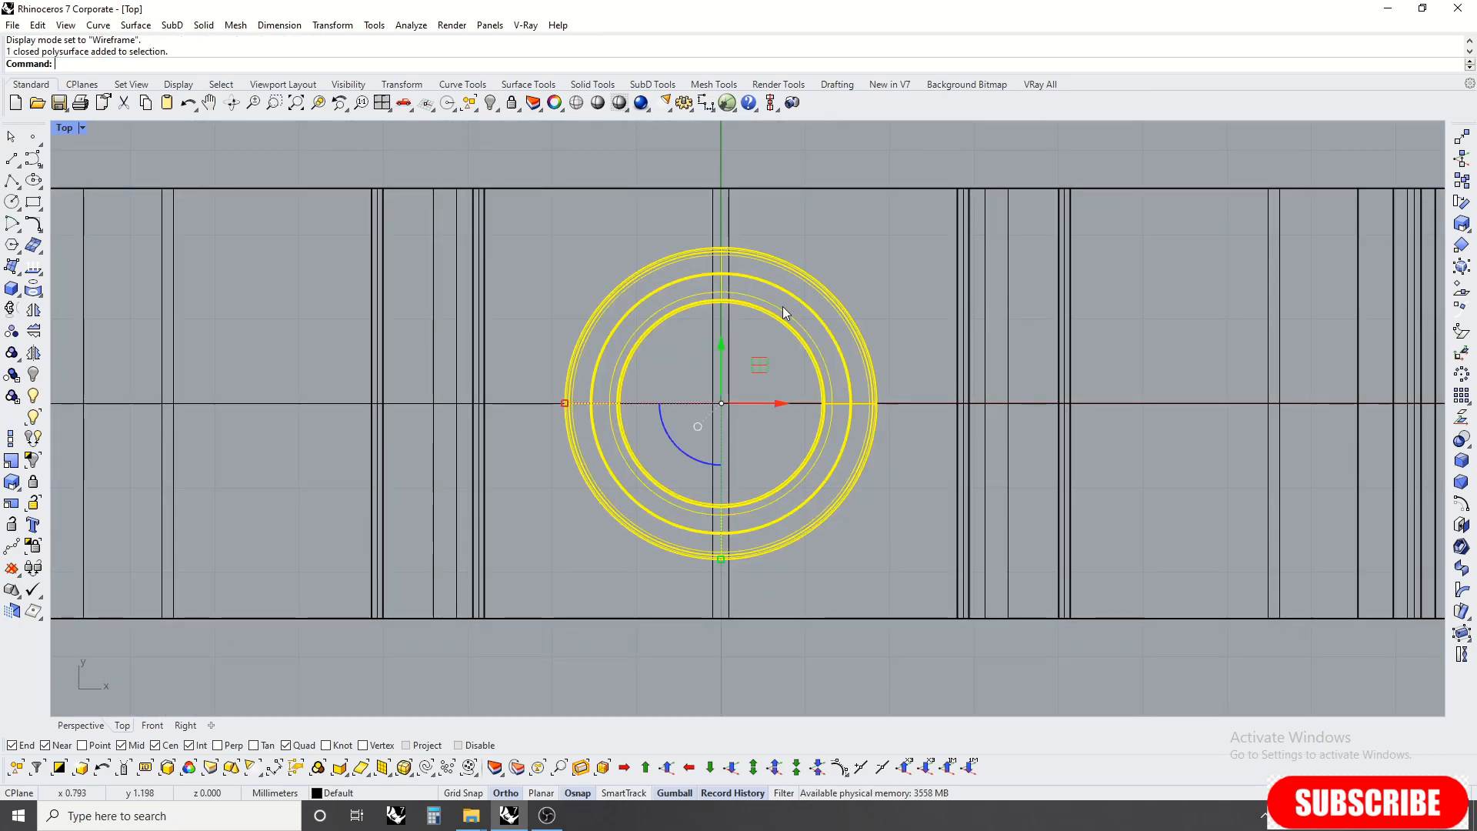
scroll(738, 407, up, 2)
scroll(739, 408, down, 4)
right_drag(590, 218, 779, 326)
middle_click(715, 235)
click(717, 201)
right_drag(871, 351, 785, 368)
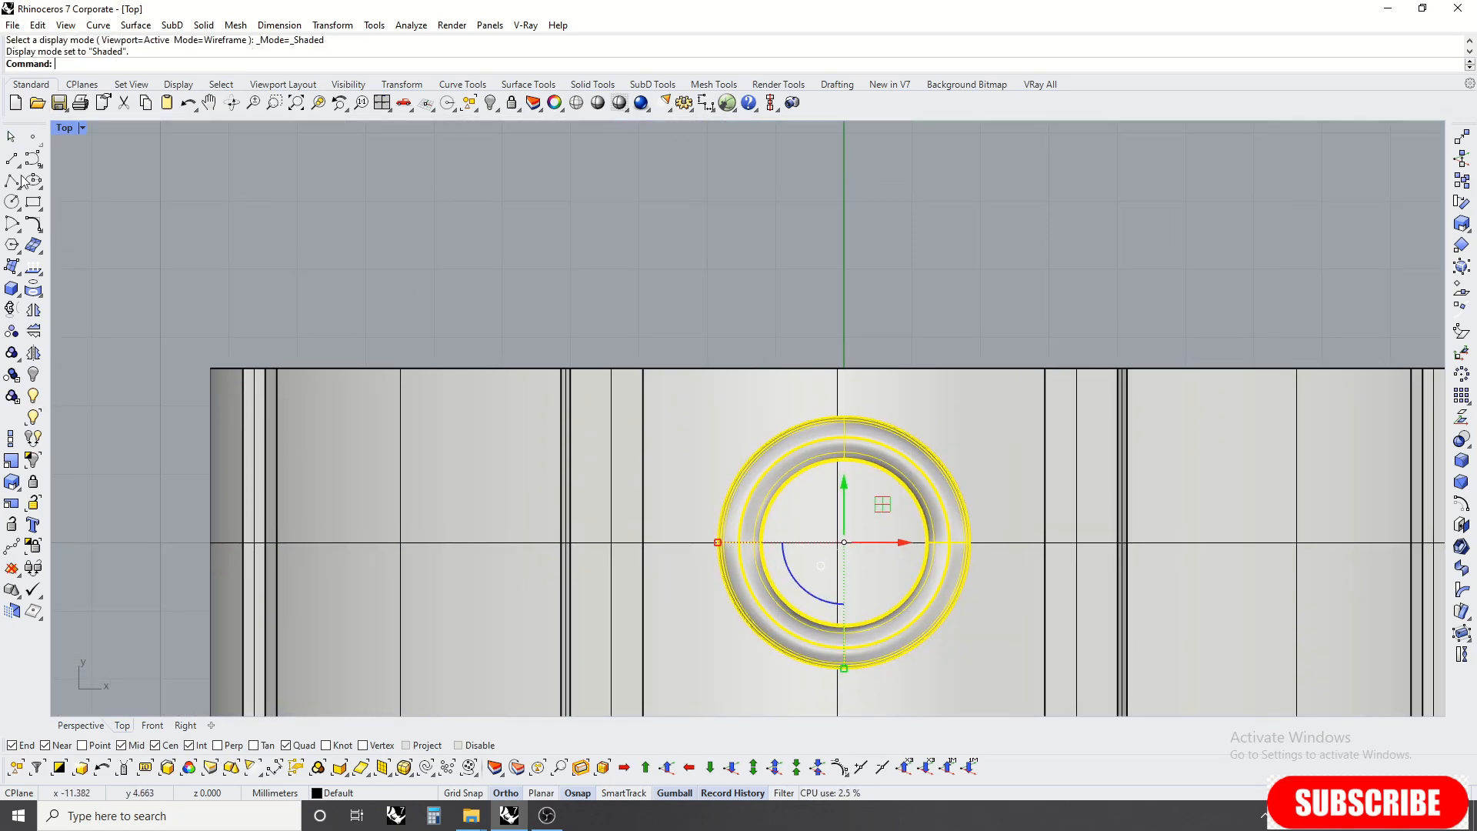
Step: Draw a 0.75 mm circle by diameter from the middle of the band's edge inward to the setting
click(17, 207)
click(56, 209)
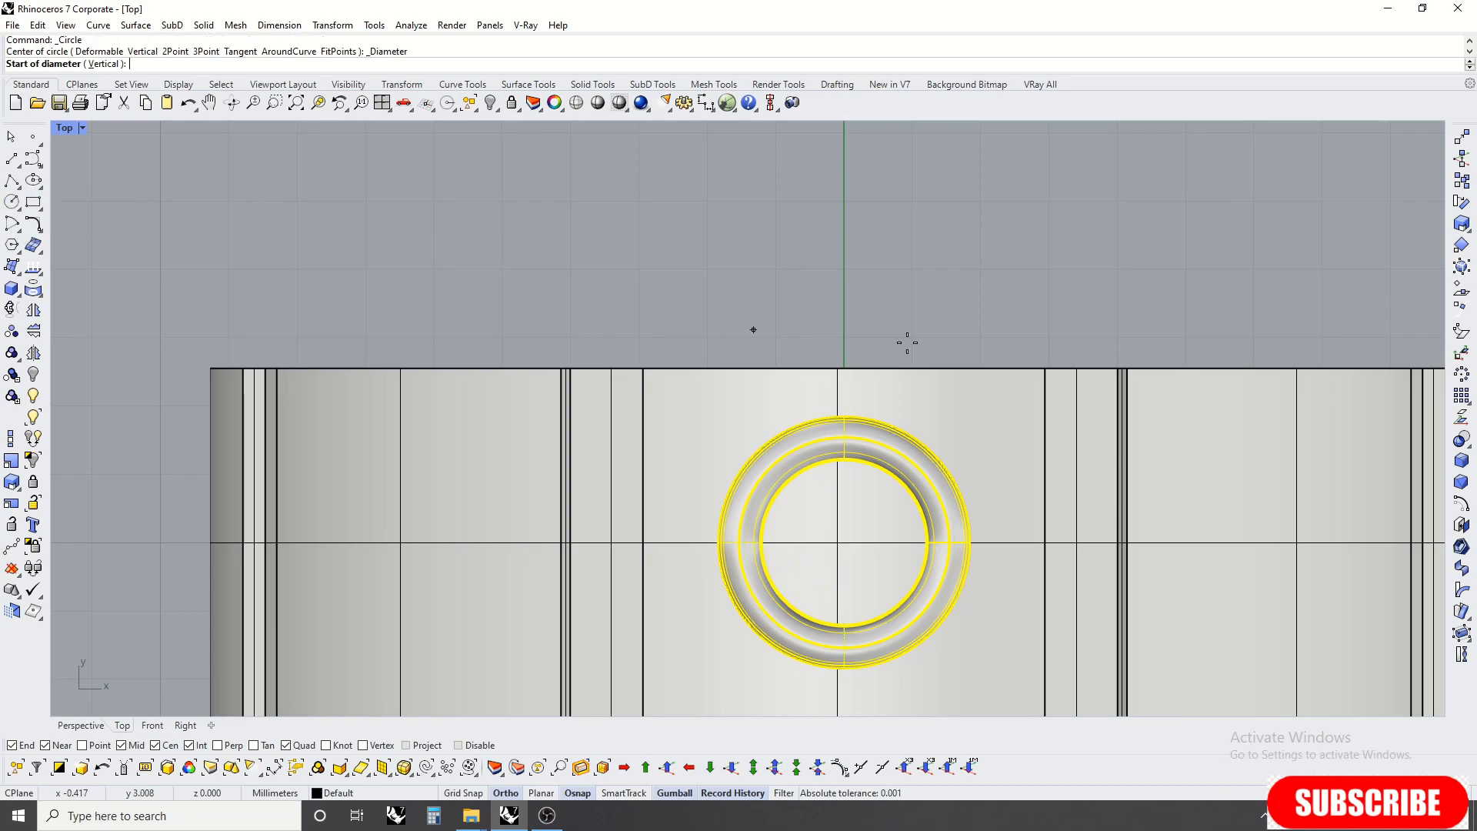
scroll(886, 358, up, 1)
click(840, 372)
scroll(846, 393, up, 2)
scroll(845, 400, up, 1)
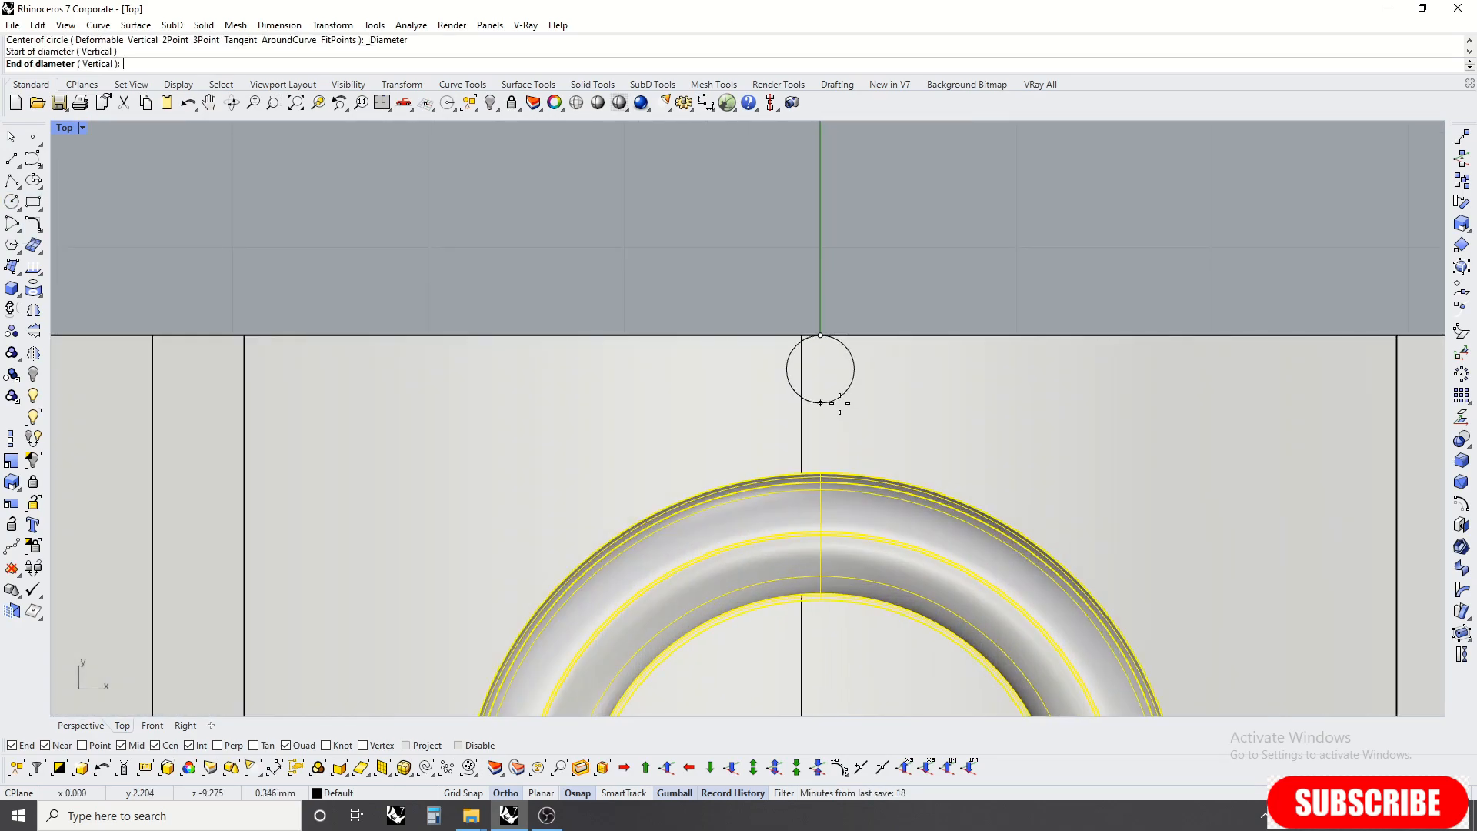
text(.75)
key(Return)
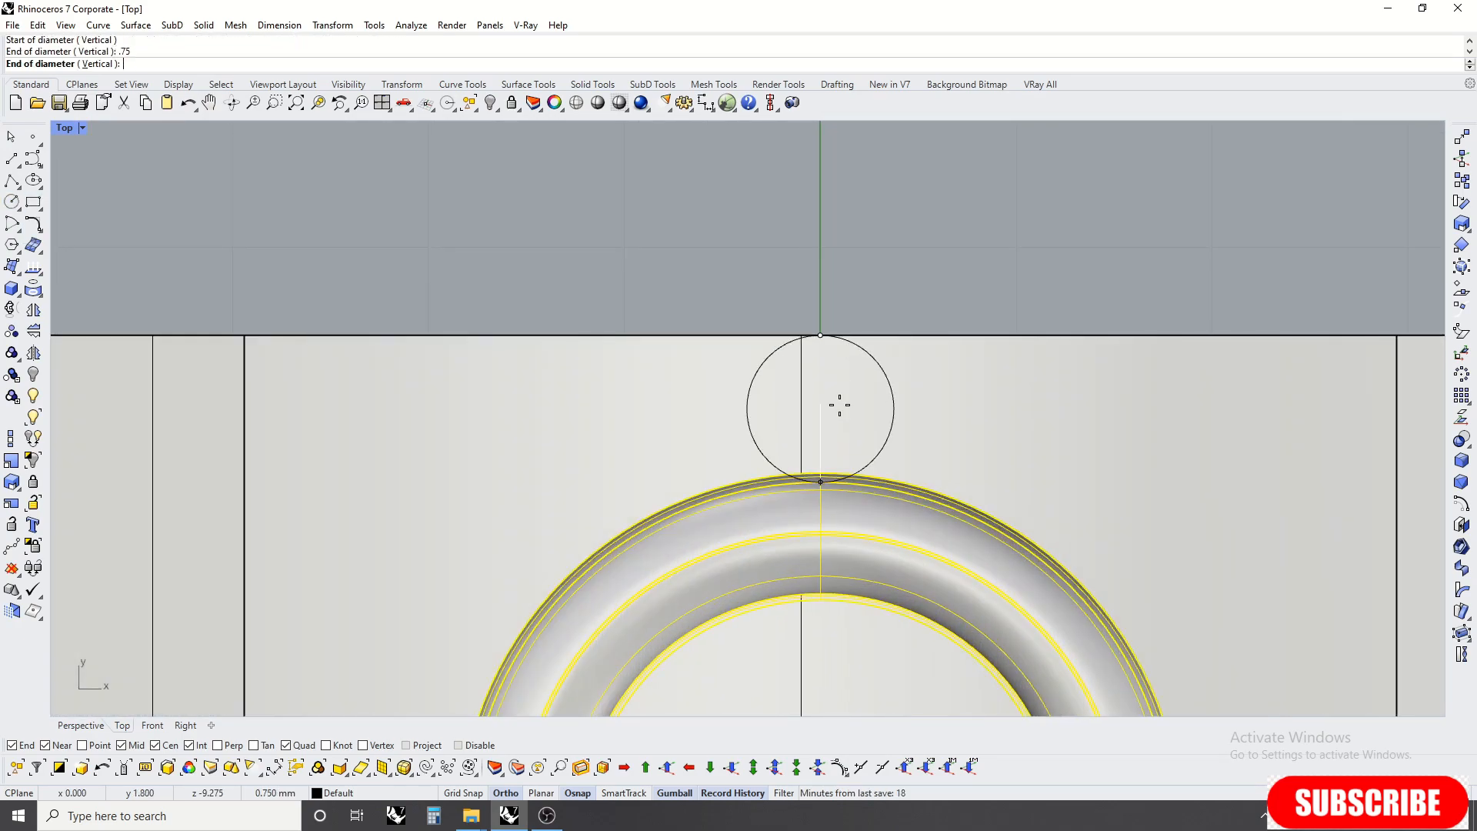
click(841, 421)
Step: Check the placement of the small circle and the setting on the band in the top and front views
scroll(762, 336, down, 8)
drag(687, 278, 850, 433)
scroll(658, 358, down, 6)
right_drag(577, 416, 788, 330)
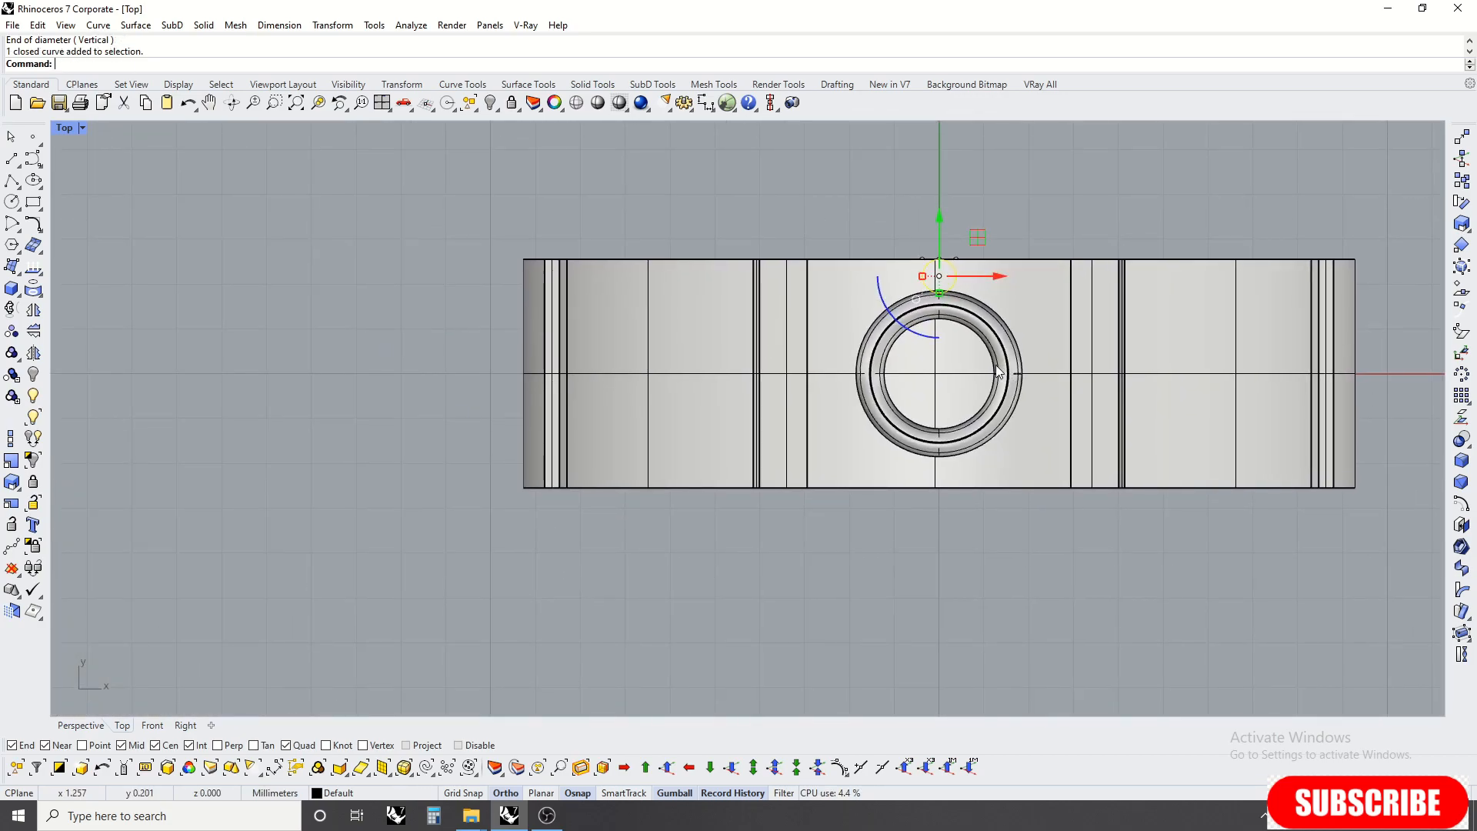
right_drag(991, 343, 949, 348)
click(949, 348)
key(ctrl+F2)
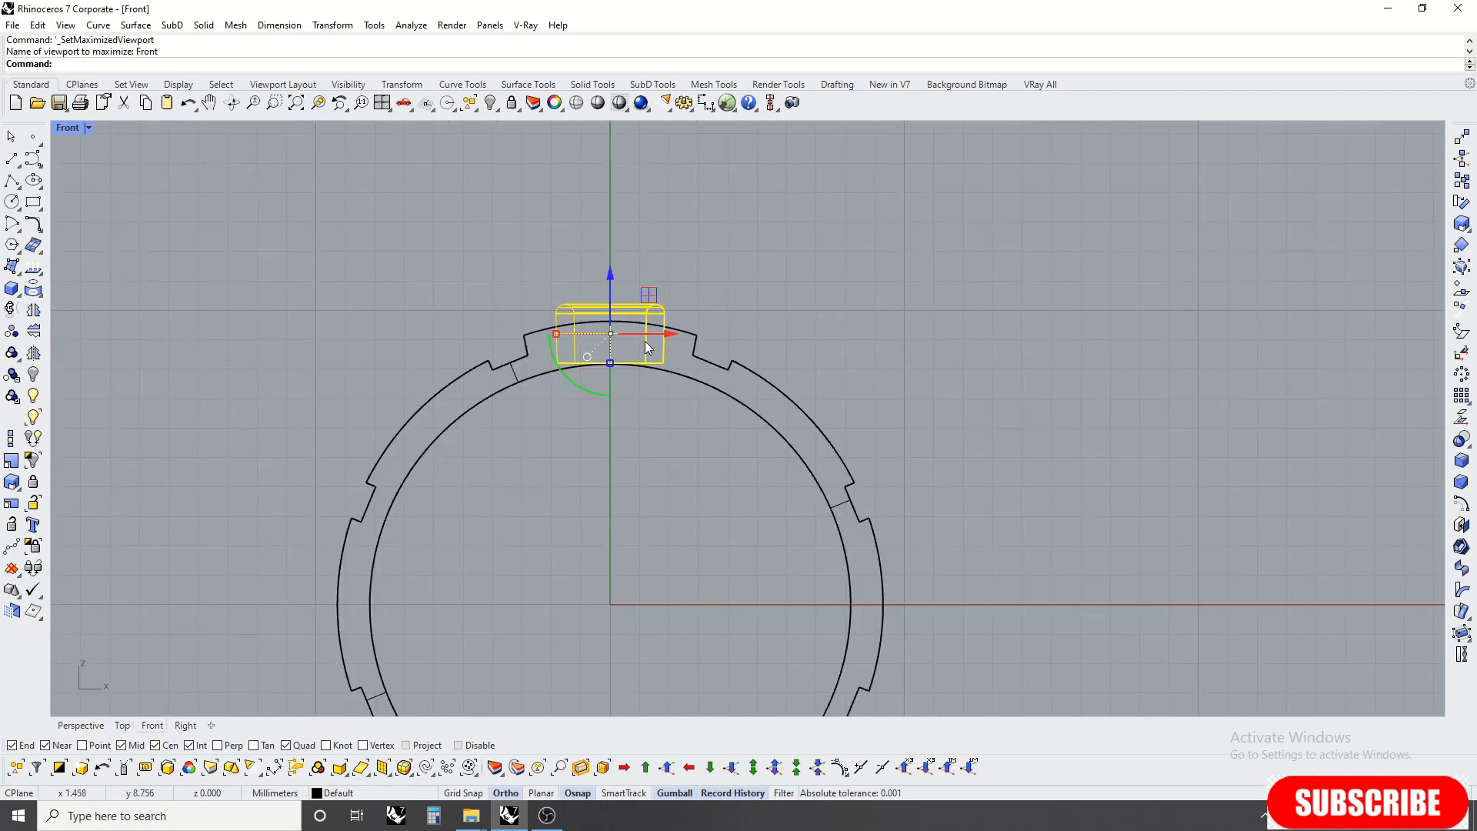
click(705, 236)
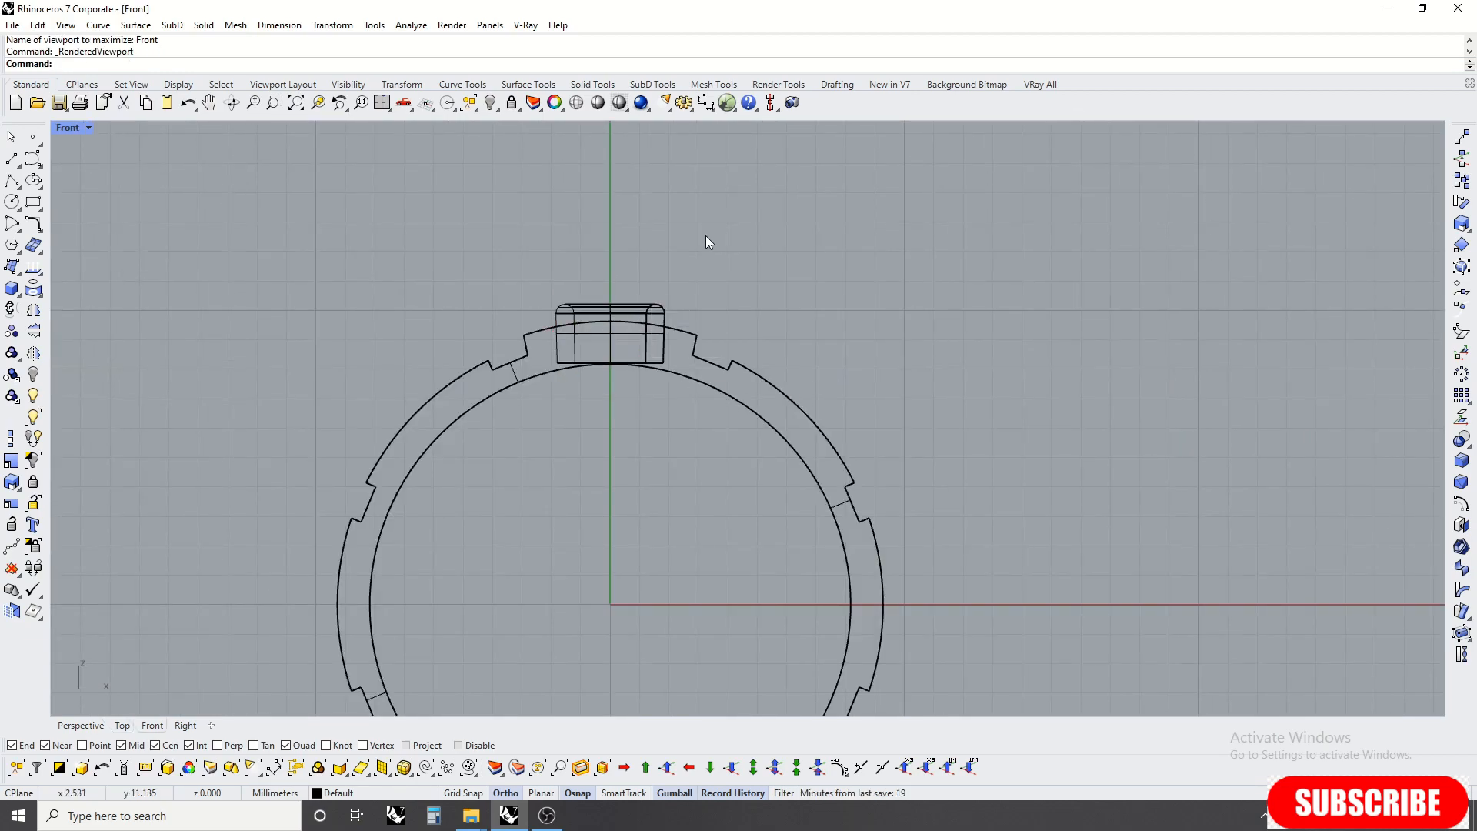
scroll(751, 336, down, 5)
Step: Raise the outer band face under the setting slightly further in the shaded perspective view
key(ctrl+F4)
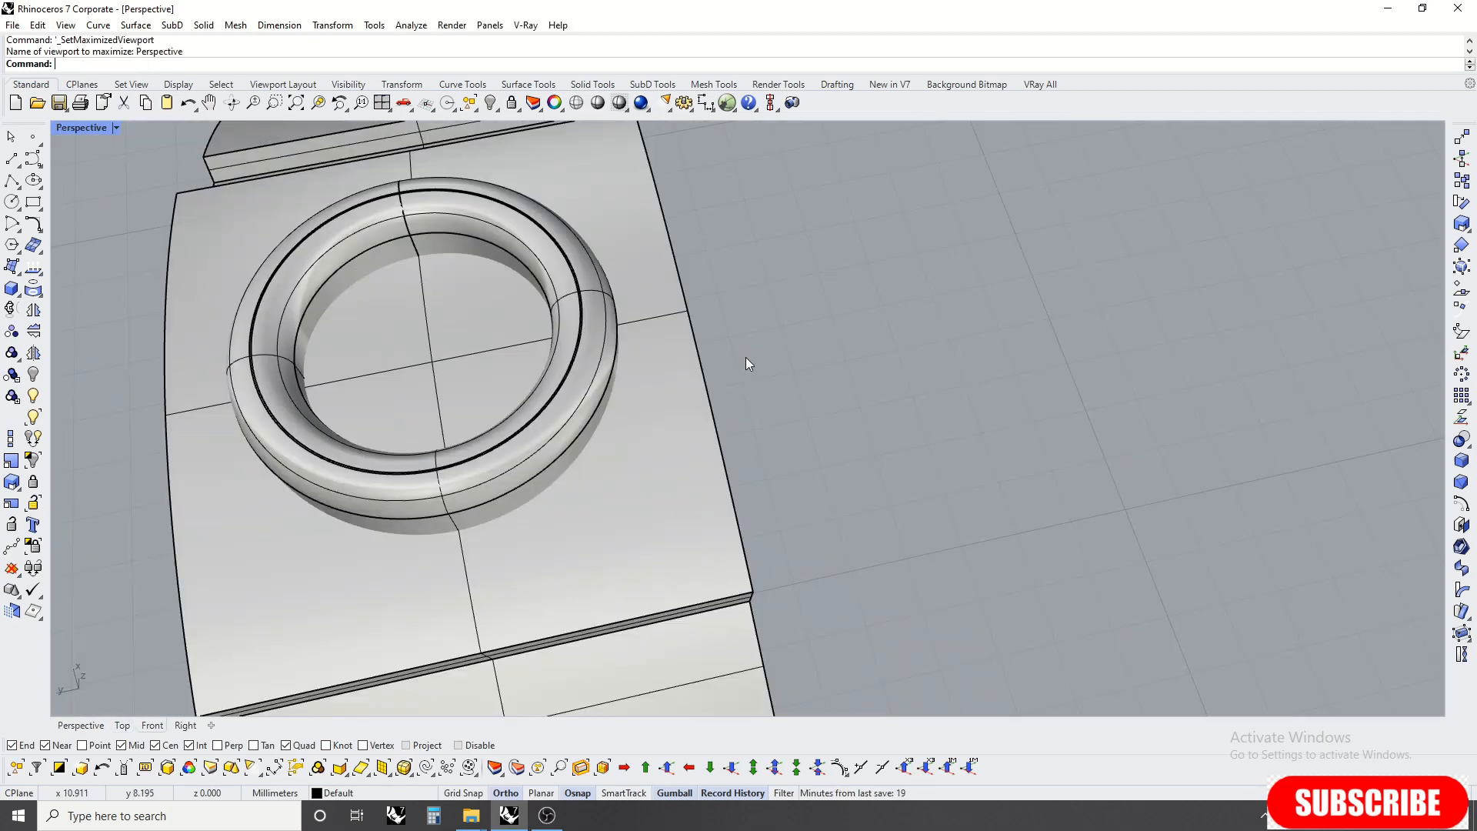
scroll(720, 336, down, 6)
right_drag(640, 436, 798, 330)
scroll(798, 330, down, 5)
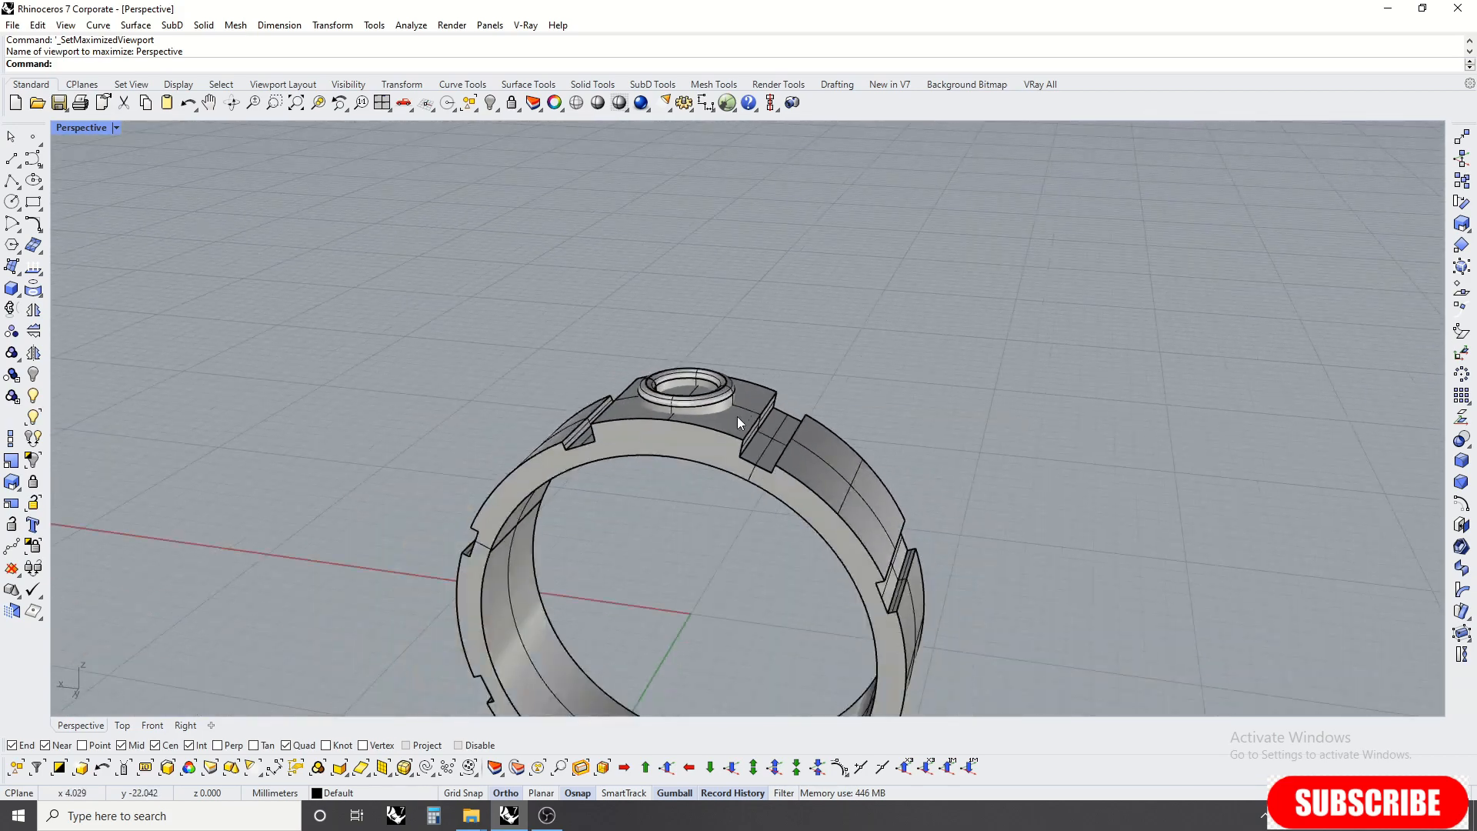
scroll(742, 412, up, 5)
middle_click(759, 403)
click(787, 330)
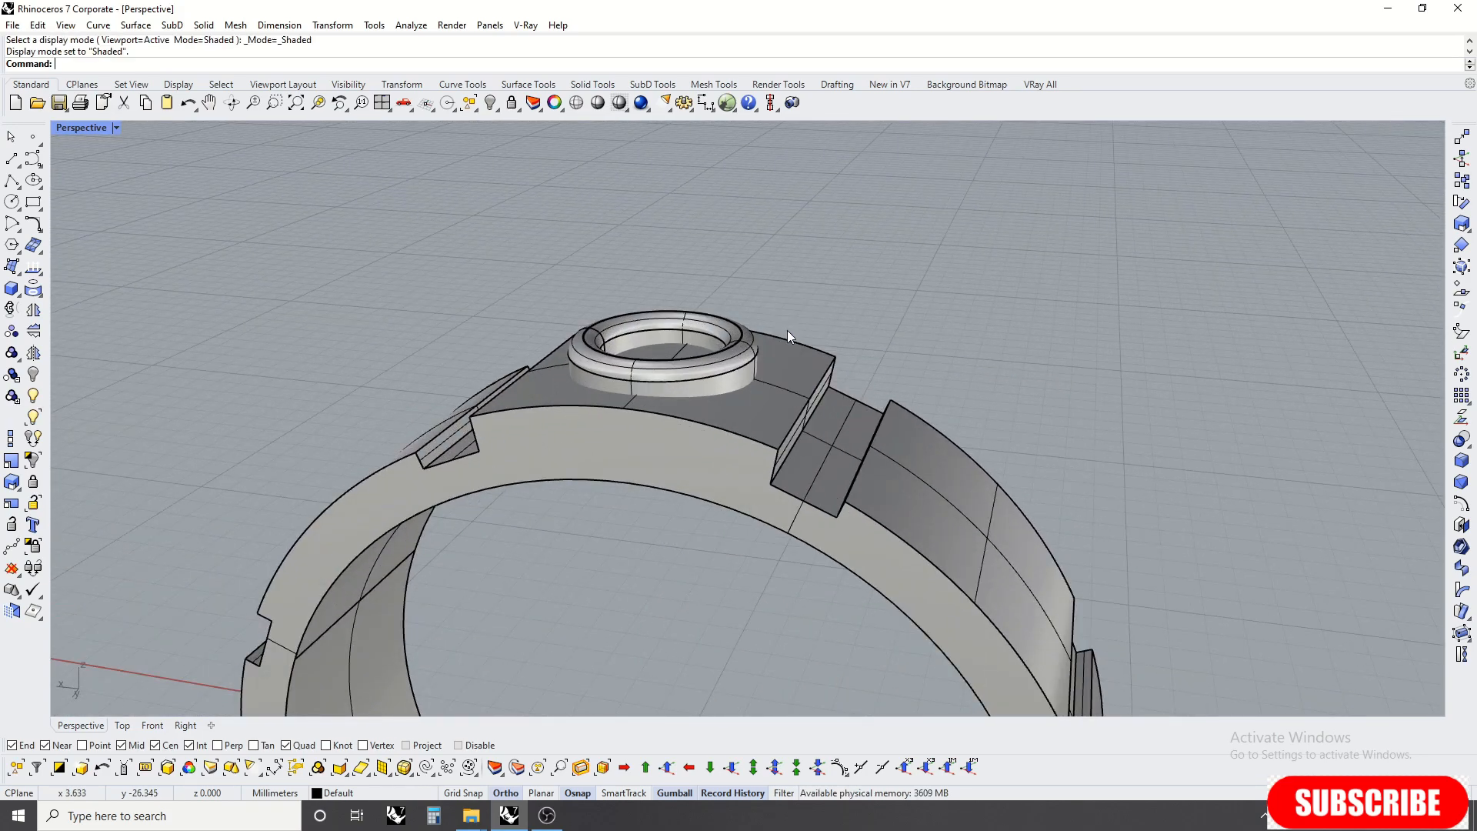
click(778, 385)
right_drag(777, 385, 667, 342)
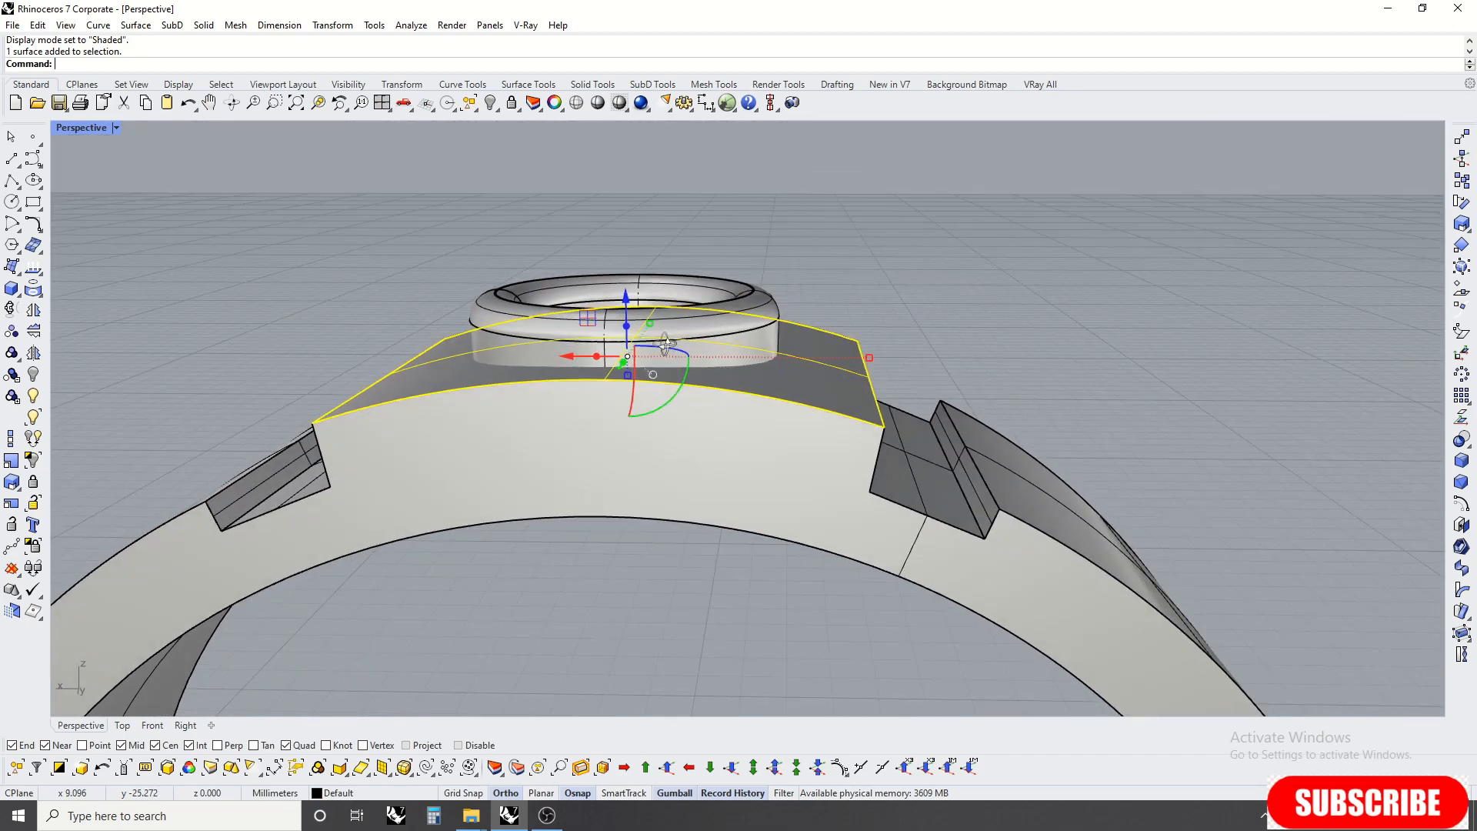
scroll(628, 306, up, 2)
drag(624, 304, 642, 298)
key(Escape)
scroll(643, 299, down, 9)
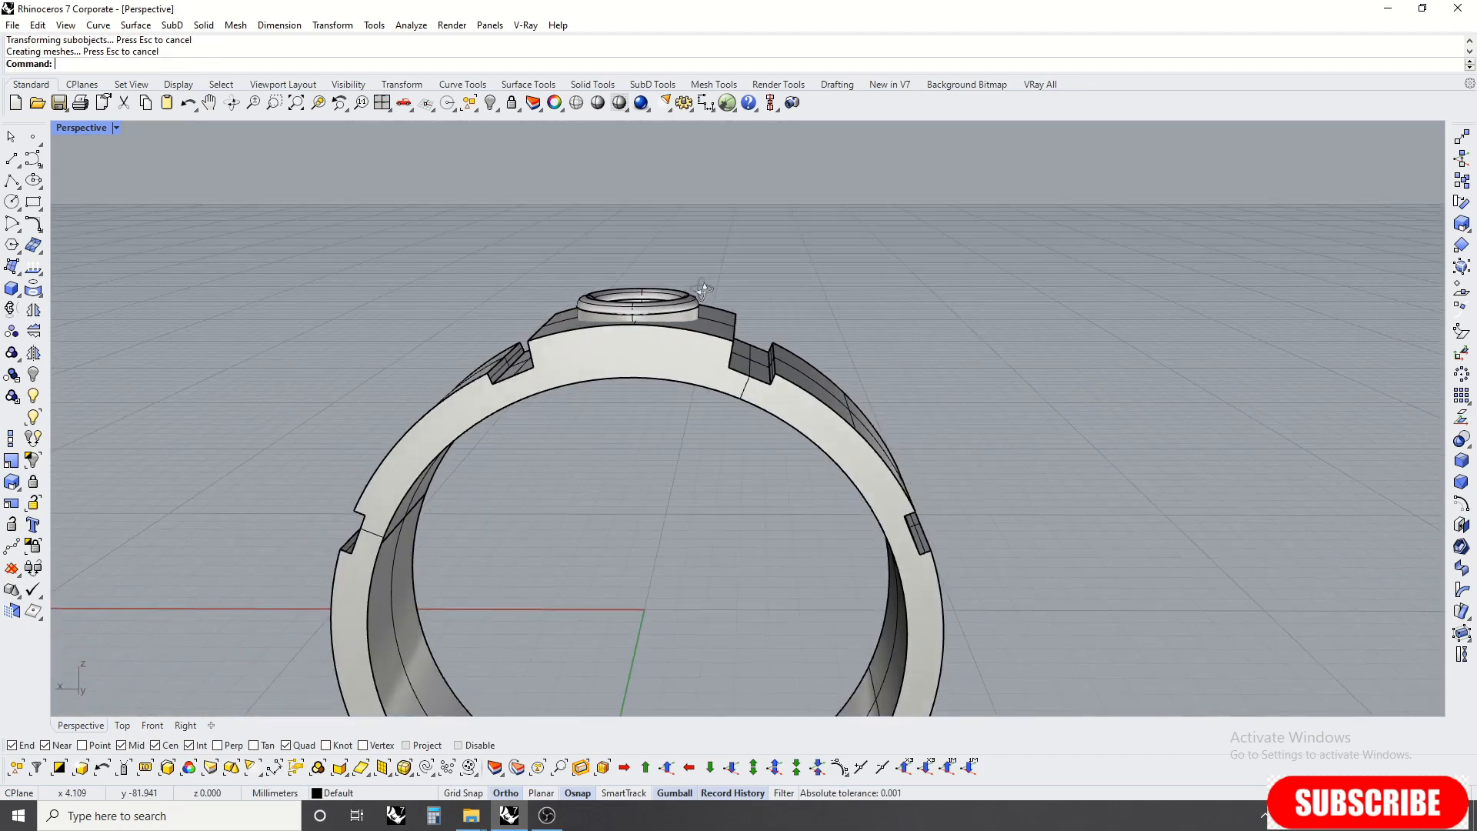
Step: Examine the whole ring and the thickened top segment from several angles in the perspective view
right_drag(699, 291, 682, 279)
scroll(681, 279, down, 8)
middle_click(725, 270)
click(743, 234)
mouse_move(901, 238)
right_down()
mouse_move(907, 425)
mouse_move(890, 237)
right_up()
right_drag(938, 333, 719, 262)
middle_click(719, 262)
click(719, 220)
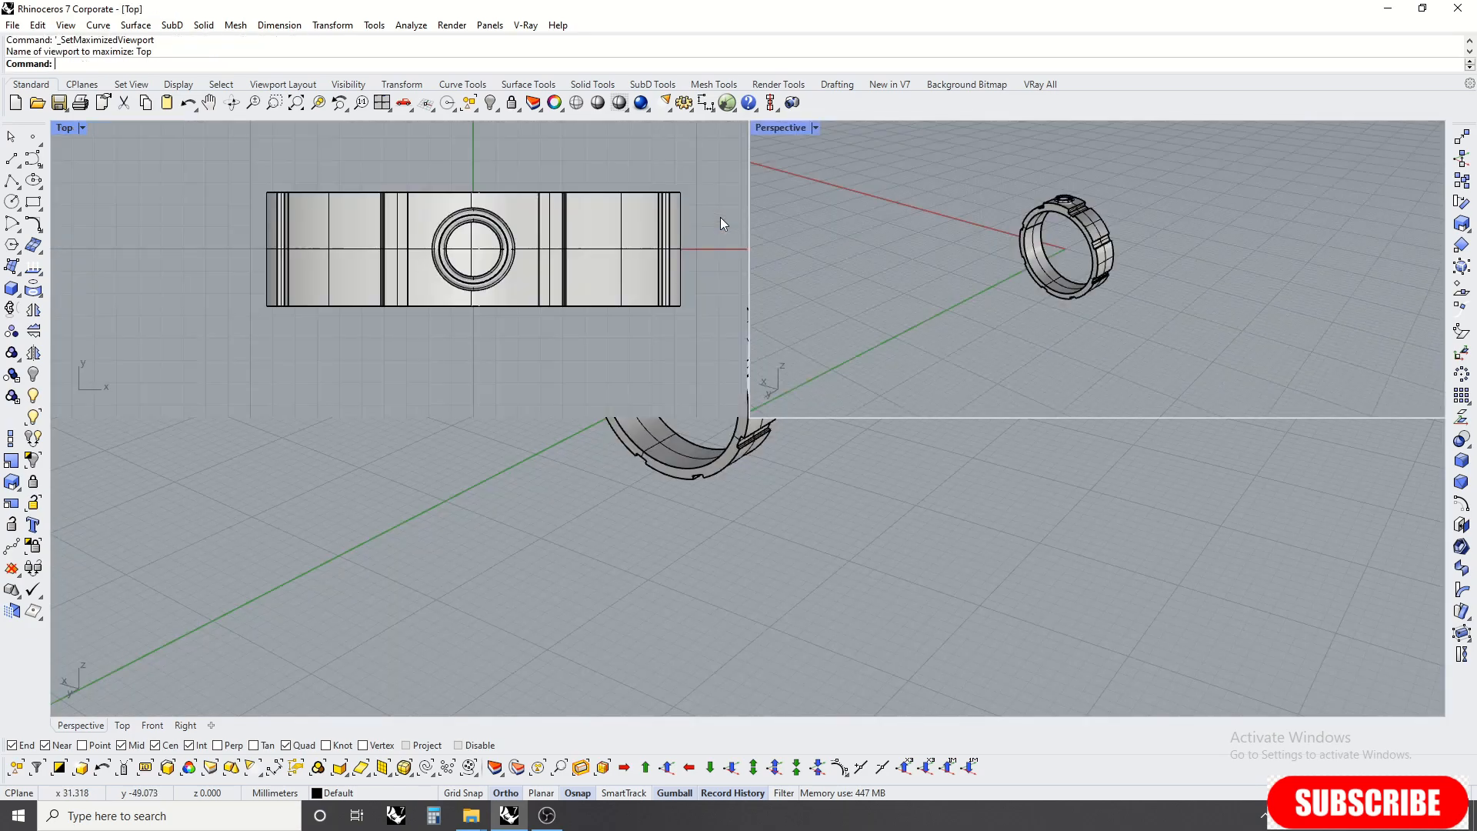
Step: Display the top view in Wireframe mode around the setting
click(923, 292)
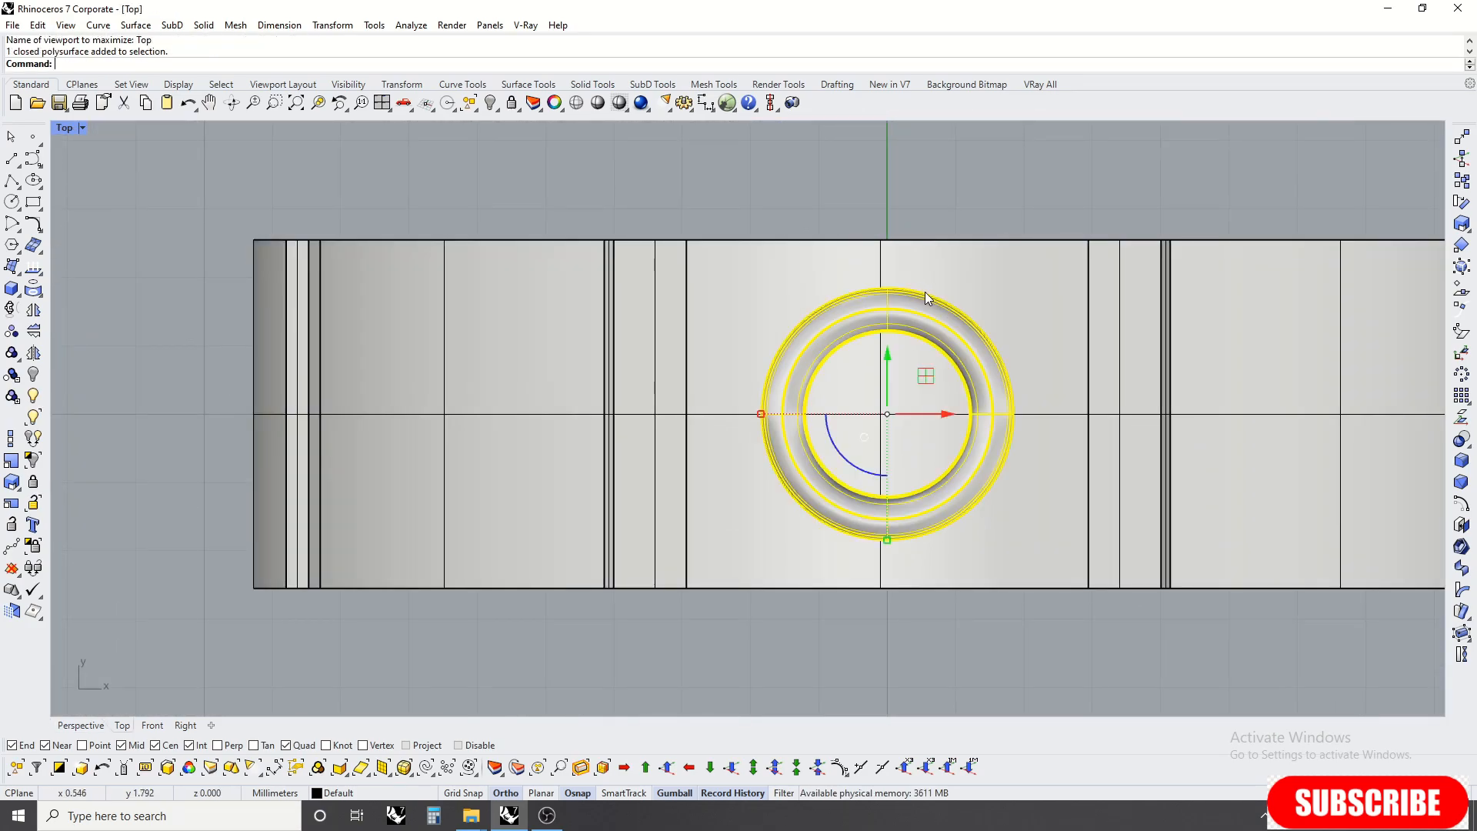
scroll(911, 300, down, 4)
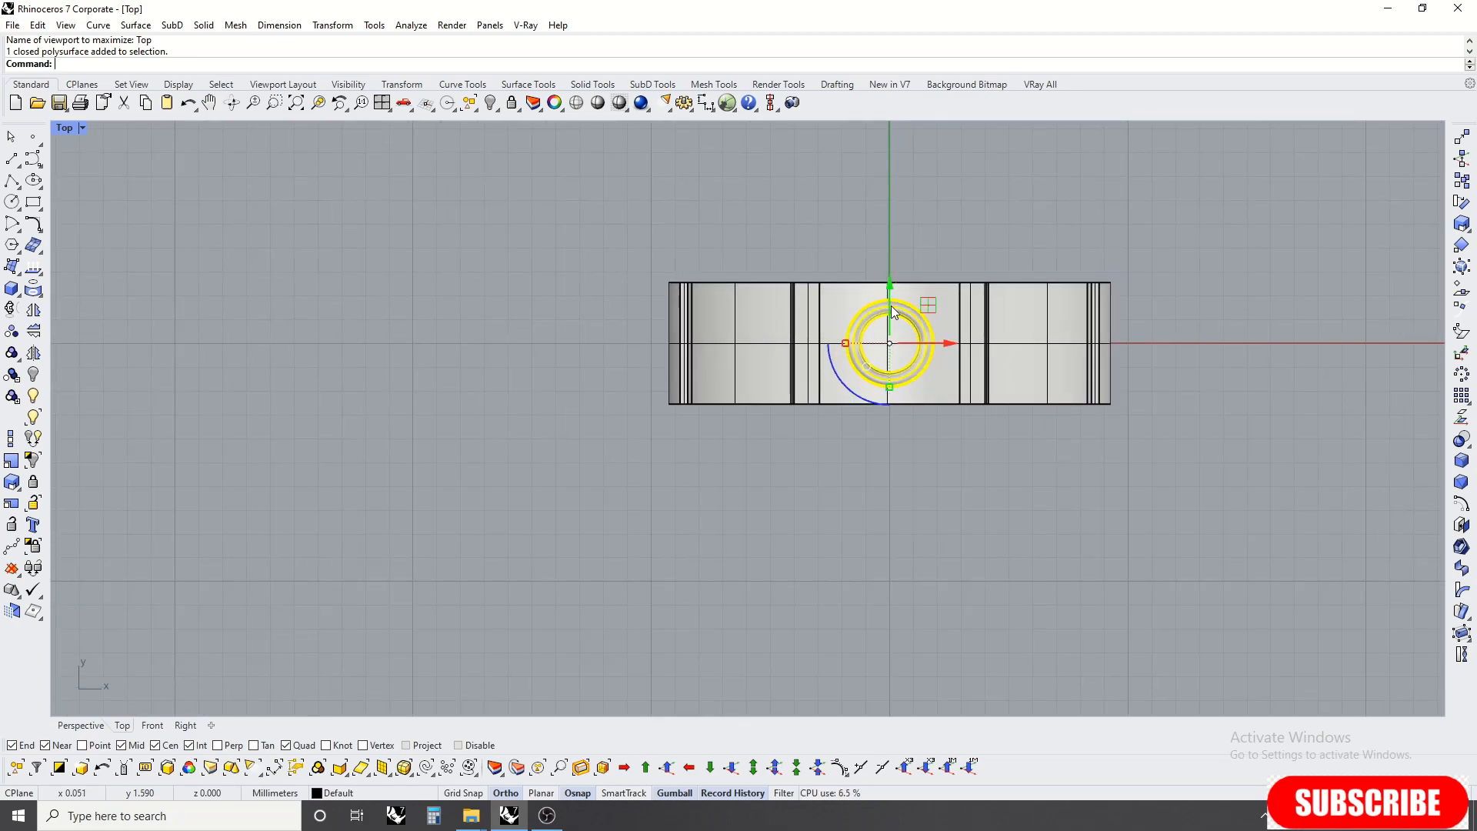
key(Escape)
middle_click(981, 279)
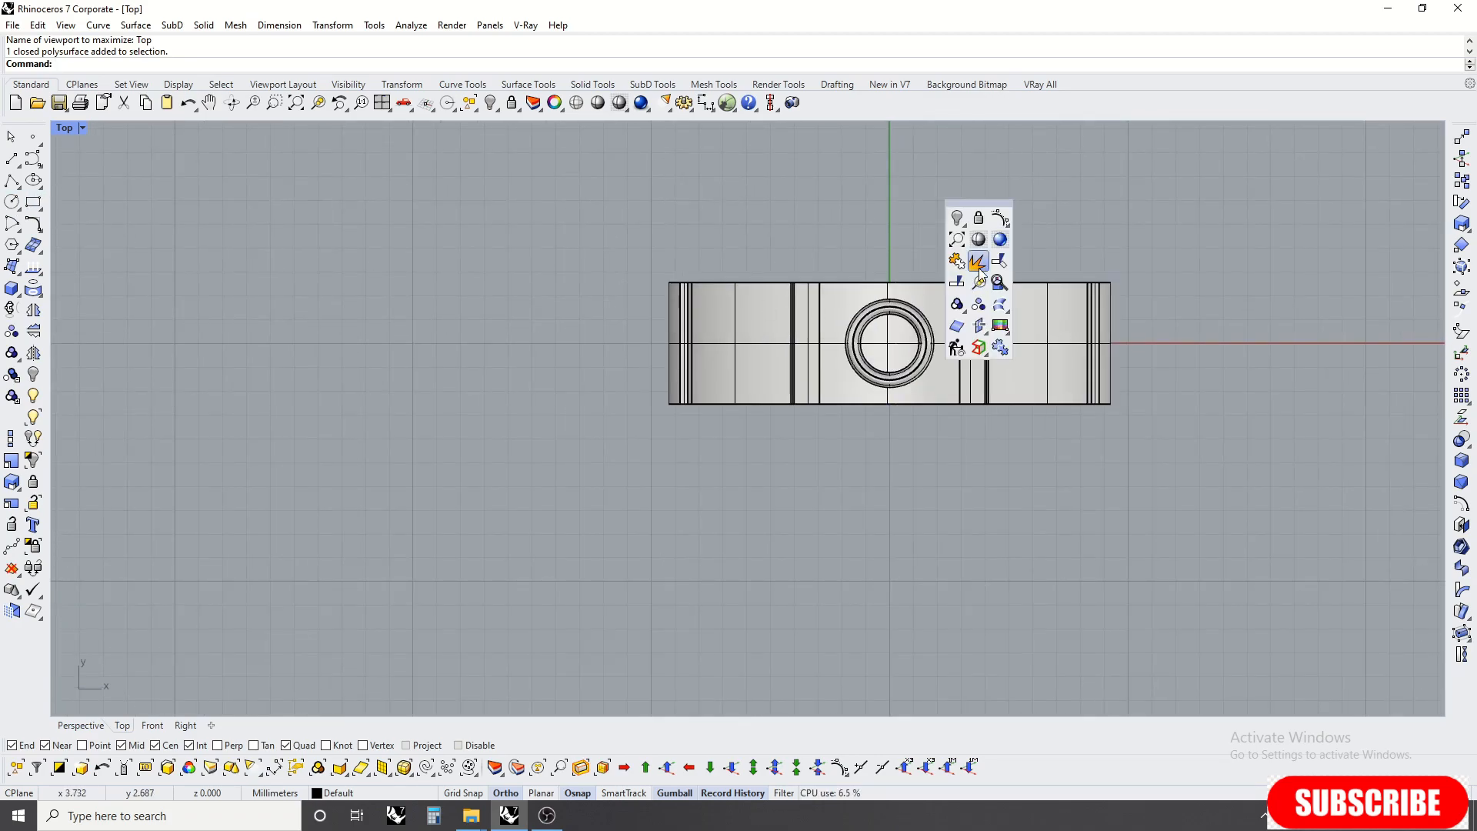
click(979, 241)
scroll(914, 312, up, 3)
click(915, 300)
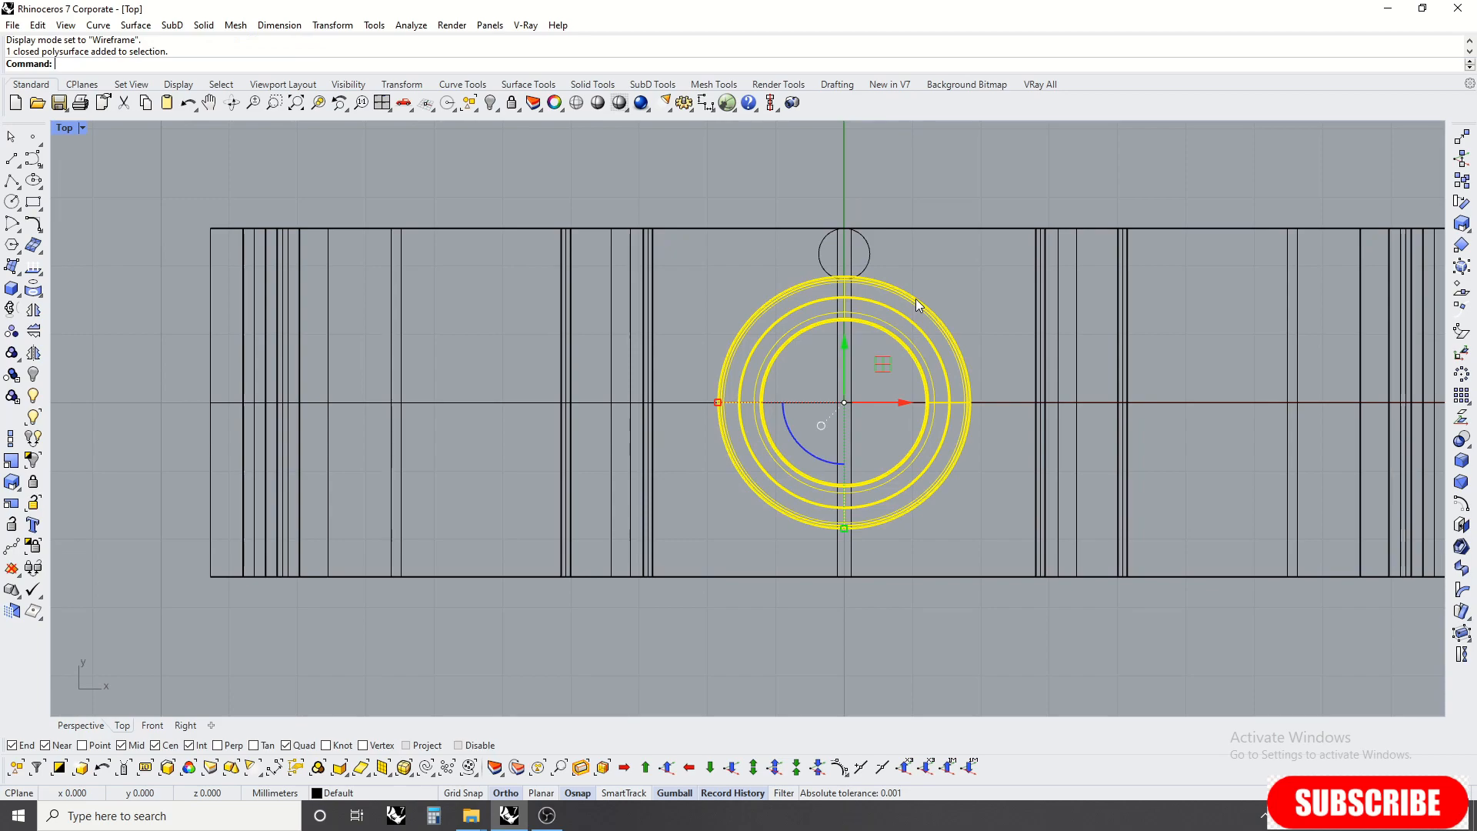
key(Escape)
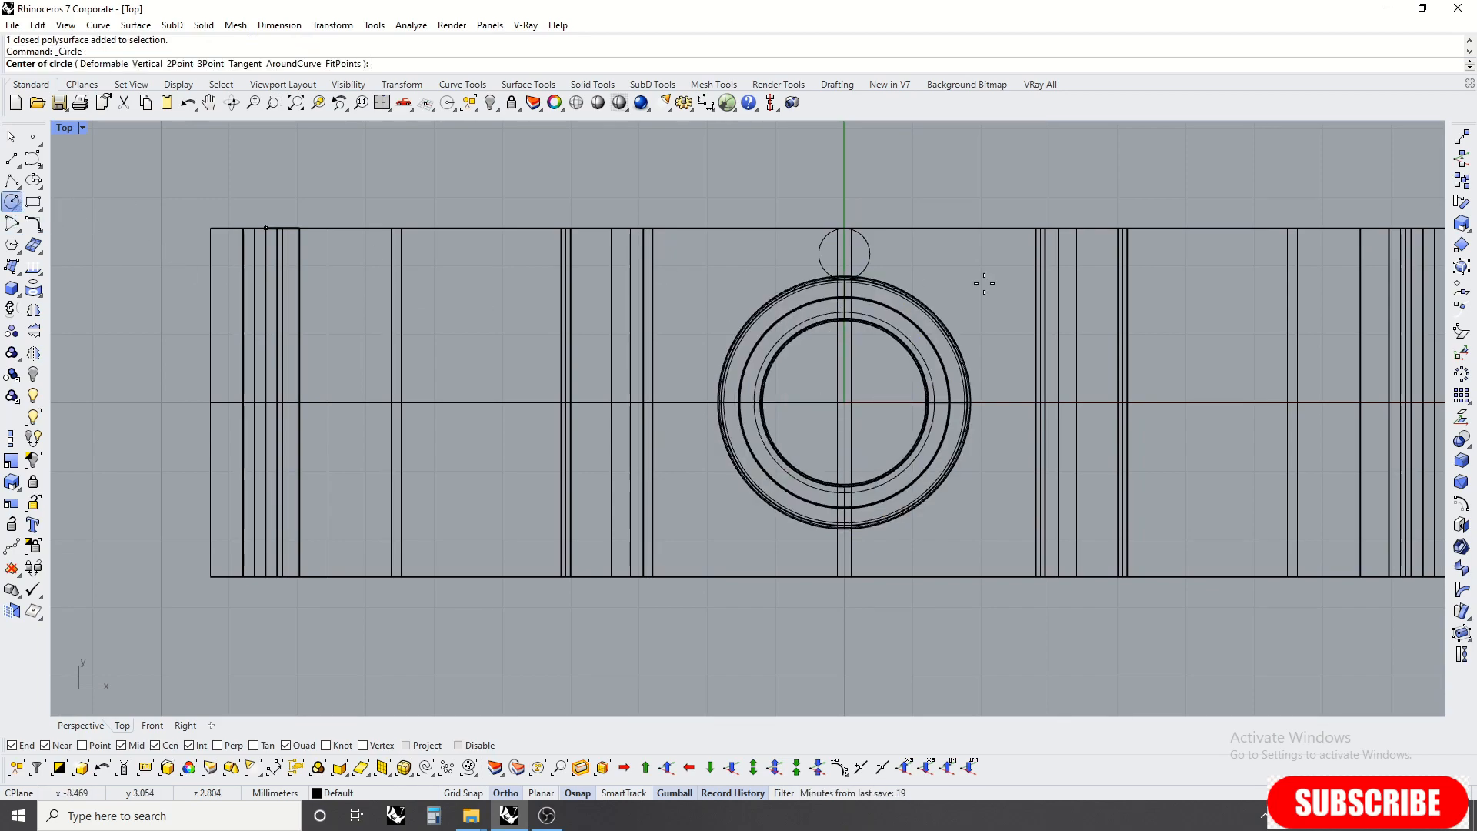
Step: Draw a circle about 3.7 mm in diameter from the setting's centre, matching its outer edge
scroll(961, 323, up, 3)
click(943, 333)
scroll(885, 262, up, 2)
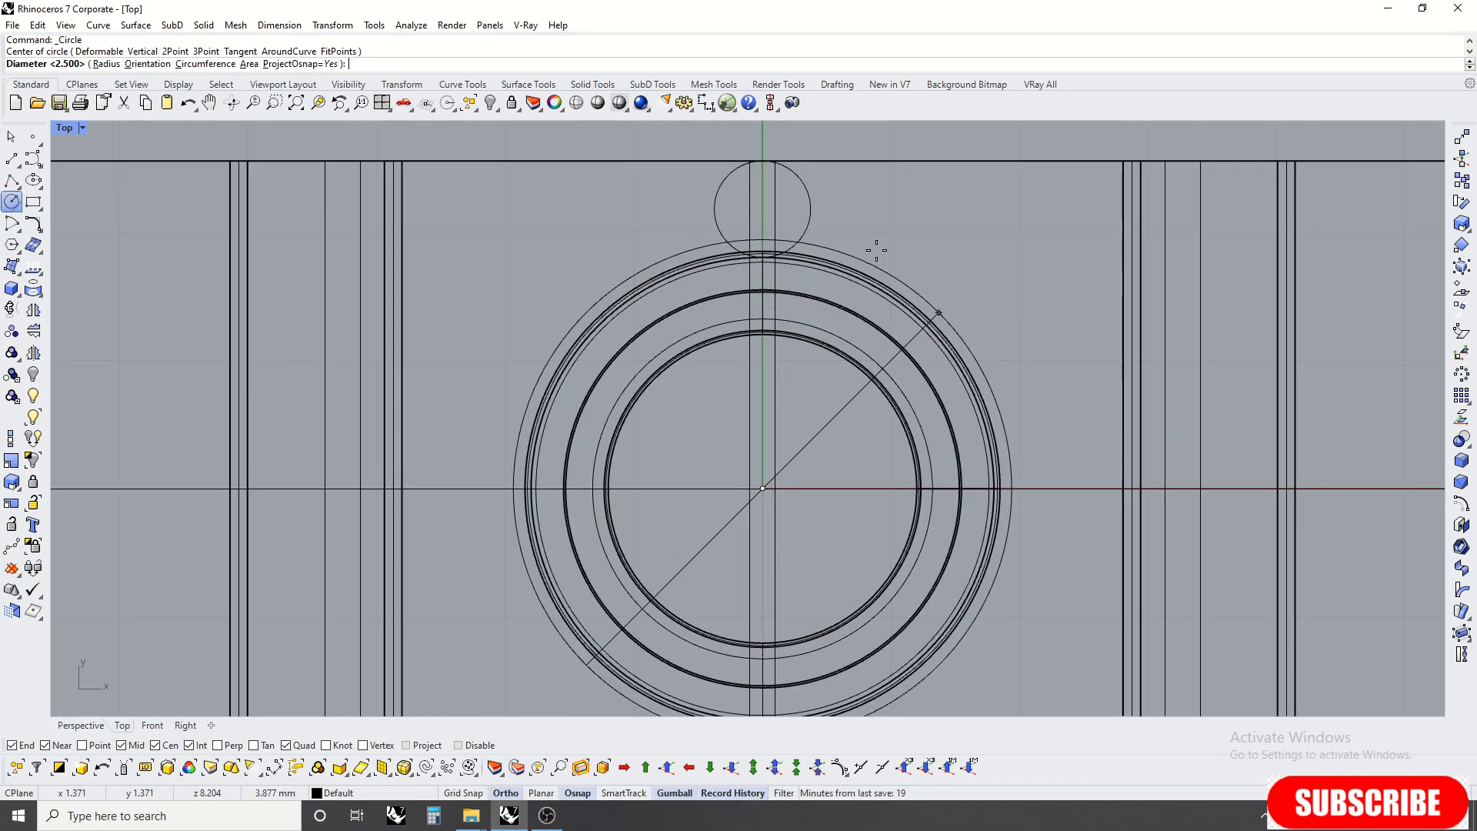
scroll(877, 250, up, 3)
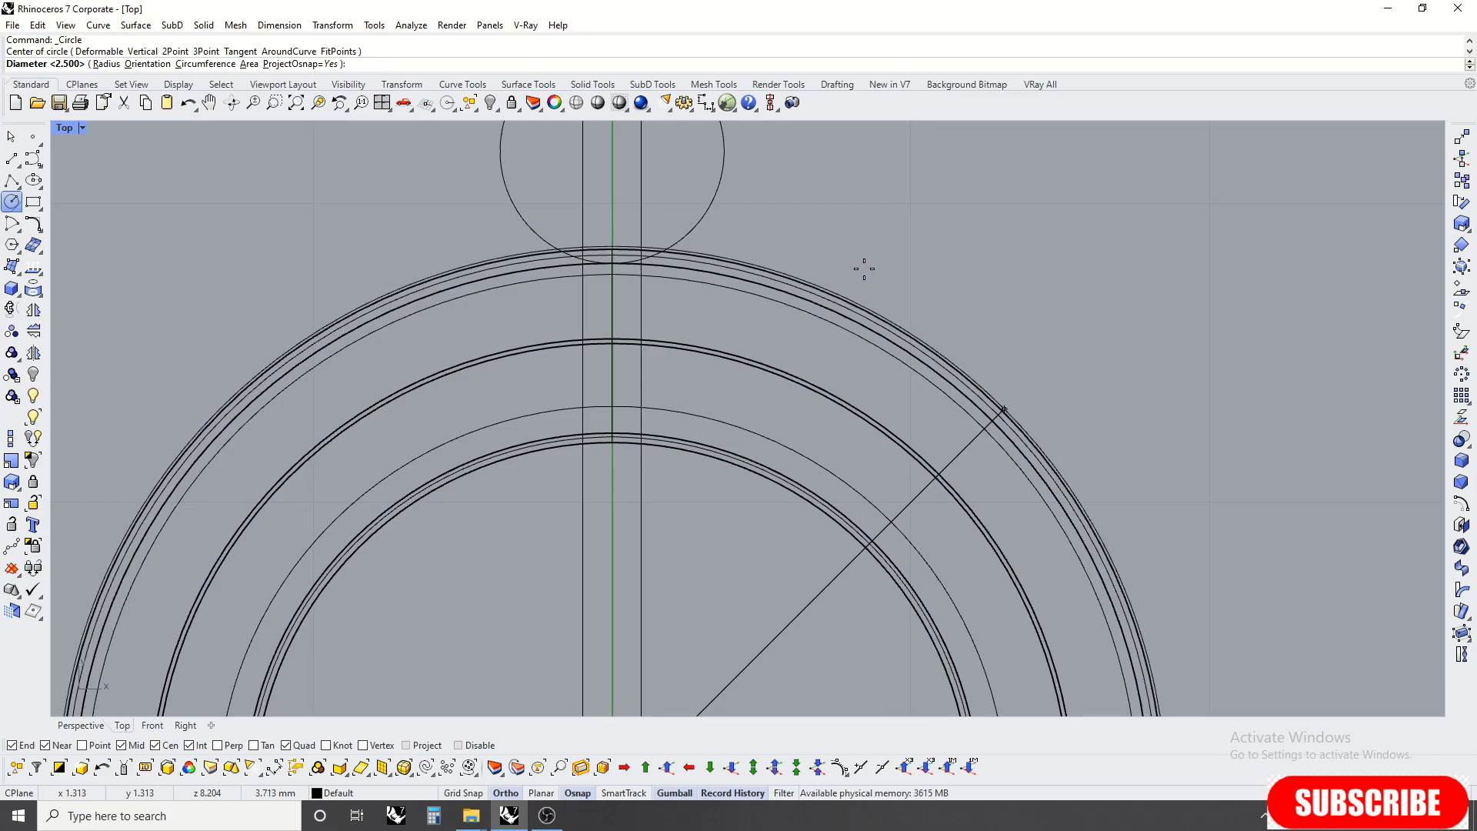
key(Escape)
click(847, 299)
Step: Raise the new circle vertically into the thickness of the band in the shaded front view
scroll(858, 315, down, 3)
key(ctrl+F2)
scroll(624, 358, up, 3)
middle_click(680, 247)
click(701, 296)
scroll(672, 469, up, 2)
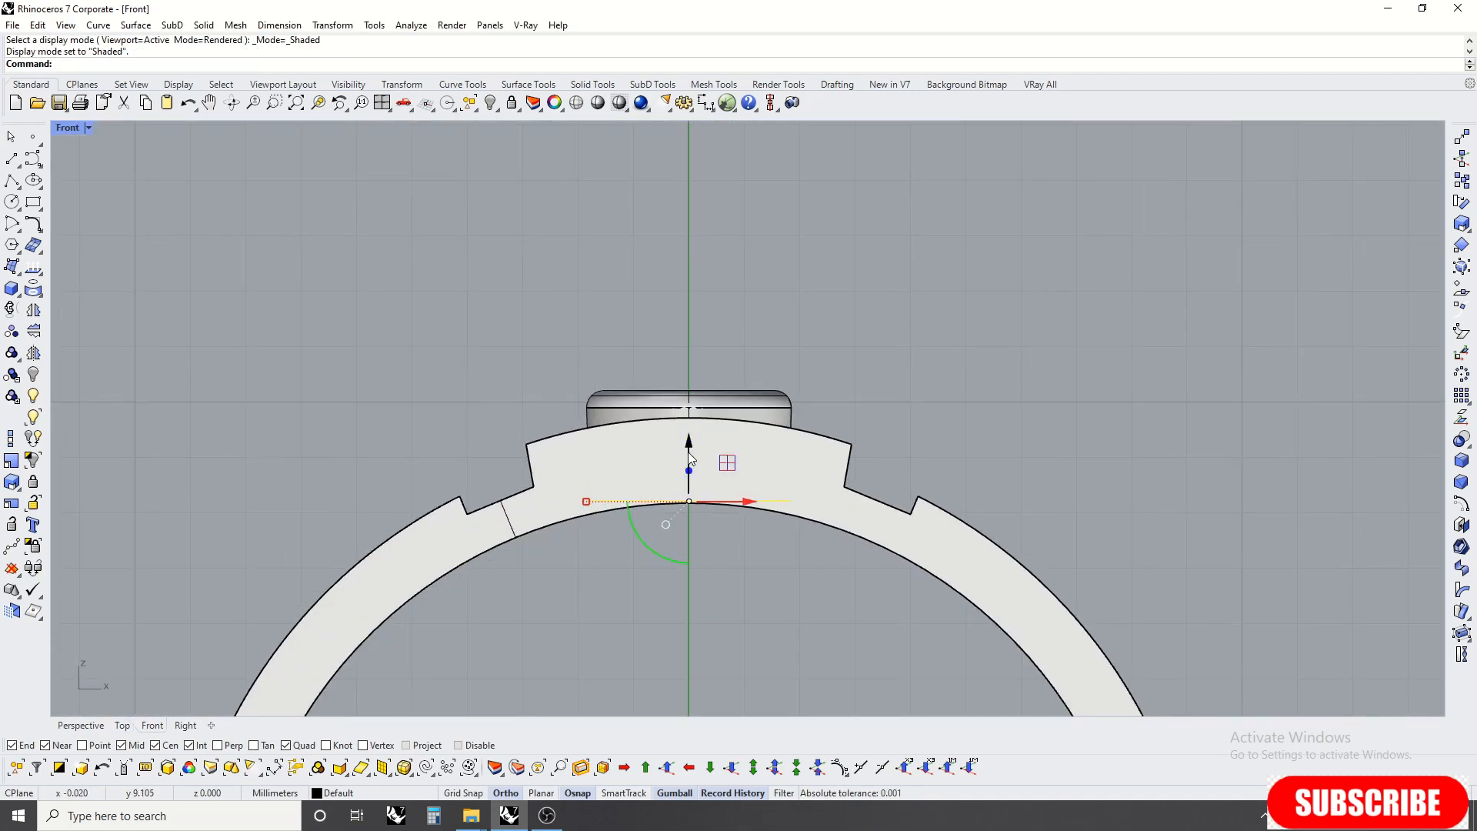
drag(693, 442, 708, 418)
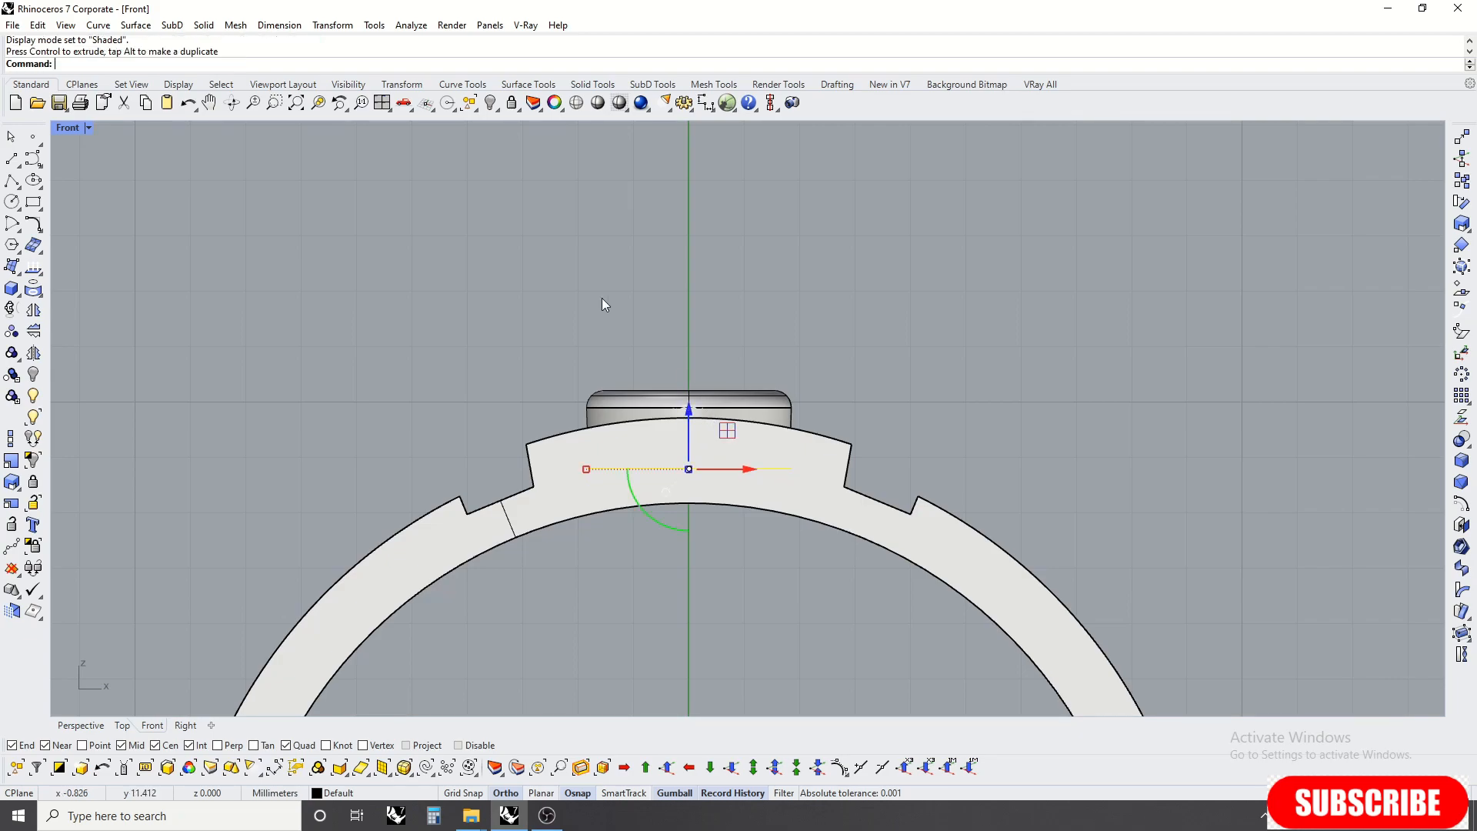
Step: Extrude the circle straight upward into a solid cylinder that extends well above the setting
click(204, 25)
mouse_move(362, 296)
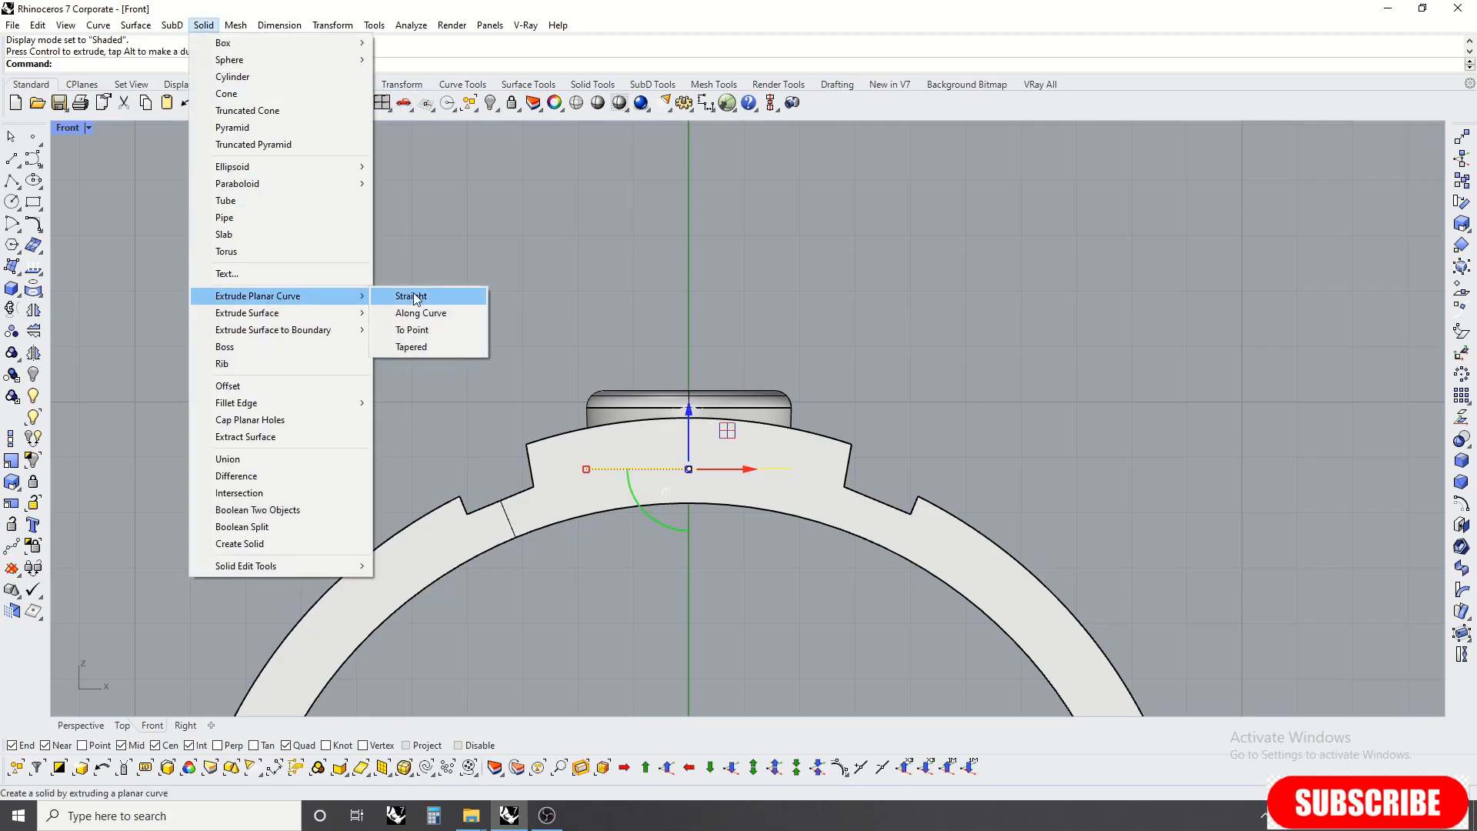
click(464, 298)
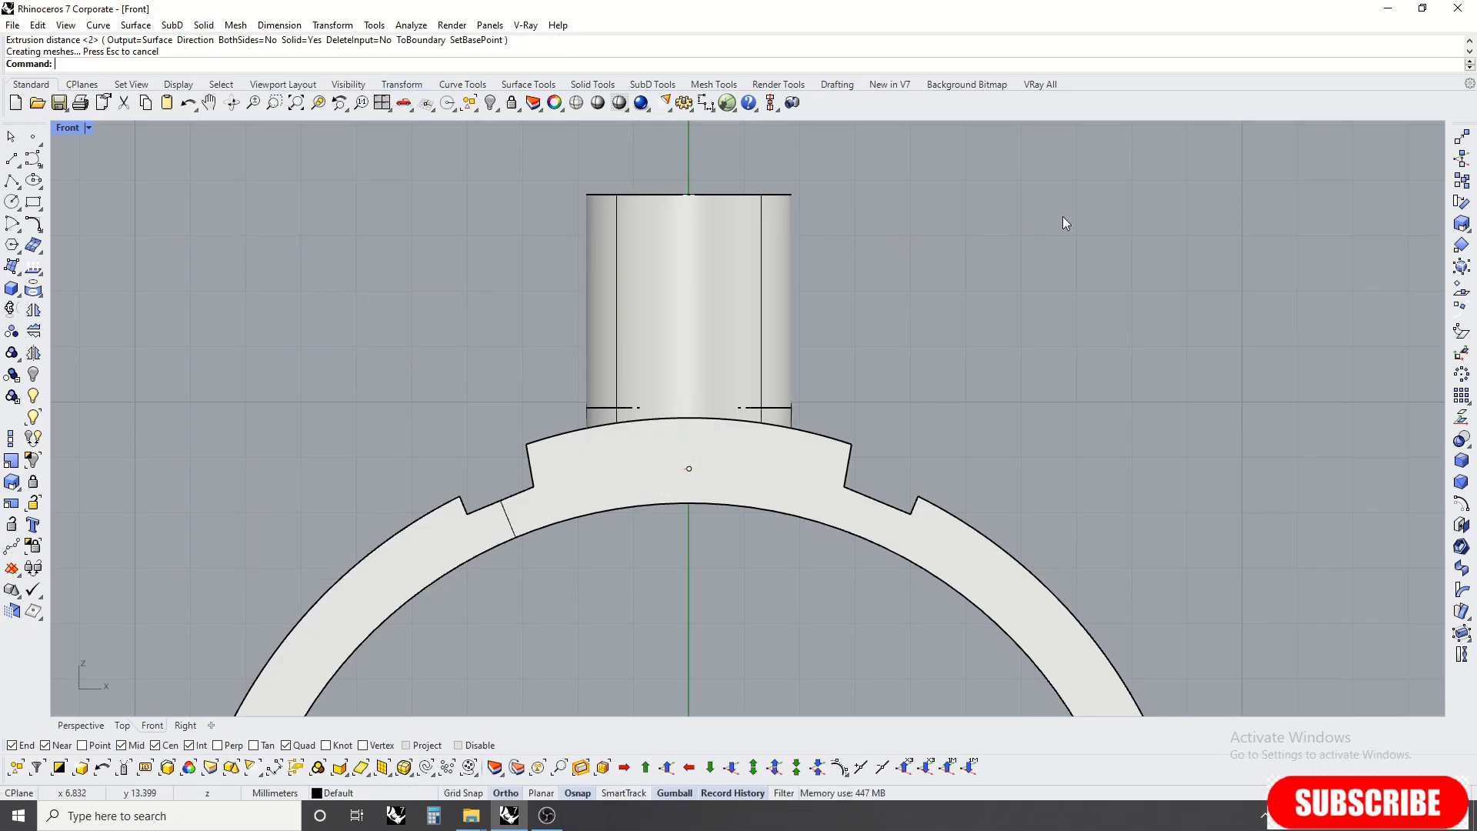
key(ctrl+F1)
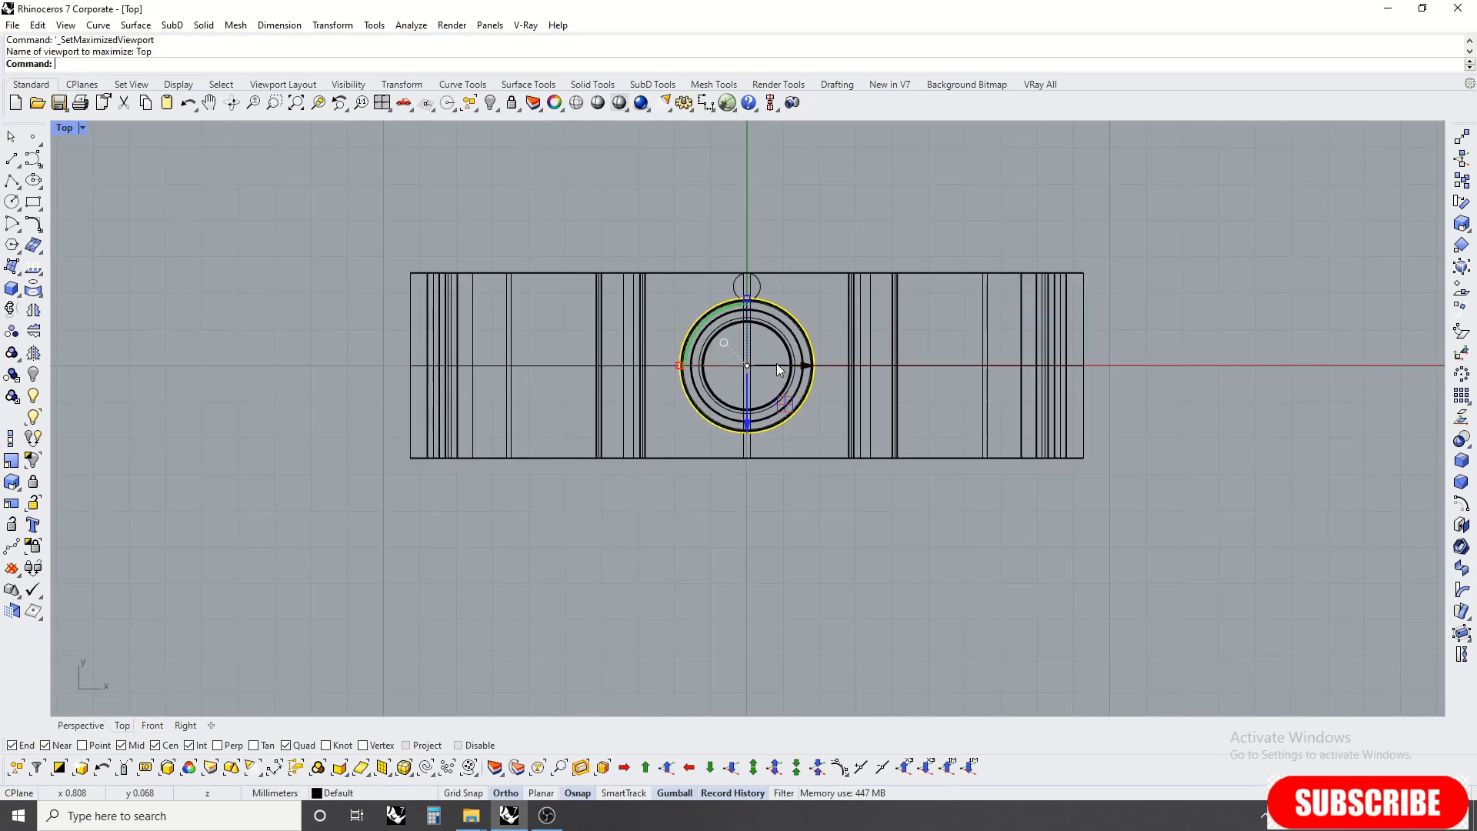
key(ctrl+F3)
key(ctrl+F2)
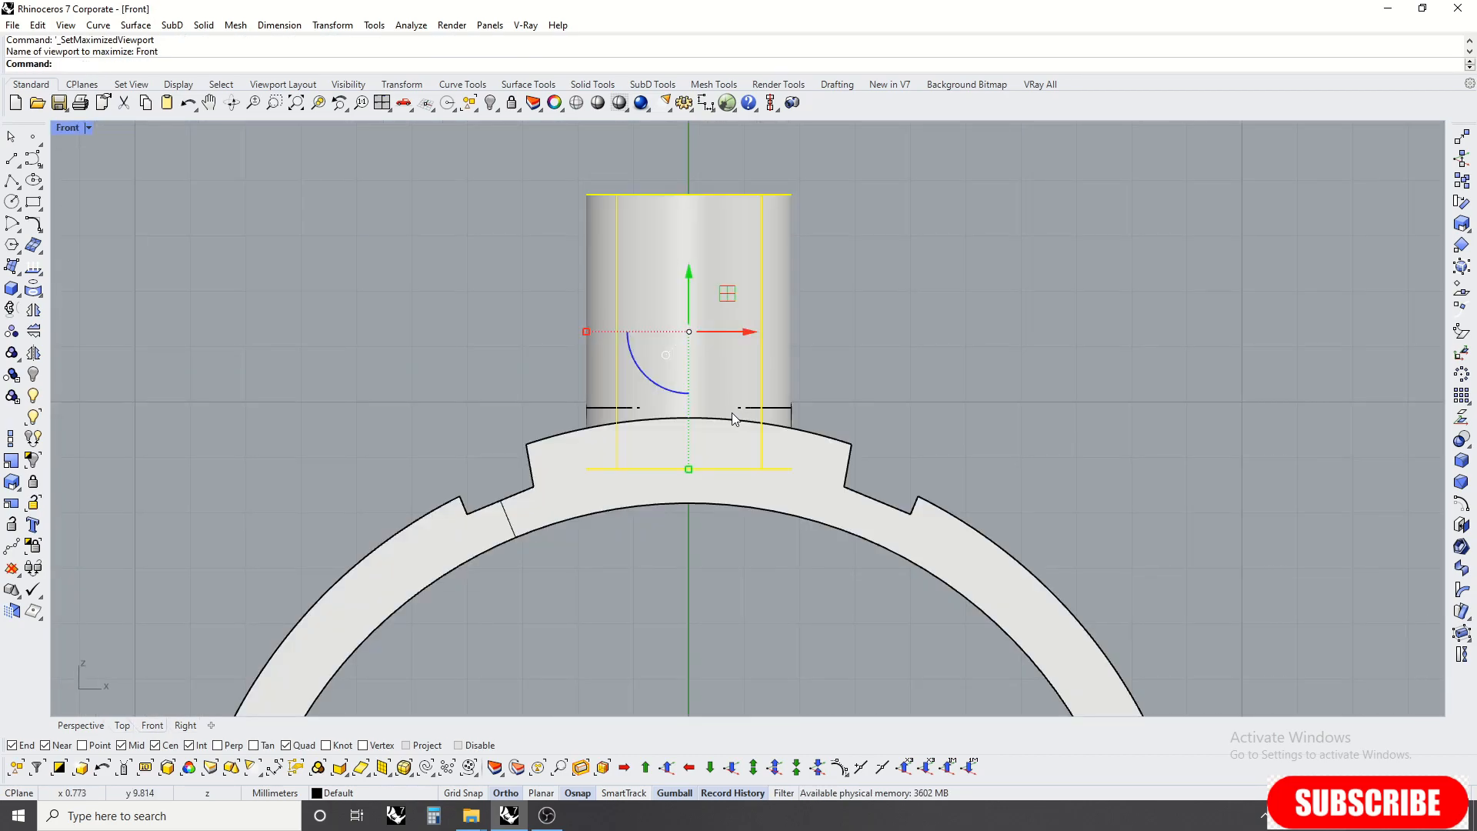
Step: Lower the cylinder vertically so its base passes just through the band's inner surface
scroll(733, 412, down, 5)
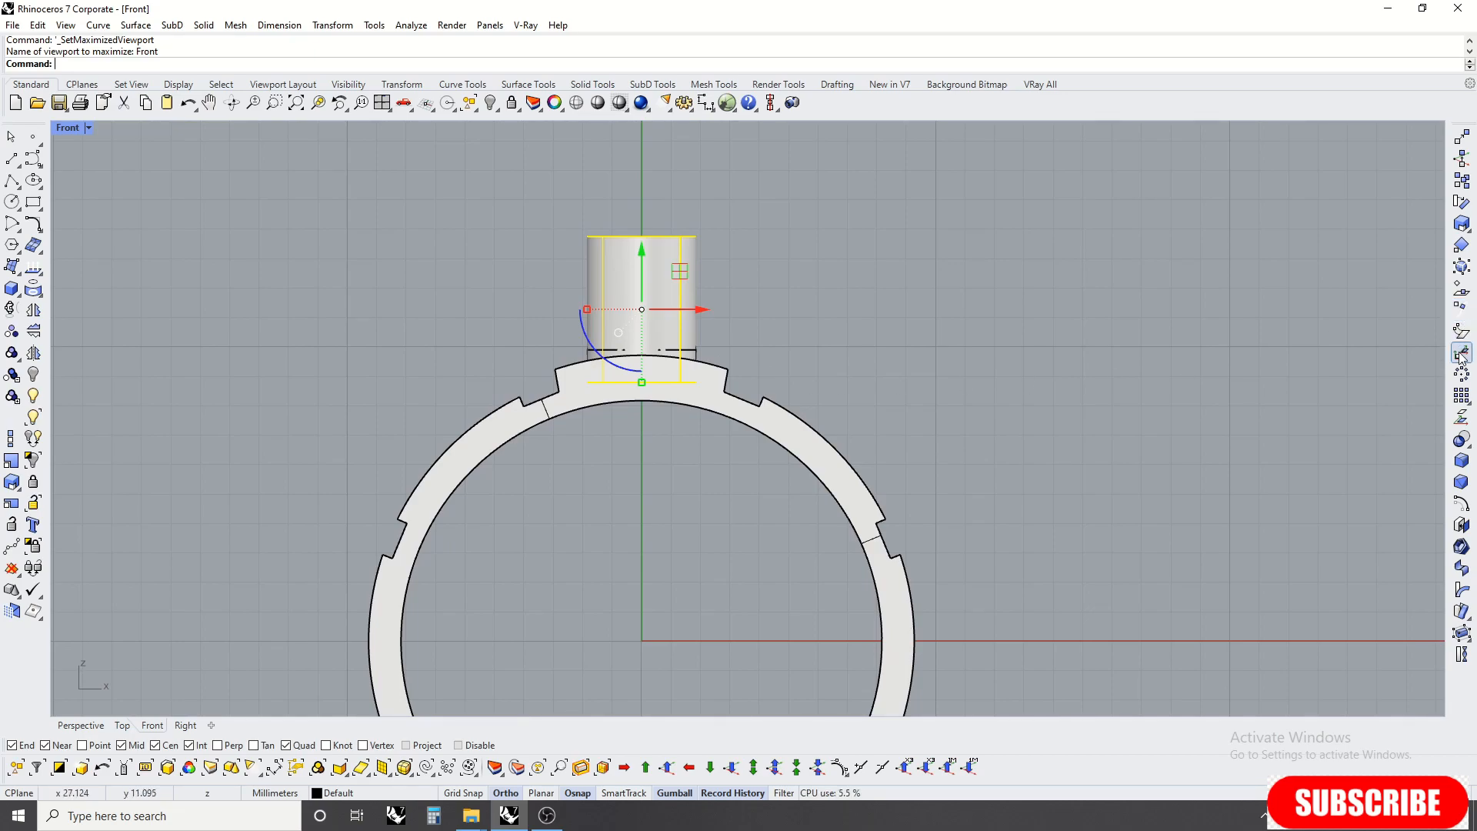
key(Return)
key(Escape)
scroll(679, 326, up, 2)
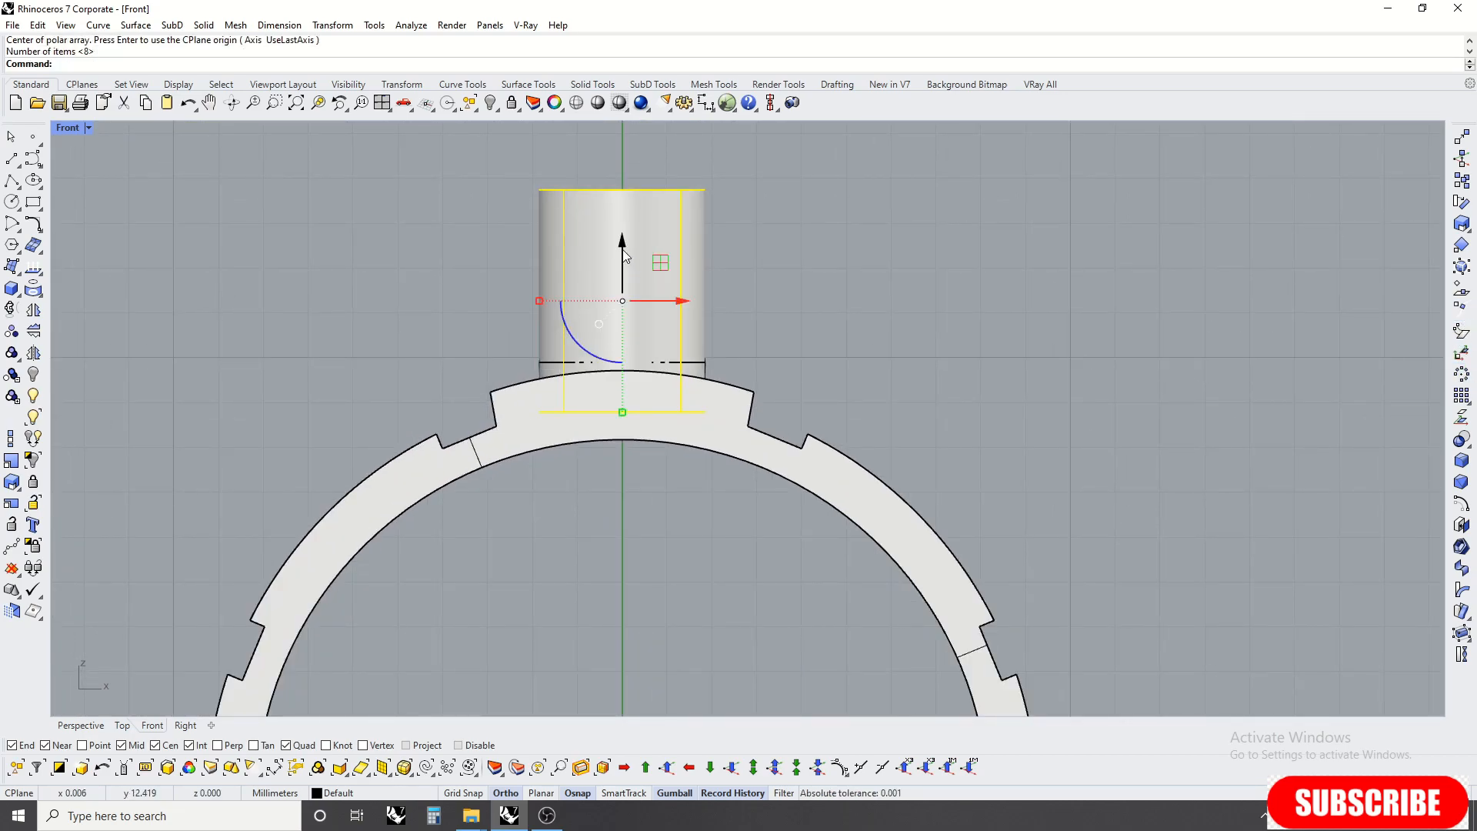
drag(623, 251, 641, 289)
Step: Polar-array the cylinder around the origin with 8 items over a 360-degree fill angle
click(1461, 375)
scroll(1038, 369, down, 5)
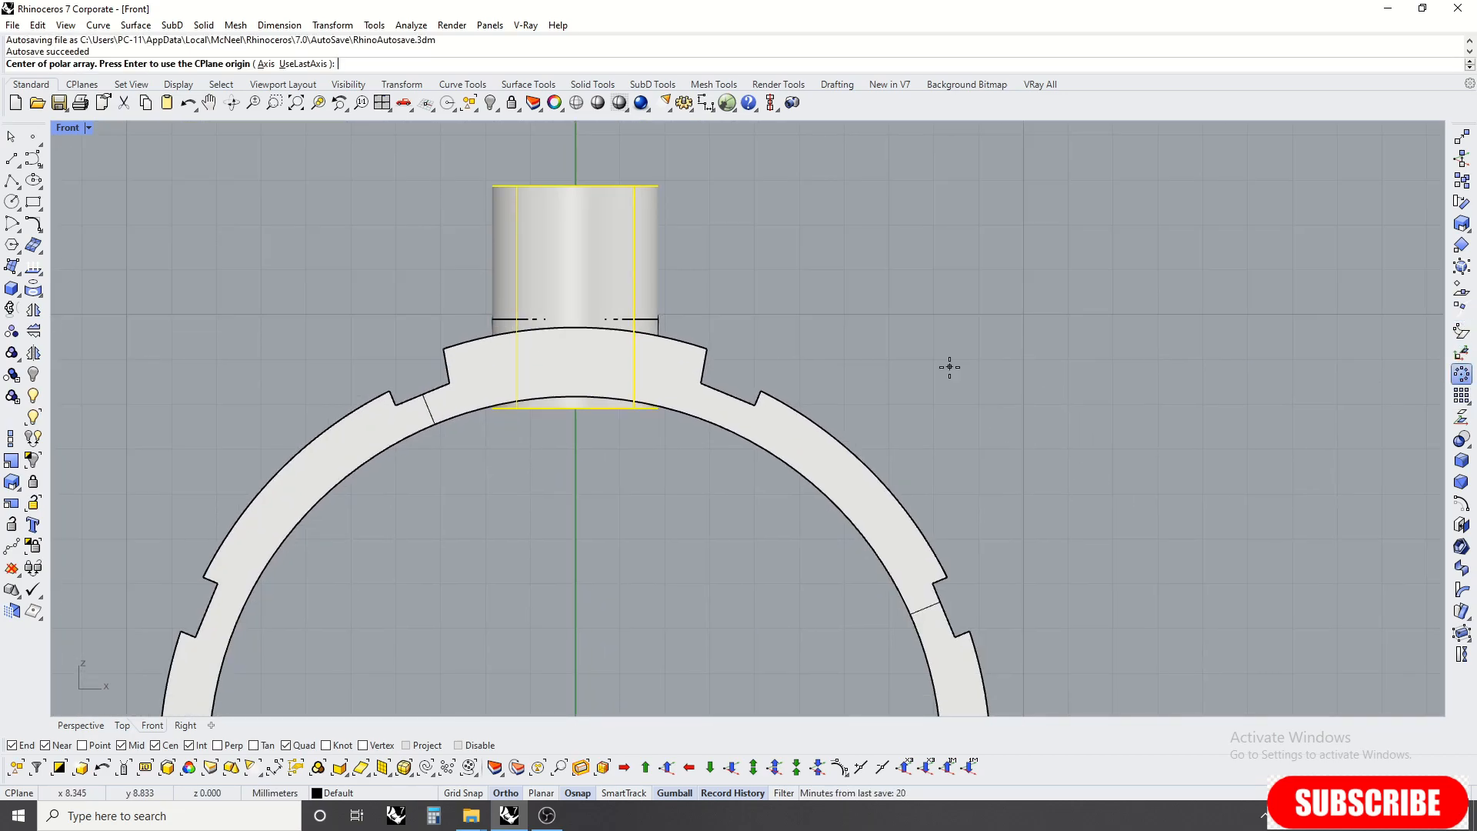
text(0)
key(Return)
key(Return)
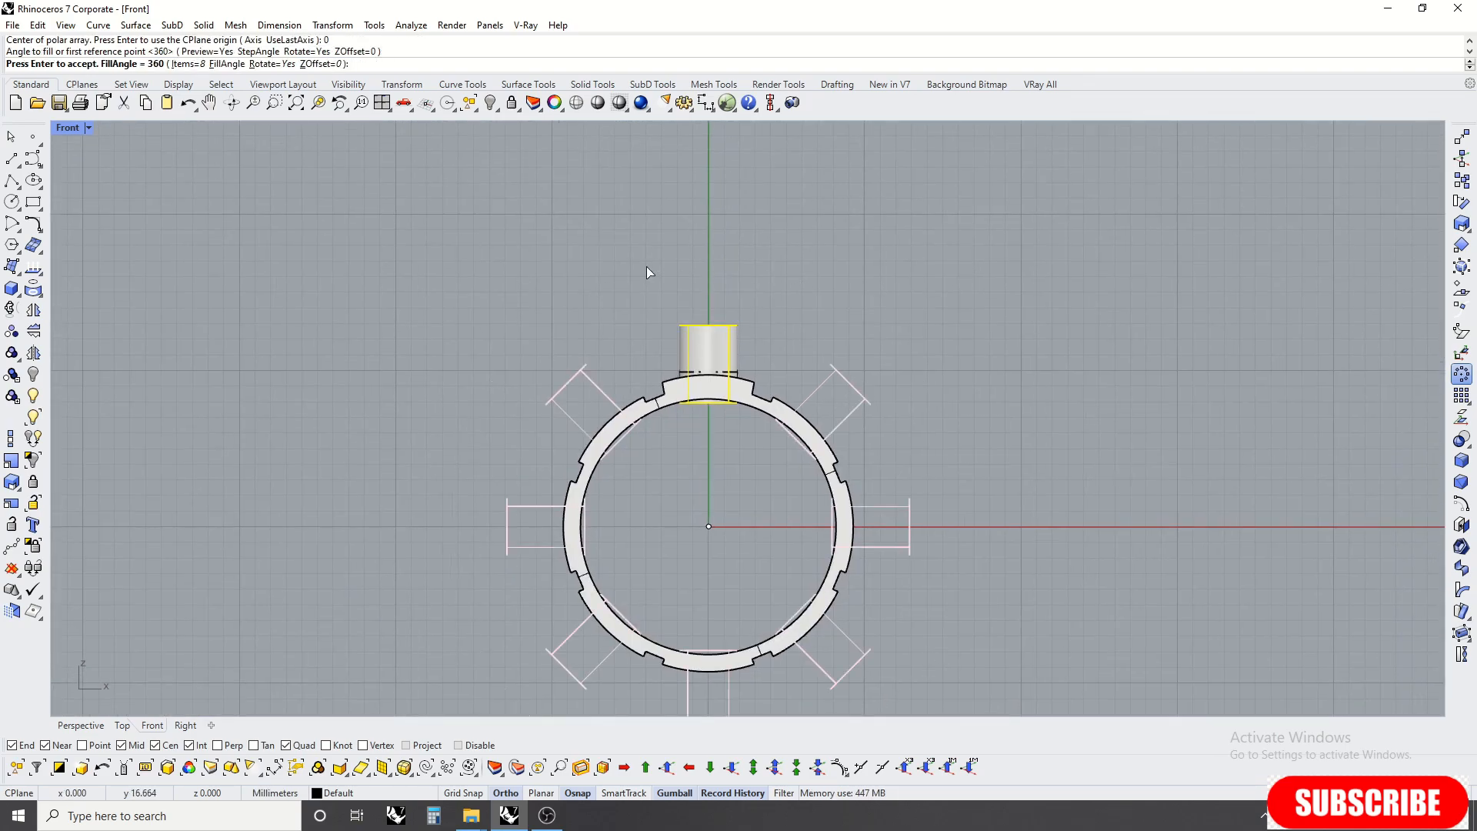
key(Return)
Step: Delete every arrayed cylinder except the one at the bottom of the band, and show the Front view in wireframe
scroll(647, 266, down, 2)
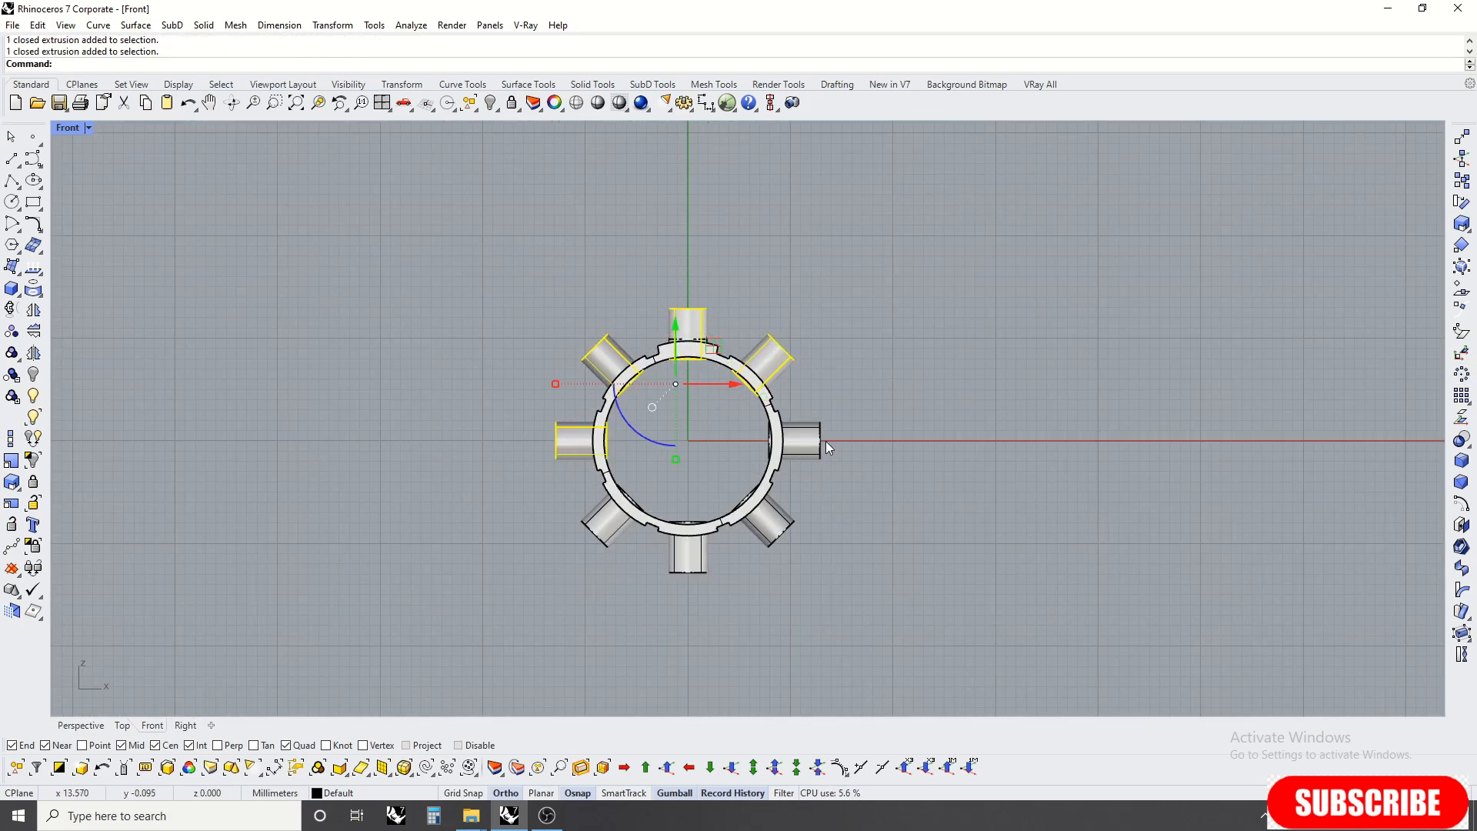
key(Delete)
scroll(693, 550, up, 5)
click(706, 519)
middle_click(591, 361)
click(590, 354)
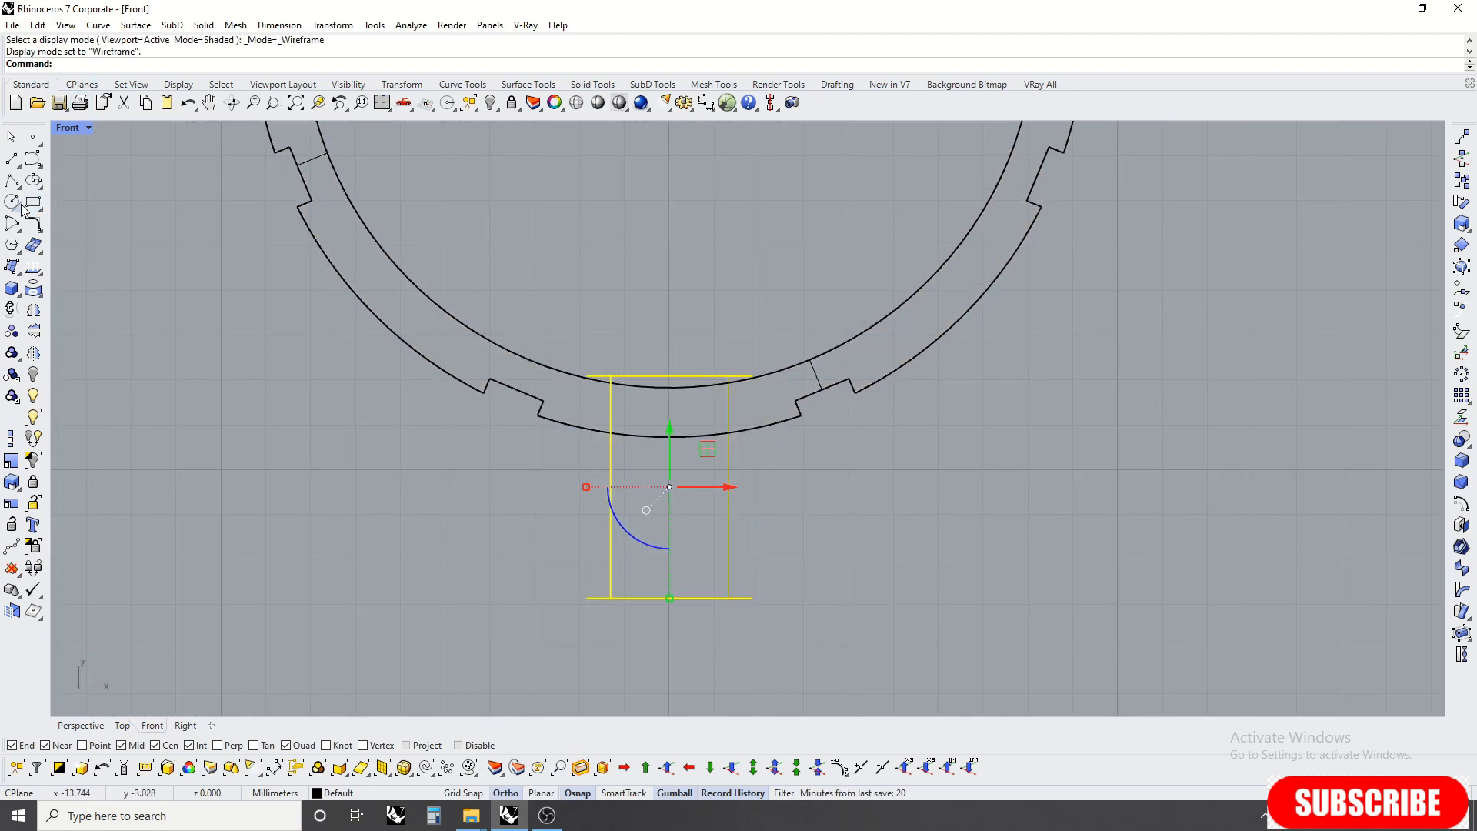
Step: Draw a circle about 17.4 mm in diameter centred on the origin, running through the middle of the band's thickness
key(Return)
scroll(634, 417, up, 4)
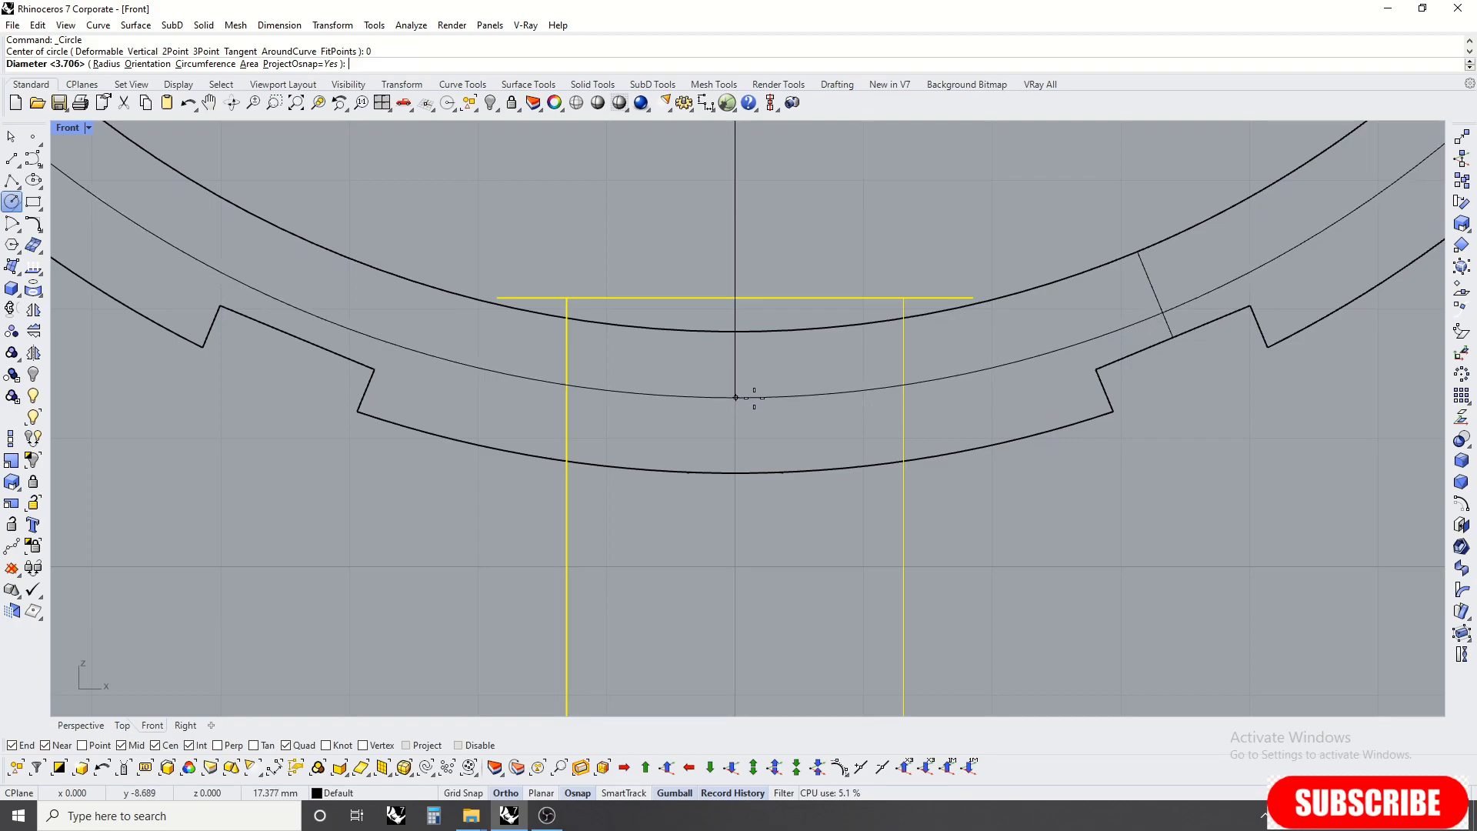
click(754, 398)
scroll(754, 398, down, 6)
click(811, 400)
click(778, 394)
Step: Extrude the new circle to both sides as a solid cylinder passing far through the ring, about 49 mm each way
key(ctrl+F3)
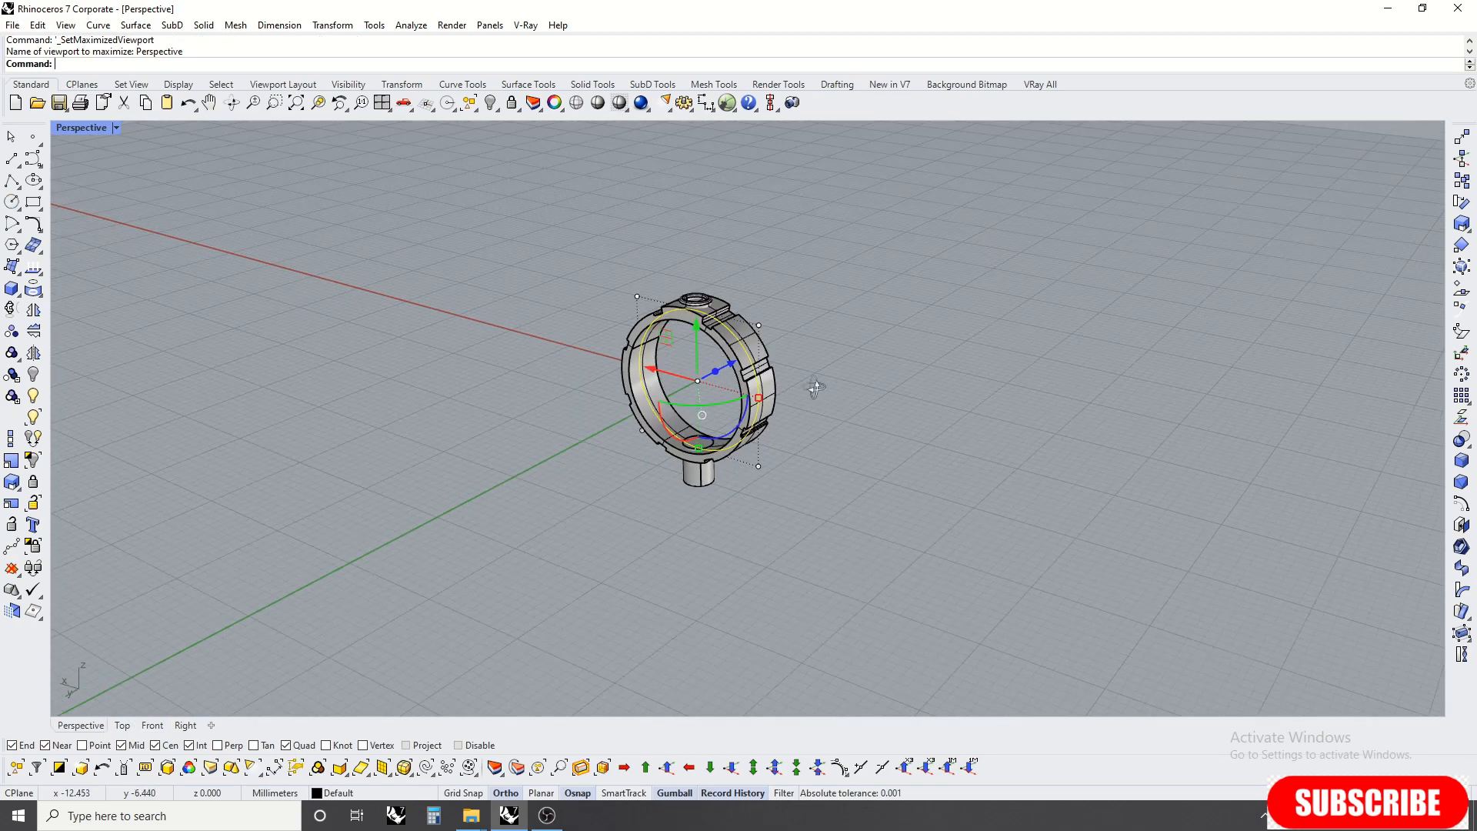
click(212, 30)
mouse_move(303, 297)
click(400, 297)
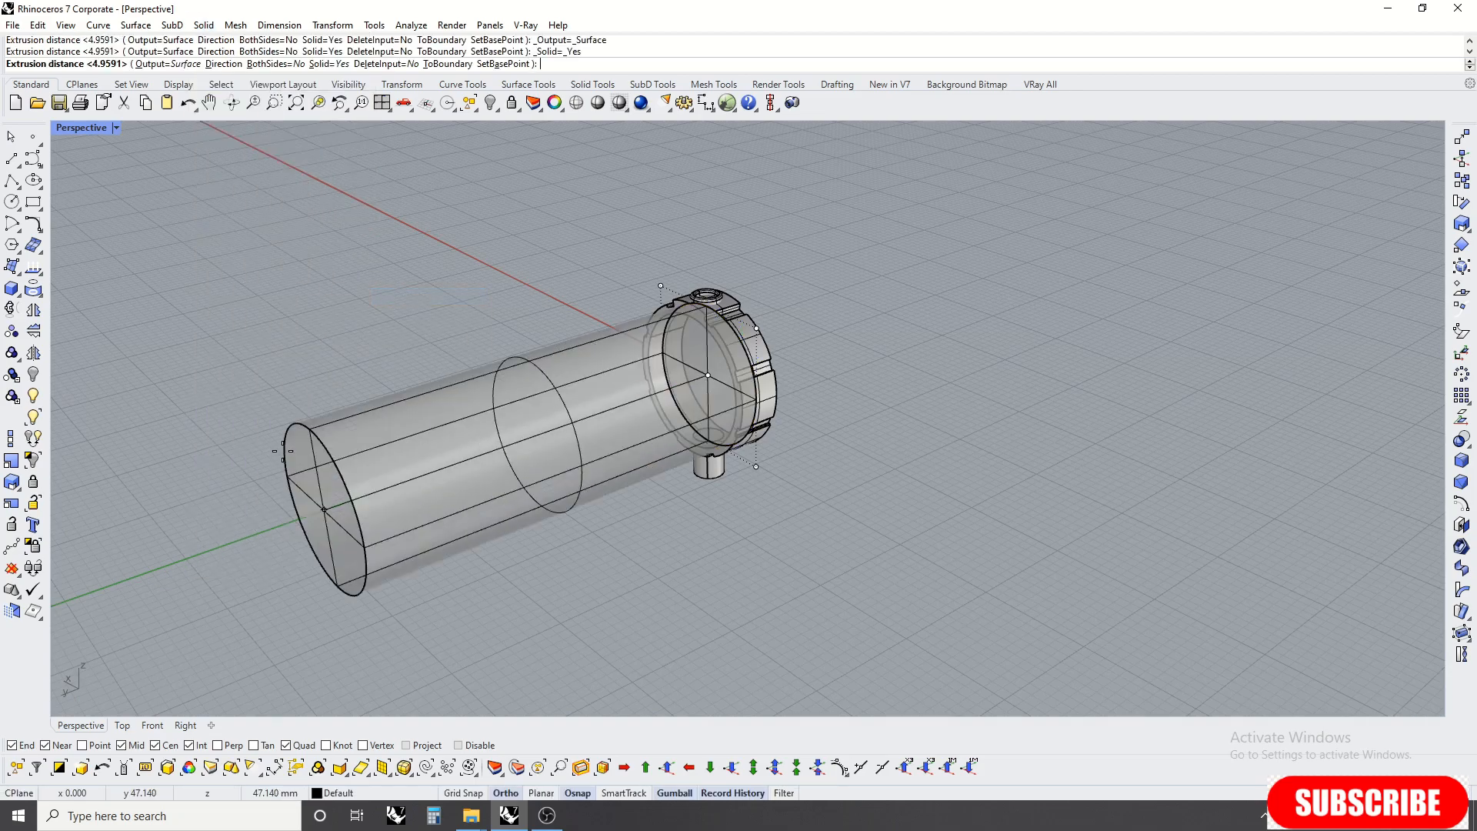
click(306, 511)
right_drag(498, 478, 600, 443)
Step: Boolean-subtract the long cylinder from the small cylinder at the bottom of the band
click(600, 443)
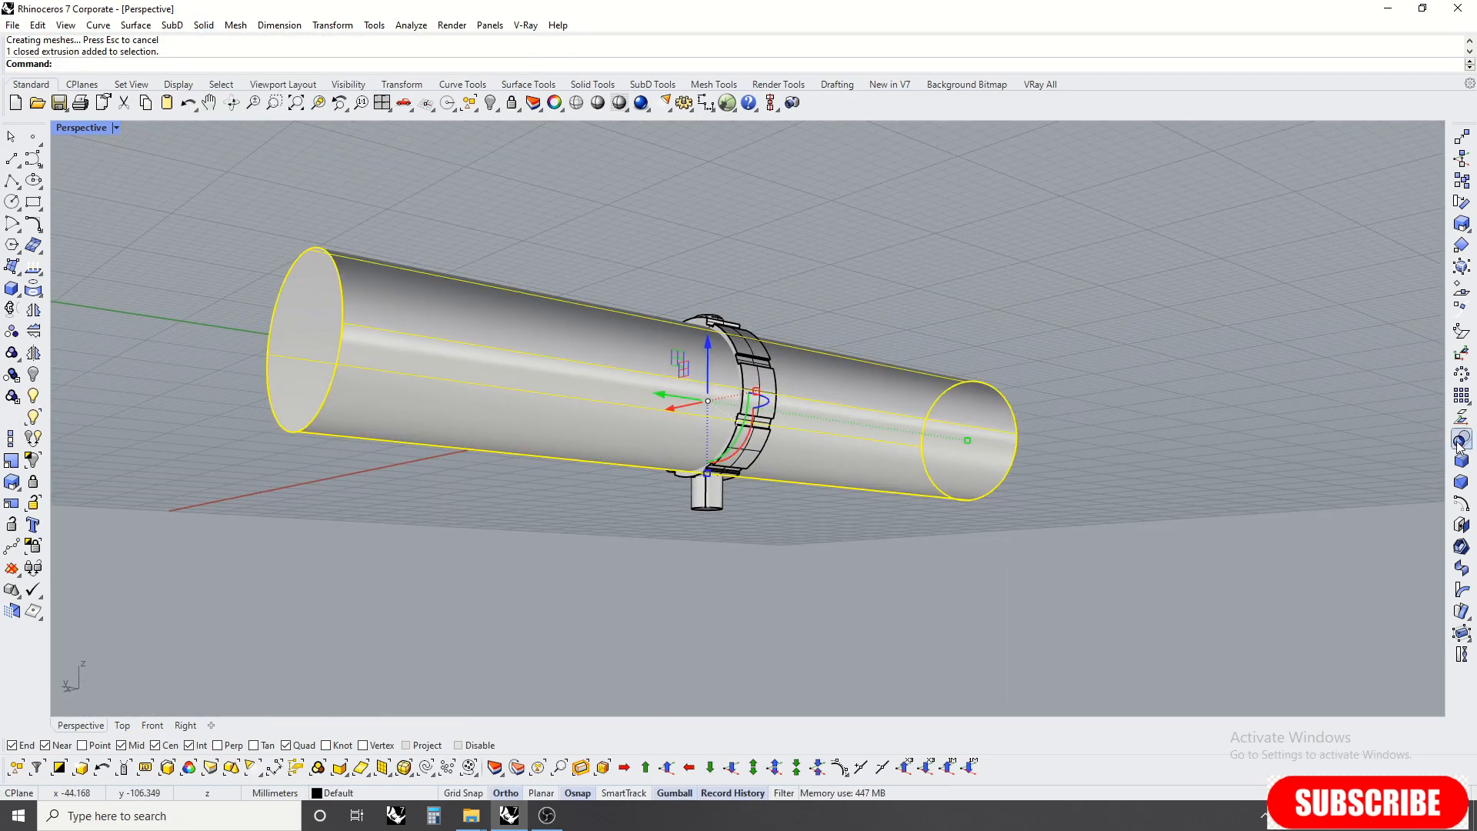
key(Return)
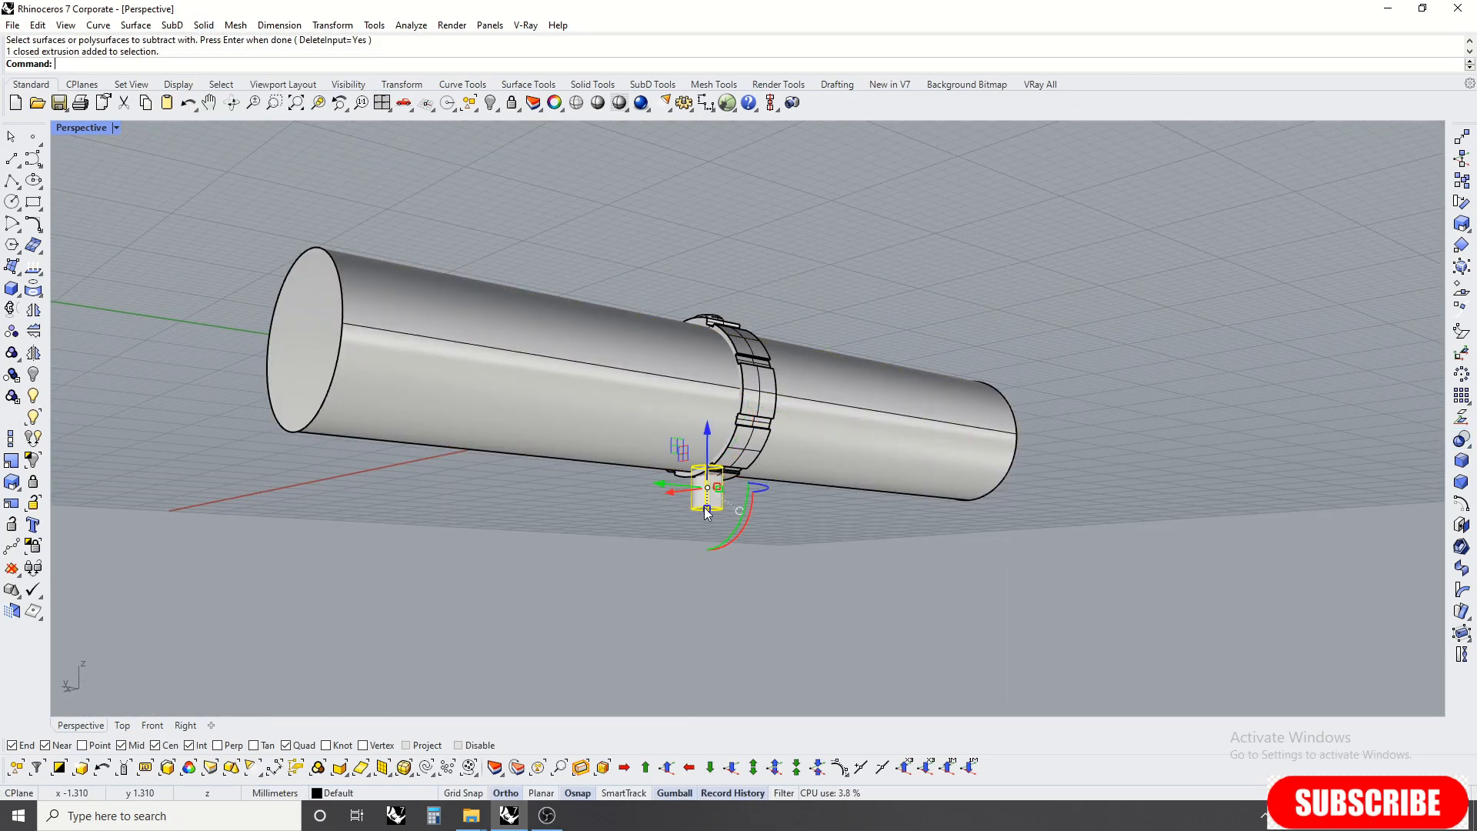
key(Return)
click(663, 427)
key(Return)
scroll(710, 496, up, 6)
right_drag(738, 461, 767, 239)
Step: Polar-array the trimmed cylinder around the origin with 8 items and delete the copy at the top setting
key(ctrl+F2)
click(725, 431)
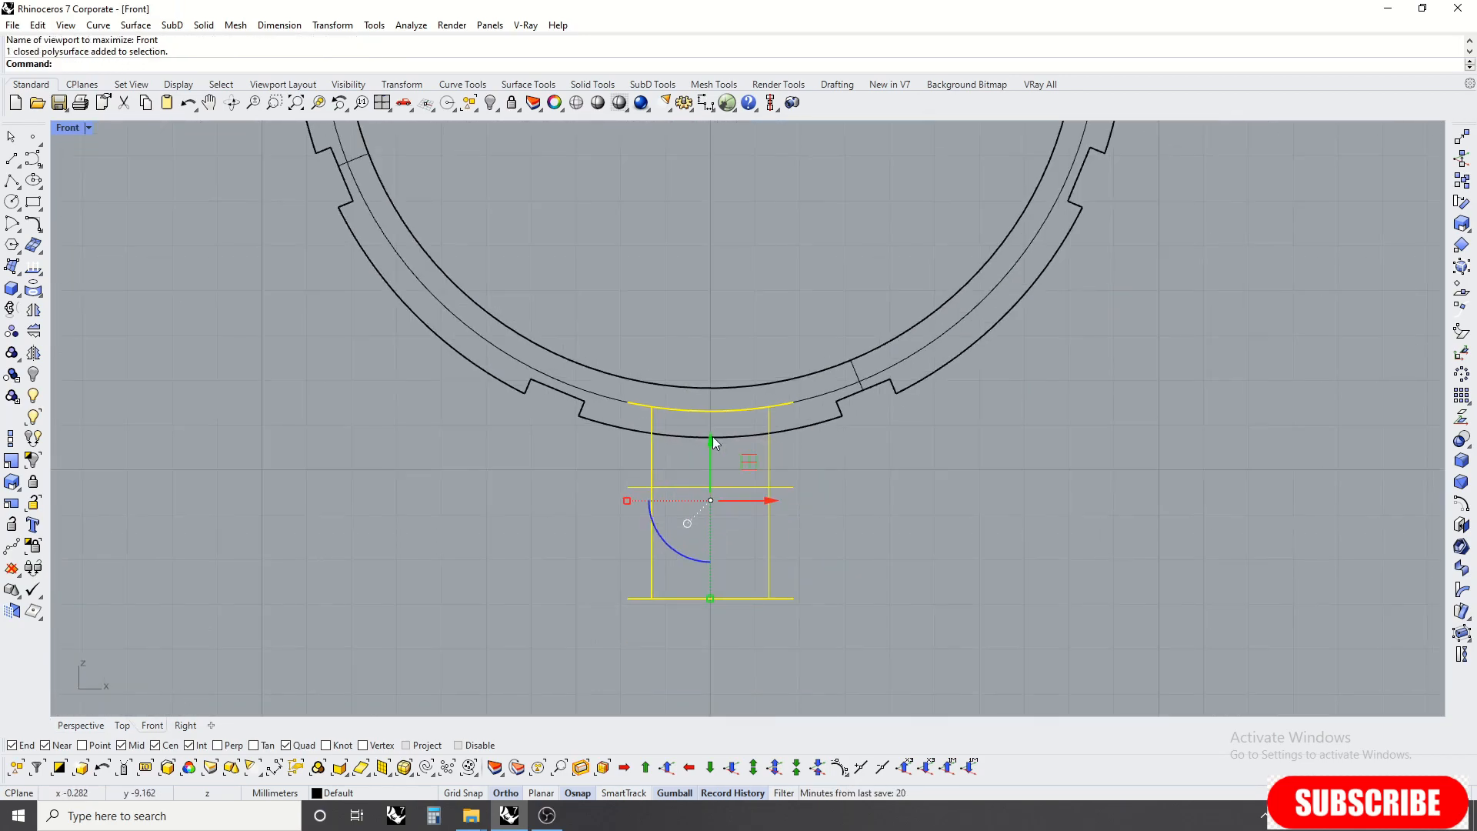
scroll(713, 436, down, 5)
right_drag(1048, 415, 1018, 505)
text(0)
key(Return)
scroll(961, 466, down, 2)
key(Return)
key(Return)
key(Return)
drag(797, 143, 703, 177)
key(Delete)
Step: Boolean-subtract the seven arrayed cylinders from the ring band
key(ctrl+F4)
right_drag(839, 254, 895, 378)
scroll(897, 384, down, 5)
click(903, 394)
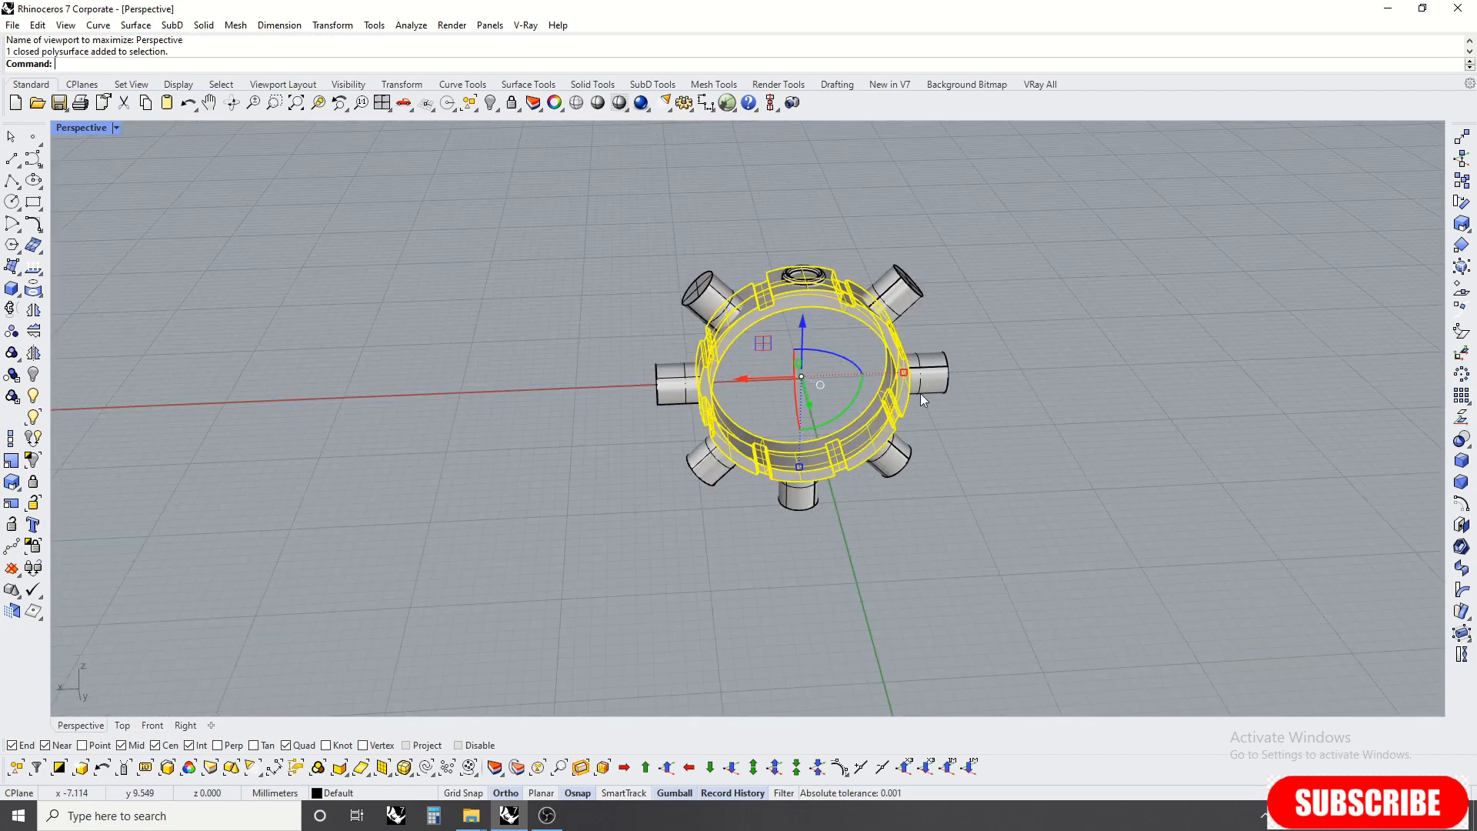
click(1465, 435)
scroll(920, 310, up, 2)
click(903, 294)
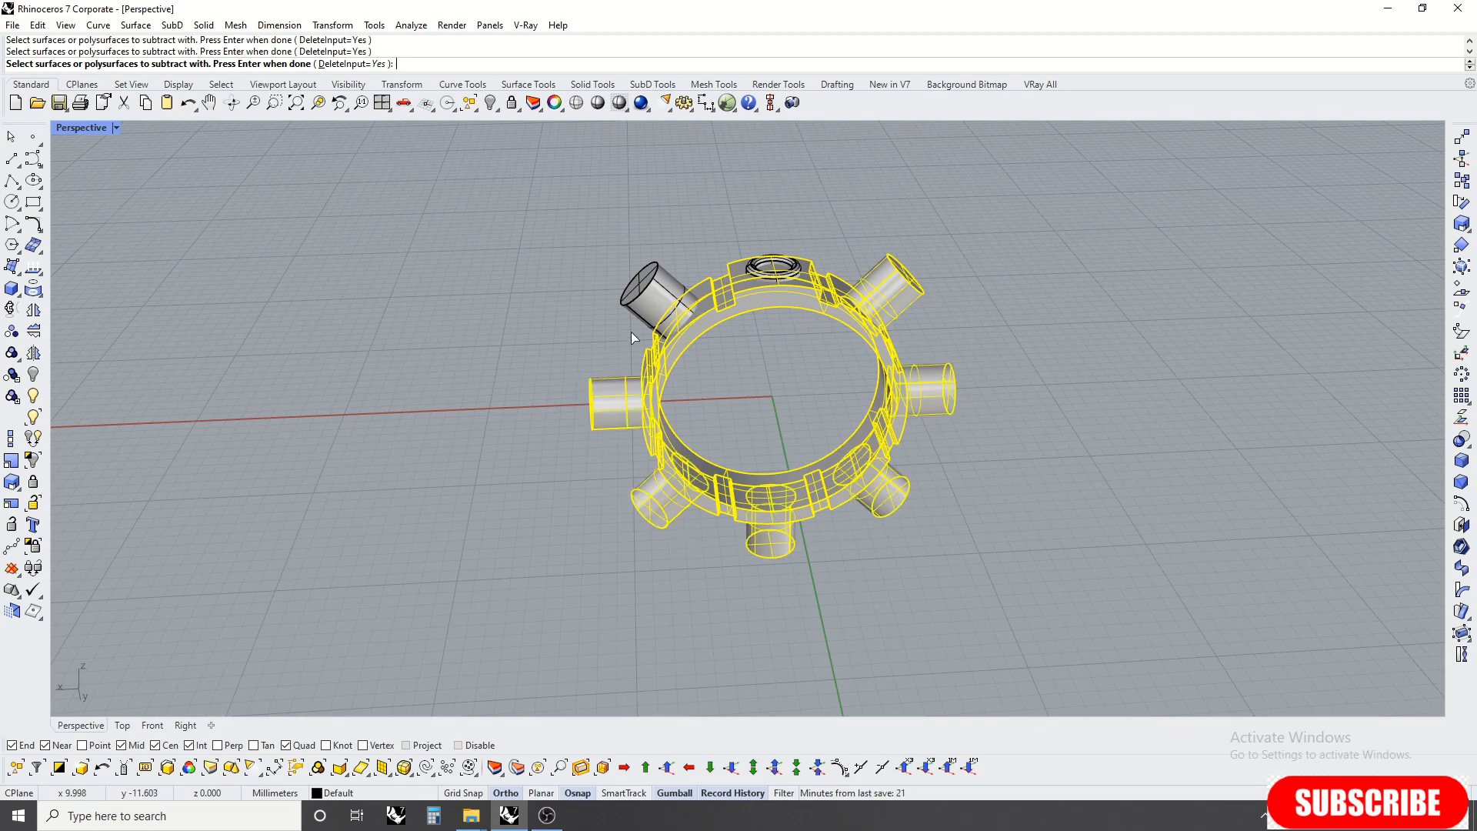
click(644, 308)
key(Return)
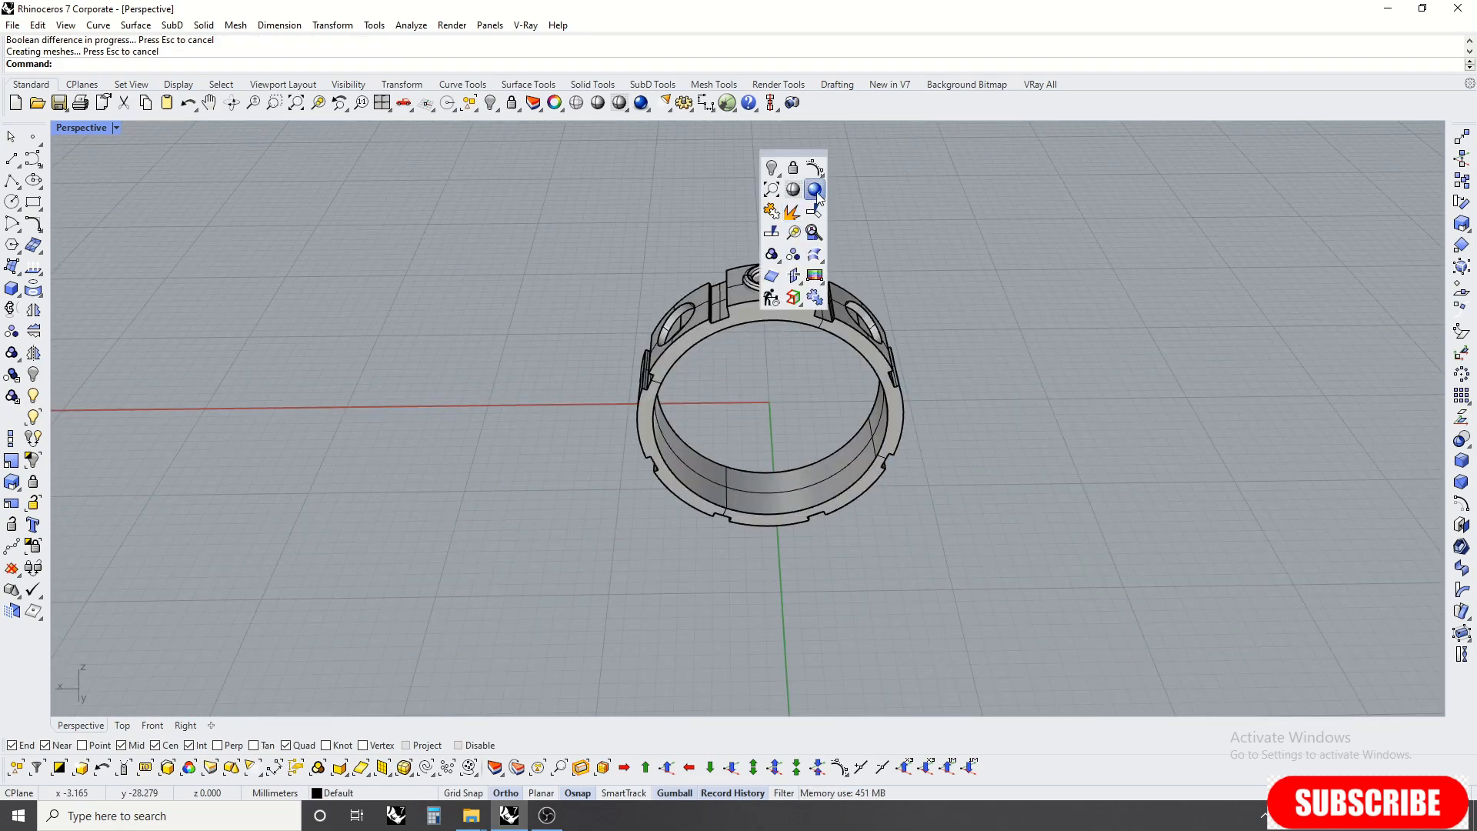
Step: Examine the recessed ring in Rendered display and return the Perspective view to Shaded
click(819, 197)
mouse_move(792, 337)
right_down()
mouse_move(852, 407)
mouse_move(845, 331)
right_up()
middle_click(620, 283)
click(620, 242)
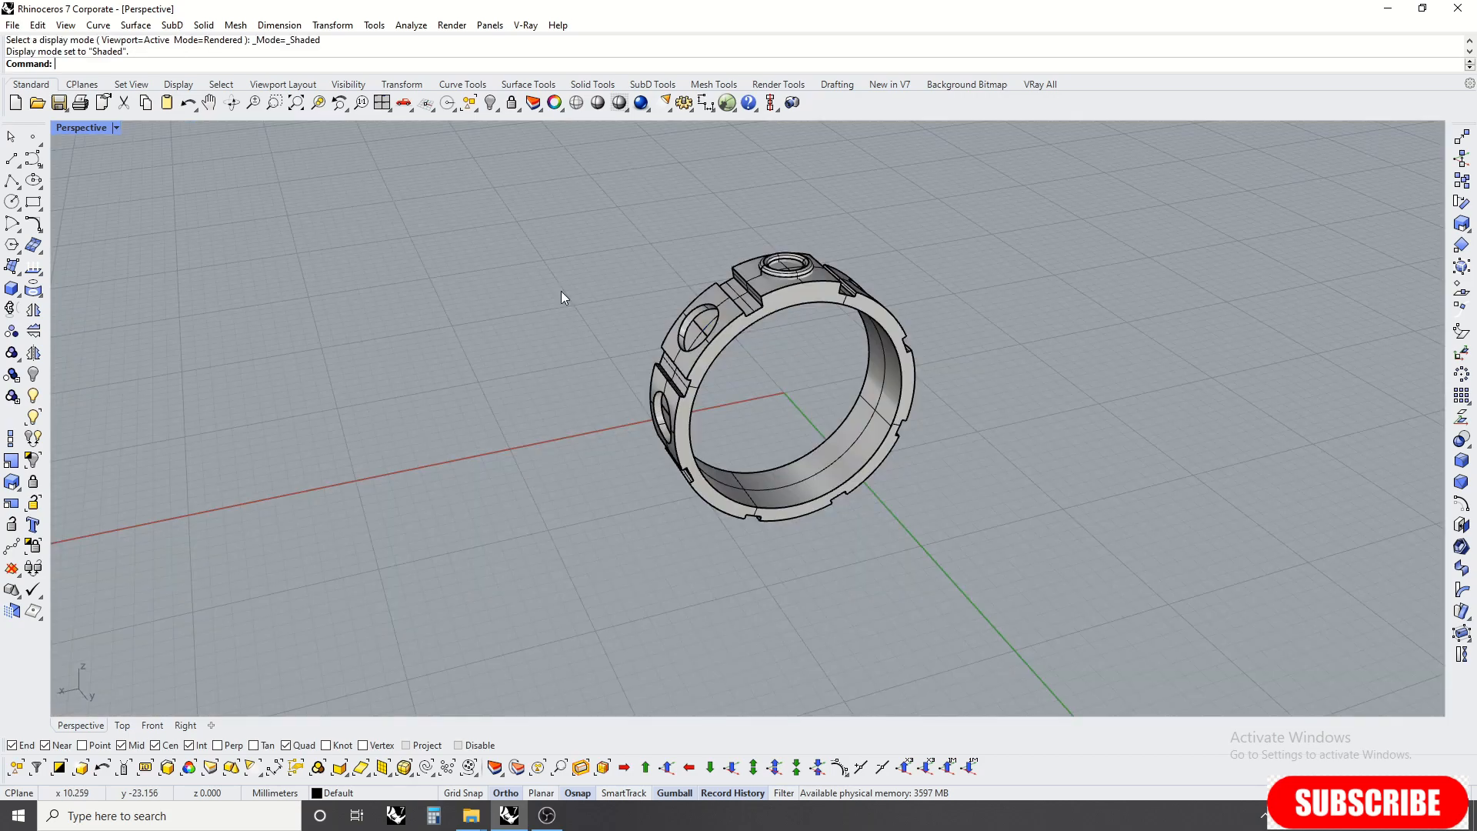
click(446, 768)
key(Escape)
right_drag(724, 431, 694, 410)
Step: Undo the ring cut, the cylinder array and the trim of the small bottom cylinder
key(ctrl+z)
key(ctrl+z)
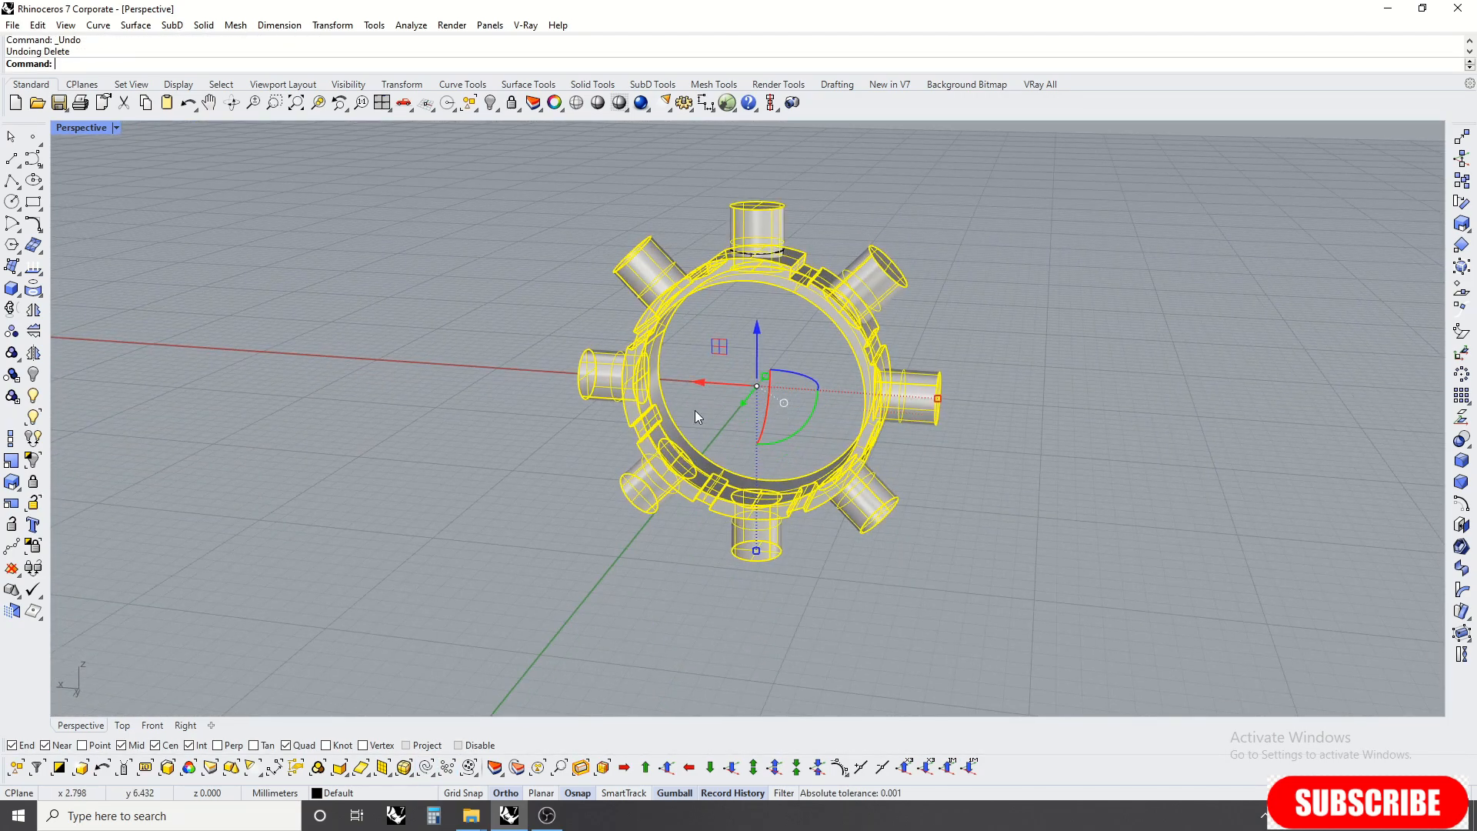
click(723, 563)
scroll(722, 563, up, 5)
right_drag(723, 563, 840, 440)
key(ctrl+z)
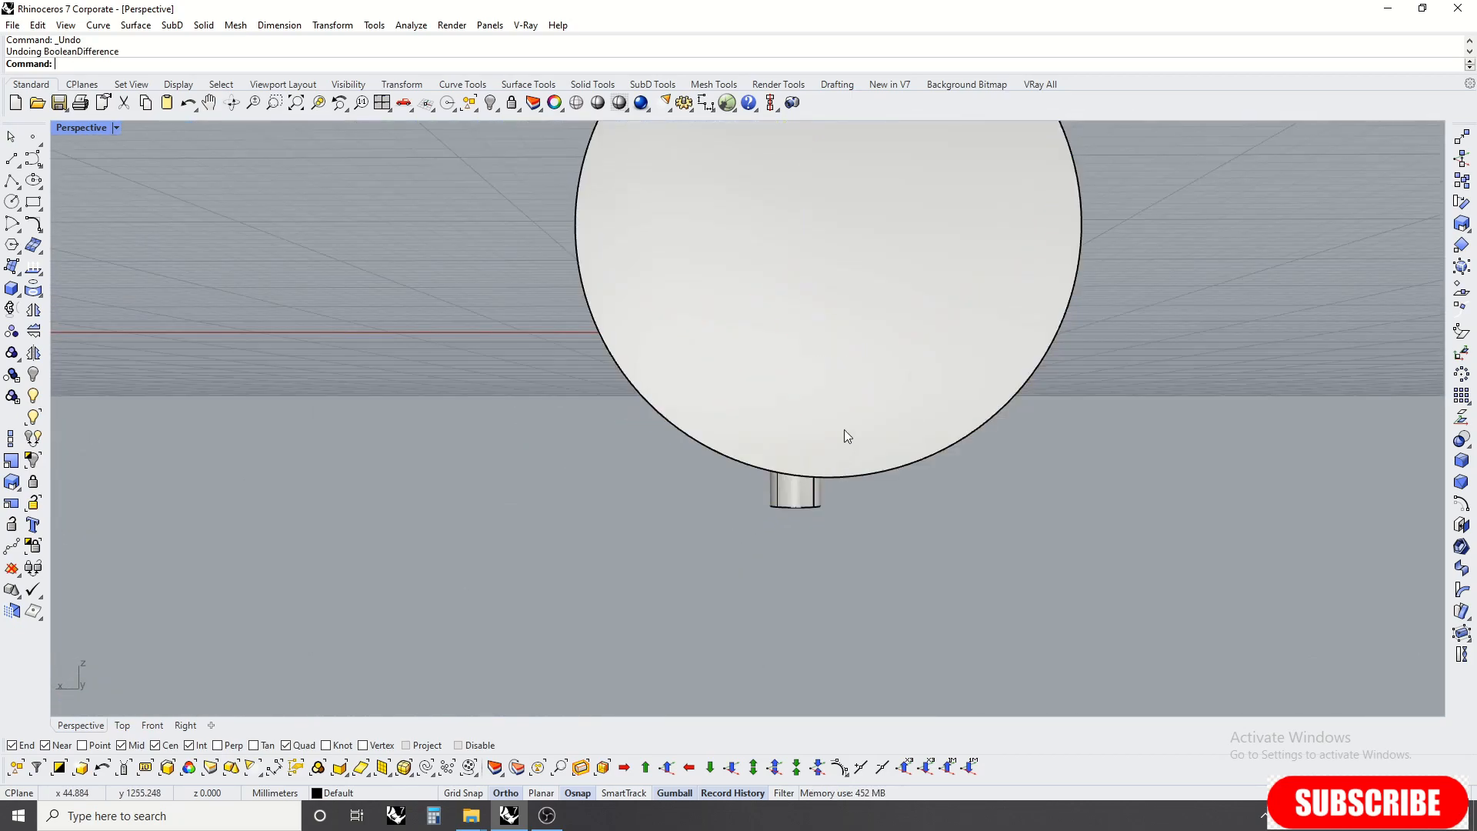
Step: Trim the small bottom cylinder's inner end by Boolean-subtracting the long cylinder from it
key(ctrl+F2)
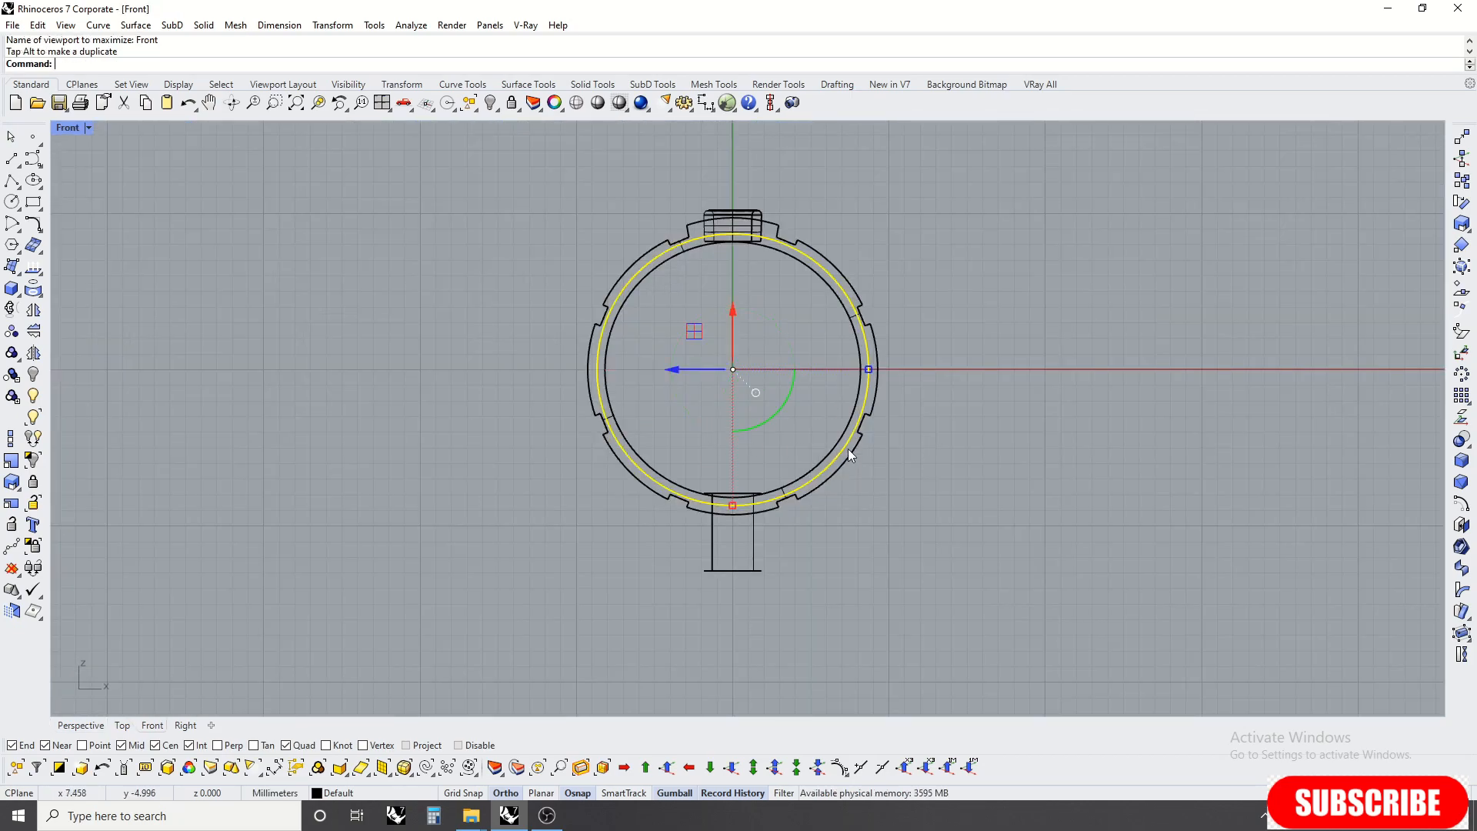
key(ctrl+F4)
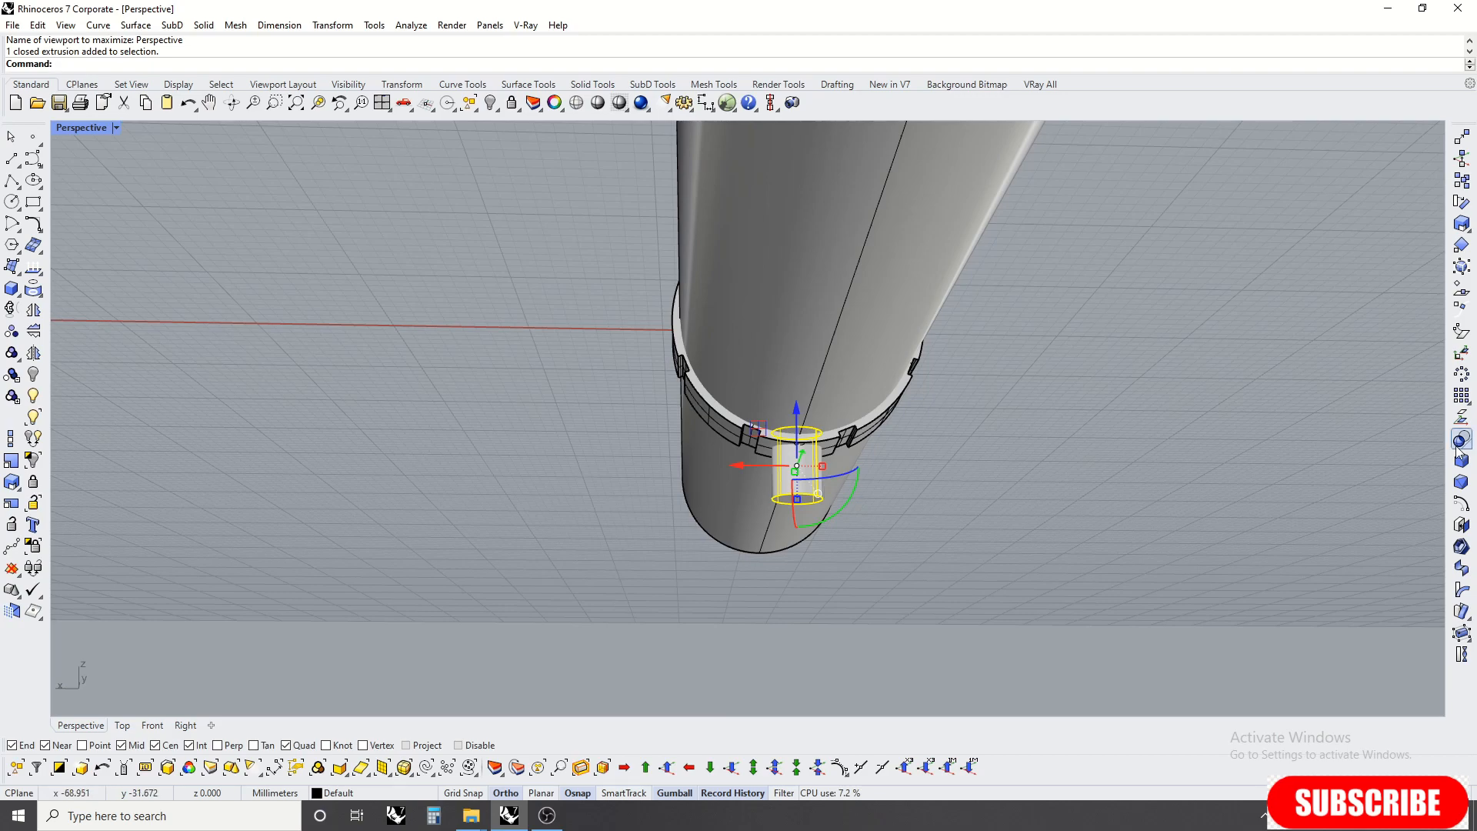
click(849, 317)
right_click(849, 317)
right_drag(849, 317, 841, 408)
scroll(803, 485, up, 4)
Step: Polar-array the trimmed bottom cylinder around the origin into 8 positions and delete the copy at the top setting
click(803, 496)
key(ctrl+F2)
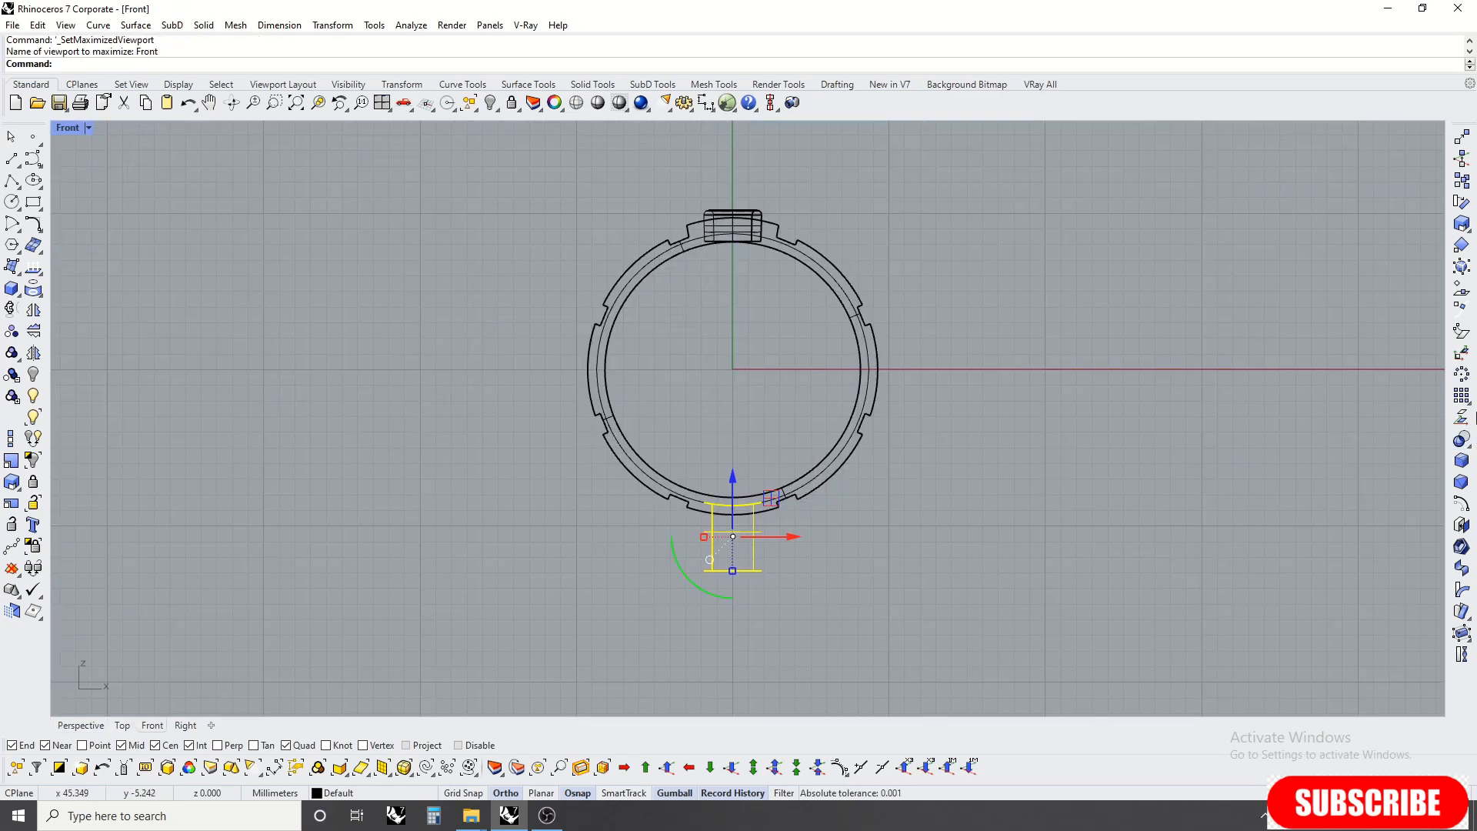
right_drag(1015, 451, 967, 563)
text(0)
key(Return)
key(Return)
key(Return)
key(Return)
click(701, 275)
key(Delete)
Step: Cut the ring band with the seven arrayed cylinders using Boolean Difference
key(ctrl+F4)
click(665, 363)
right_drag(665, 363, 1451, 471)
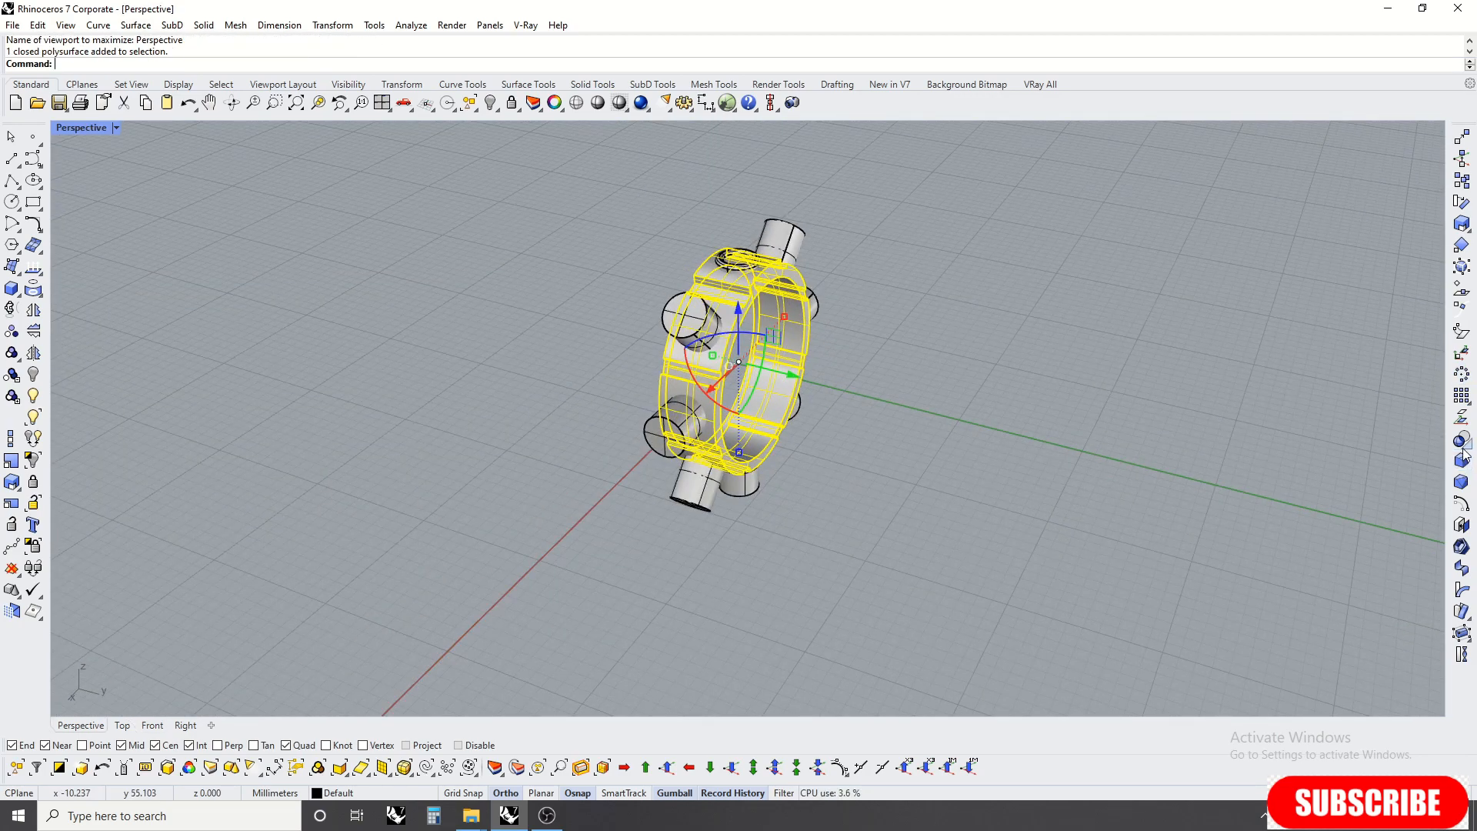
right_drag(1262, 379, 1476, 462)
right_drag(1054, 343, 803, 261)
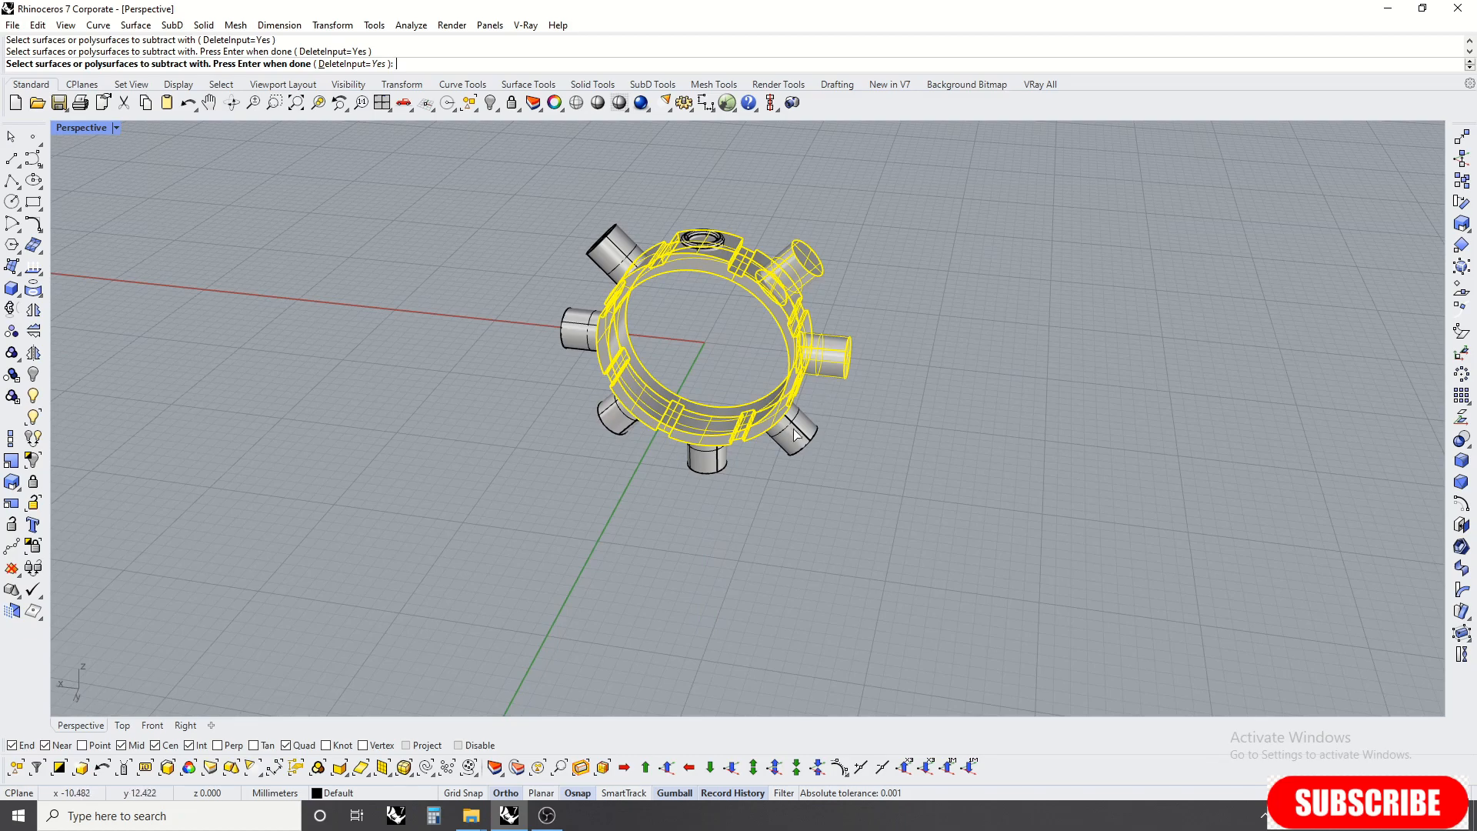
key(Return)
Step: Examine the recess at the bottom of the band up close and undo the Boolean Difference on the ring
click(788, 251)
right_drag(788, 251, 743, 477)
scroll(700, 367, up, 7)
scroll(713, 445, up, 12)
scroll(737, 412, down, 5)
key(ctrl+z)
Step: Nudge the bottom cylinder vertically by about 0.04 mm in the Front view
scroll(748, 407, down, 3)
click(742, 539)
right_drag(741, 427, 740, 511)
scroll(817, 639, up, 6)
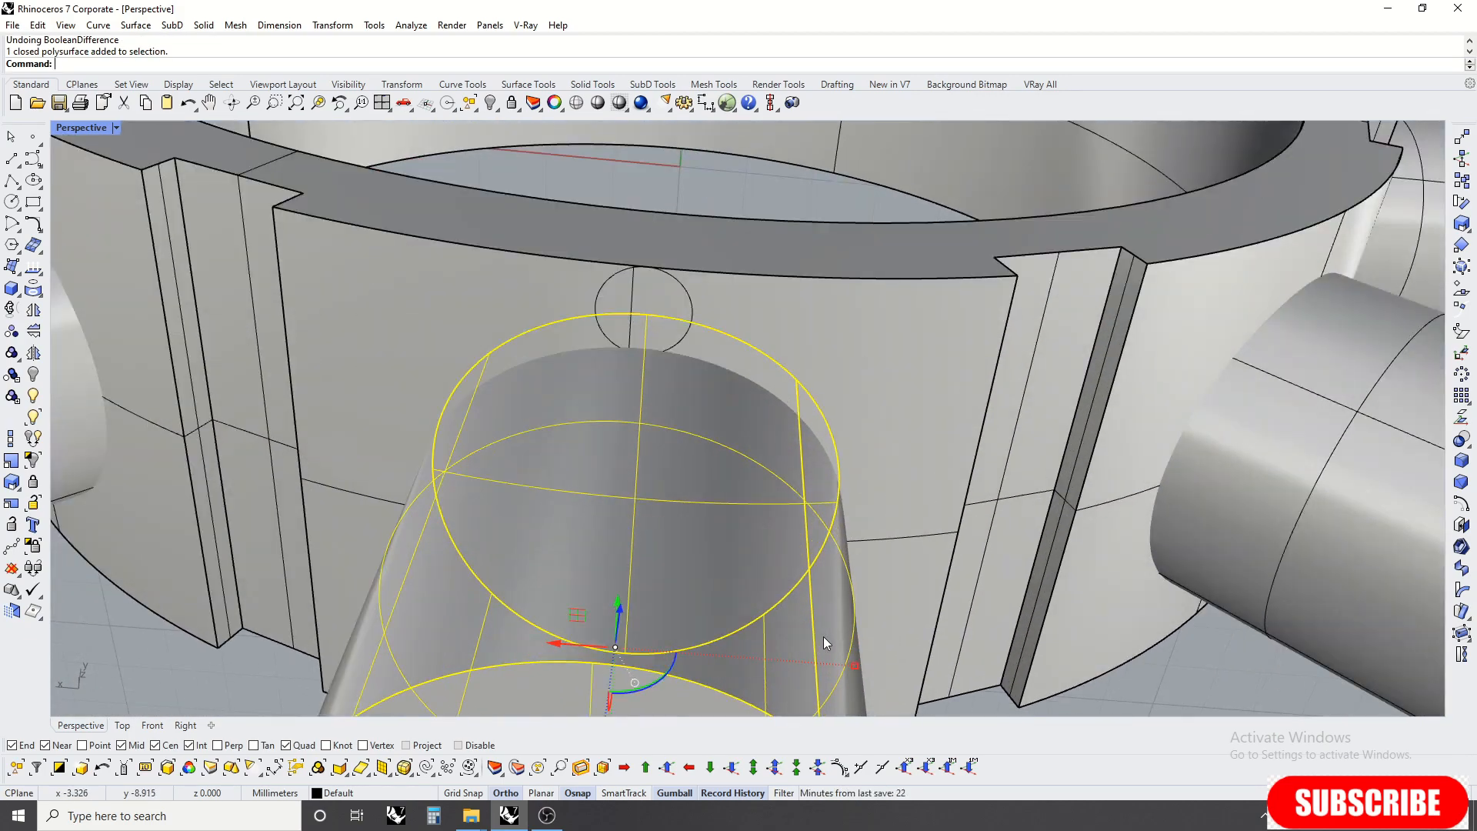
scroll(851, 671, down, 10)
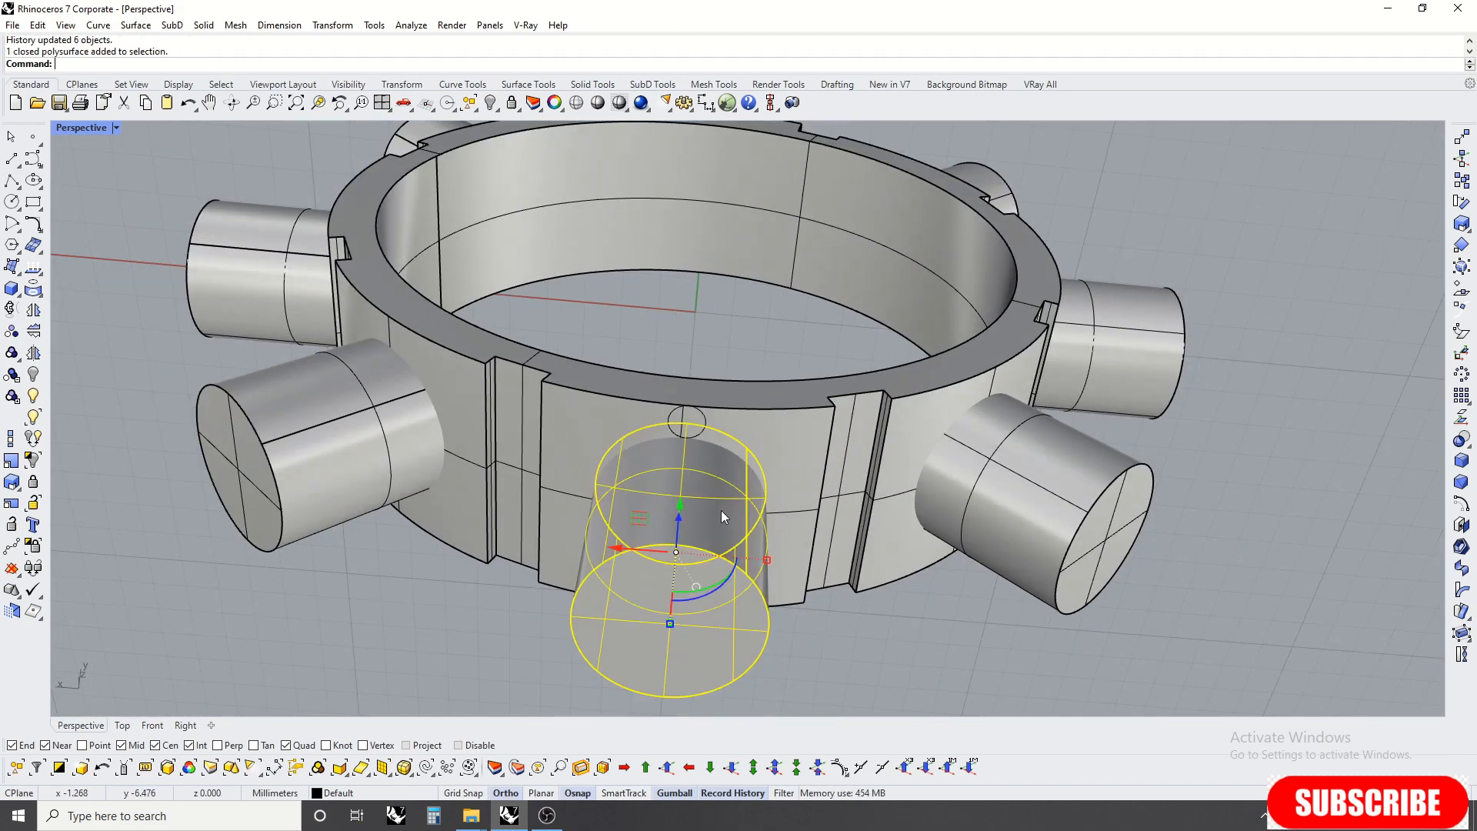
key(ctrl+F2)
scroll(687, 637, up, 8)
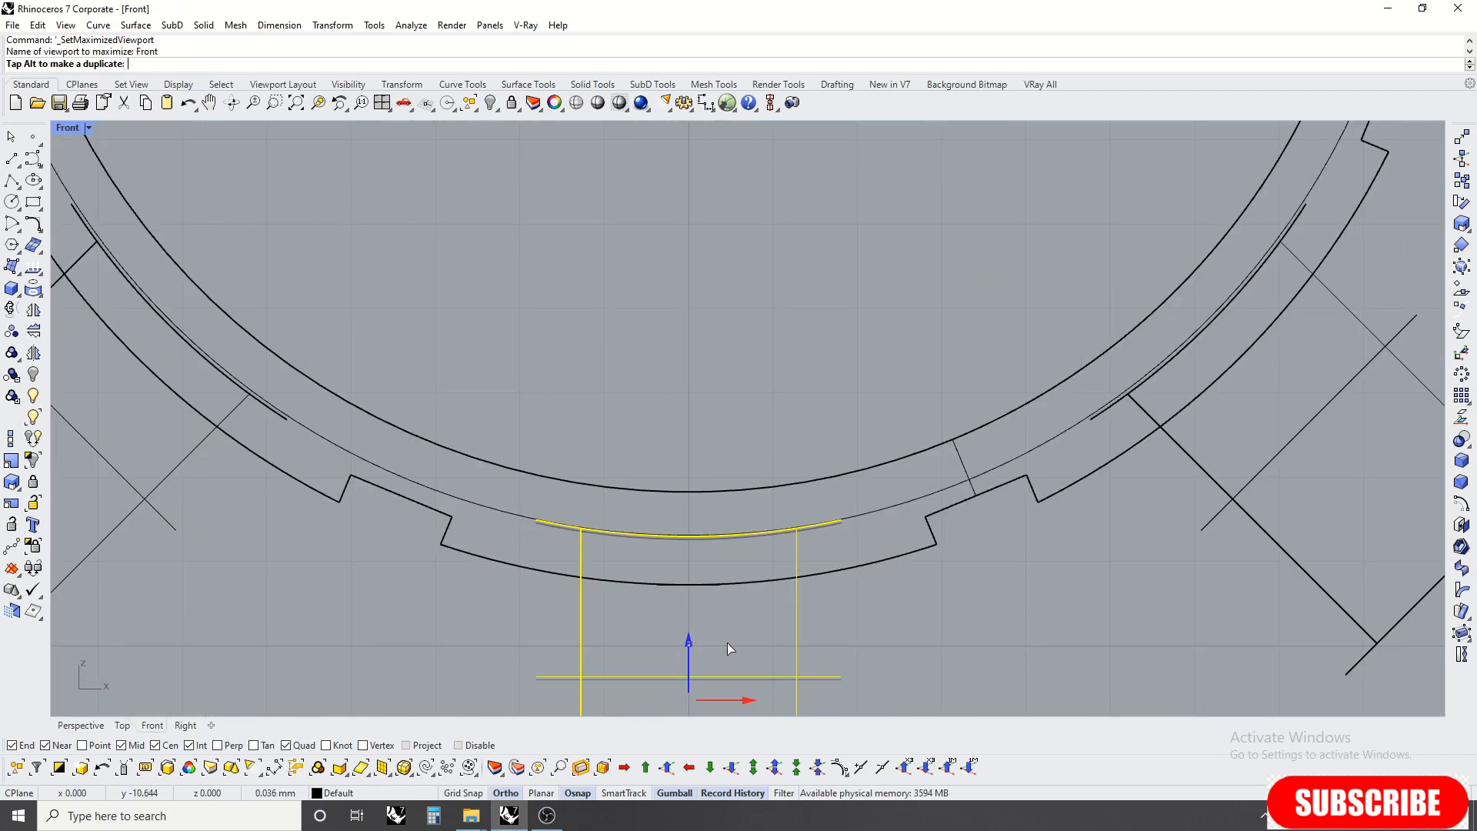
drag(727, 644, 727, 643)
scroll(667, 412, down, 6)
Step: Boolean-subtract all seven cylinders from the ring band to cut a shallow round recess in each segment
key(ctrl+F4)
click(772, 417)
scroll(773, 417, down, 6)
right_drag(777, 420, 891, 517)
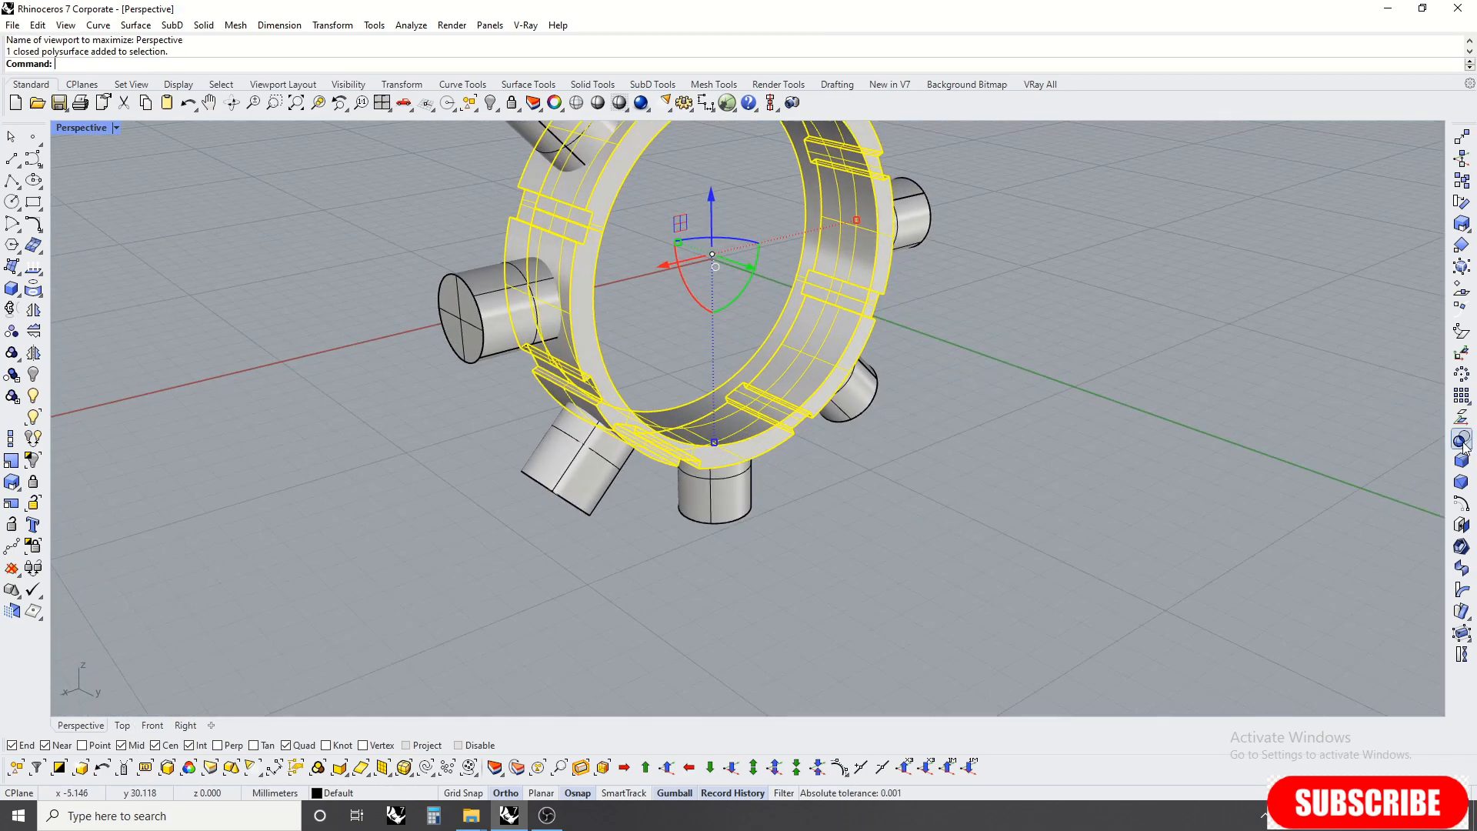
click(700, 487)
click(586, 459)
click(498, 334)
scroll(497, 336, down, 7)
right_drag(497, 335, 438, 358)
click(690, 371)
click(674, 444)
right_click(670, 477)
Step: Hide the round setting at the top of the ring in the Top view
right_drag(676, 471, 693, 337)
click(693, 342)
scroll(627, 469, up, 4)
right_drag(622, 477, 699, 663)
key(ctrl+F2)
key(ctrl+F1)
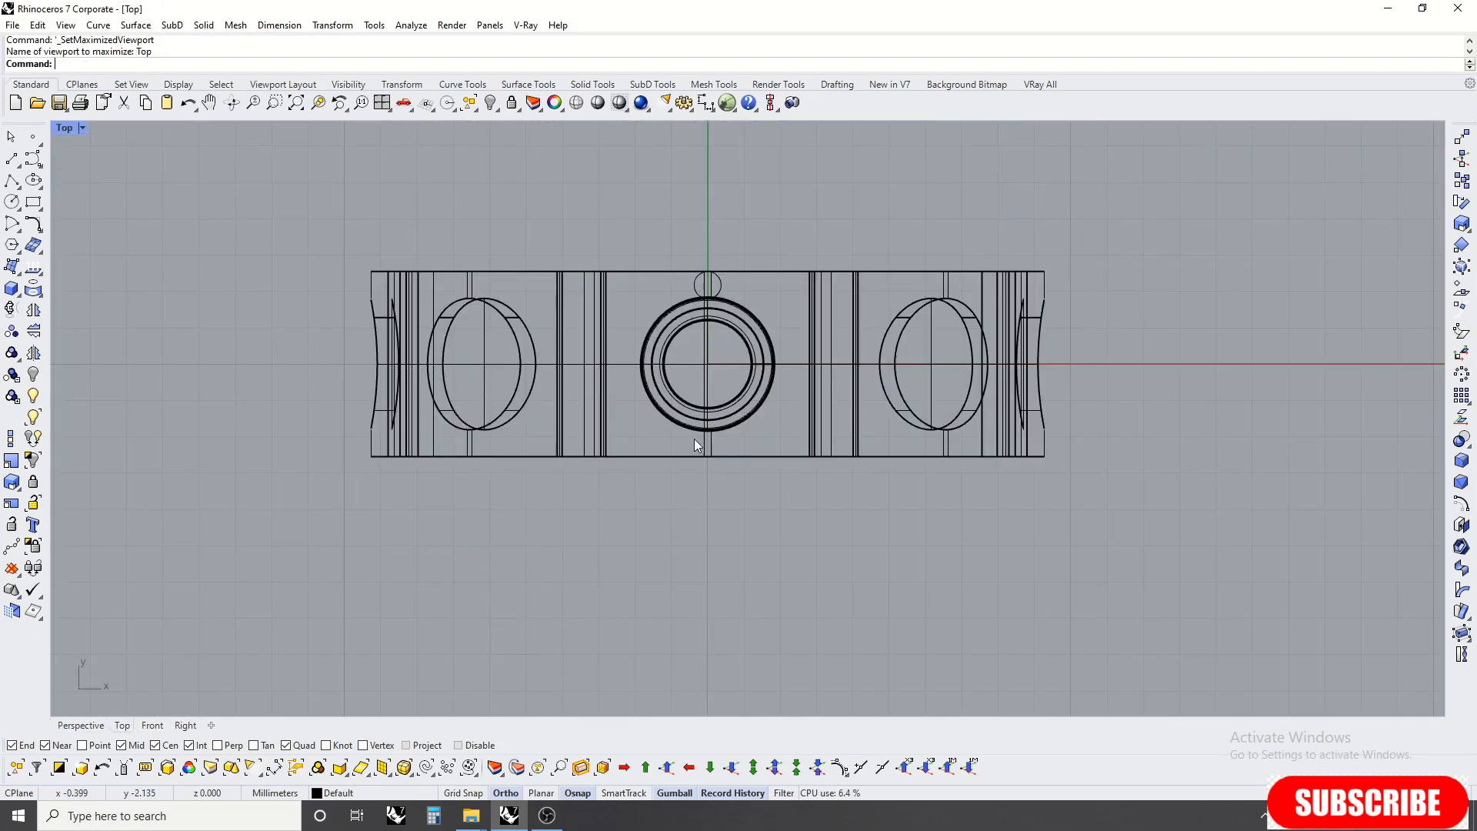
click(727, 258)
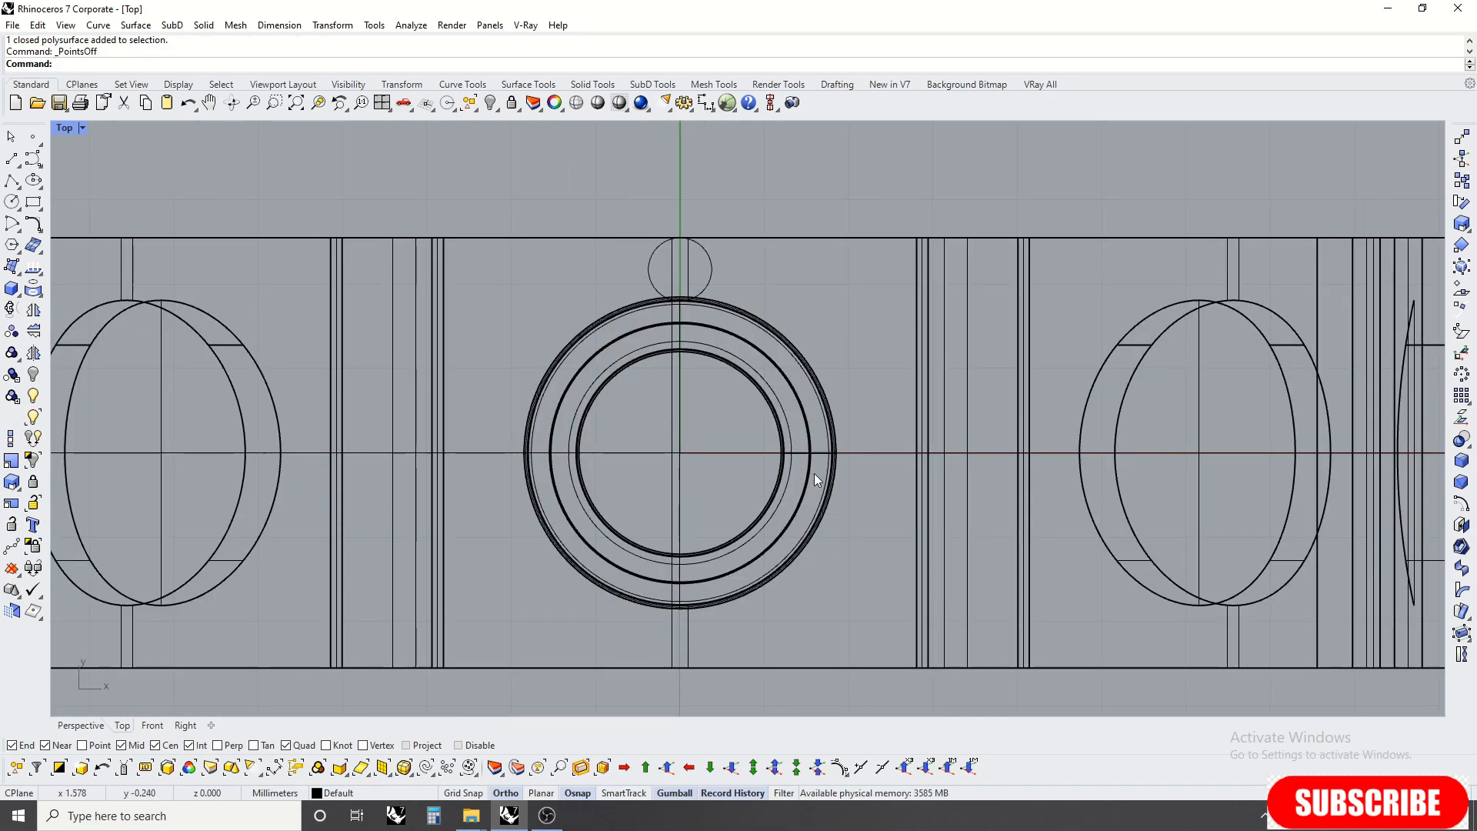
click(815, 474)
click(34, 376)
Step: Scale the setting's outline circle down about its centre to about 3.6 mm in diameter
click(744, 330)
scroll(744, 330, up, 2)
scroll(501, 255, up, 2)
scroll(501, 444, up, 1)
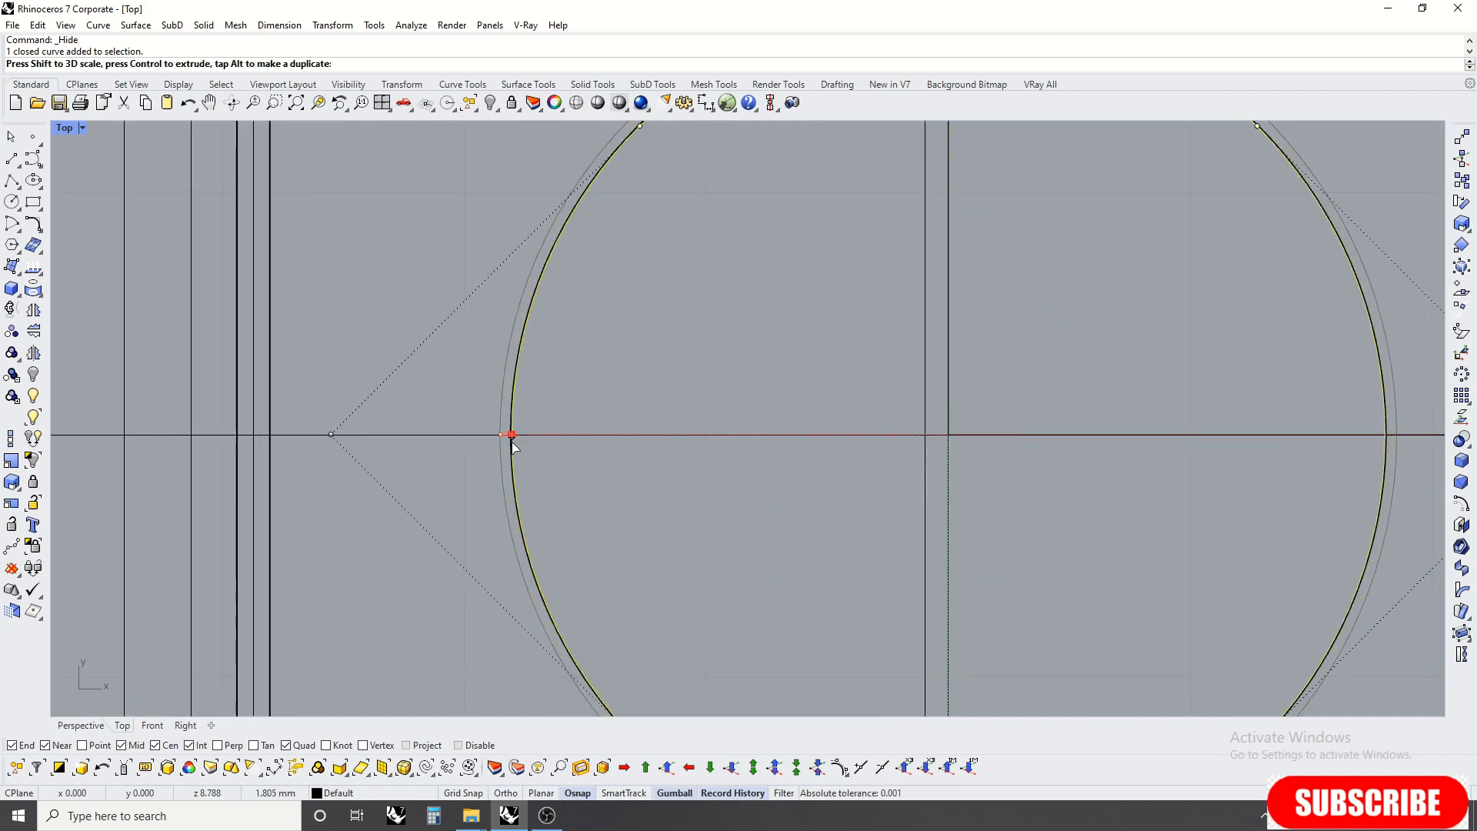
scroll(500, 444, down, 4)
Step: Offset the scaled circle inward by 0.4 mm
click(1461, 506)
scroll(850, 356, up, 3)
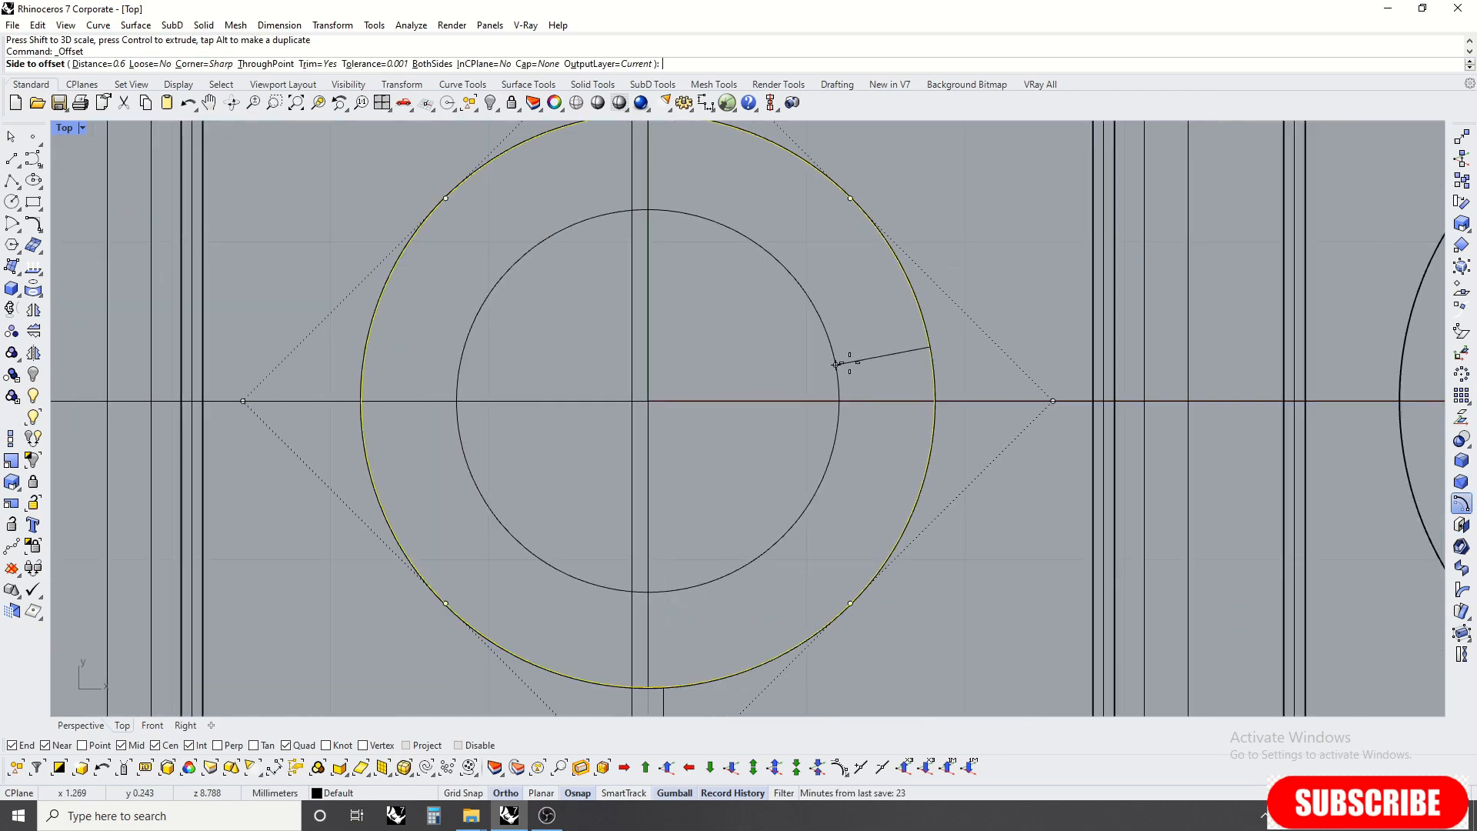
text(.4)
key(Return)
click(885, 360)
click(866, 355)
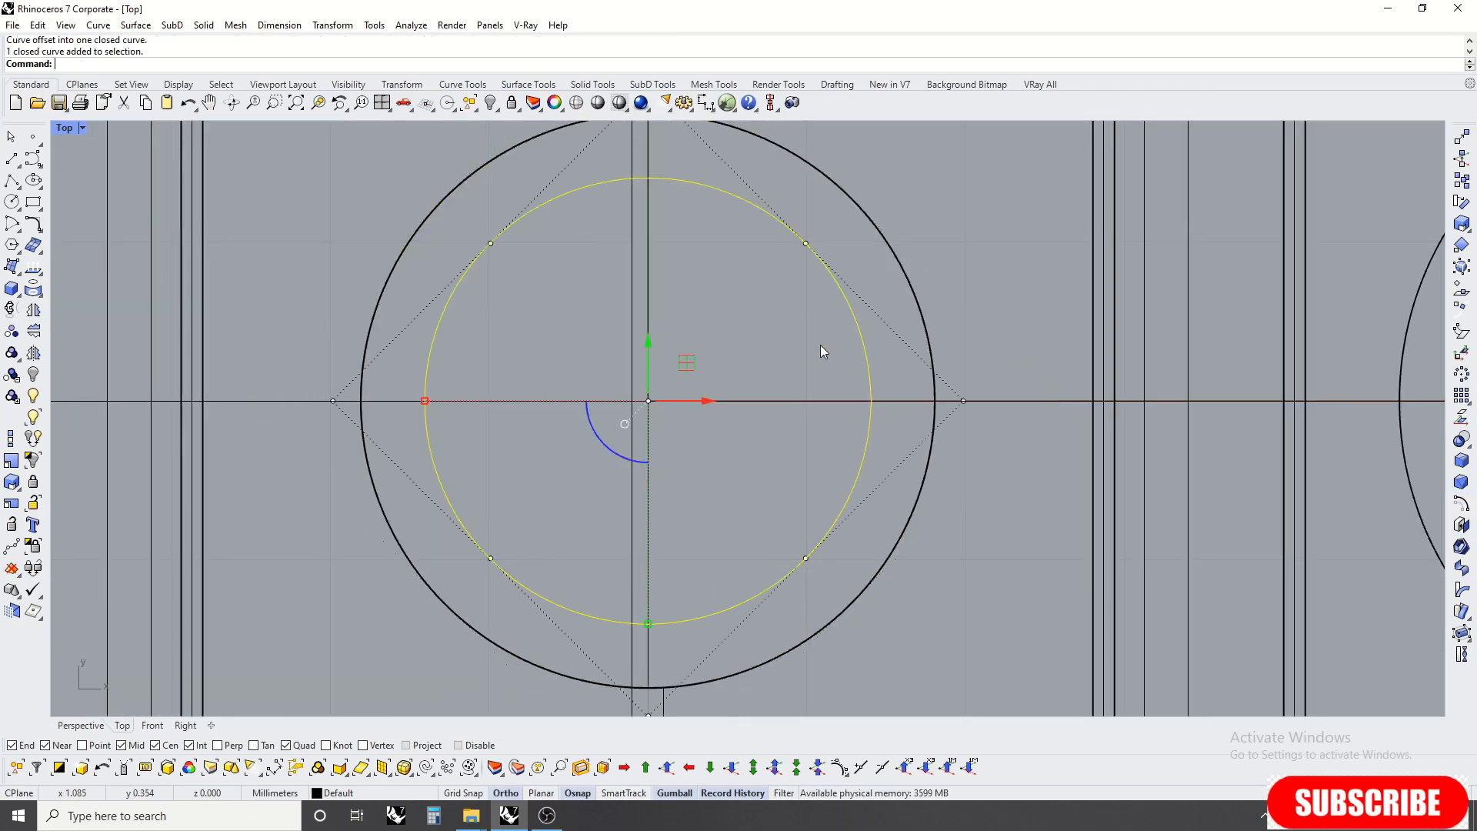
Step: Raise the inner offset circle vertically until it sits above the top of the band
scroll(766, 381, down, 12)
key(ctrl+F3)
scroll(829, 329, up, 4)
key(ctrl+F4)
right_drag(662, 329, 556, 343)
scroll(681, 254, down, 5)
Step: Extrude the raised circle straight down toward the top of the band as a one-sided solid cylinder
middle_click(658, 218)
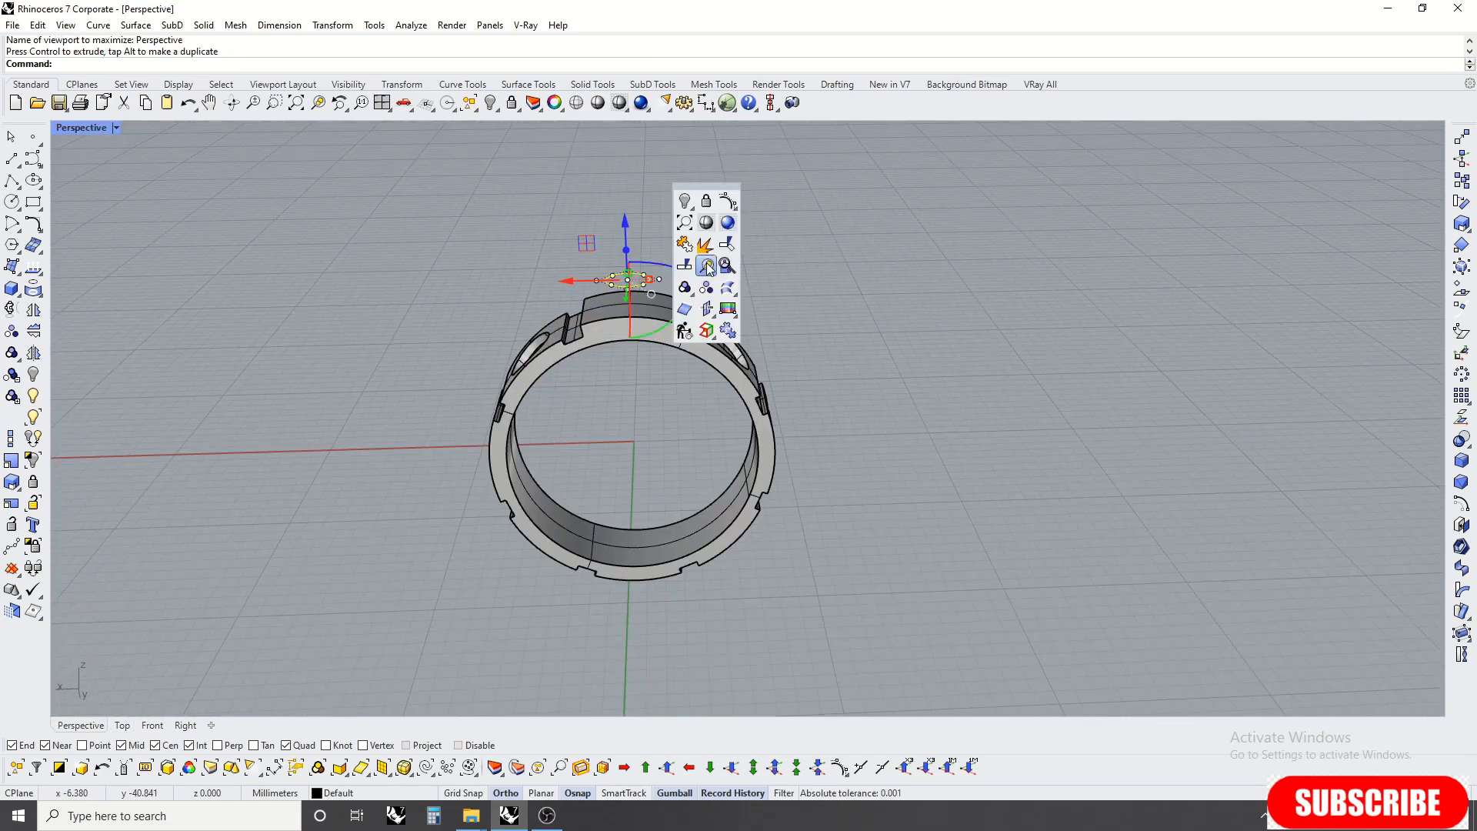
click(700, 325)
click(206, 26)
mouse_move(258, 295)
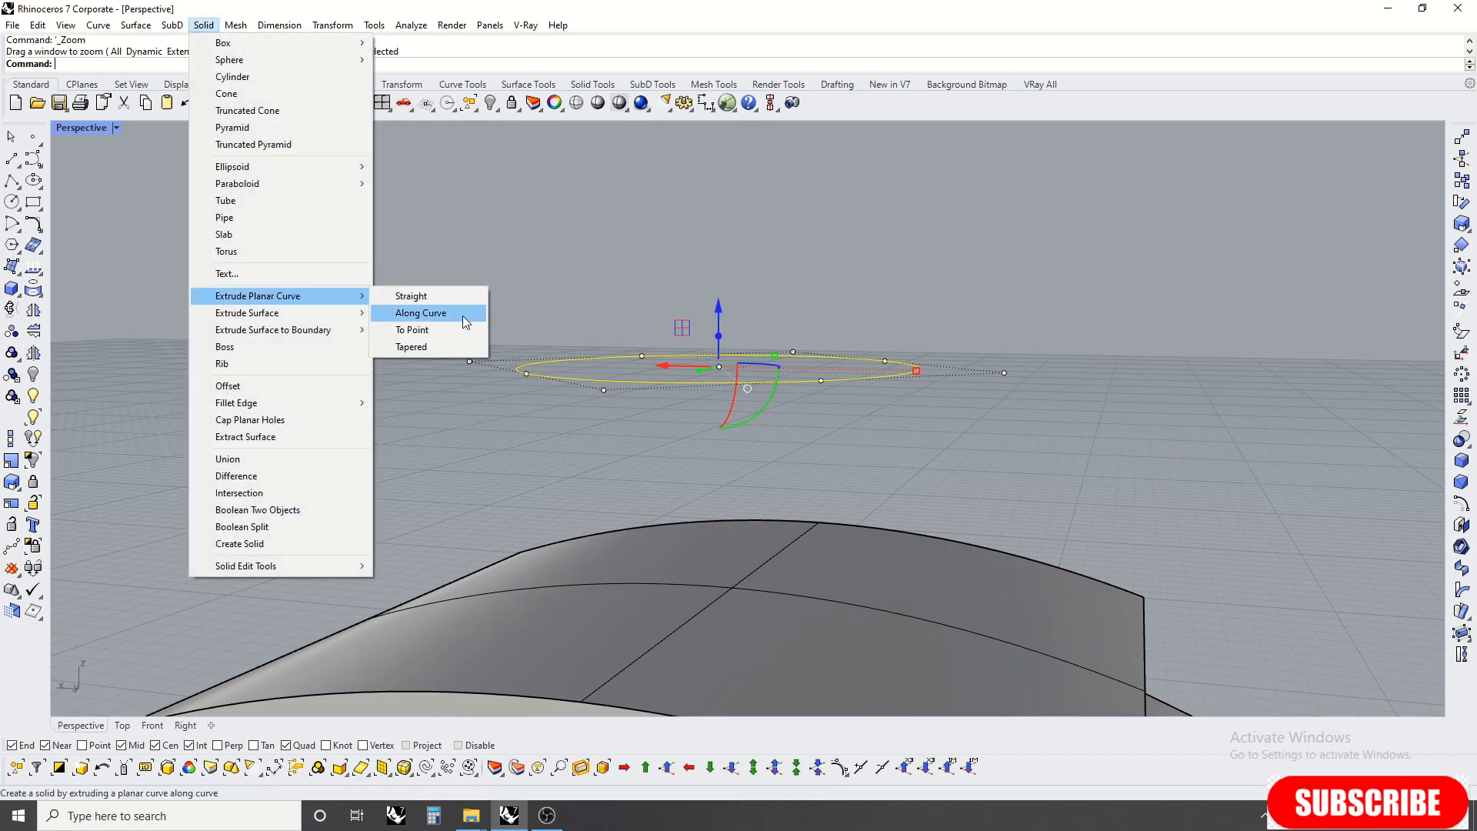
click(419, 304)
scroll(600, 350, down, 3)
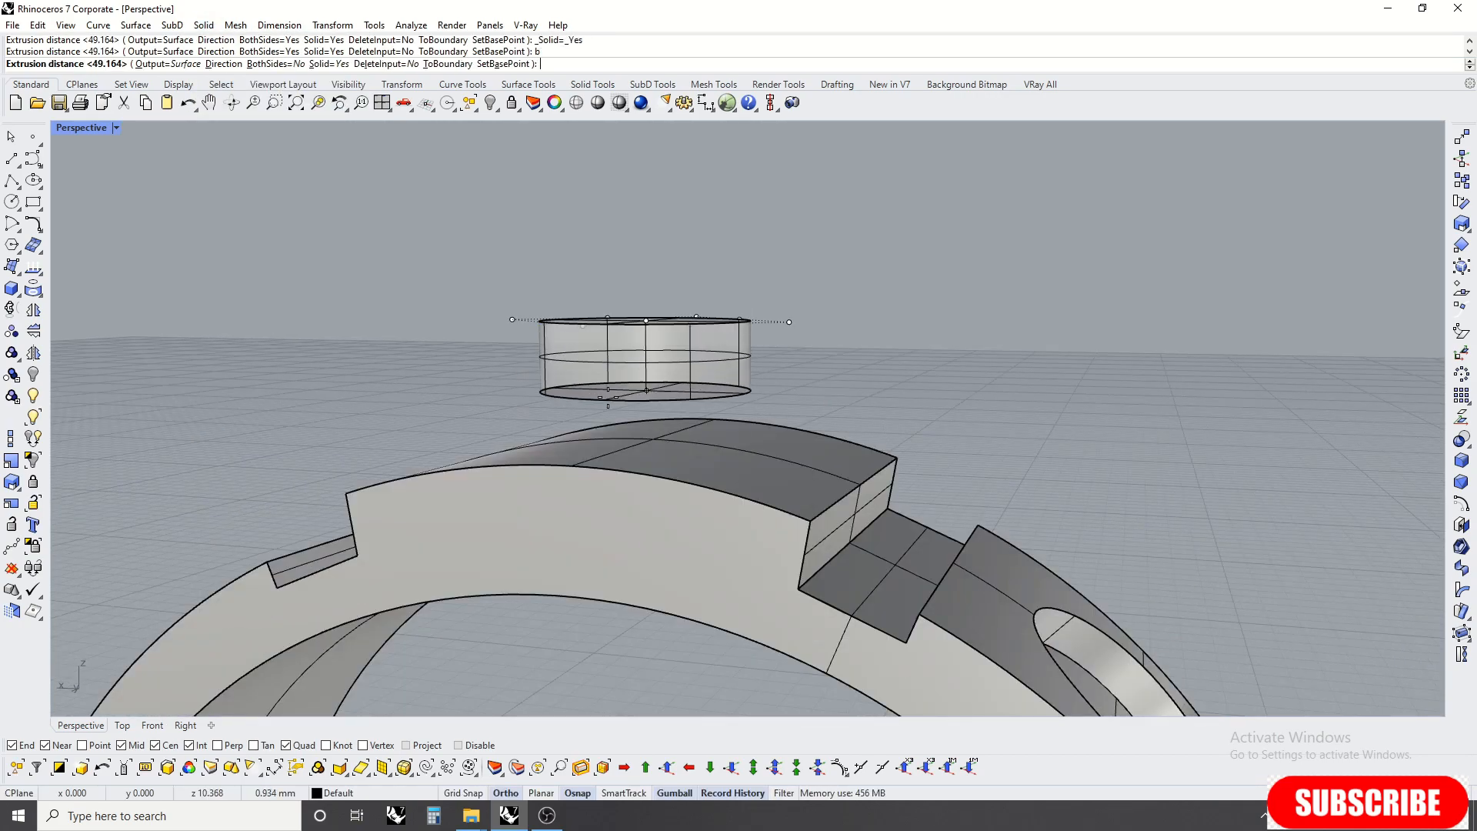
click(648, 412)
click(808, 319)
right_drag(815, 315, 720, 257)
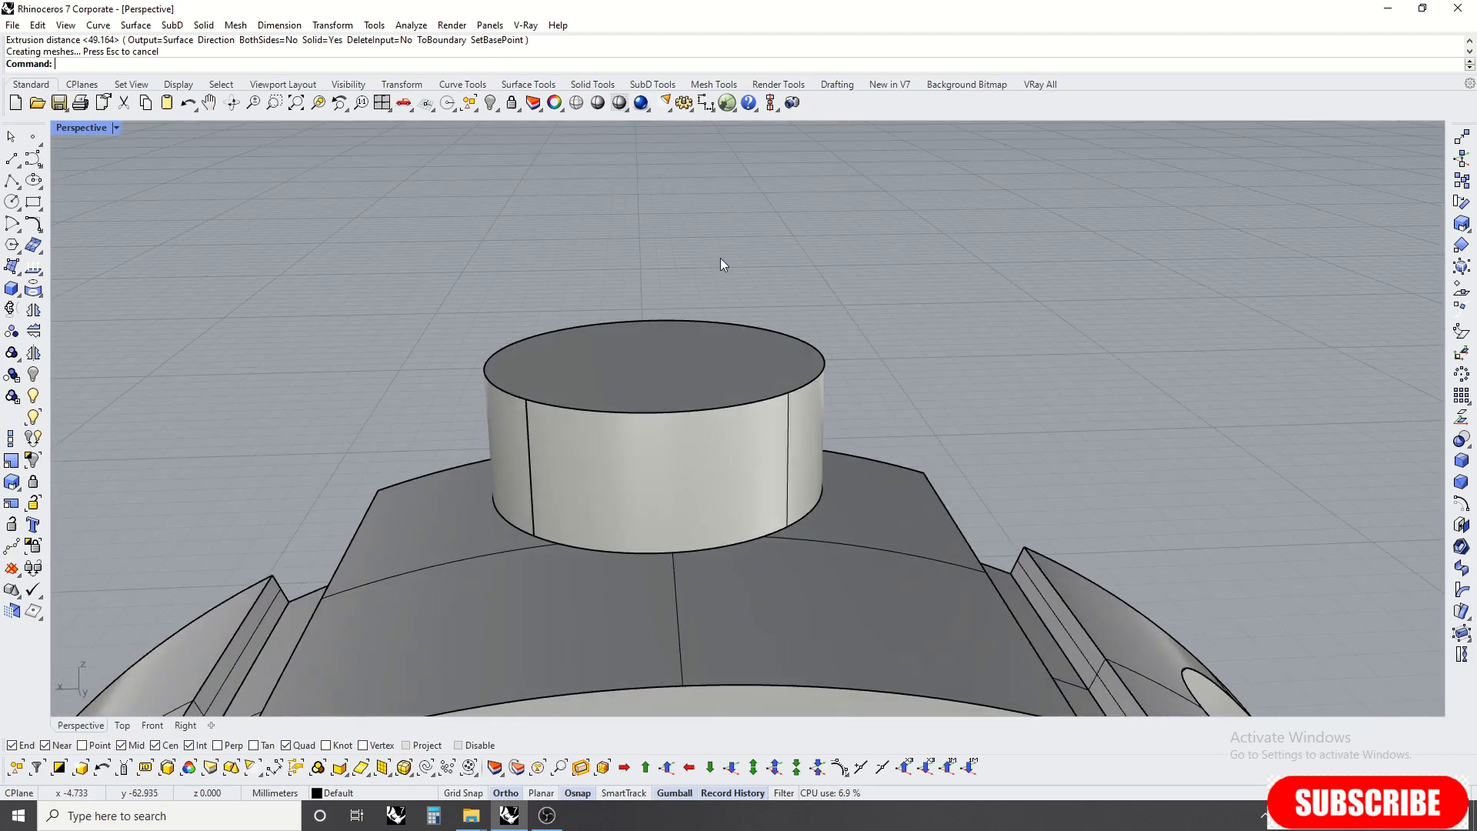
Step: Fillet the top edge of the solid cylinder above the band
click(1462, 462)
right_drag(1010, 390, 885, 377)
click(816, 368)
key(Return)
click(533, 412)
key(Return)
key(Return)
Step: Rotate the rounded cylinder about the origin from the top of the band to the bottom segment
right_drag(762, 316, 754, 417)
click(754, 417)
click(152, 725)
scroll(677, 338, down, 6)
scroll(654, 231, up, 7)
drag(644, 243, 644, 244)
scroll(669, 252, down, 10)
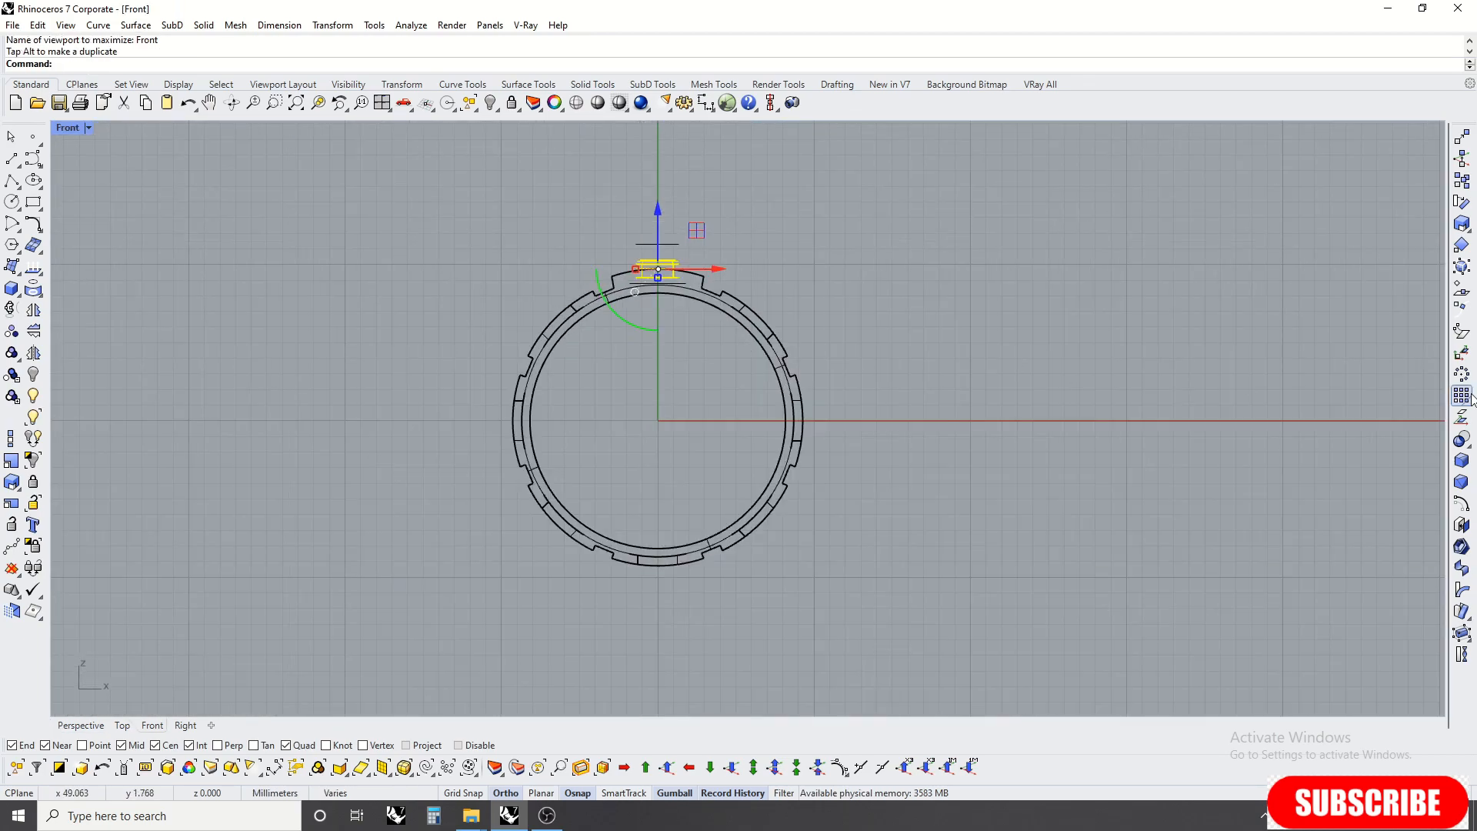
click(1464, 203)
text(0)
key(Return)
click(637, 197)
scroll(637, 198, down, 6)
click(663, 527)
click(663, 528)
Step: Move the rounded cylinder vertically into the bottom segment's recess so only its rounded rim sticks out
scroll(660, 468, up, 16)
key(ctrl+l)
key(ctrl+alt+s)
scroll(673, 471, up, 2)
click(672, 464)
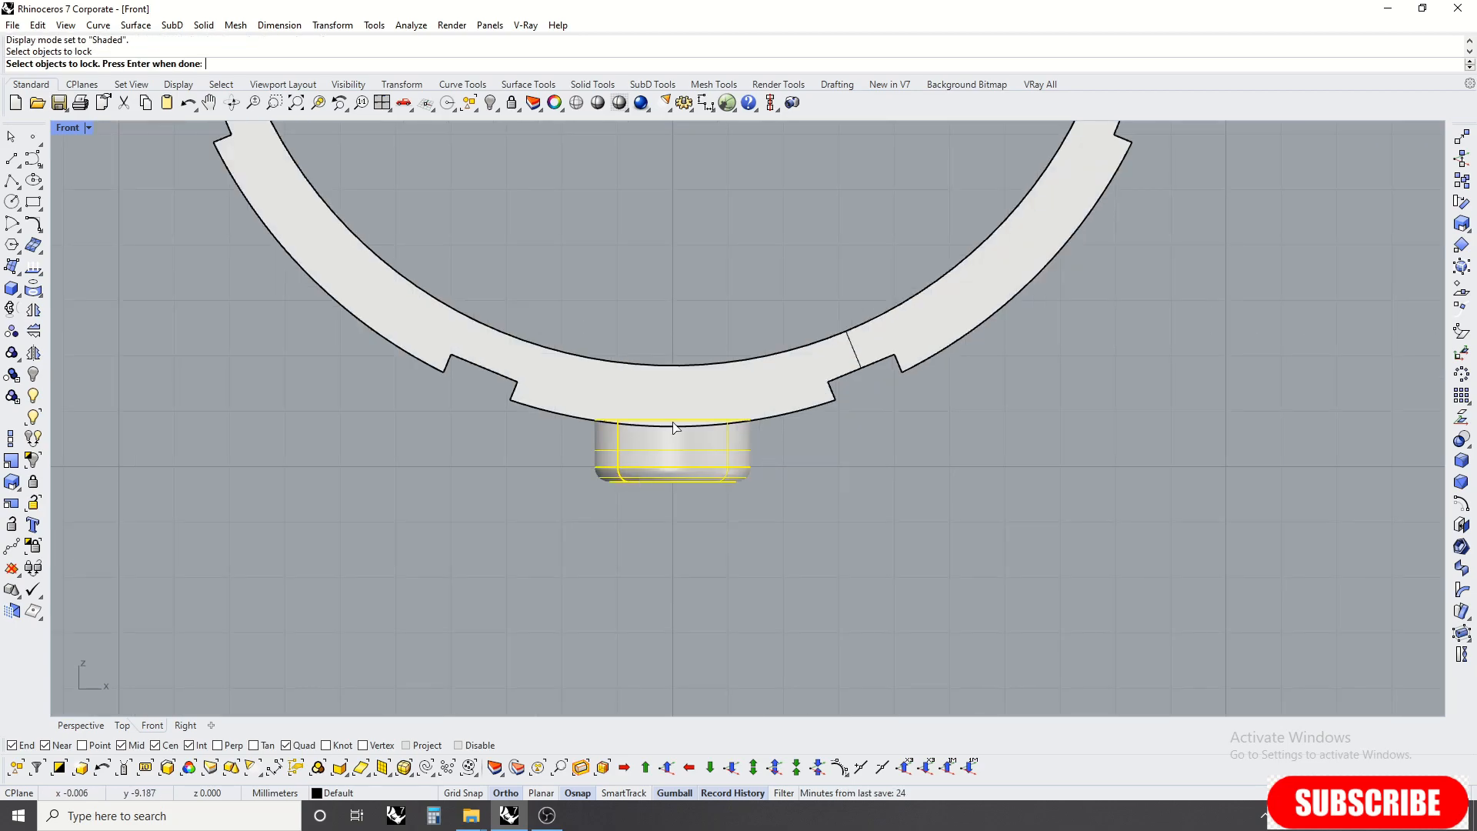
key(ctrl+alt+w)
scroll(667, 415, up, 3)
drag(687, 473, 698, 358)
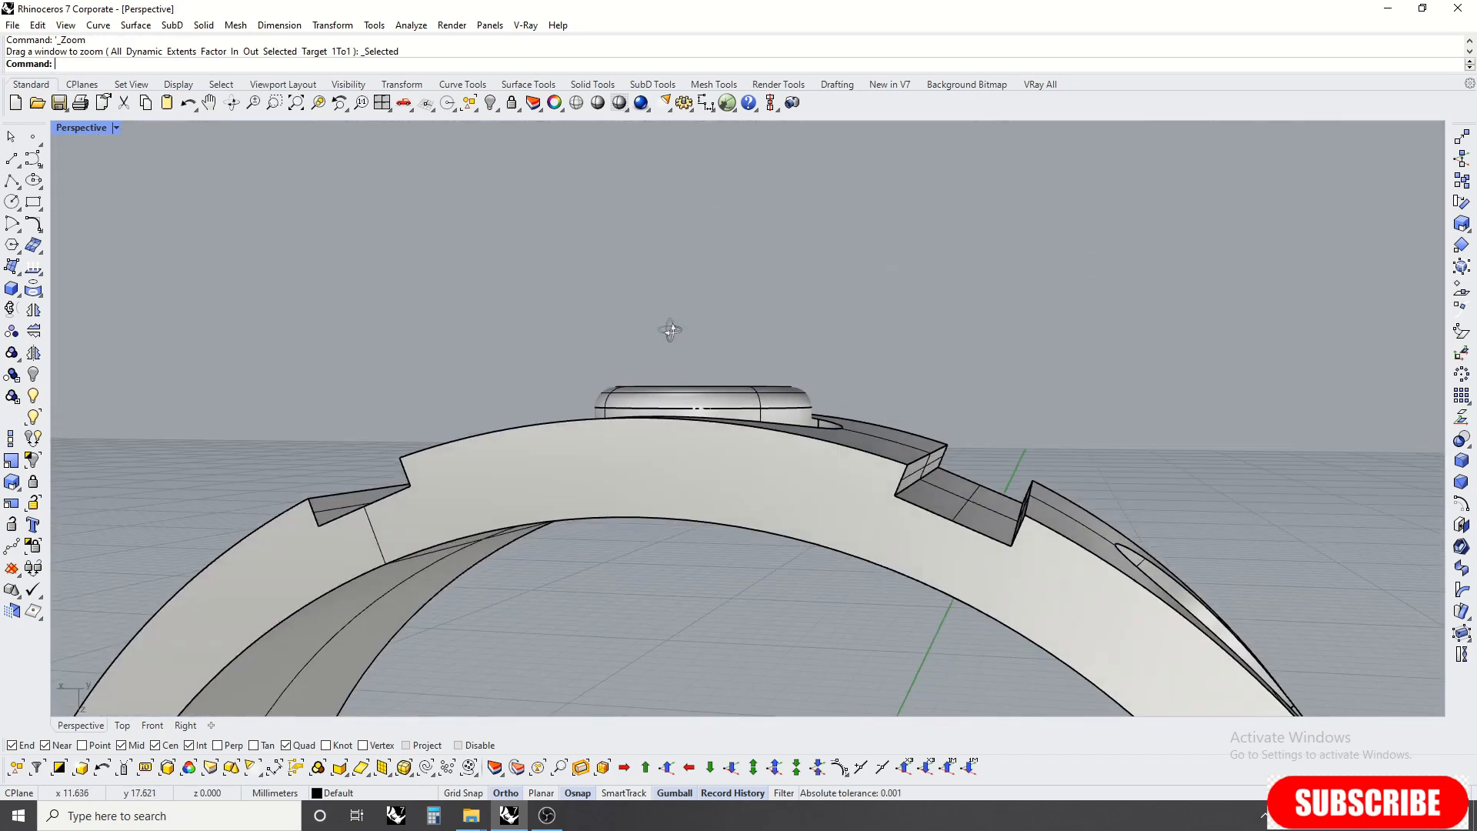
scroll(706, 396, up, 3)
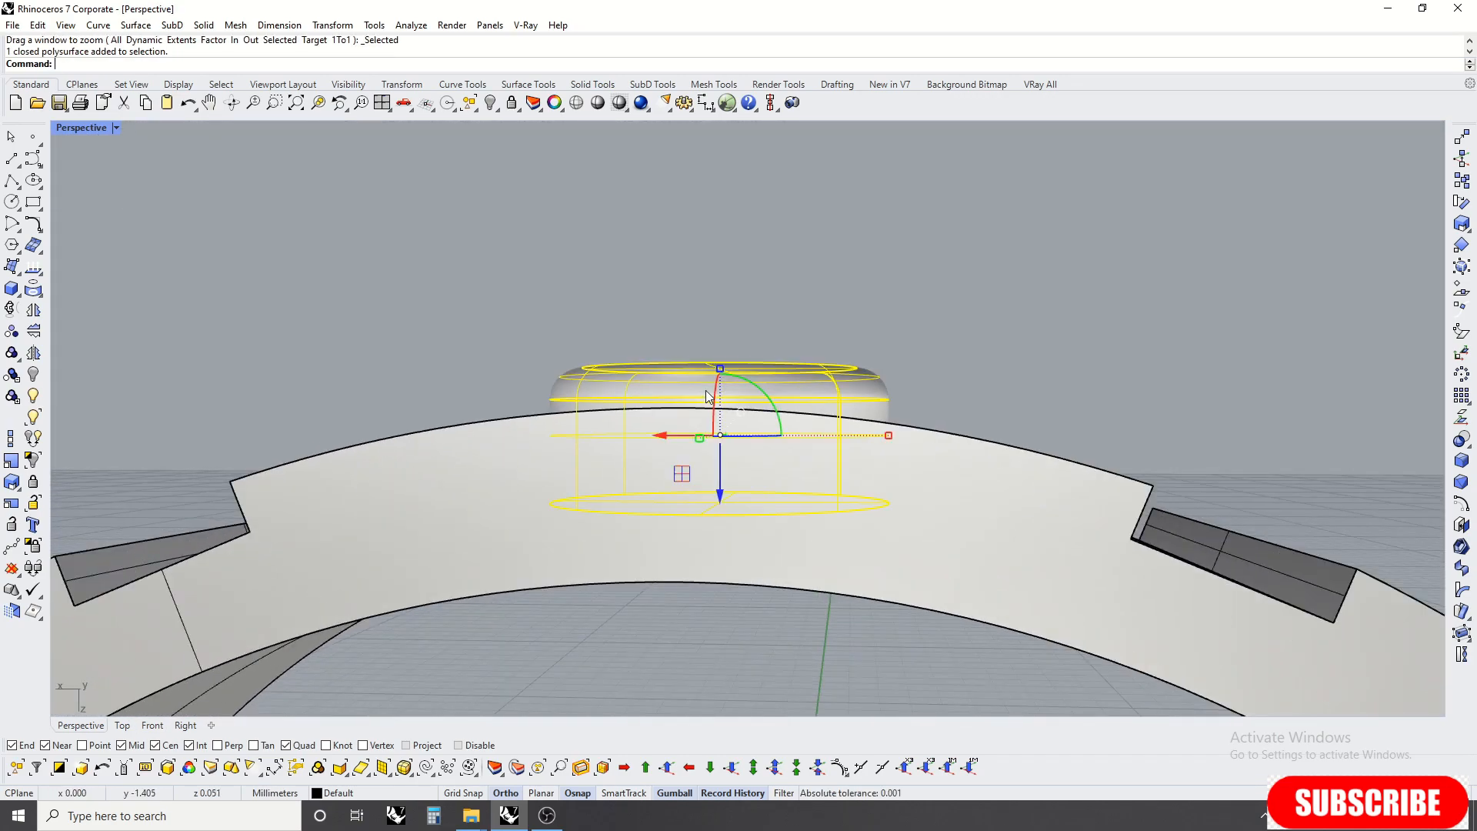
drag(718, 492, 721, 505)
click(831, 331)
right_drag(831, 331, 740, 386)
Step: Draw a narrow upright box below the ring in the Right view
key(ctrl+F2)
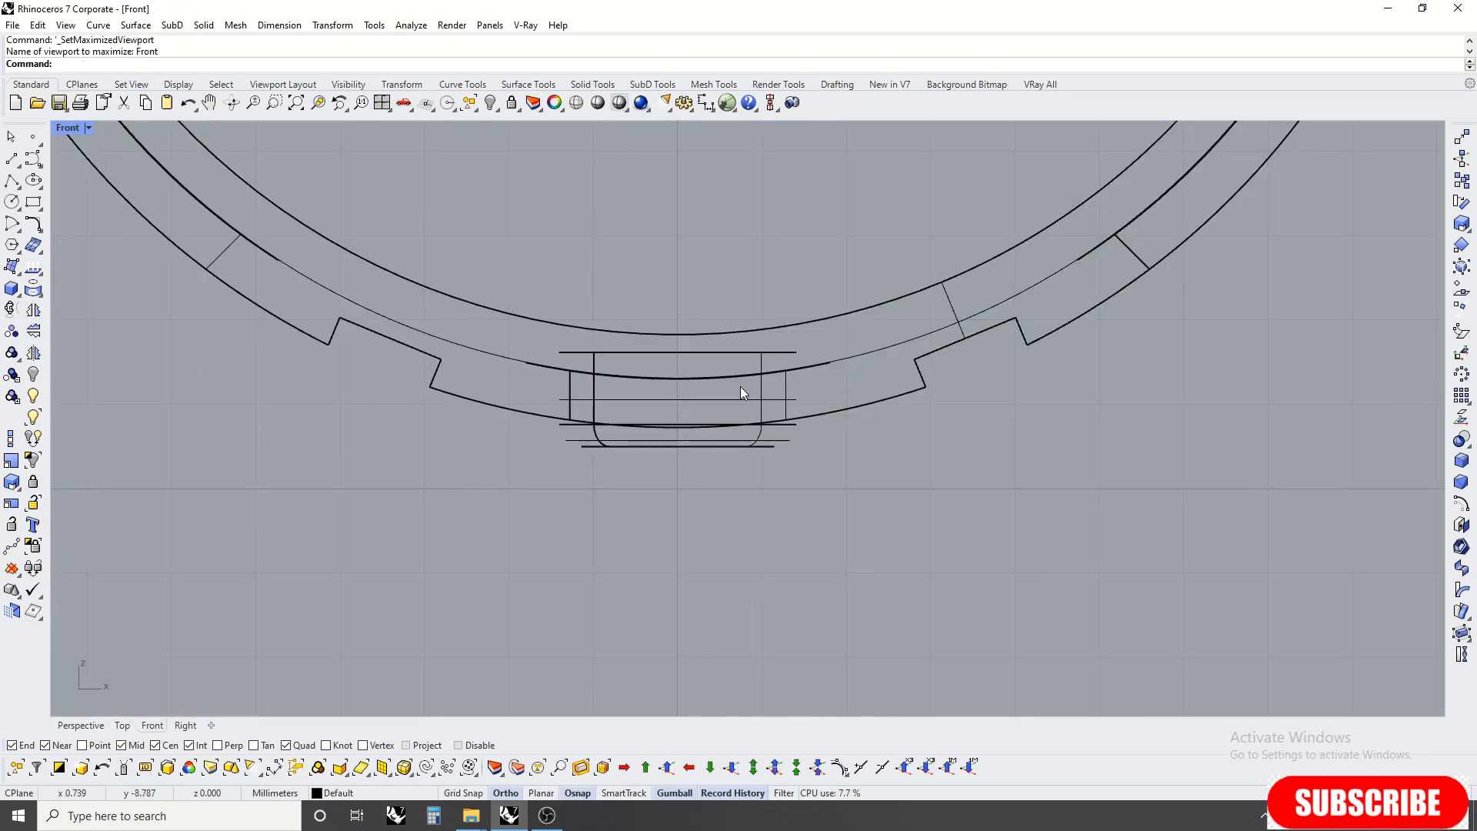
key(ctrl+F3)
scroll(861, 593, up, 5)
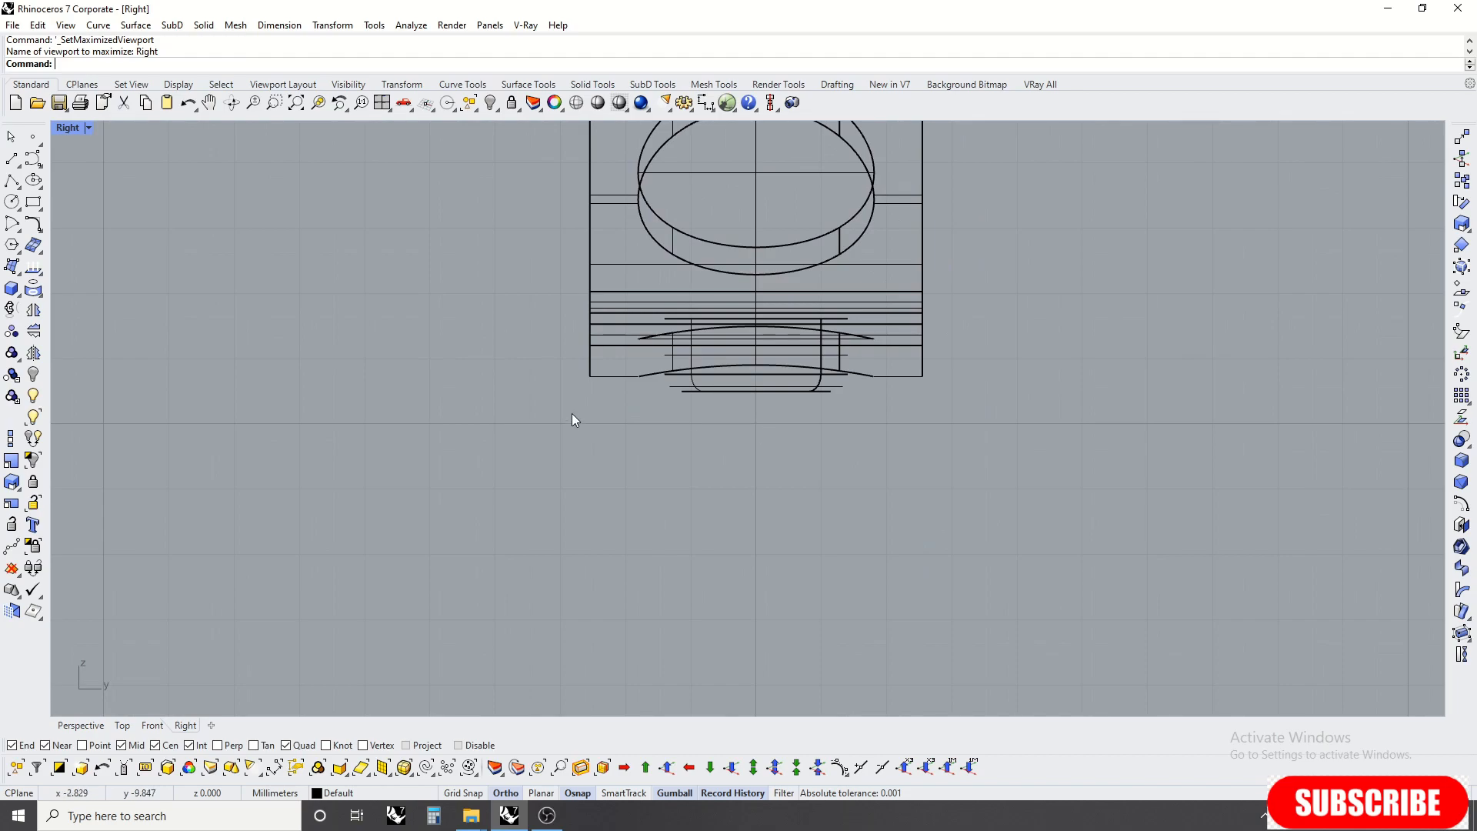
key(ctrl+alt+s)
right_drag(718, 450, 702, 417)
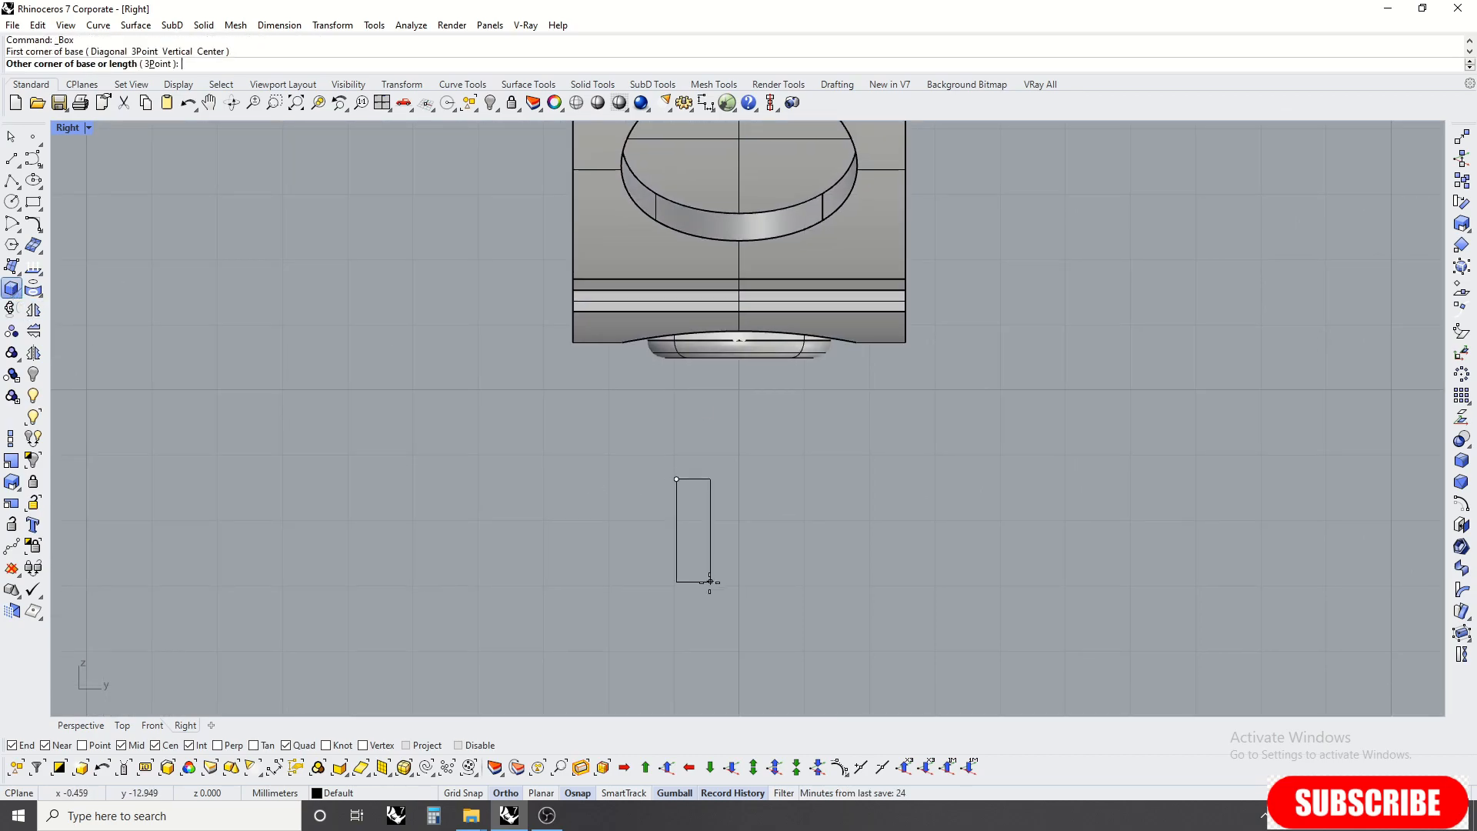
click(687, 636)
Step: Centre the narrow box on the origin and move it vertically to the rounded cylinder at the bottom of the band
key(ctrl+F2)
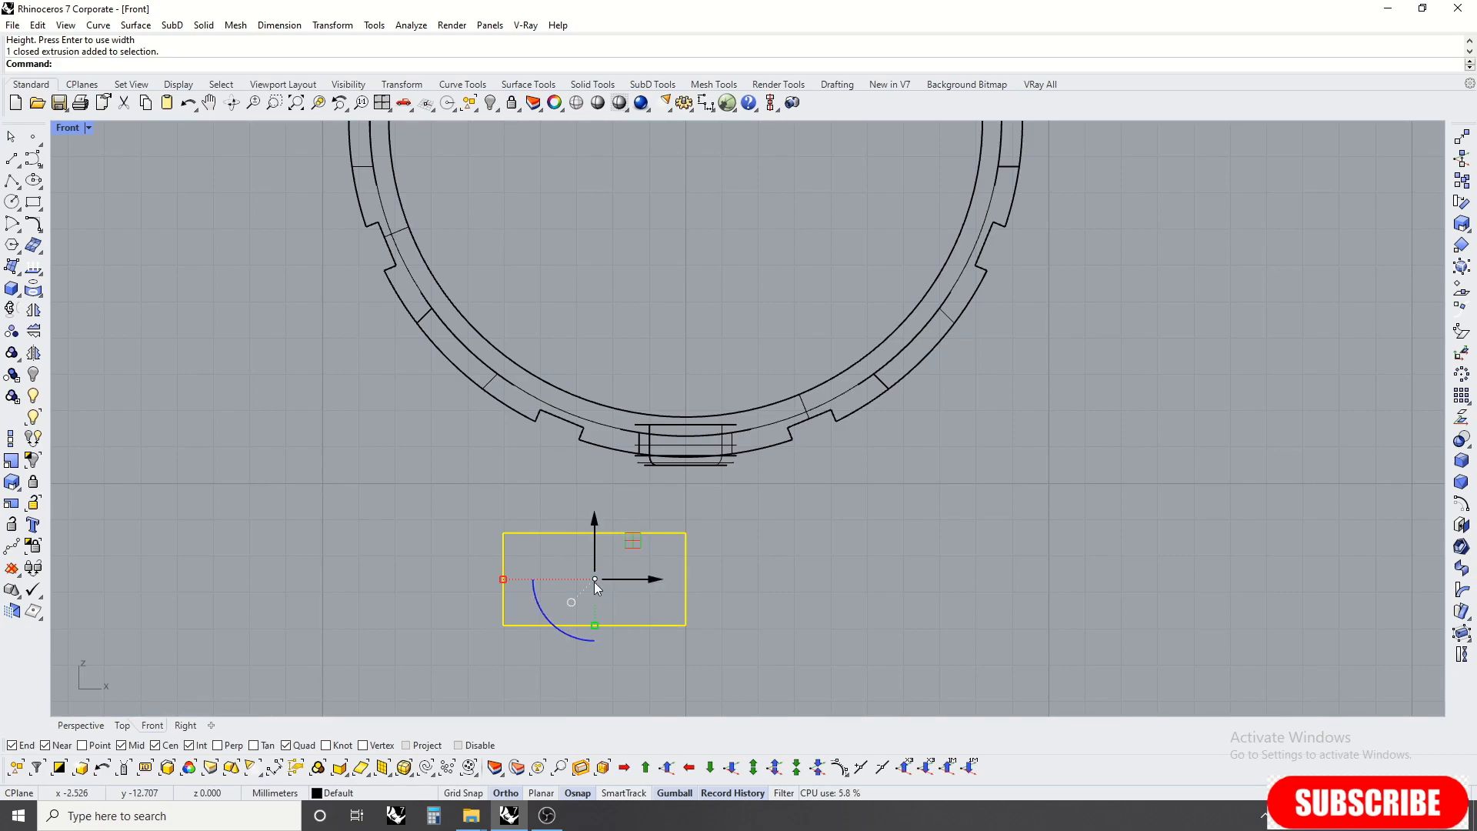
text(0)
key(Return)
scroll(679, 580, down, 6)
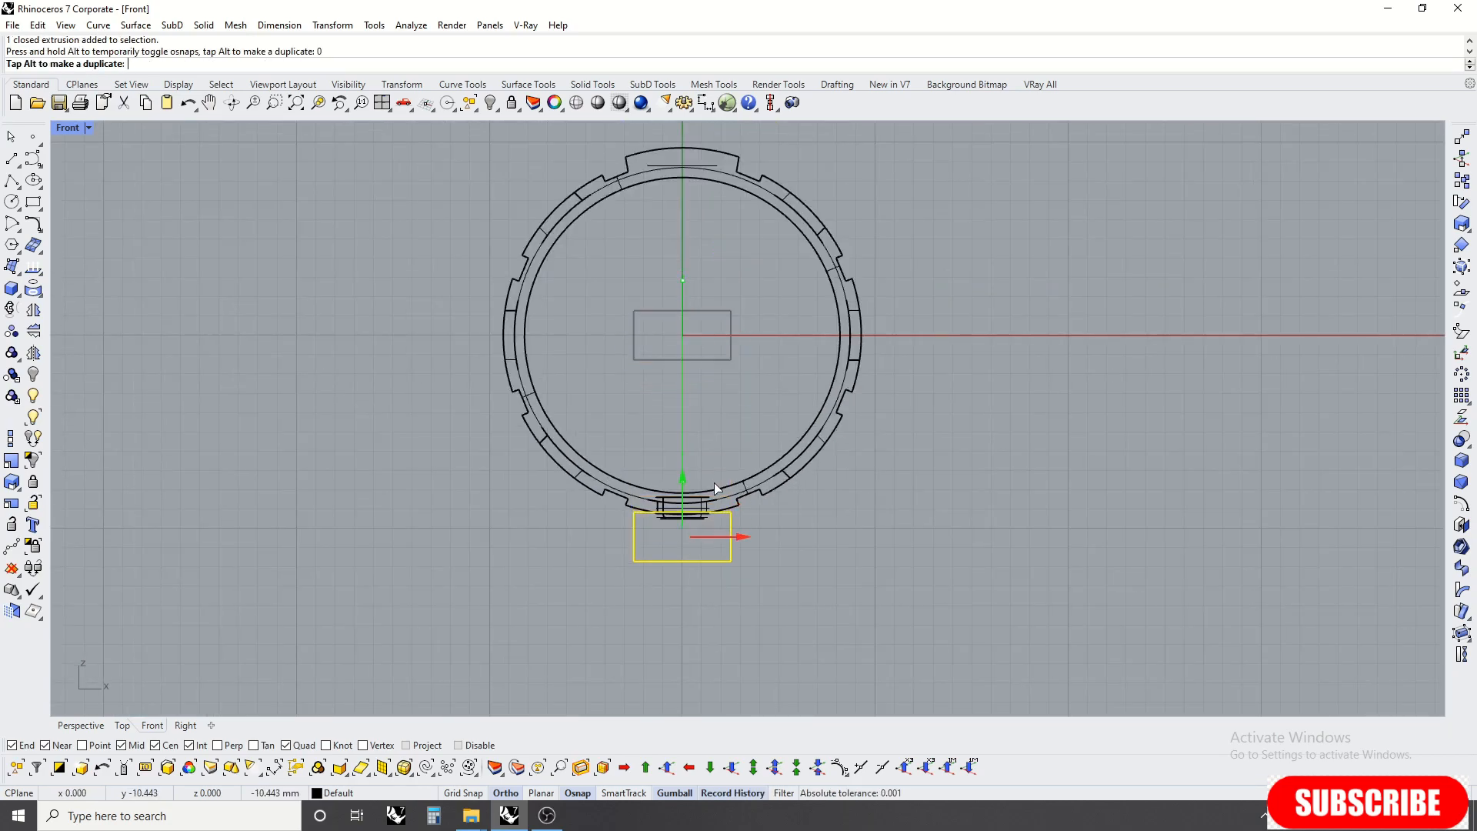
drag(714, 482, 714, 482)
key(ctrl+F4)
key(Escape)
Step: Sink the box partway into the cylinder's rounded outer face
right_drag(834, 256, 728, 355)
click(716, 329)
drag(727, 355, 760, 409)
right_drag(761, 409, 727, 334)
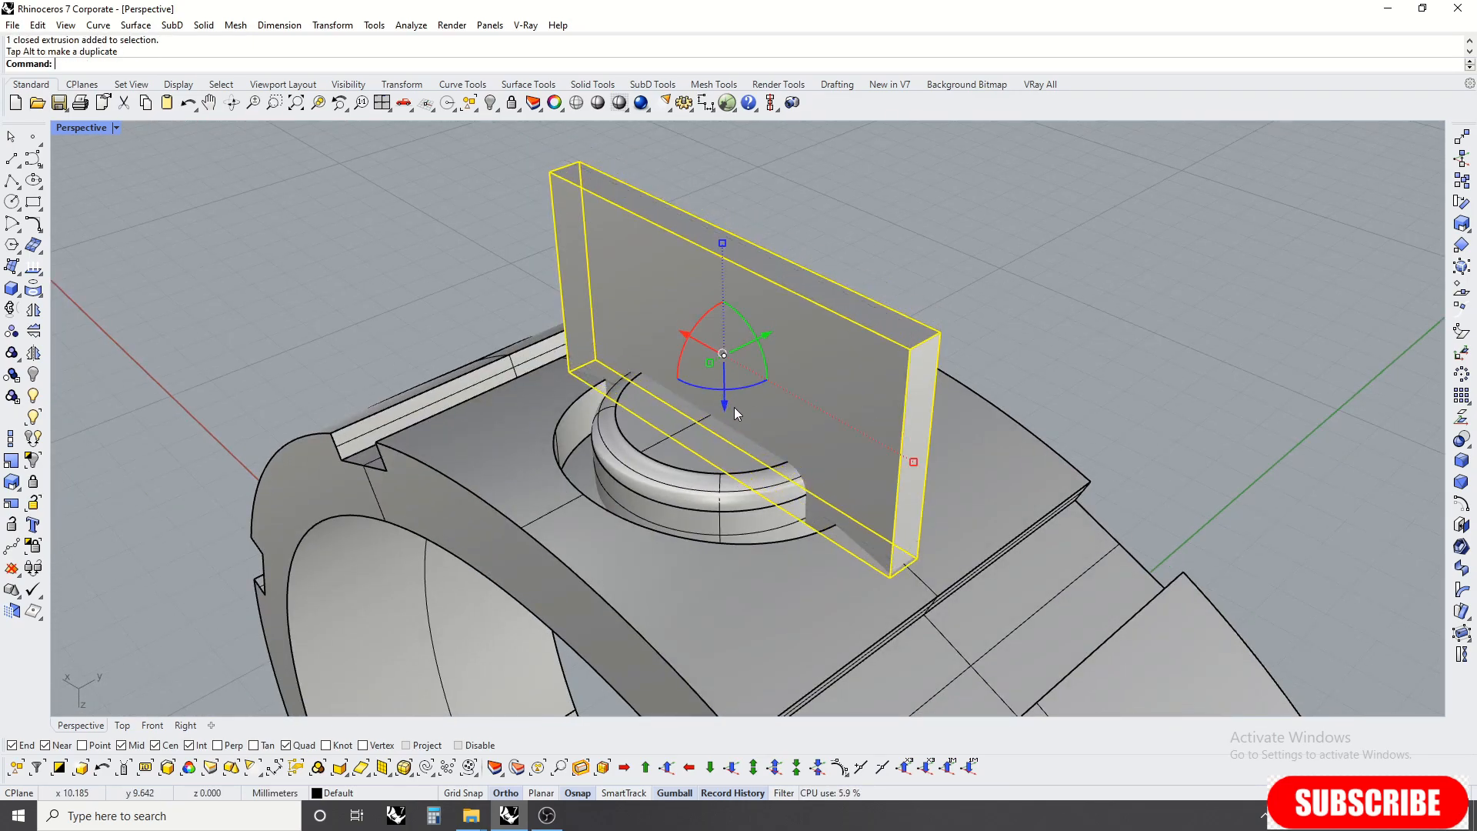
Step: Subtract the box from the rounded cylinder to cut a straight slot across it, and switch to rendered display
key(Escape)
right_drag(734, 405, 733, 494)
click(733, 493)
click(871, 463)
key(Return)
right_drag(824, 496, 758, 308)
scroll(811, 325, down, 8)
key(ctrl+alt+r)
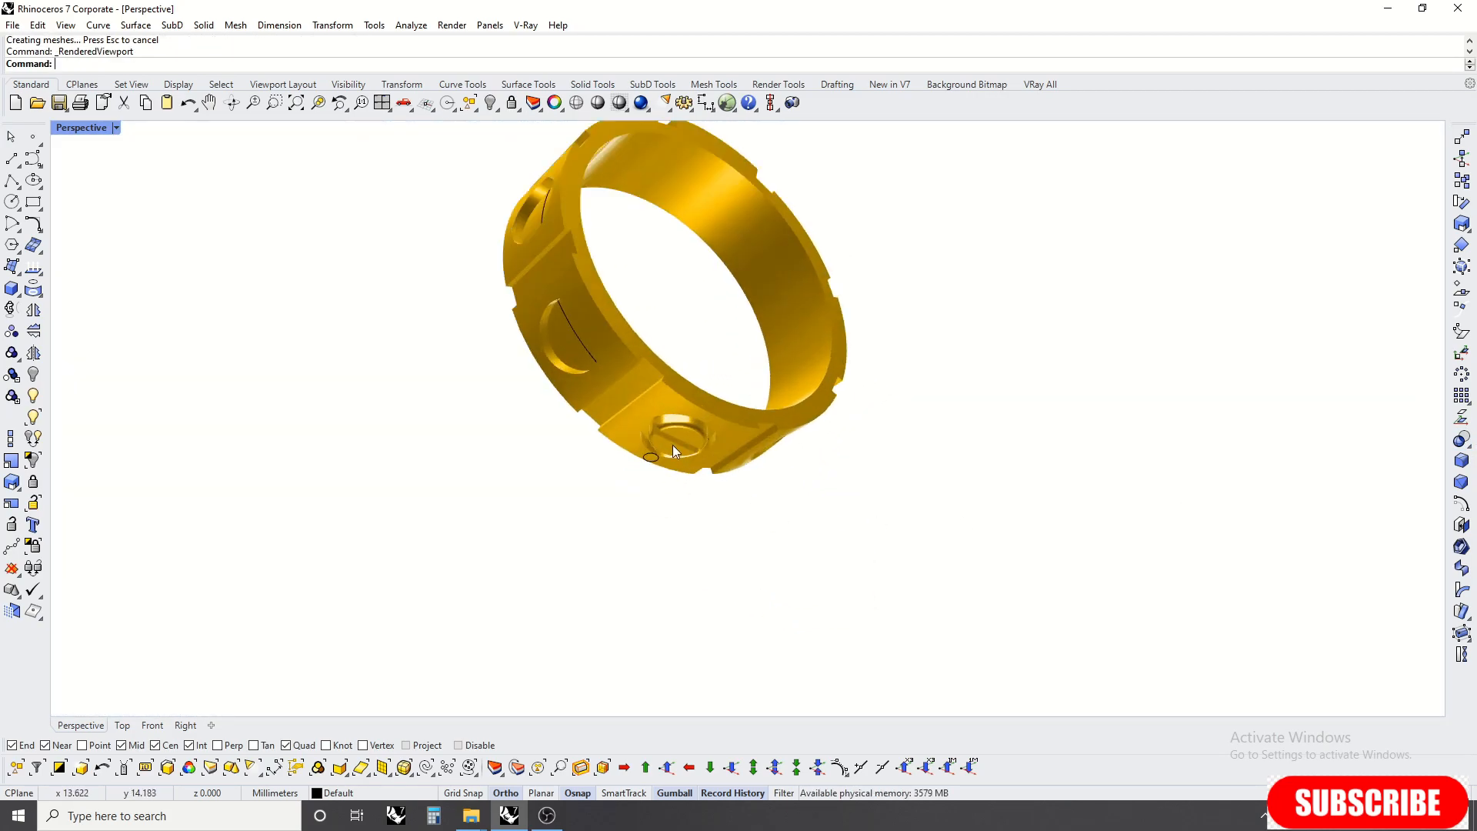
Step: Nudge the slotted screw head's depth in its recess and check how it sits in the band
scroll(684, 460, up, 4)
click(674, 444)
key(ctrl+F2)
scroll(666, 512, up, 13)
drag(733, 421, 743, 416)
scroll(795, 475, down, 5)
key(ctrl+F4)
scroll(736, 431, down, 4)
right_drag(669, 208, 686, 684)
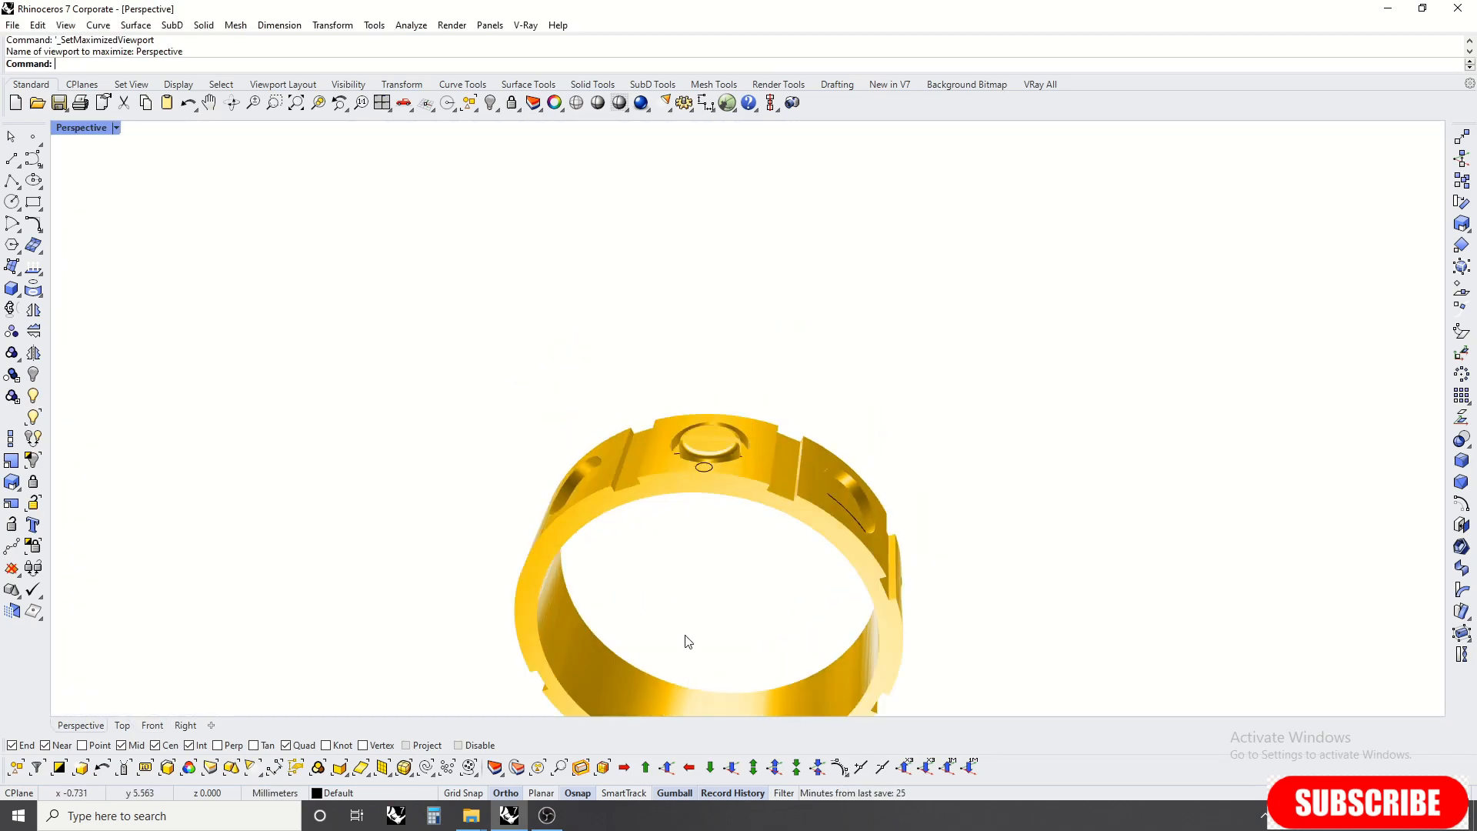
scroll(722, 424, up, 5)
Step: Polar-array the slotted screw head around the band about the origin to fill the recesses
key(ctrl+F2)
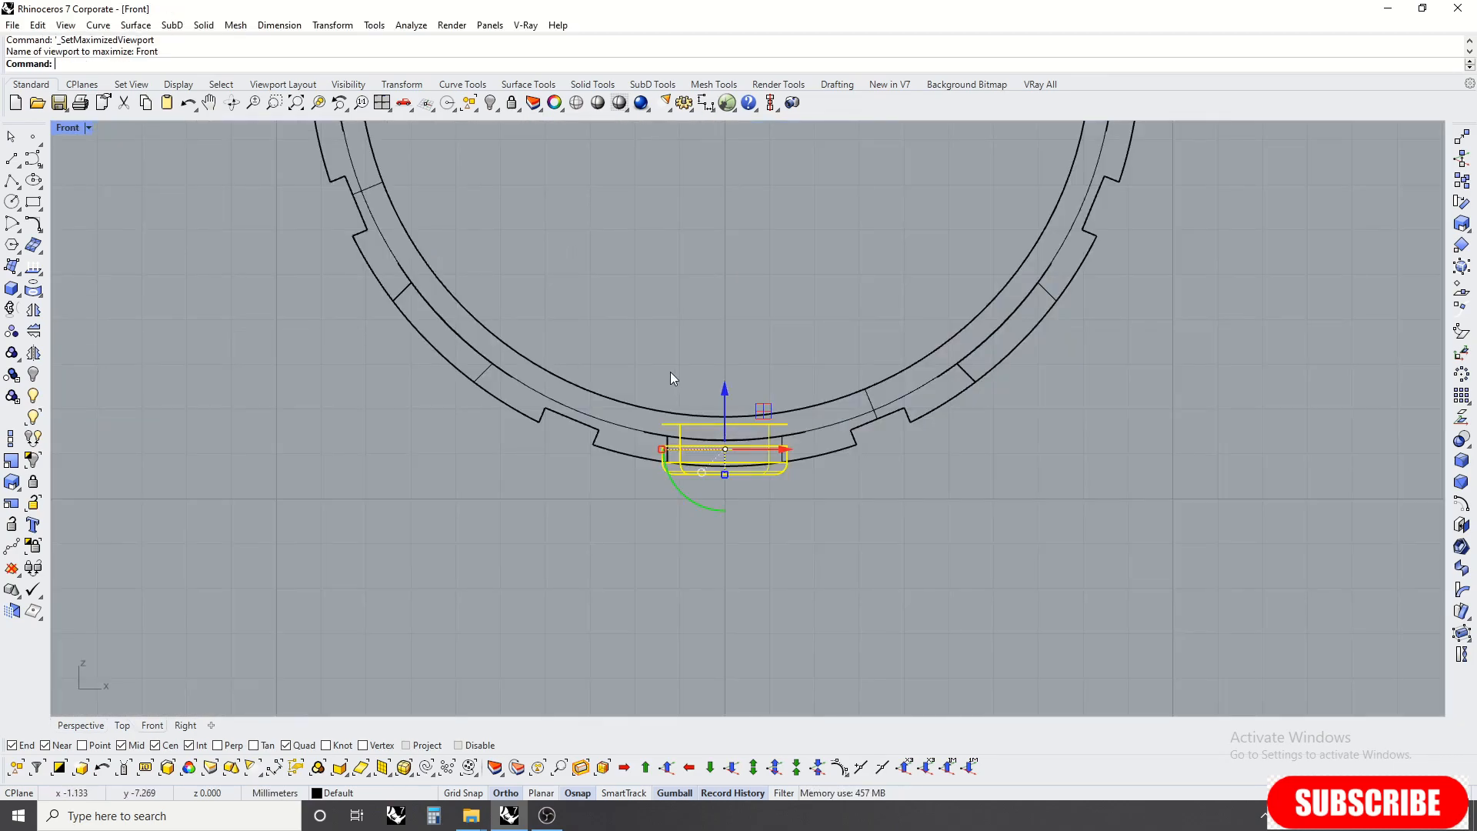
click(1462, 377)
scroll(993, 512, down, 2)
right_drag(999, 509, 915, 569)
text(0)
key(Return)
scroll(915, 561, down, 10)
right_drag(988, 510, 939, 531)
key(Return)
key(Return)
scroll(773, 365, up, 5)
key(Return)
Step: Show the hidden stone setting with its outline circle and switch to shaded display
key(ctrl+F4)
right_drag(864, 274, 554, 492)
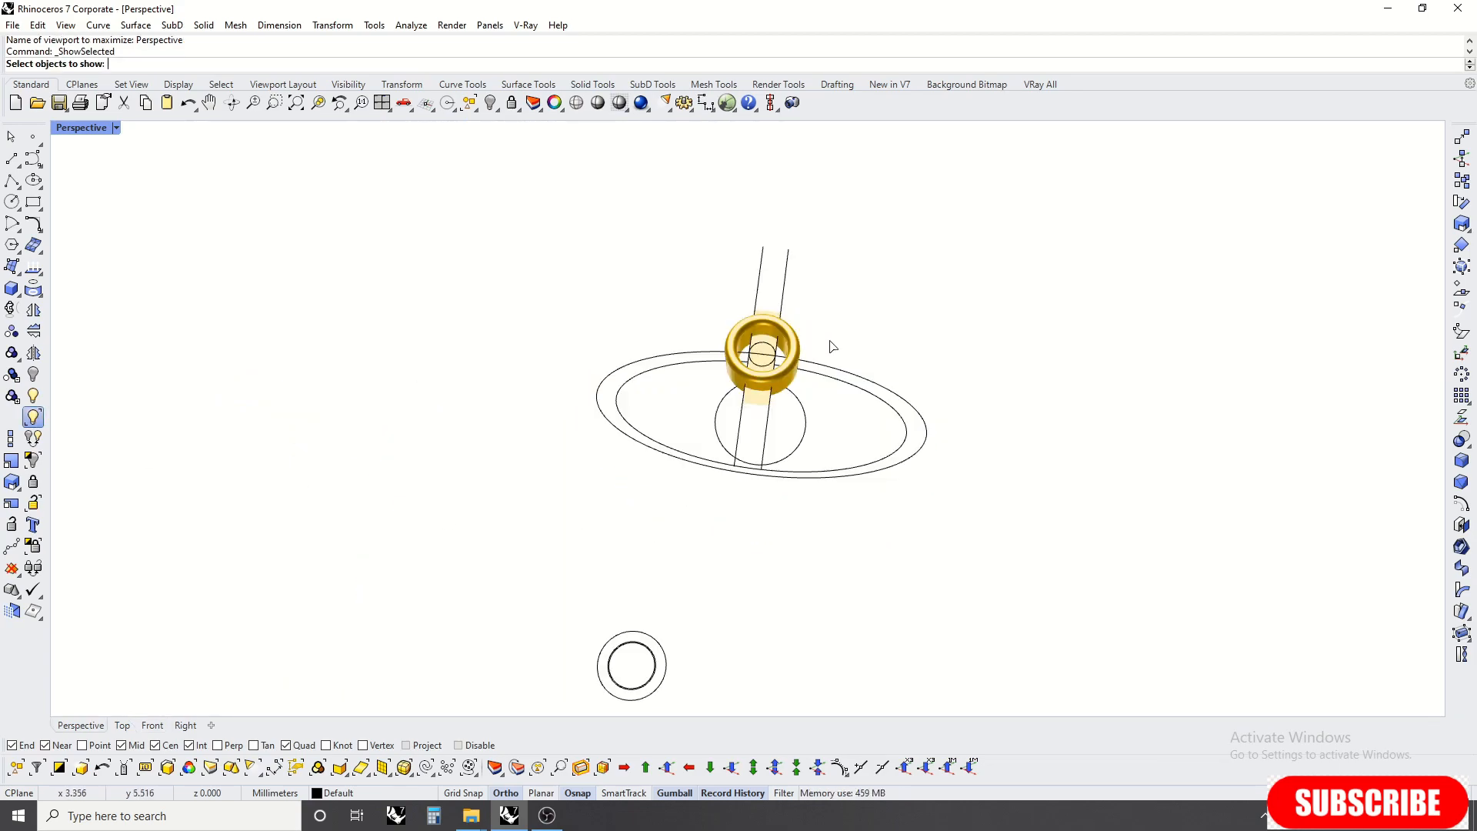
scroll(797, 335, up, 6)
key(ctrl+alt+s)
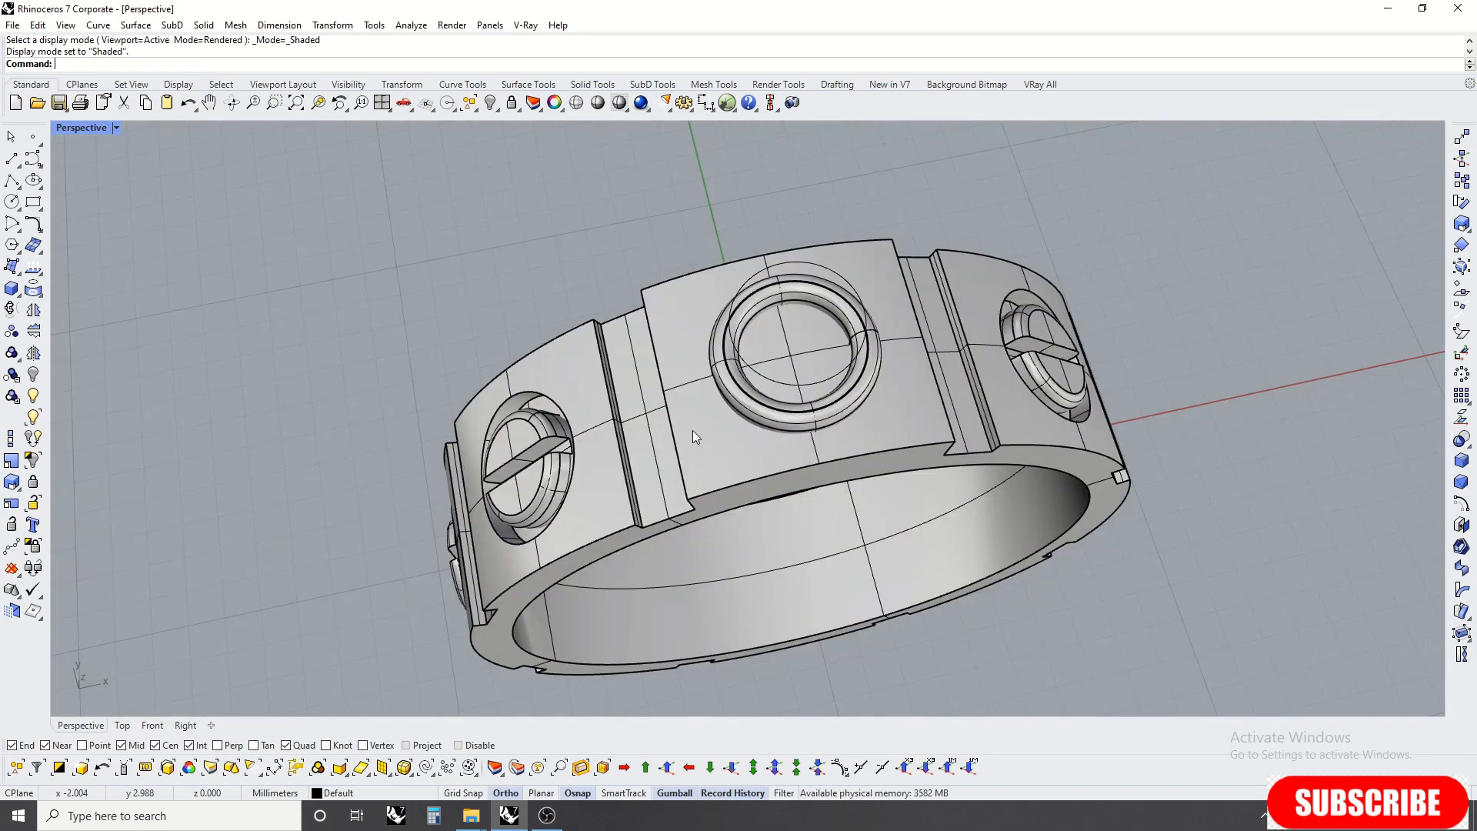
Step: Extrude the circle above the stone setting straight down through the band as a solid cylinder
right_drag(694, 403, 671, 286)
scroll(678, 285, up, 2)
click(666, 273)
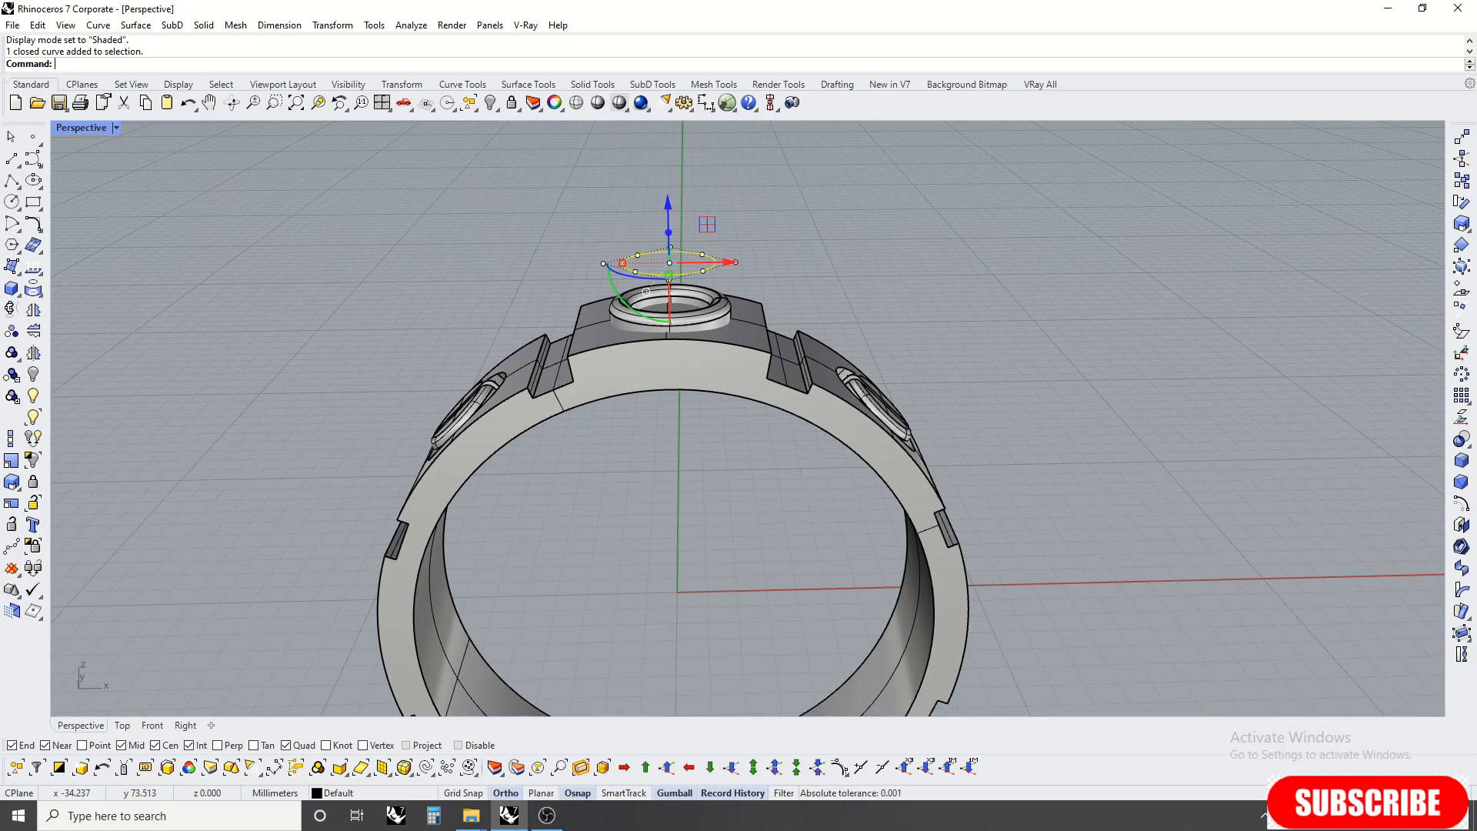
click(204, 24)
mouse_move(293, 292)
click(429, 291)
scroll(623, 254, up, 4)
Step: Scale the circle on top of the extruded cylinder slightly to fine-tune the cylinder's diameter
click(588, 220)
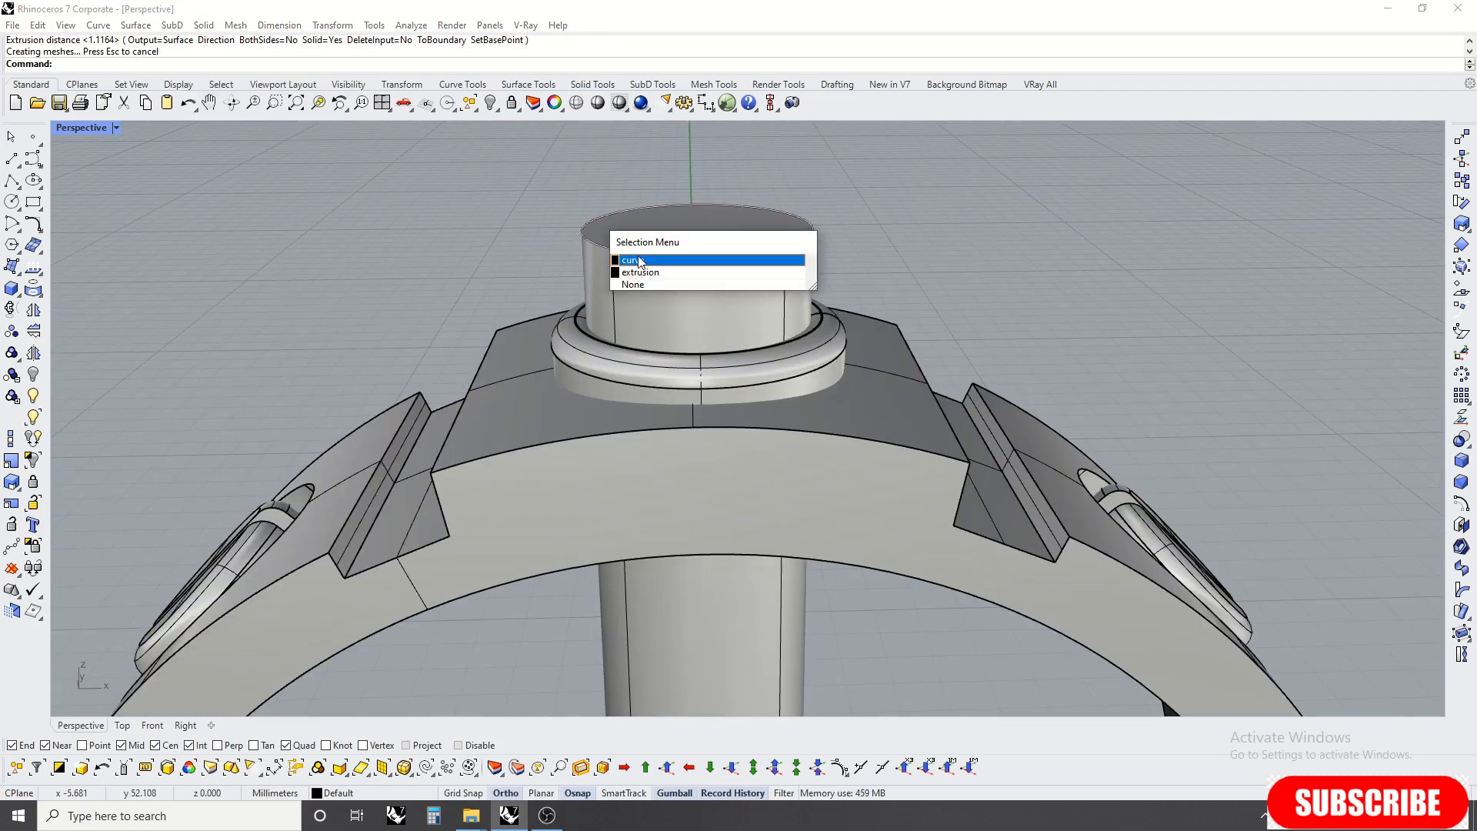
click(633, 260)
scroll(576, 231, up, 6)
drag(589, 229, 581, 235)
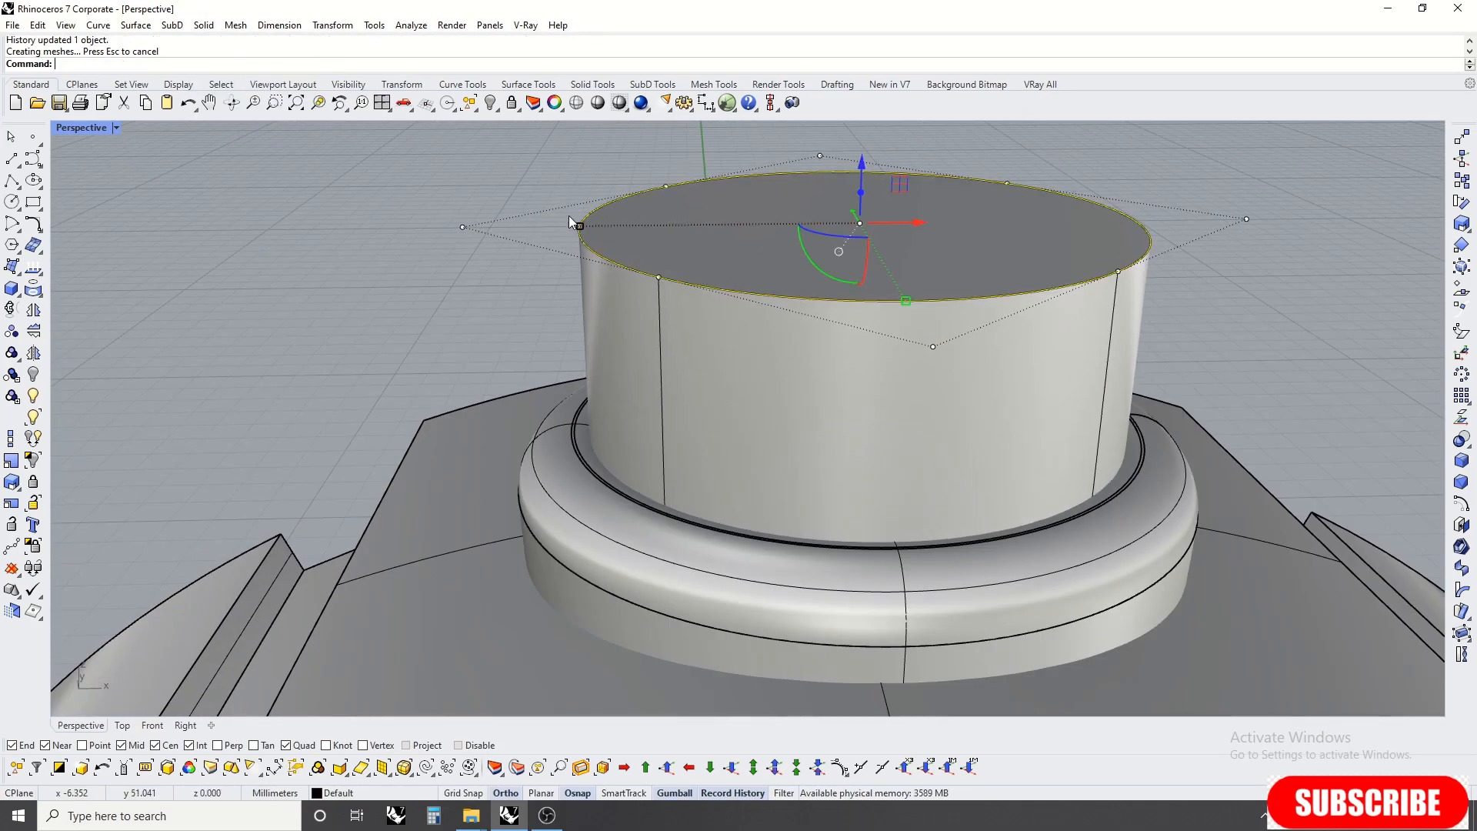
Step: Subtract the cylinder from the band to open a through hole beneath the stone setting
scroll(580, 246, down, 10)
click(579, 383)
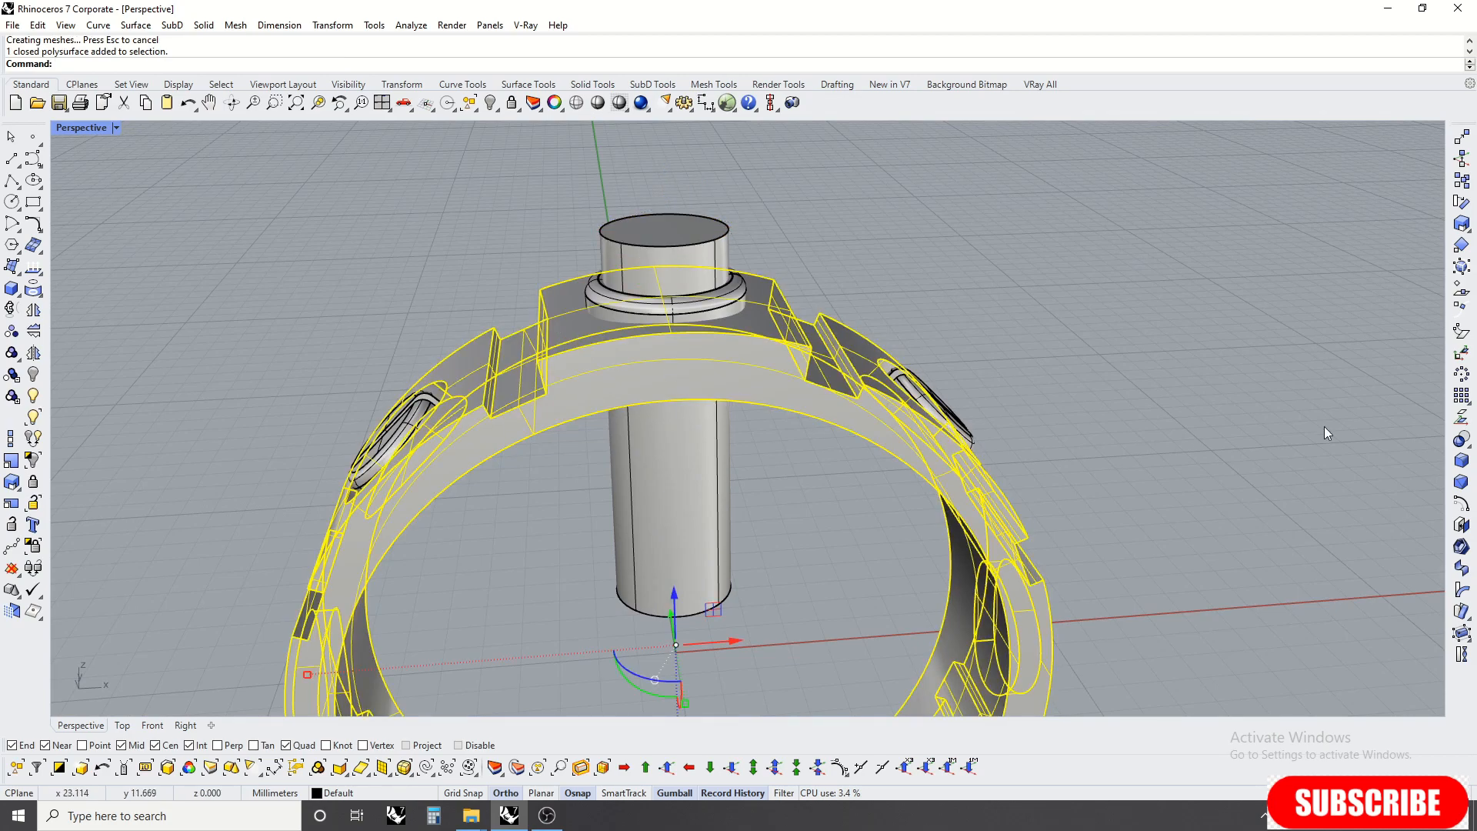
click(678, 468)
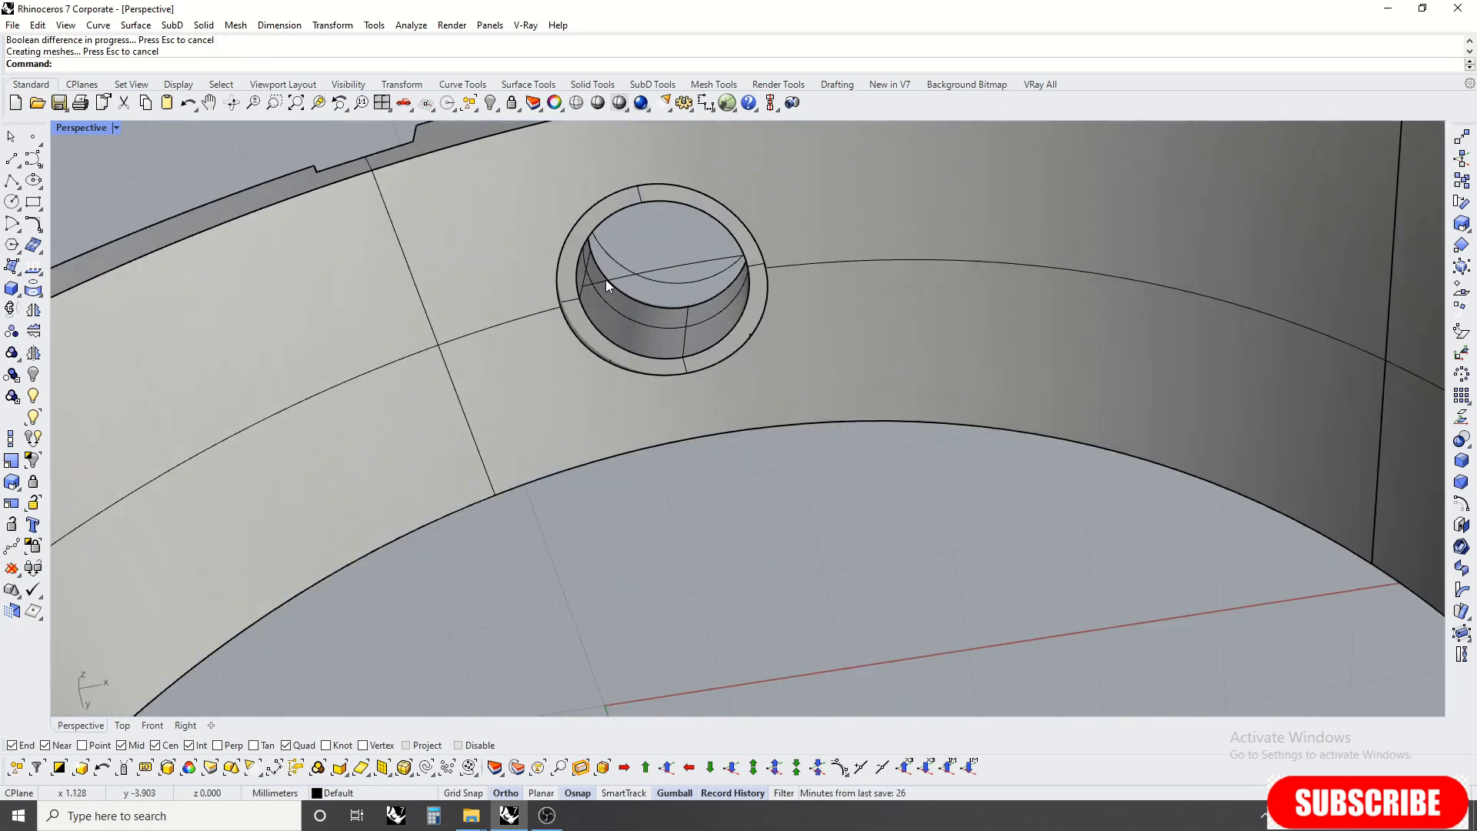
Step: Extend the stone setting's bottom face down past the band's inner surface
scroll(612, 256, up, 3)
click(537, 329)
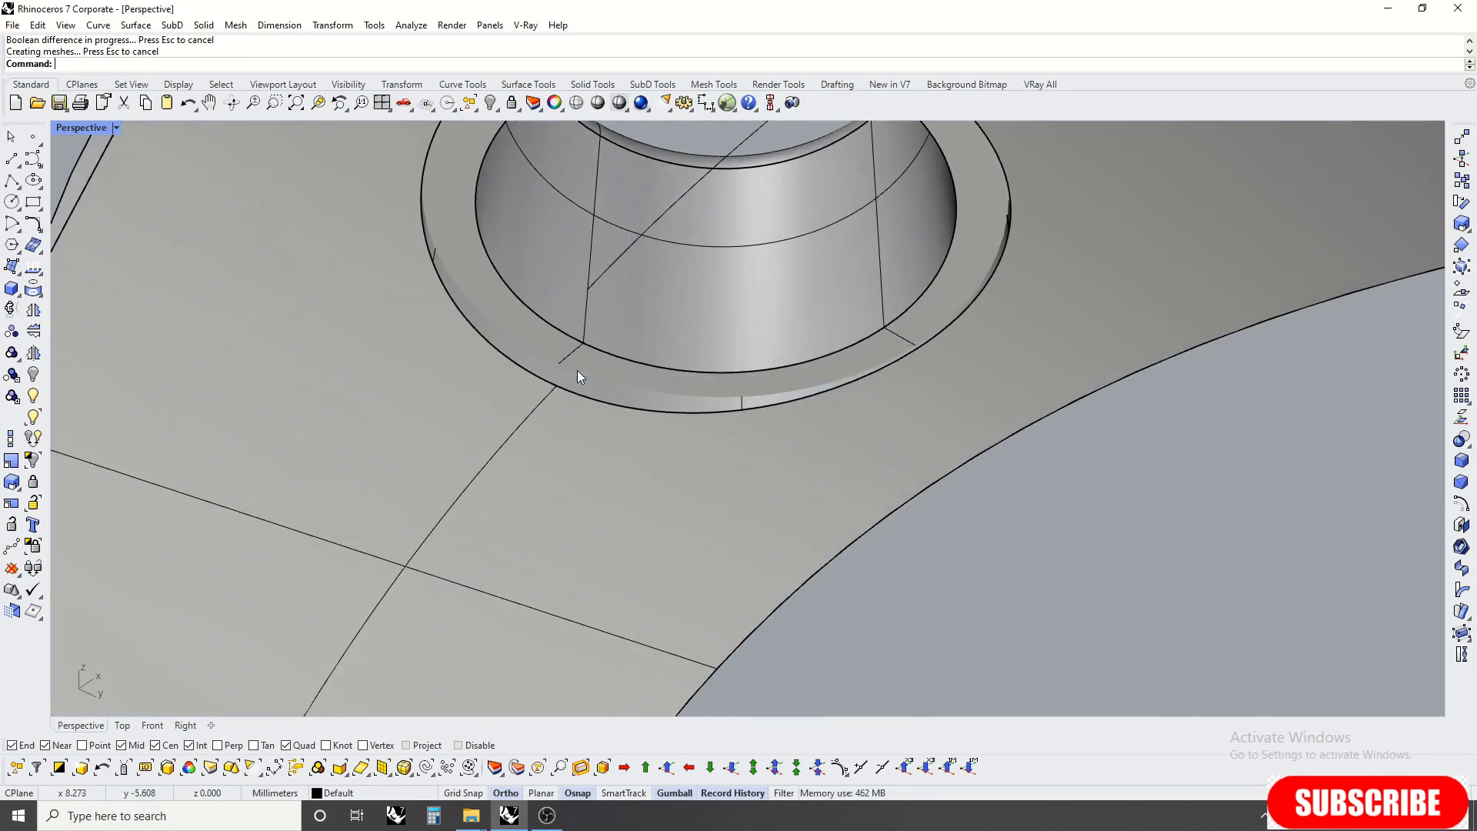
click(571, 357)
scroll(571, 357, down, 3)
scroll(688, 280, up, 3)
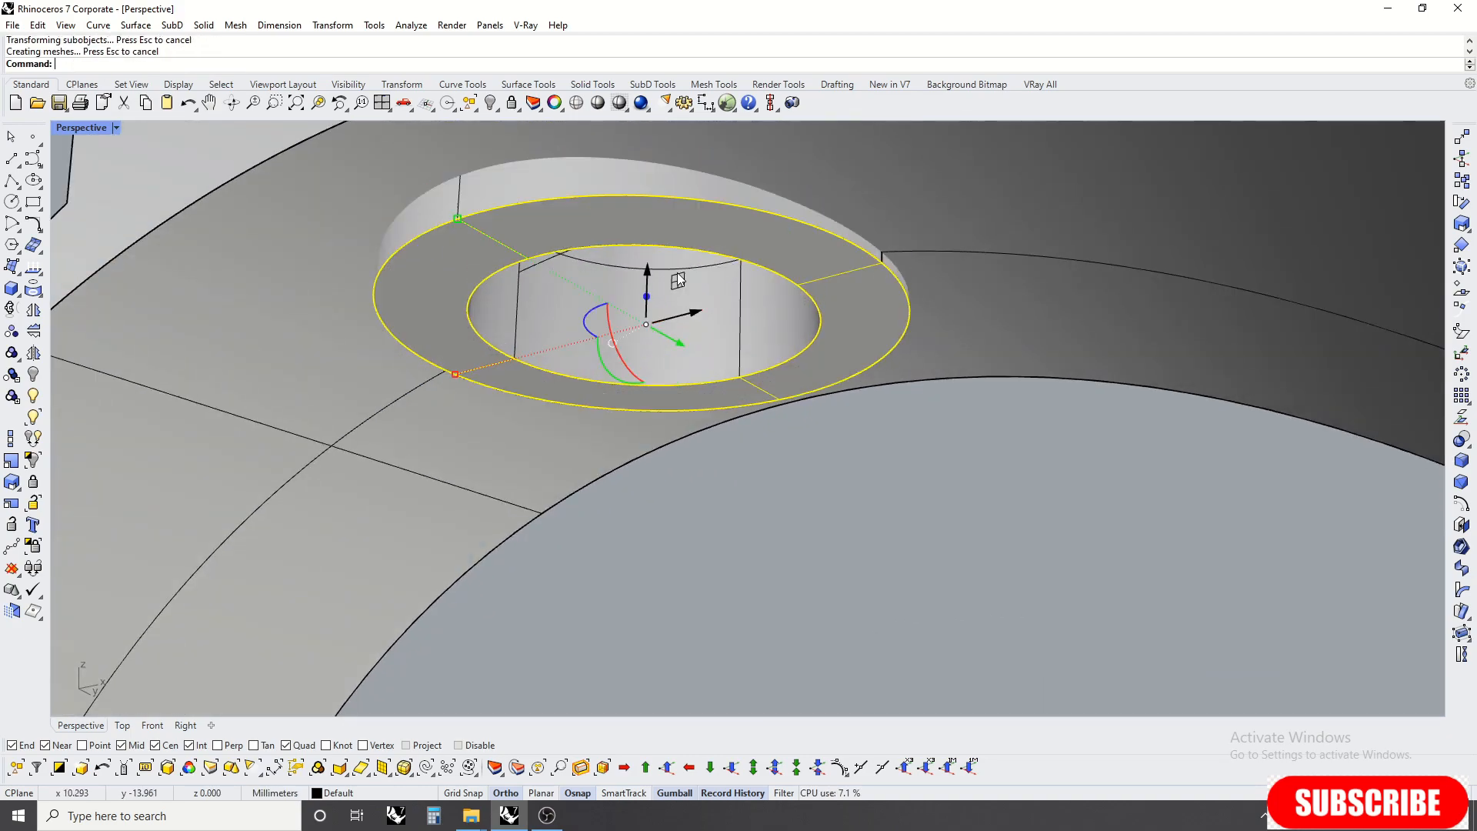
Step: Draw a circle centred on the origin in the Front view and scale it to match the band's inner edge
key(ctrl+F2)
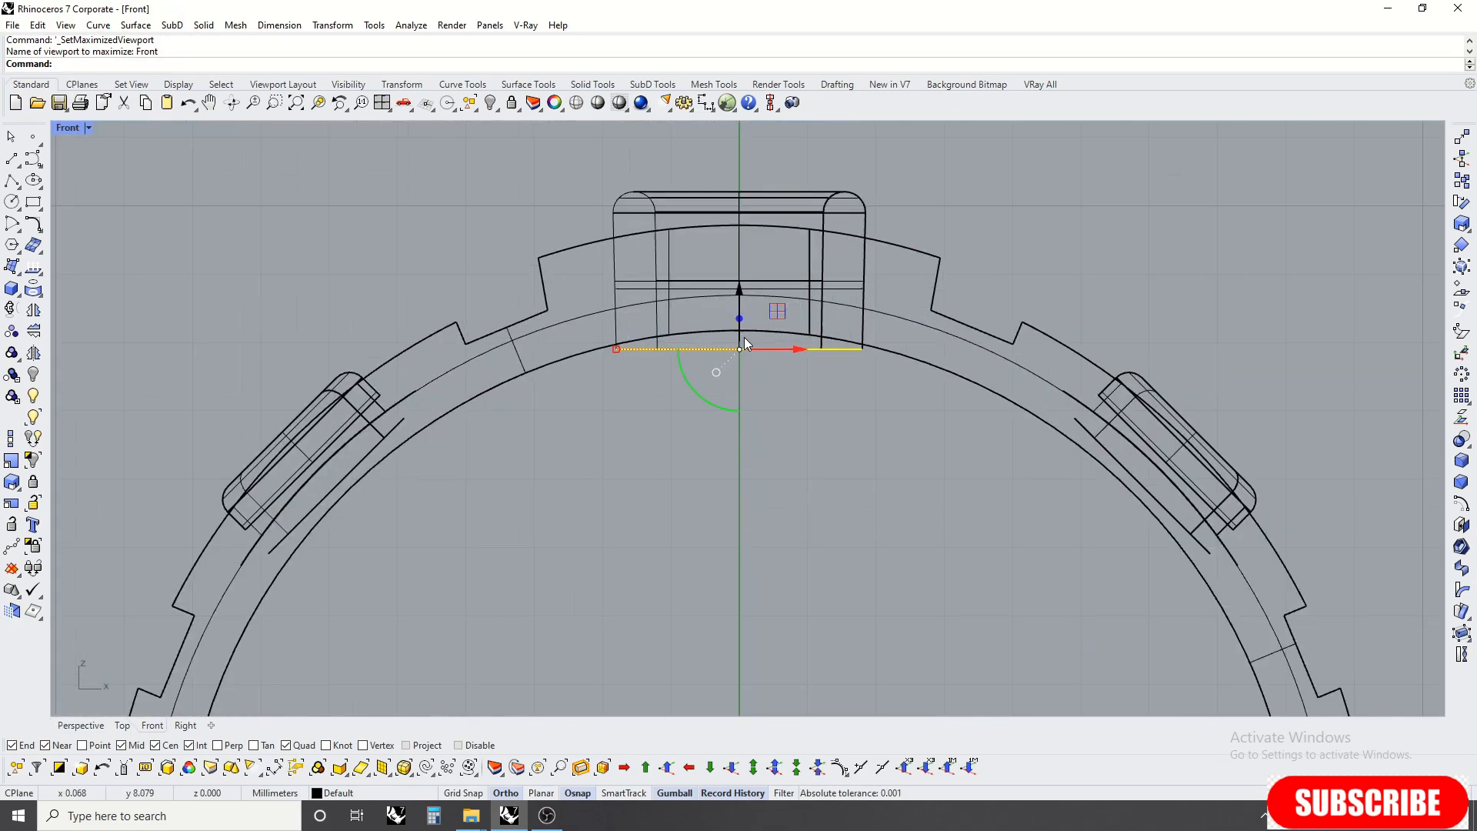
click(14, 202)
right_drag(1041, 466, 969, 448)
scroll(732, 264, up, 3)
scroll(734, 282, down, 5)
click(699, 245)
click(12, 461)
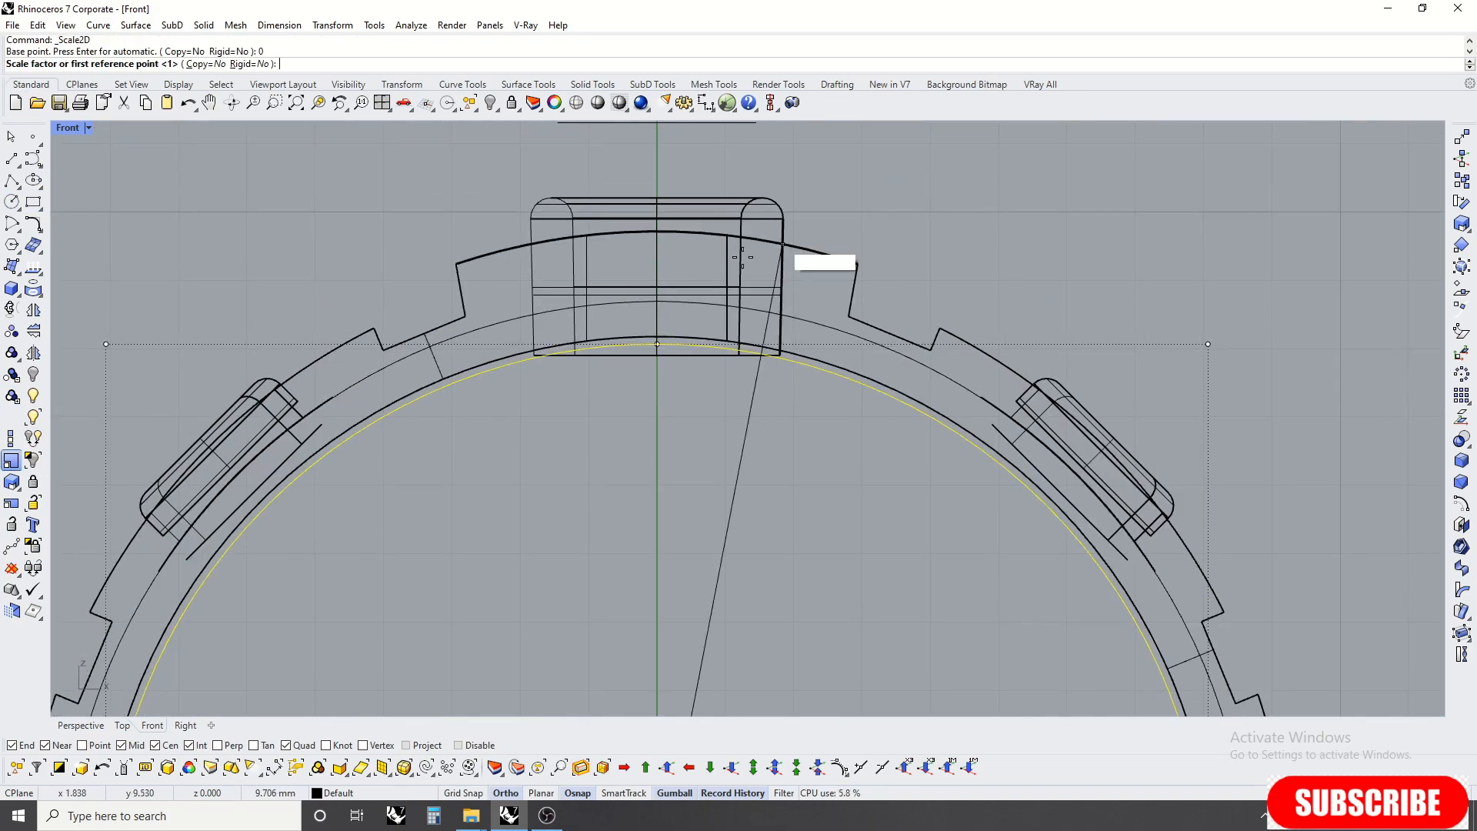
scroll(687, 315, up, 5)
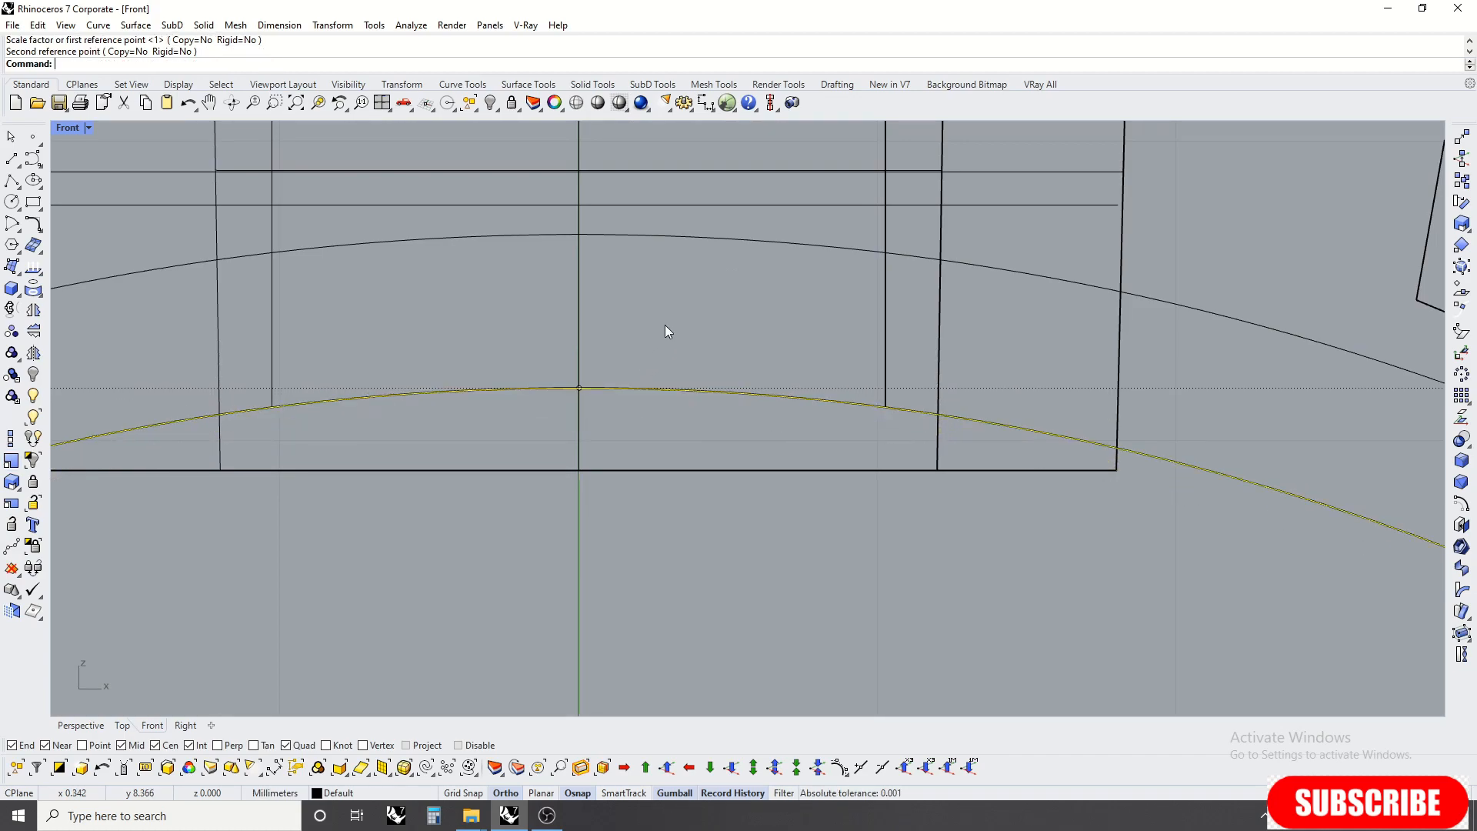
scroll(671, 328, down, 1)
Step: Extrude the inner circle straight into a solid cylinder
key(ctrl+F4)
scroll(748, 353, down, 7)
click(209, 28)
mouse_move(303, 310)
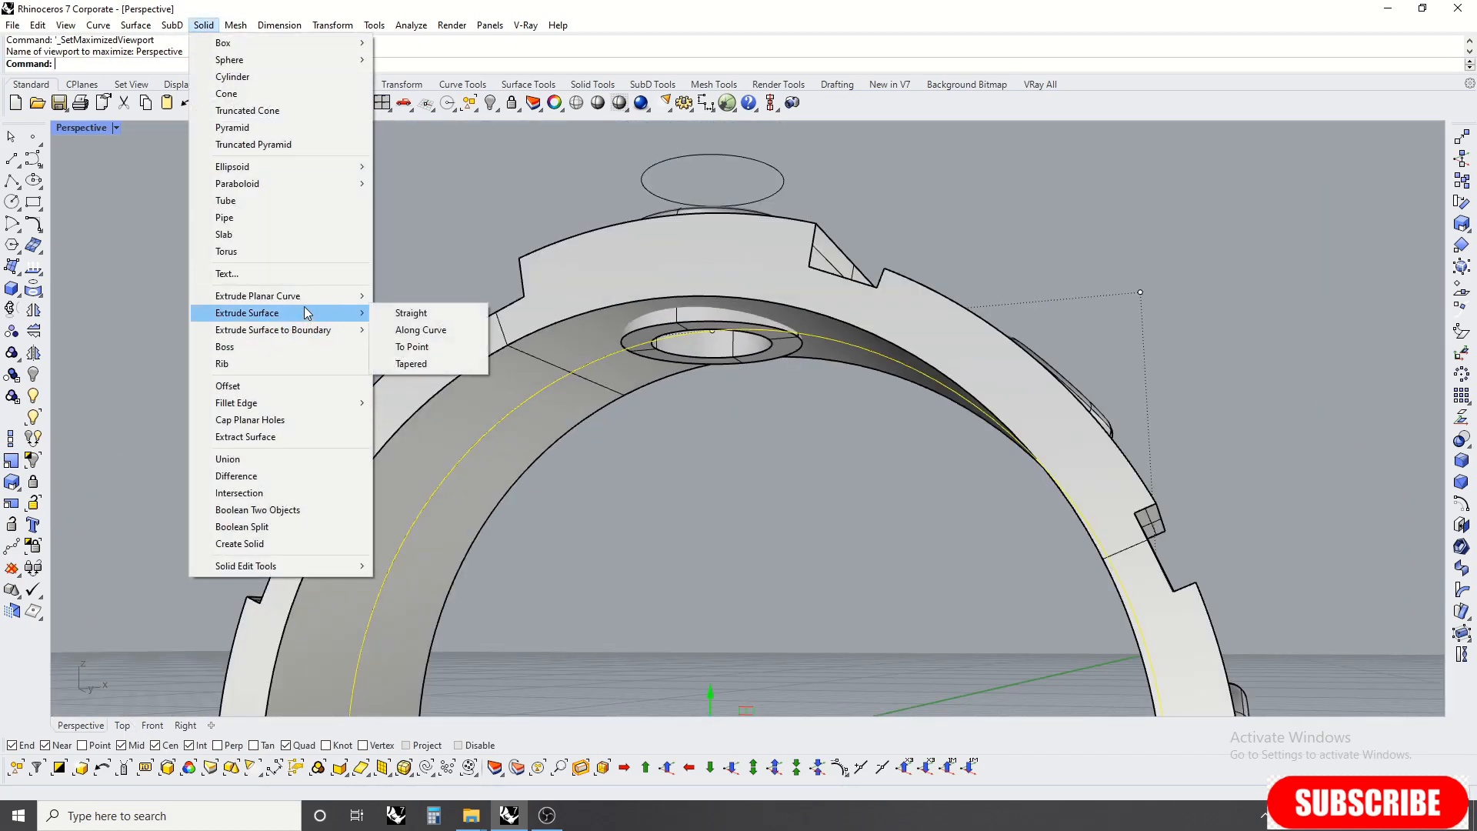
click(464, 298)
scroll(538, 330, down, 5)
right_drag(493, 293, 538, 330)
click(234, 323)
Step: Shift the large cylinder along its axis so it passes completely through the band
scroll(398, 325, down, 4)
right_drag(570, 238, 473, 356)
click(398, 325)
drag(591, 402, 591, 403)
right_drag(604, 338, 488, 409)
drag(537, 296, 671, 273)
scroll(619, 197, up, 6)
Step: Subtract the large cylinder from the stone setting to trim its underside flush with the band's inner surface
click(598, 222)
right_drag(600, 224, 1192, 346)
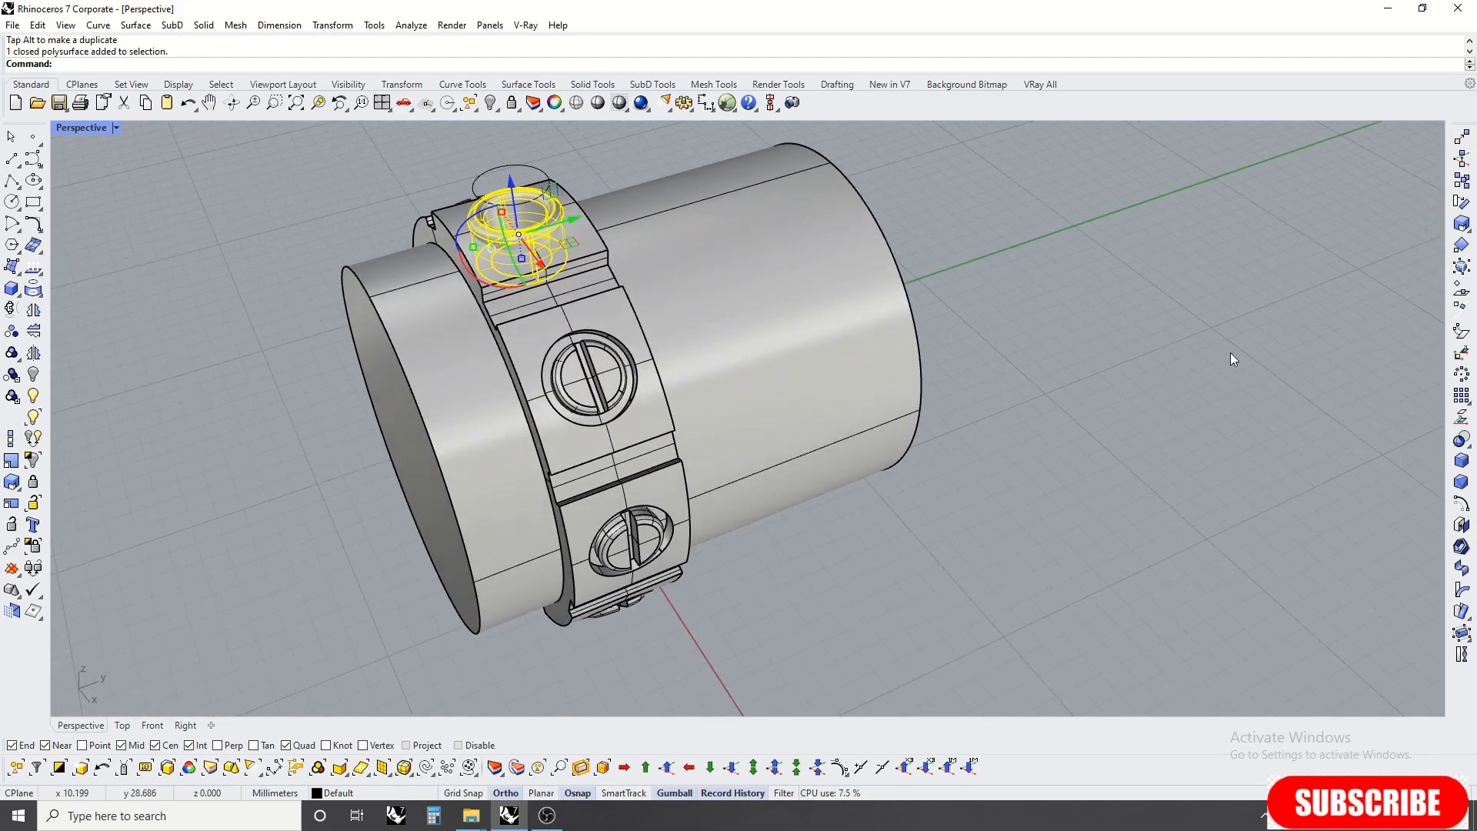
key(Return)
right_drag(735, 311, 557, 262)
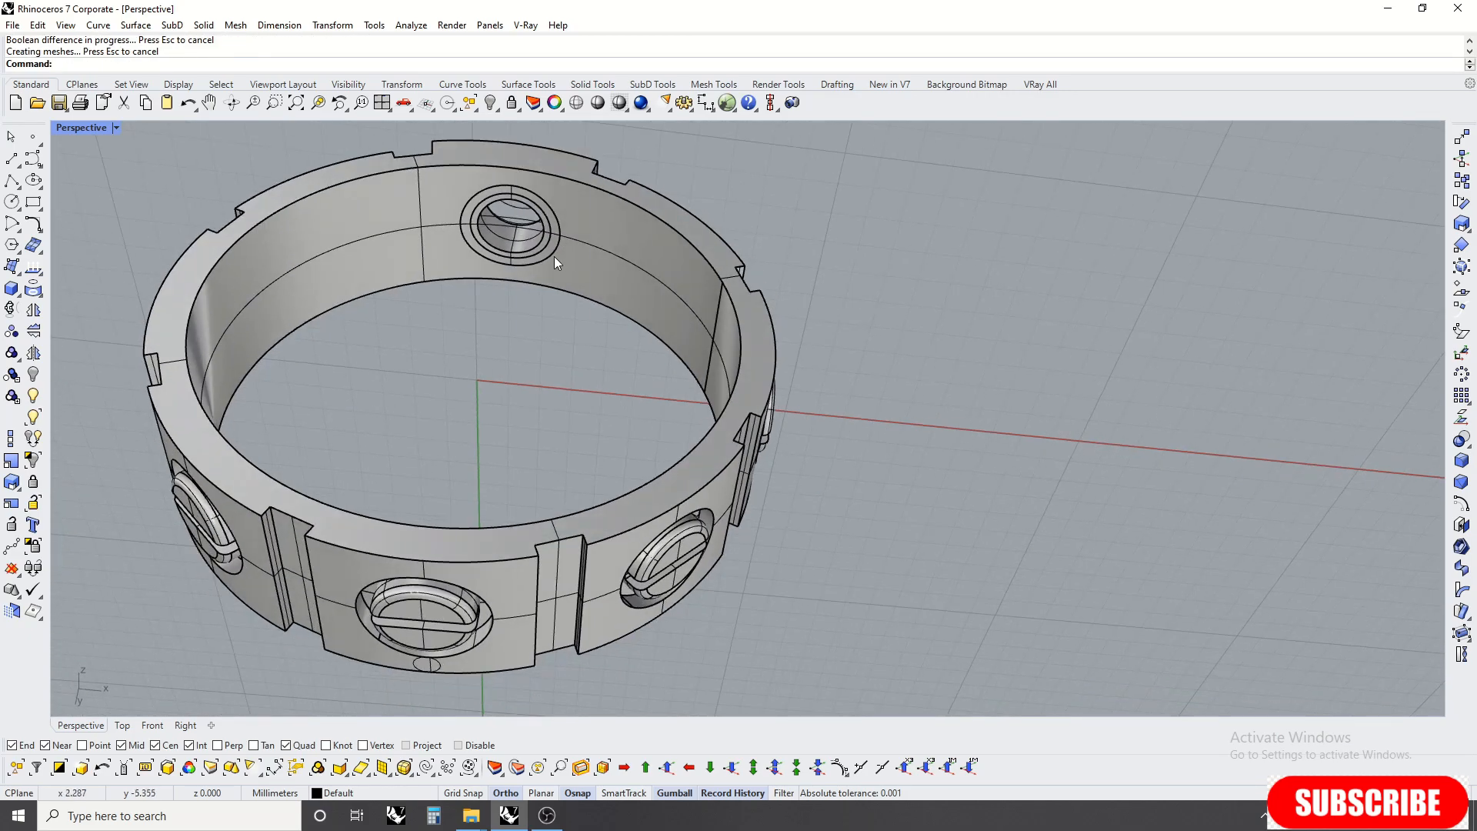
Step: Check the ring in rendered display, clear away the leftover construction curves and return to shaded display
key(ctrl+alt+r)
scroll(630, 222, down, 5)
right_drag(633, 231, 615, 554)
scroll(685, 461, down, 6)
right_drag(685, 462, 771, 289)
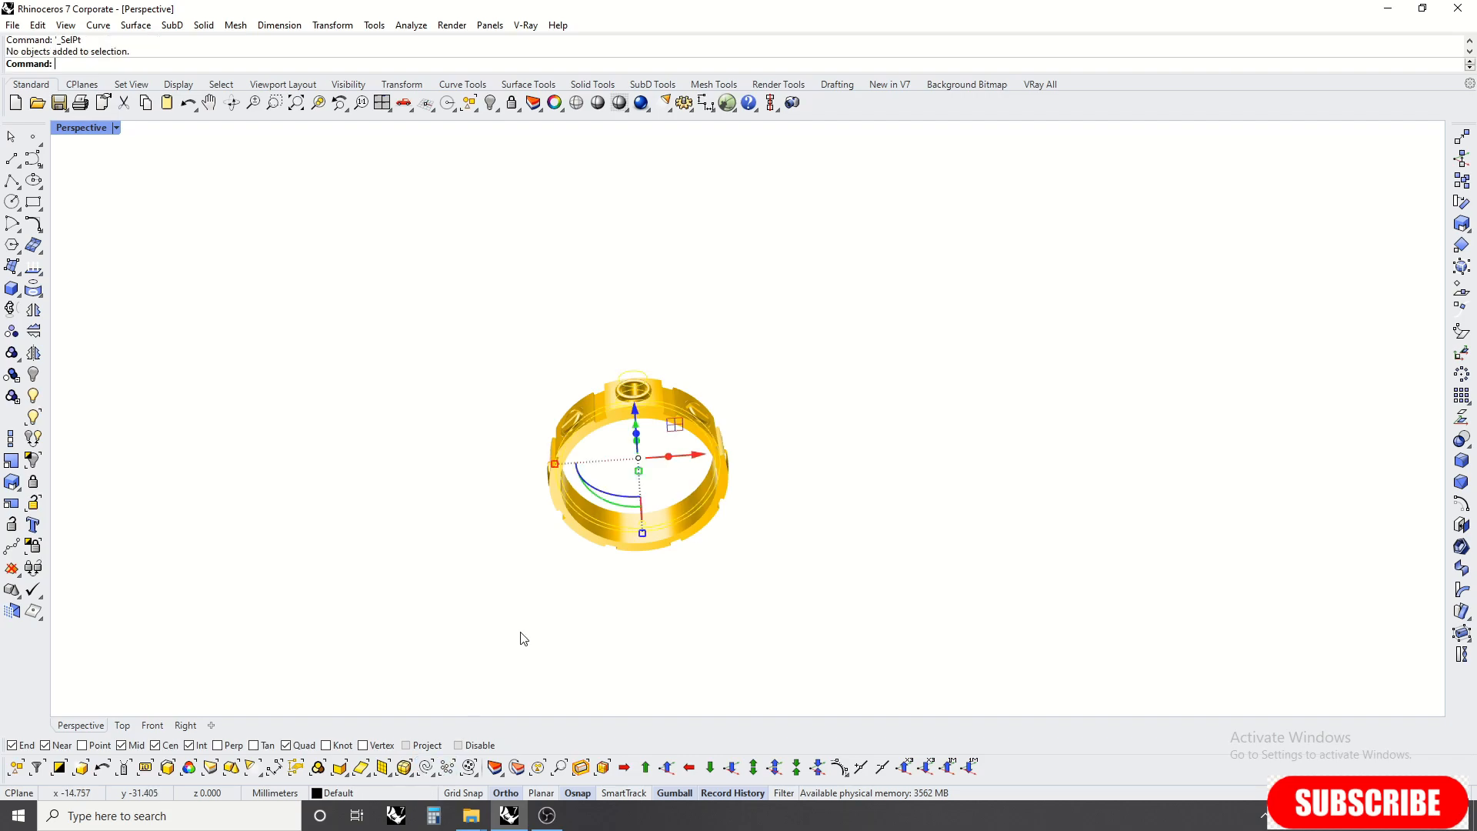
click(606, 361)
scroll(633, 388, up, 5)
mouse_move(632, 388)
right_down()
mouse_move(686, 372)
mouse_move(683, 340)
mouse_move(625, 266)
mouse_move(598, 323)
right_up()
scroll(624, 266, down, 10)
scroll(658, 308, up, 10)
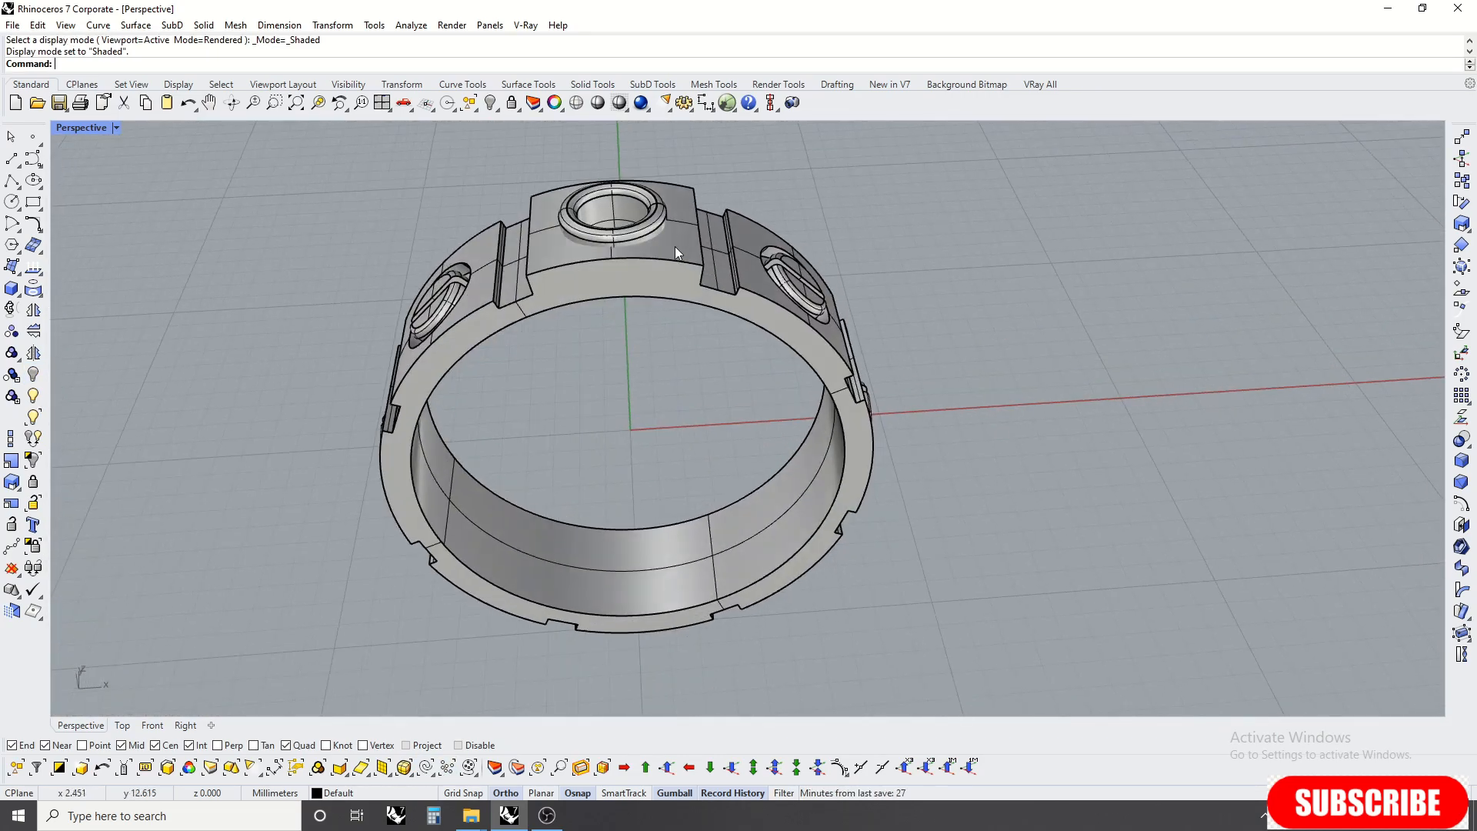
Step: Adjust the height of the band's top segment face around the stone setting slightly
key(ctrl+shift+e)
right_drag(617, 524, 658, 437)
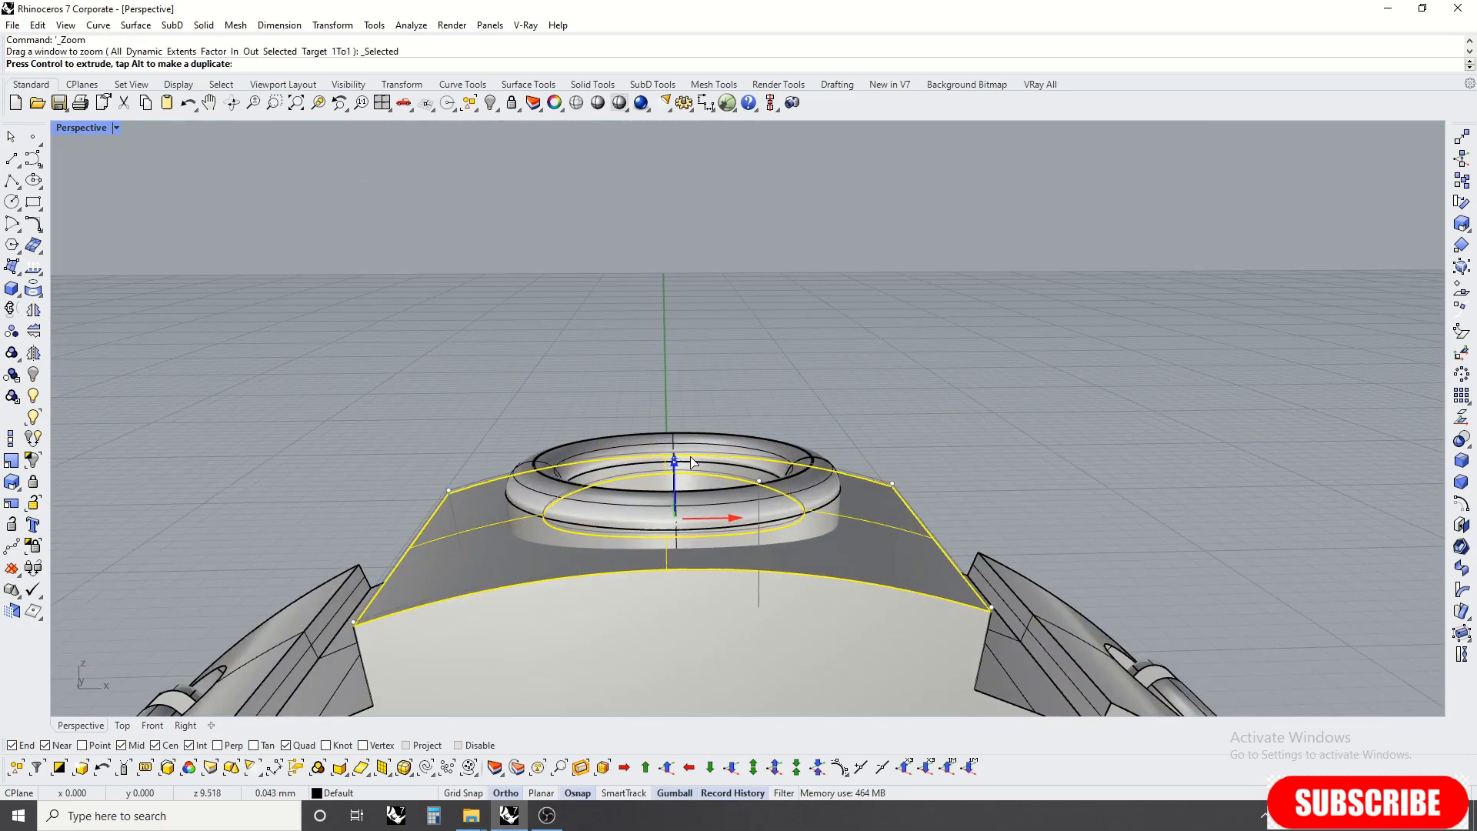
click(782, 229)
scroll(782, 229, down, 10)
right_drag(800, 262, 894, 266)
Step: Switch to rendered display and inspect the ring from several angles
middle_click(894, 250)
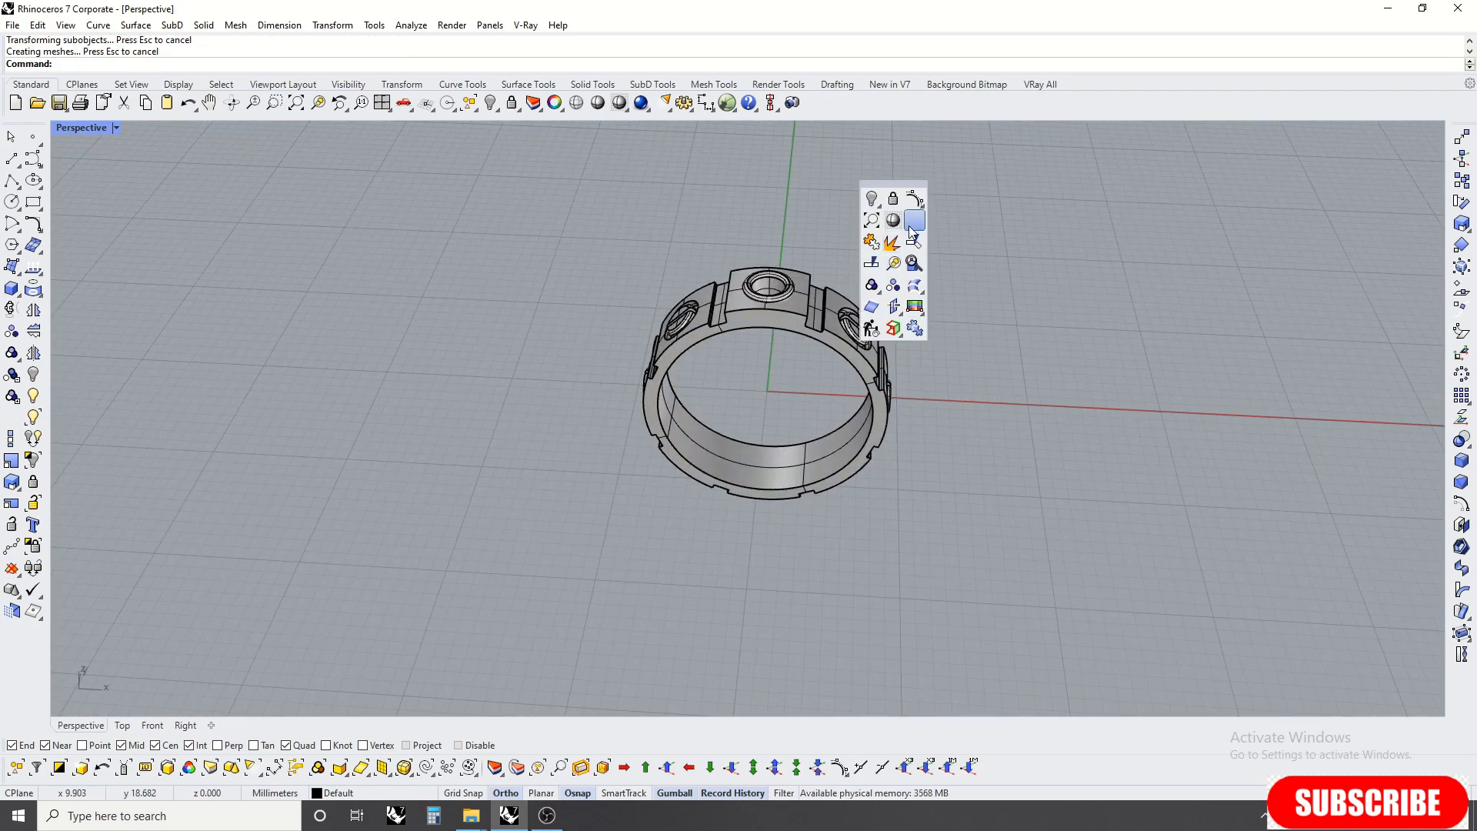
click(892, 242)
scroll(878, 285, down, 5)
right_drag(881, 338, 857, 422)
right_drag(842, 302, 651, 475)
scroll(652, 475, down, 4)
Step: Import a round gem model from the diamond library's Gems > Rounds folder and zoom to it
key(ctrl+i)
click(548, 57)
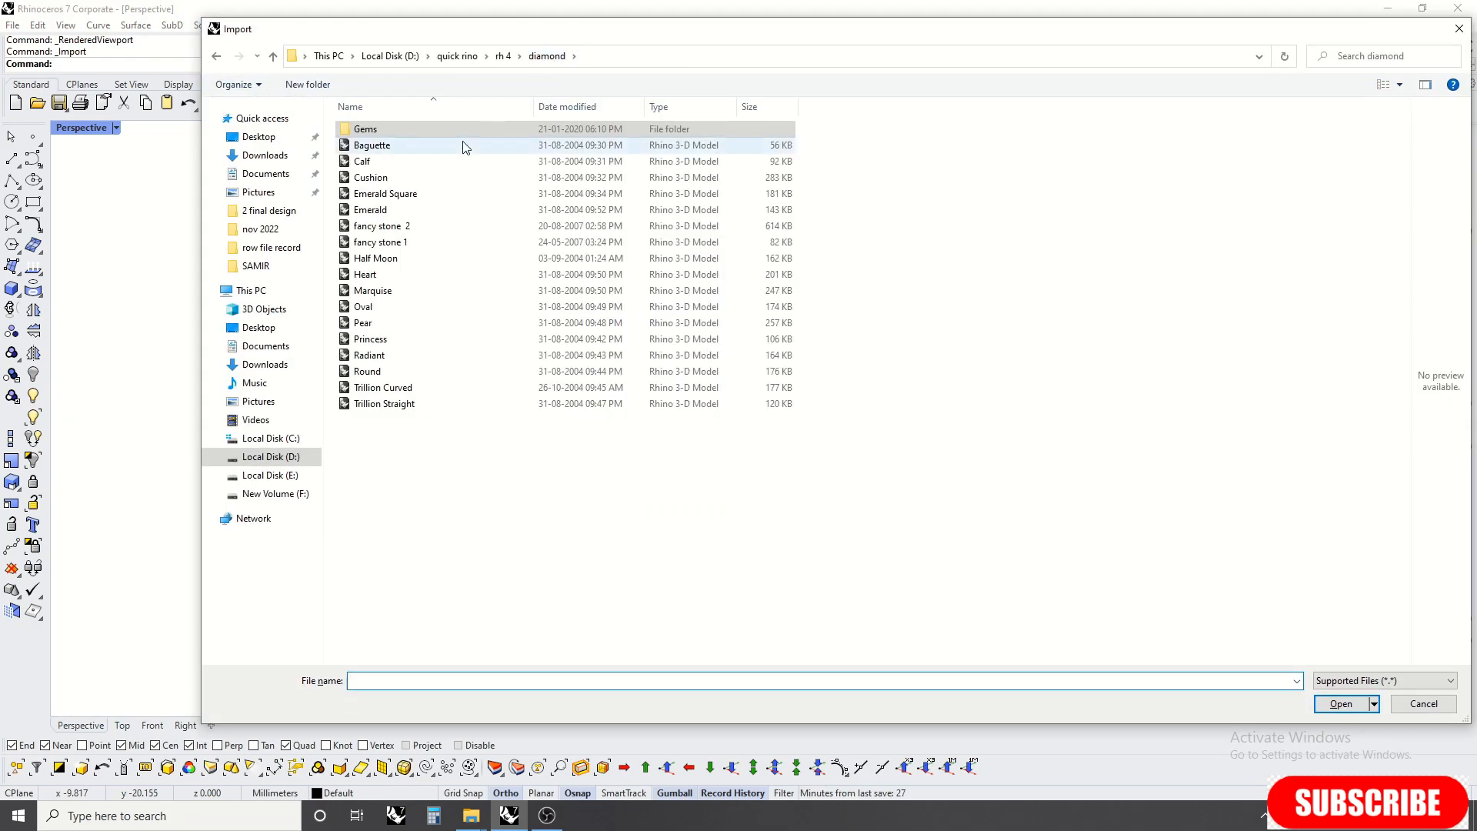
double_click(348, 131)
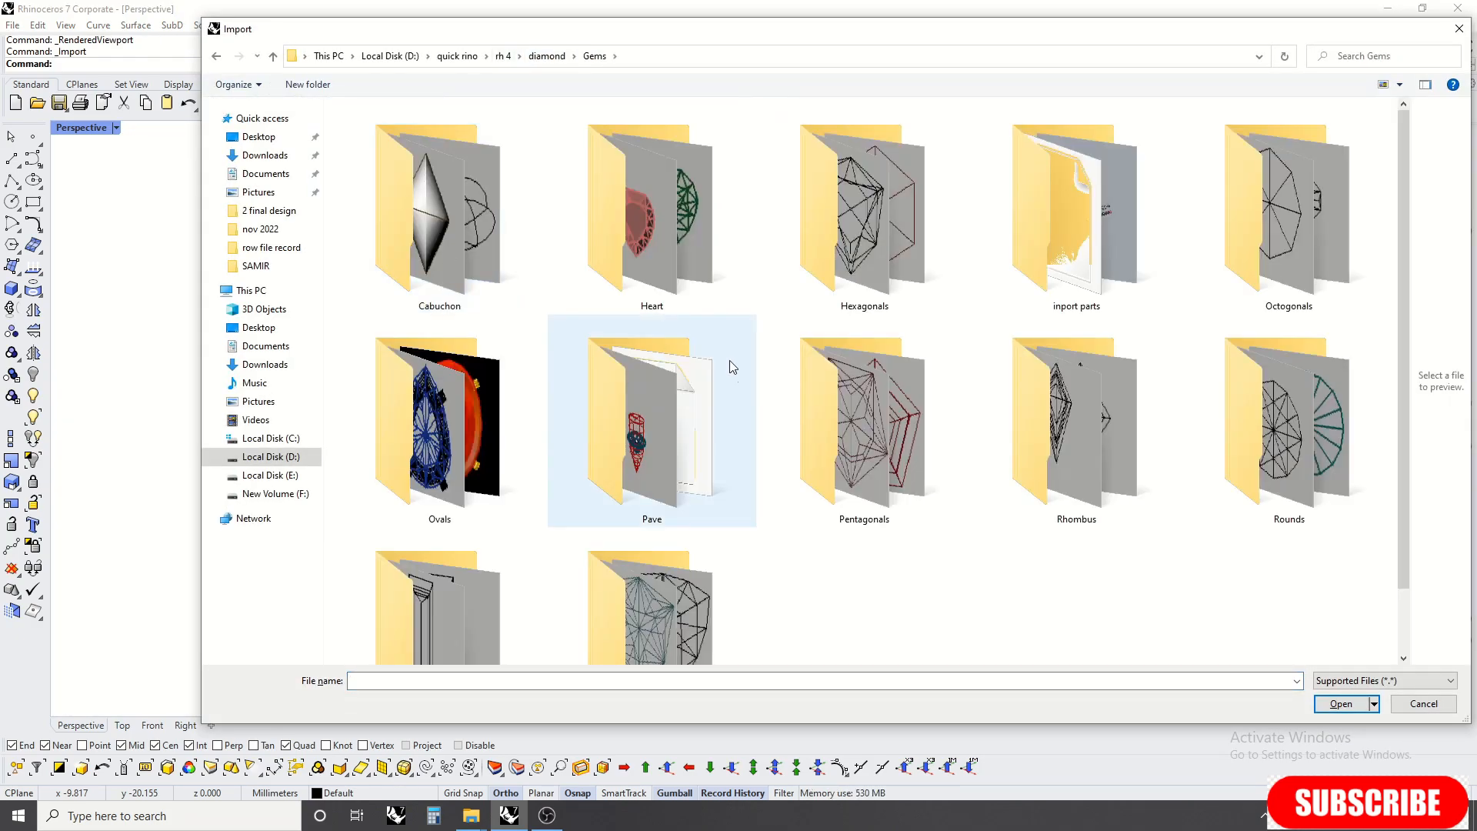
double_click(1300, 408)
double_click(815, 252)
text(zs)
key(Return)
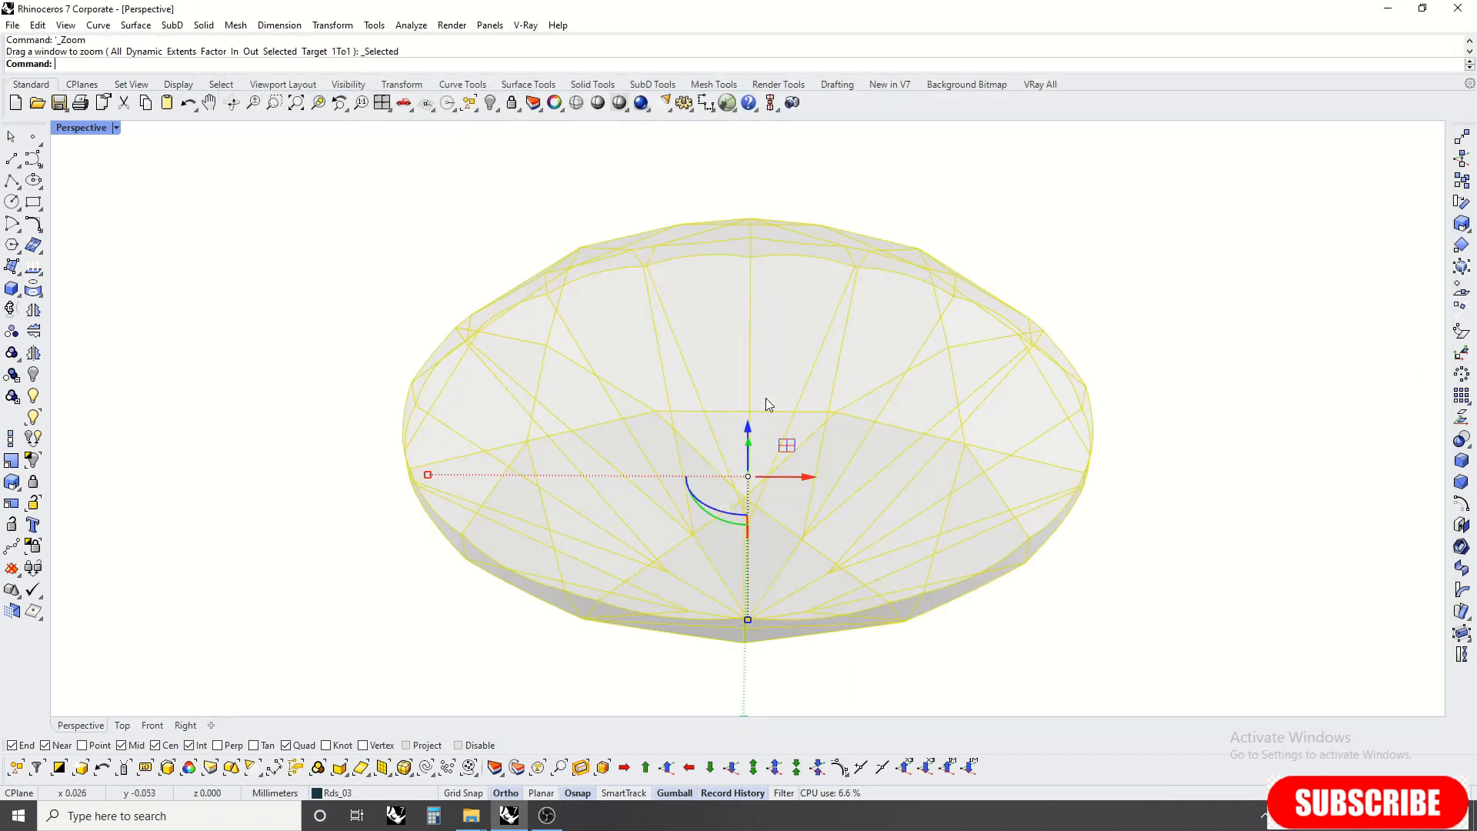
Step: Draw a 2.5 mm diameter circle around the gem's centre in the top view and scale the gem up to it
key(ctrl+F1)
scroll(758, 385, down, 6)
drag(745, 319, 774, 169)
click(769, 184)
right_drag(754, 210, 727, 328)
scroll(727, 328, up, 15)
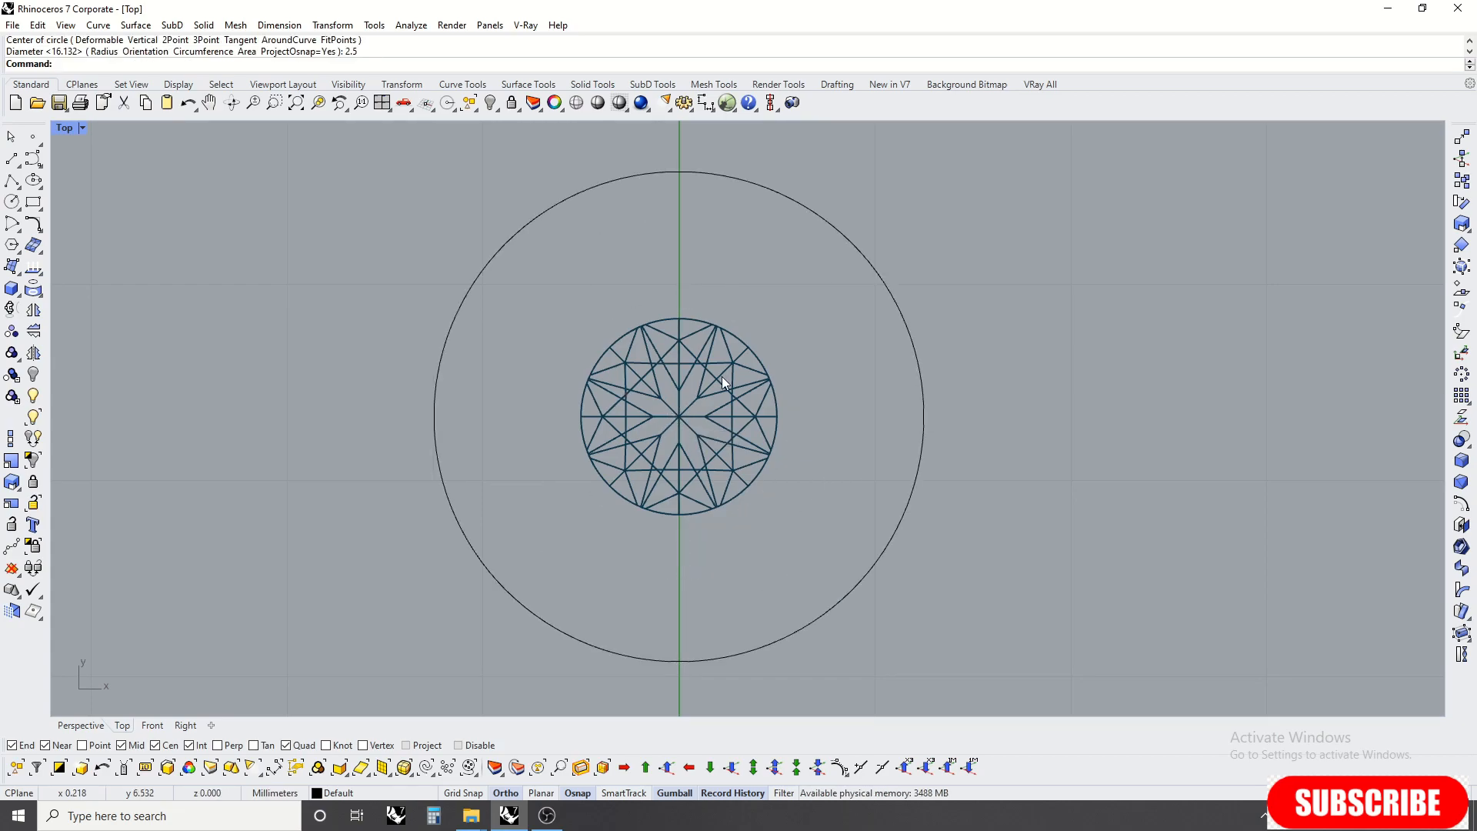
drag(581, 417, 437, 420)
Step: Move the scaled gem up from the ring's centre into the top setting in the front view
scroll(536, 385, down, 8)
drag(597, 396, 784, 310)
text(0)
key(Return)
scroll(746, 311, down, 6)
key(ctrl+F2)
scroll(713, 525, down, 12)
right_drag(714, 524, 664, 419)
drag(642, 503, 673, 285)
key(ctrl+F1)
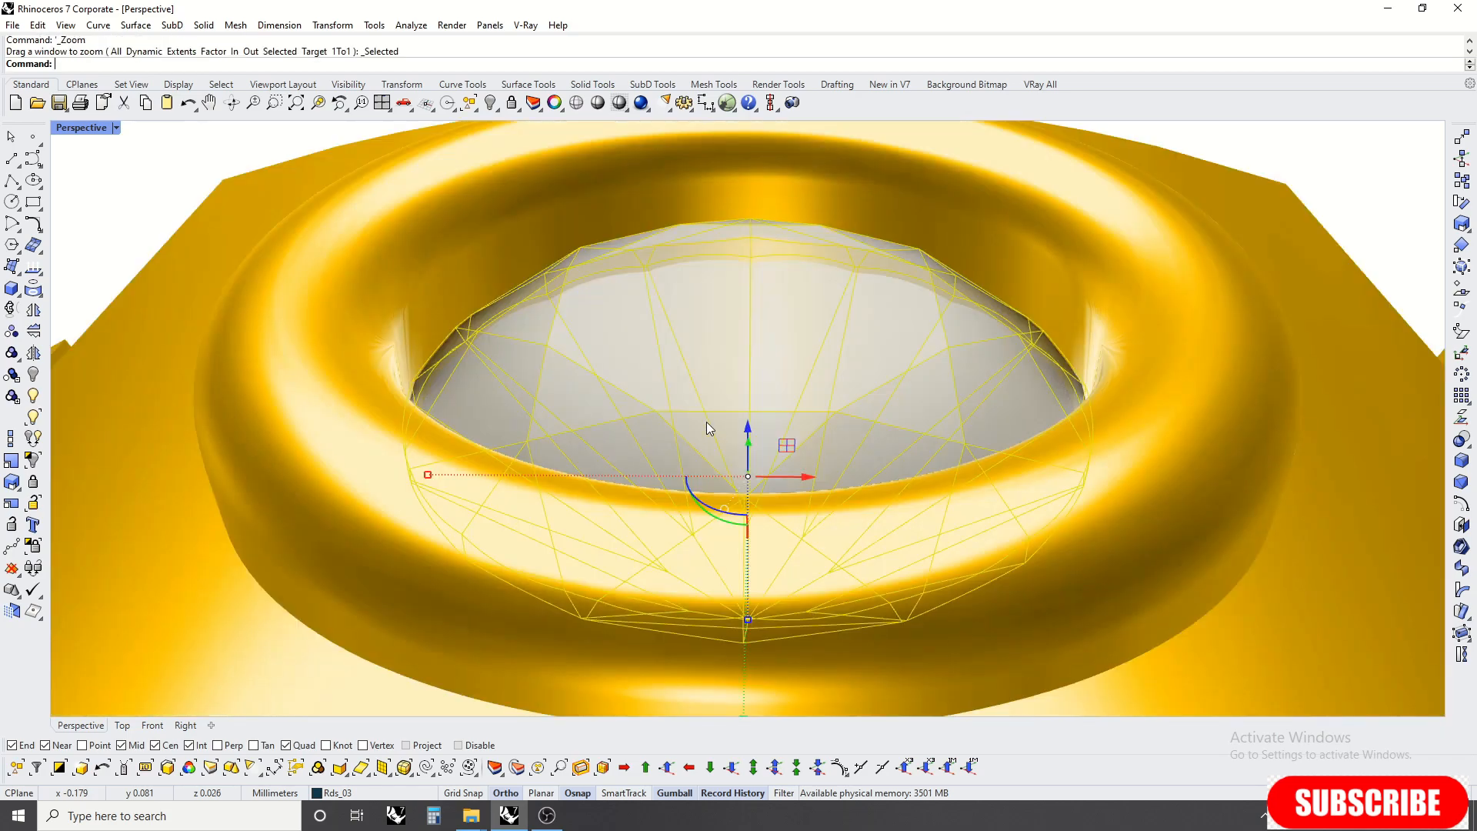
Step: Fine-tune the gem's height in the front view so it sits just below the rim of the top setting
key(Escape)
scroll(700, 424, down, 2)
scroll(678, 265, down, 6)
right_drag(678, 265, 677, 359)
key(ctrl+F2)
click(646, 331)
scroll(645, 327, up, 10)
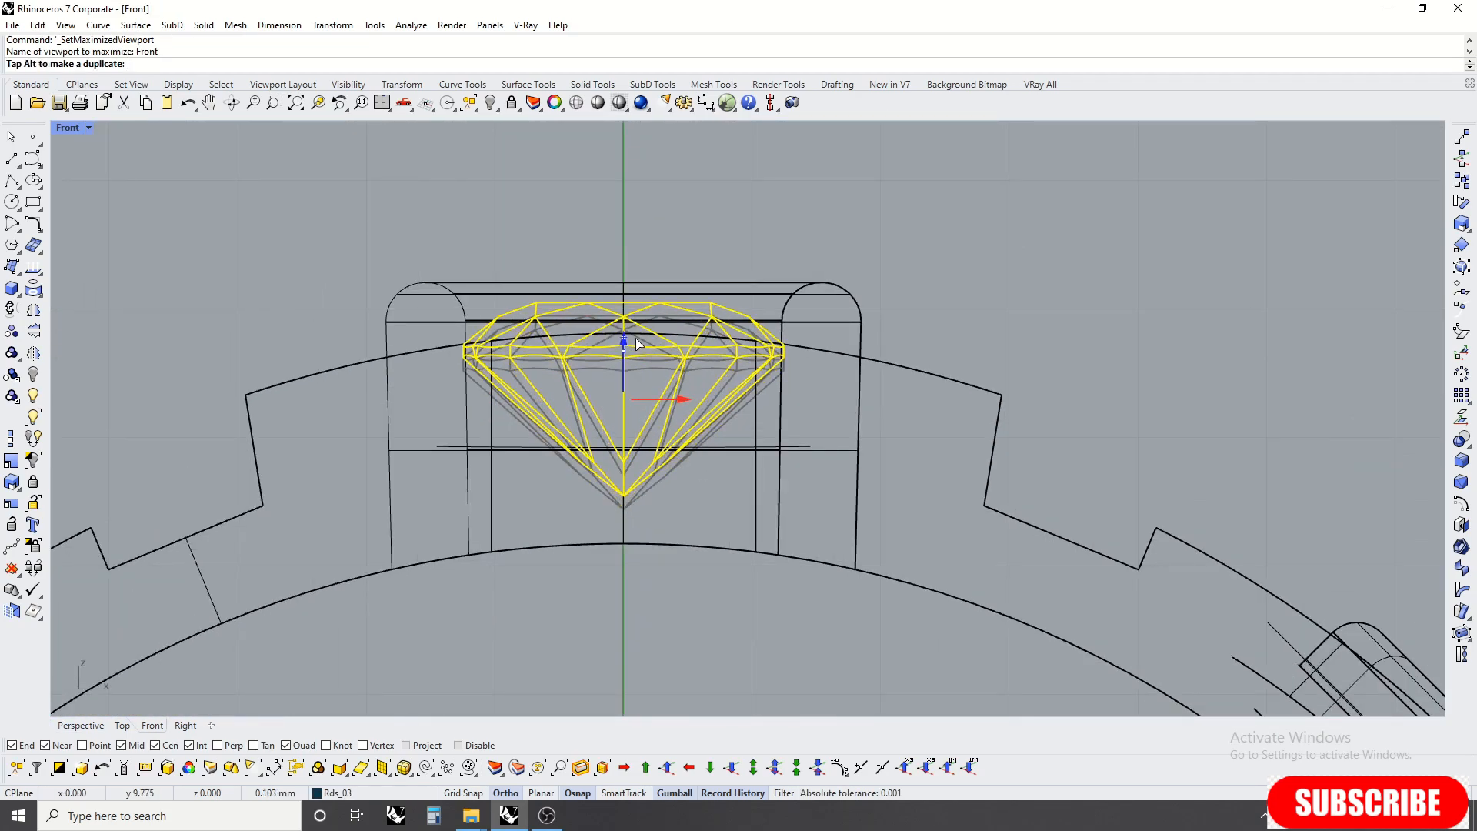
key(Escape)
scroll(616, 349, down, 5)
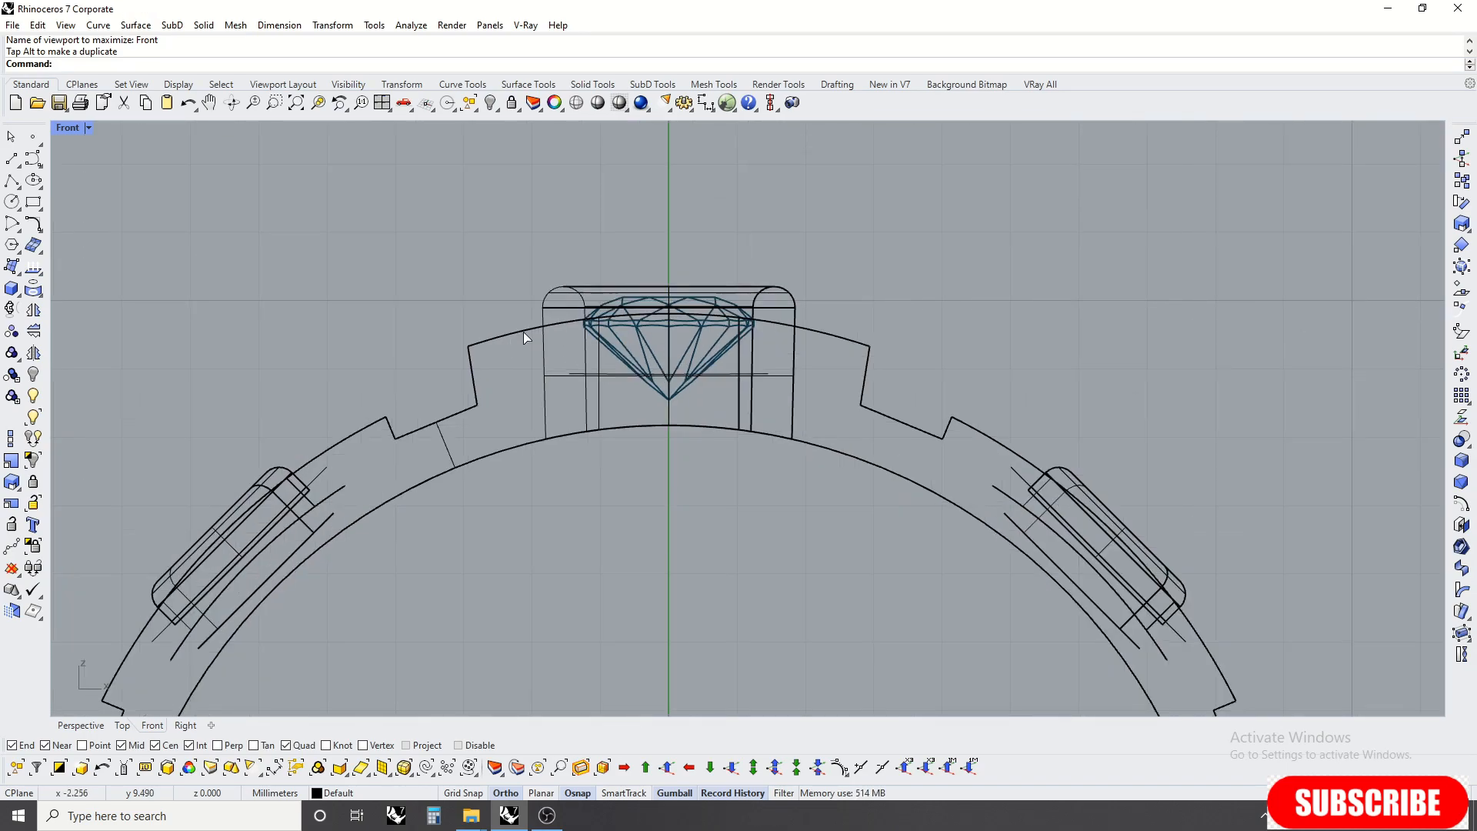
Step: Adjust the height of the band's top segment face around the setting in the shaded perspective view
key(ctrl+F4)
key(ctrl+alt+s)
scroll(512, 237, down, 8)
mouse_move(484, 385)
right_down()
mouse_move(472, 344)
mouse_move(520, 277)
right_up()
ctrl+shift+click(472, 343)
drag(595, 288, 607, 294)
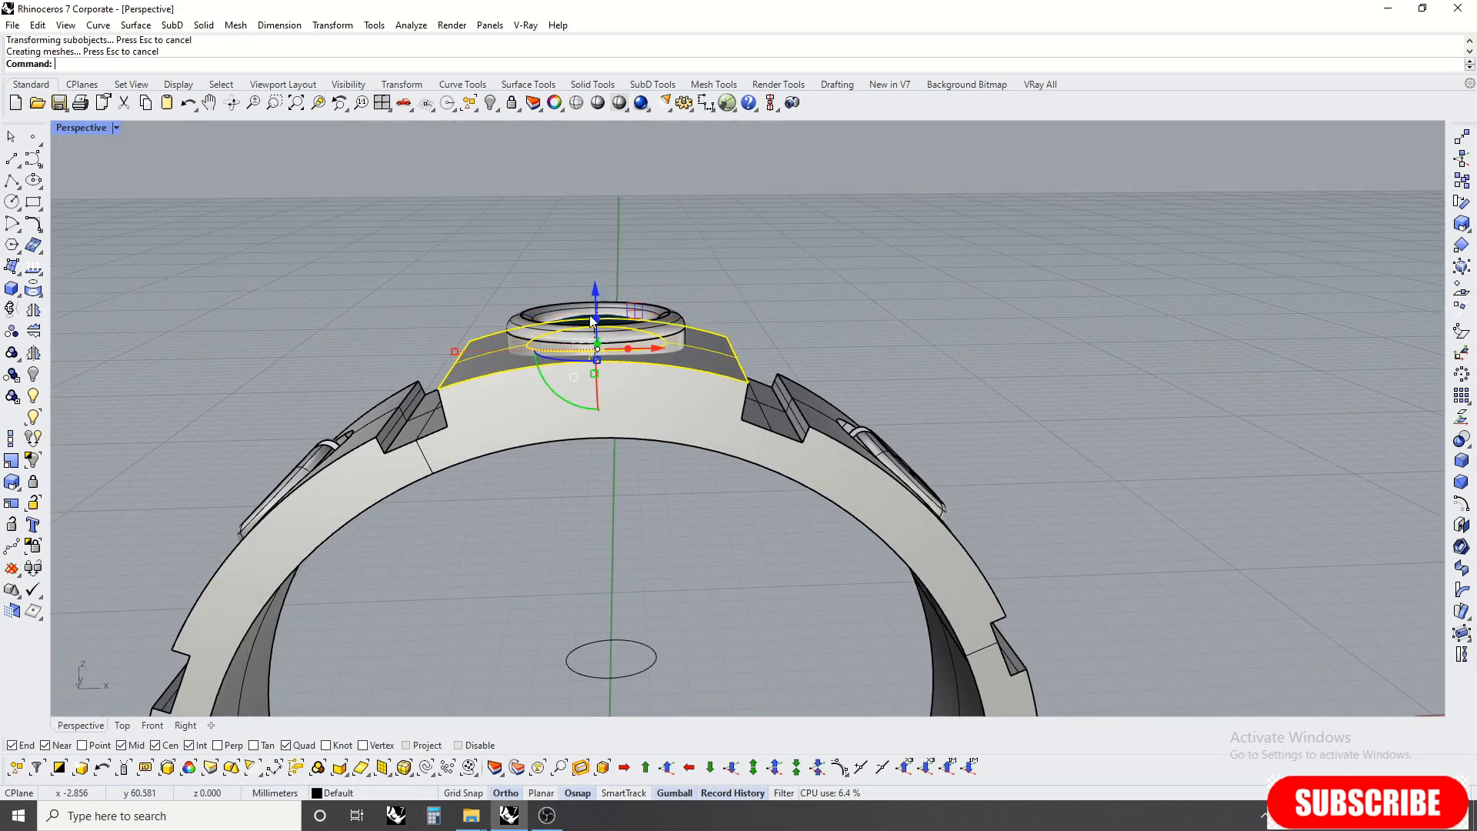
Step: Switch to rendered display, clear away the leftover construction circle and zoom to the ring
scroll(597, 317, up, 3)
right_drag(635, 304, 761, 261)
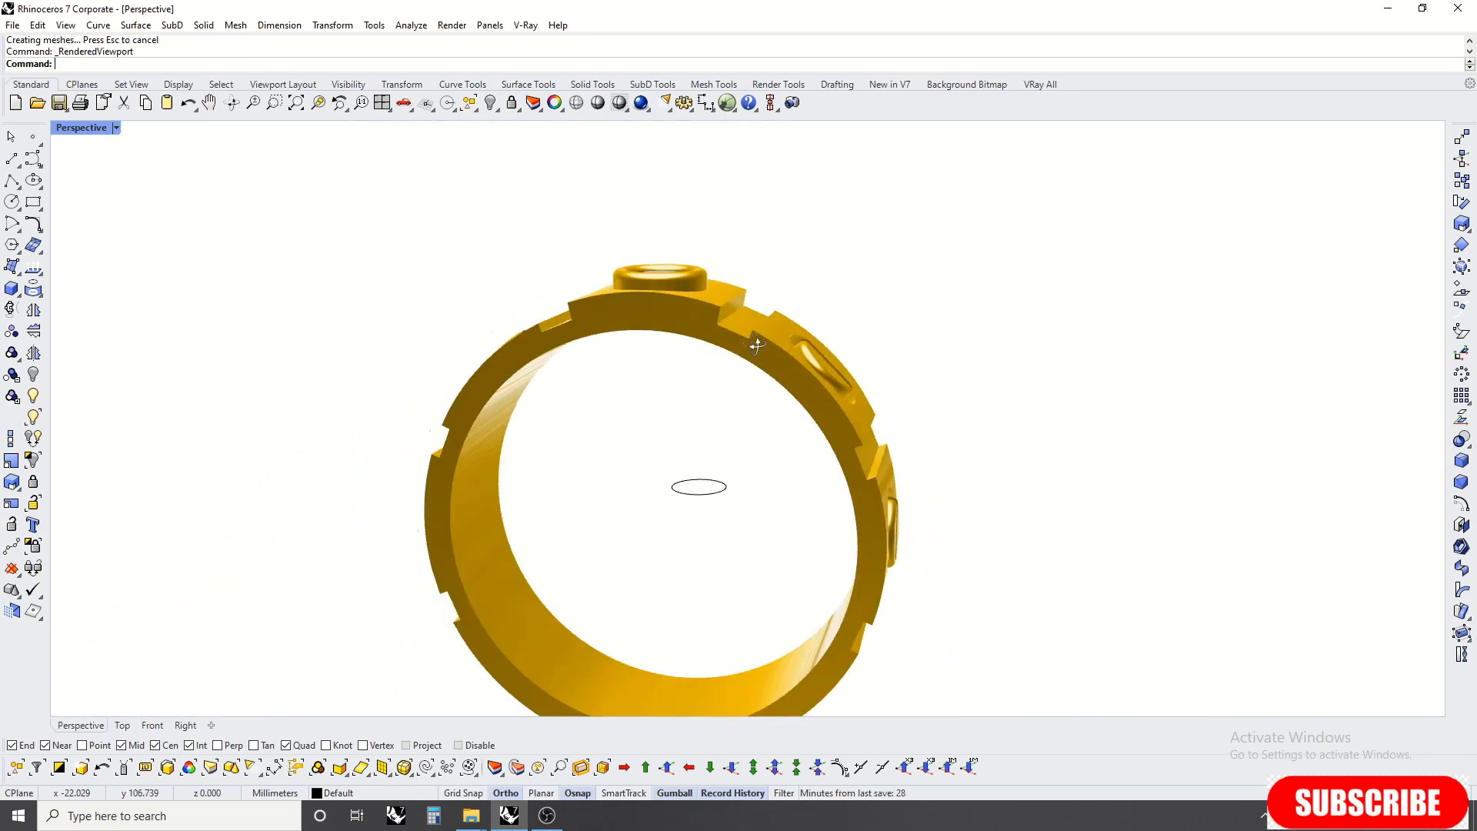
mouse_move(715, 246)
right_down()
mouse_move(739, 248)
mouse_move(714, 228)
right_up()
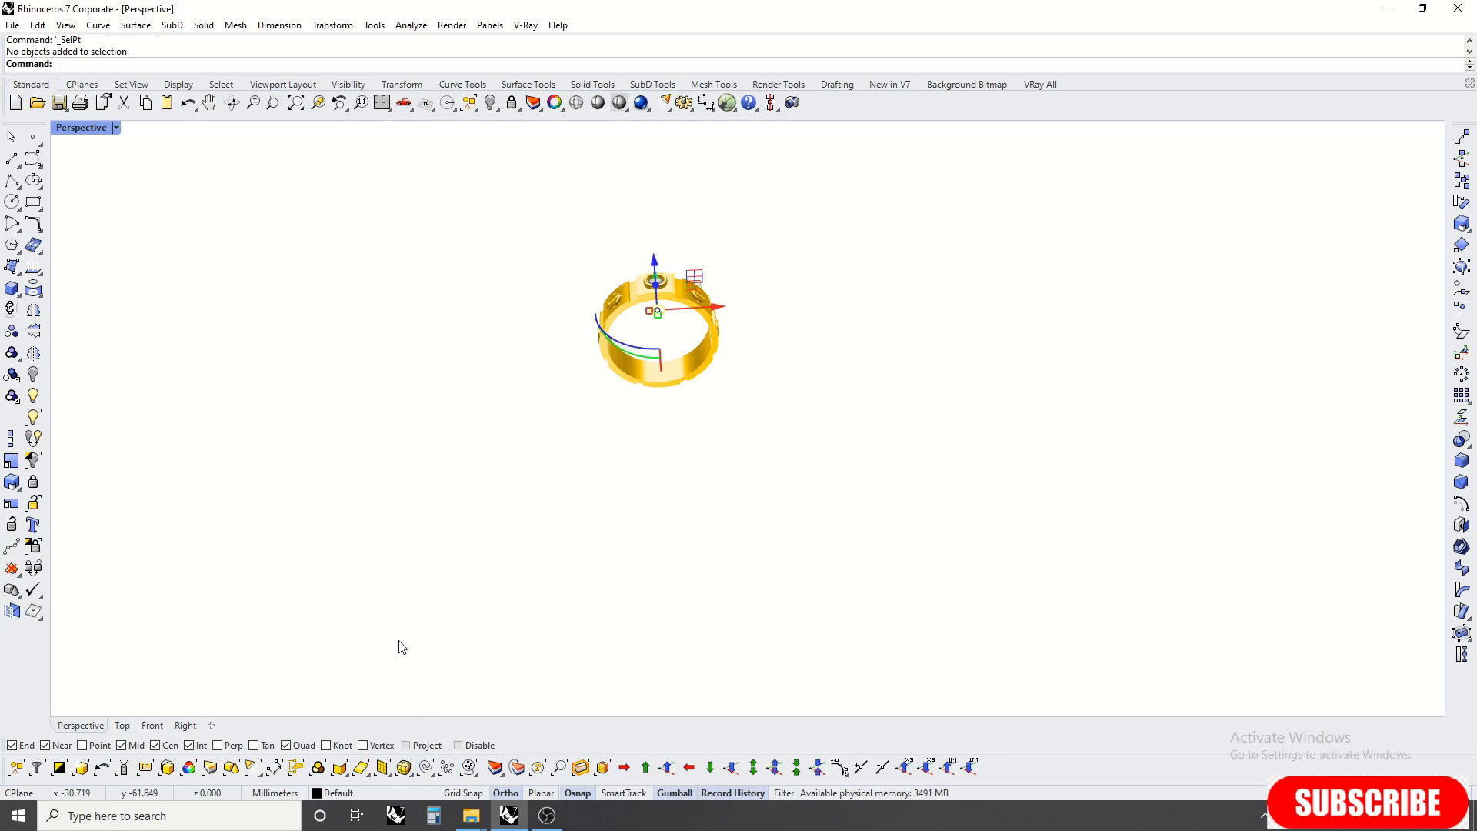
click(39, 381)
drag(510, 198, 877, 501)
click(318, 103)
Step: Inspect the rendered ring with its set stone and screw heads from several angles
click(821, 341)
right_drag(820, 341, 835, 414)
scroll(781, 290, up, 4)
middle_click(818, 222)
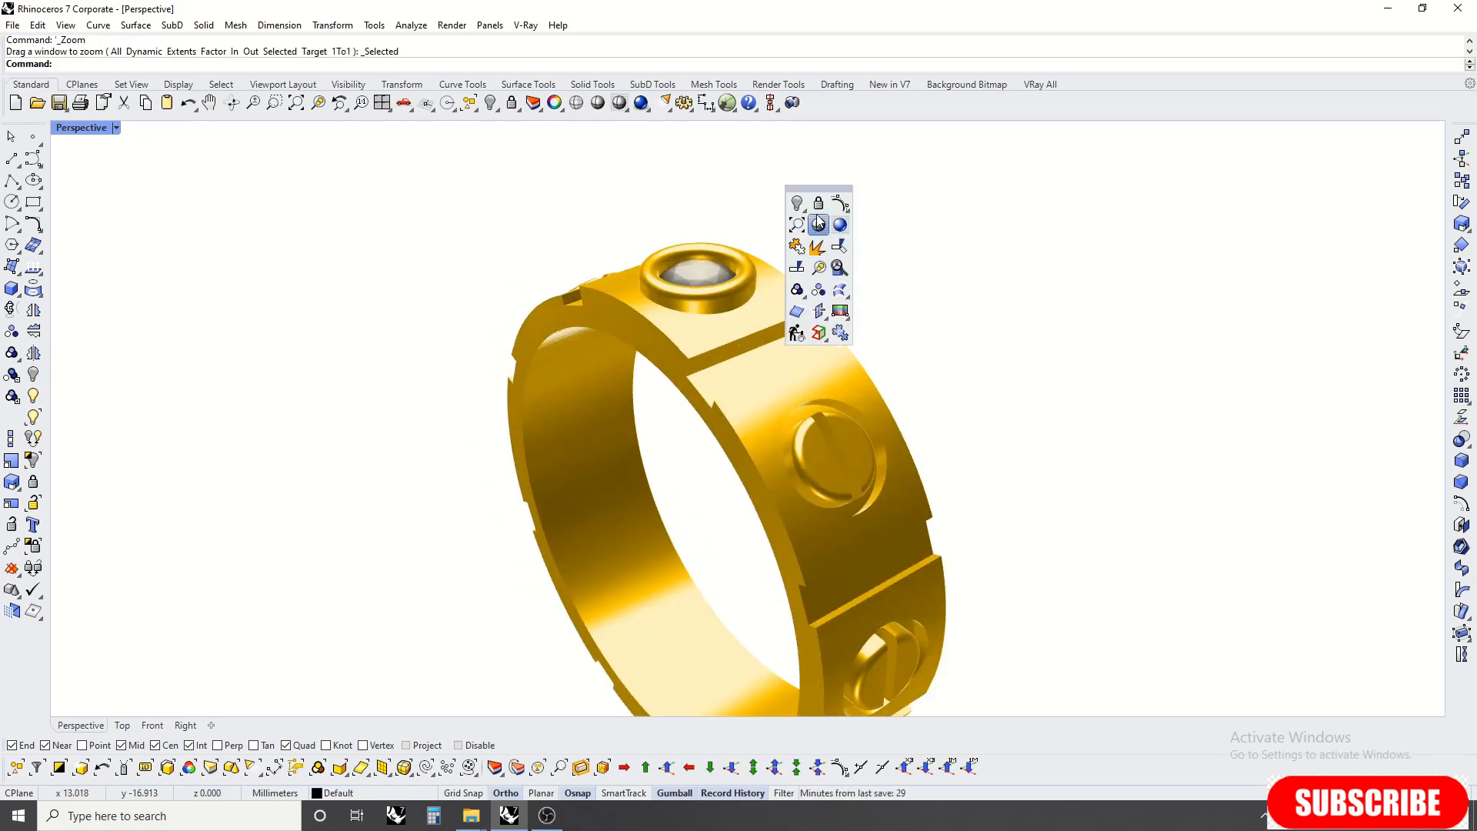
click(822, 253)
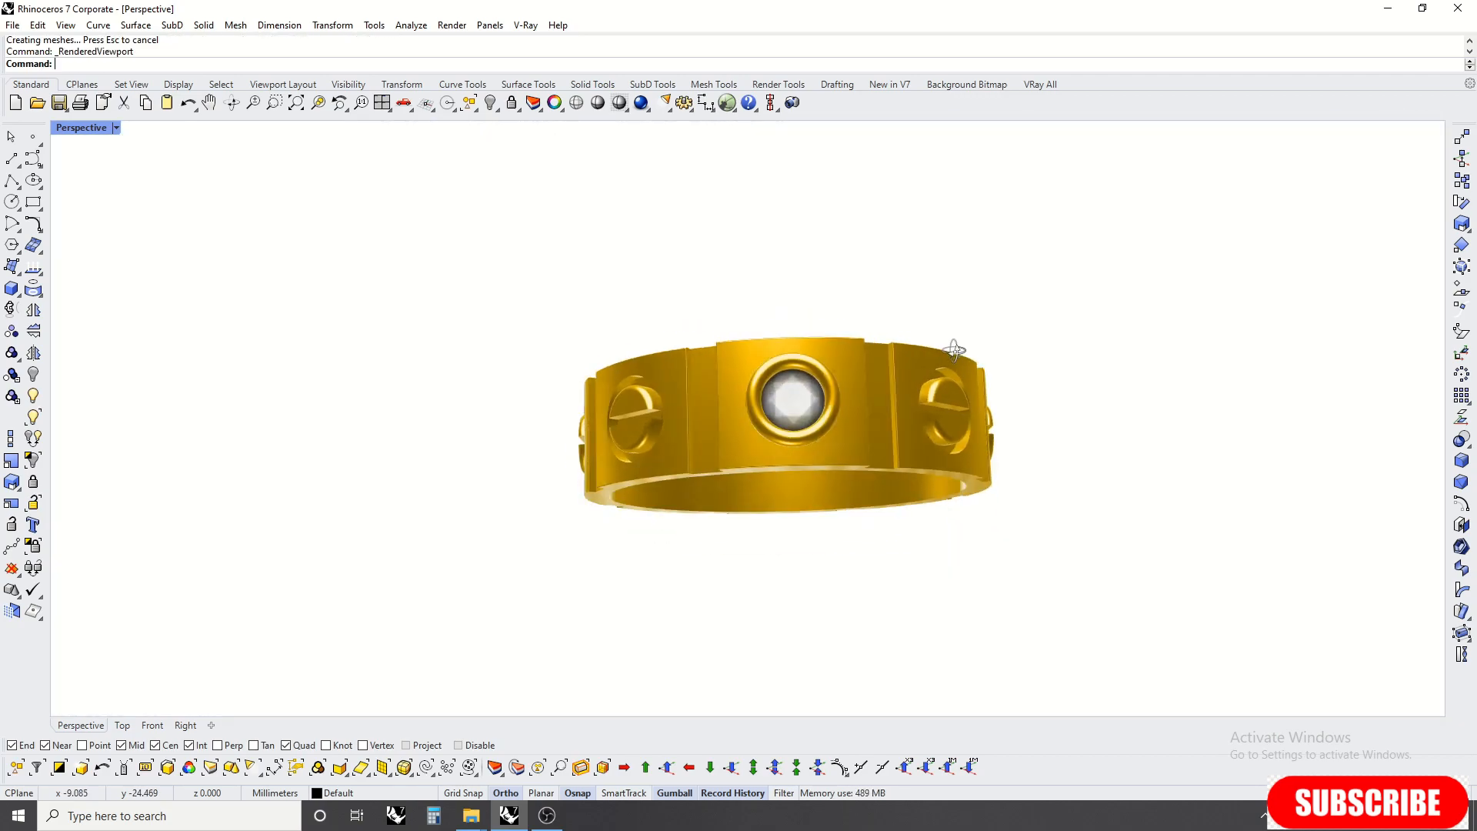
mouse_move(956, 349)
right_down()
mouse_move(939, 297)
mouse_move(965, 206)
right_up()
mouse_move(772, 369)
right_down()
mouse_move(981, 301)
mouse_move(1035, 165)
mouse_move(940, 415)
mouse_move(1167, 577)
mouse_move(1392, 564)
right_up()
drag(363, 185, 1055, 728)
text(zs)
key(Return)
click(1030, 477)
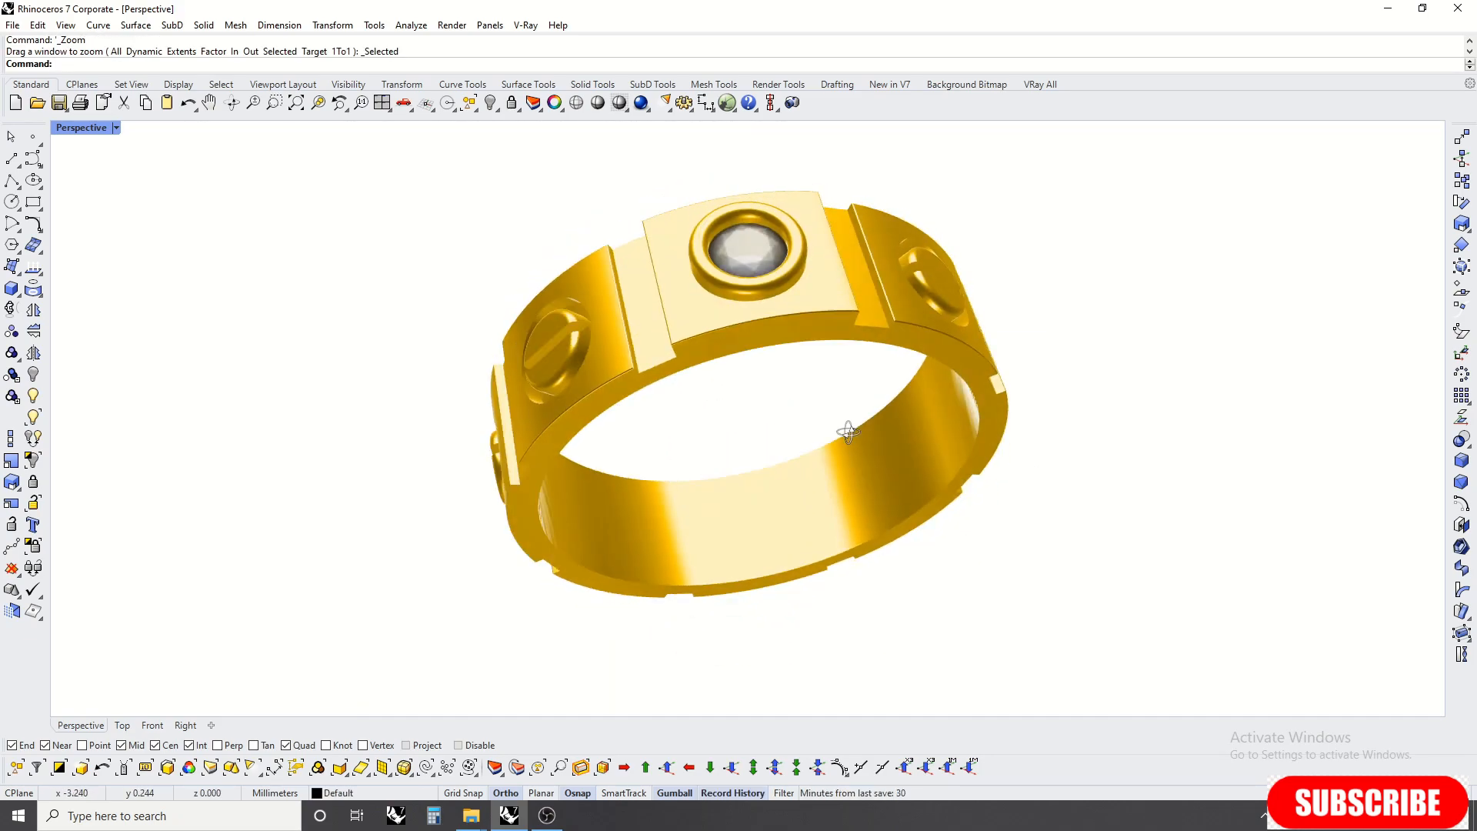